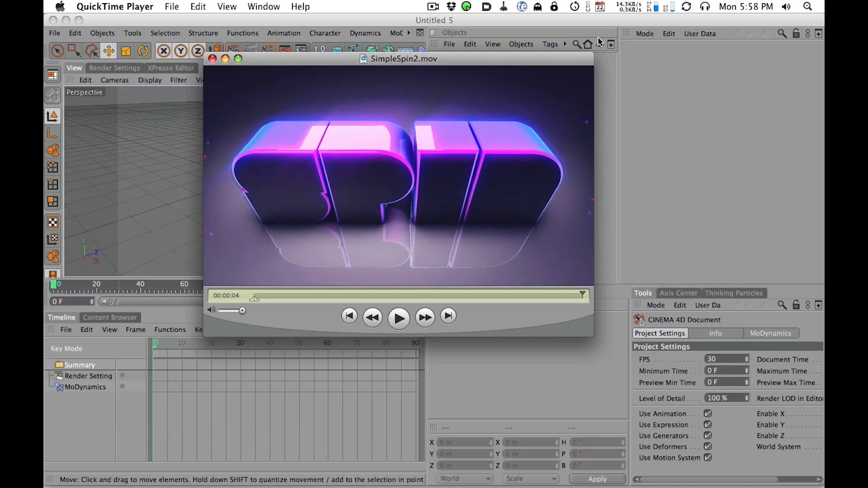
- Play through the SimpleSpin2.mov reference animation and close the movie
click(394, 314)
drag(343, 60, 387, 23)
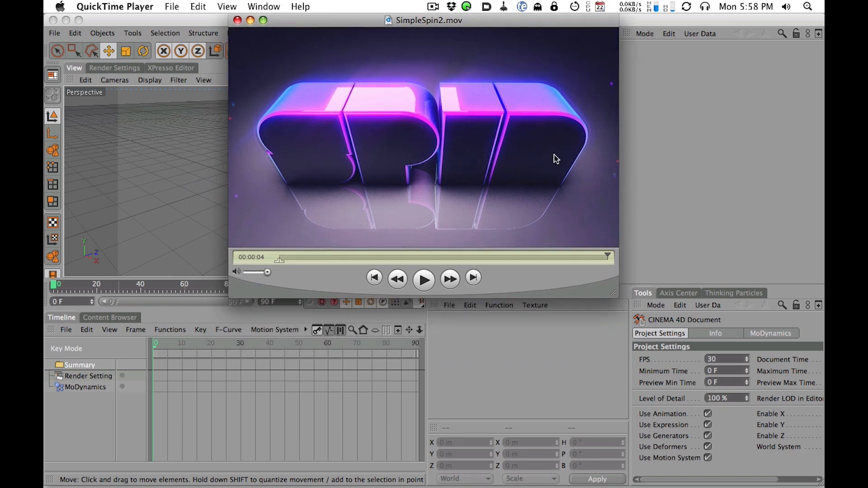
click(425, 280)
drag(343, 21, 355, 68)
click(247, 68)
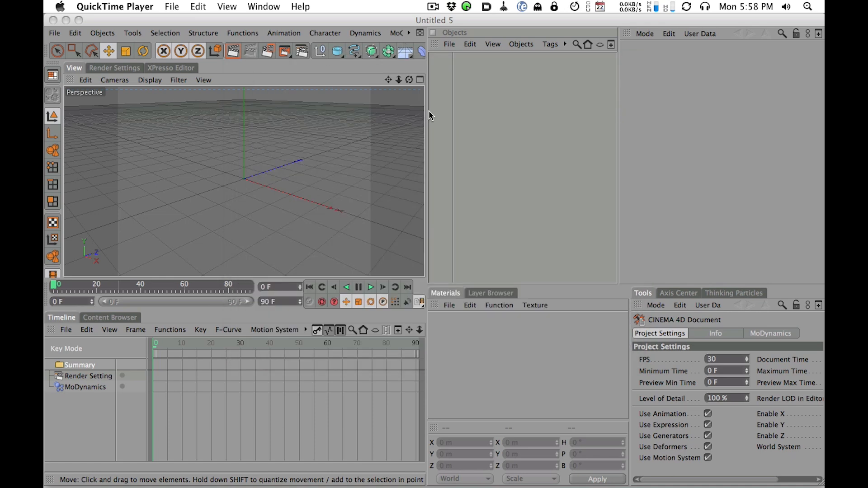
- Switch to CINEMA 4D, add a MoGraph Text Object and set its text to SPIN
click(427, 217)
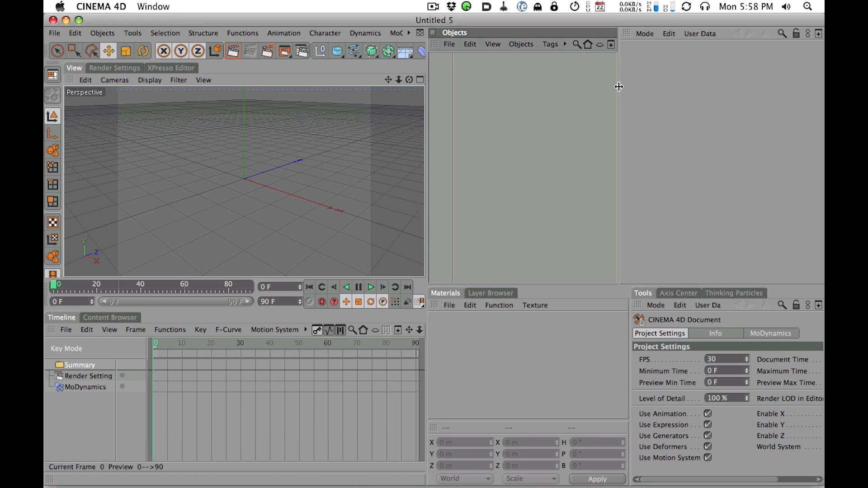
drag(619, 87, 634, 87)
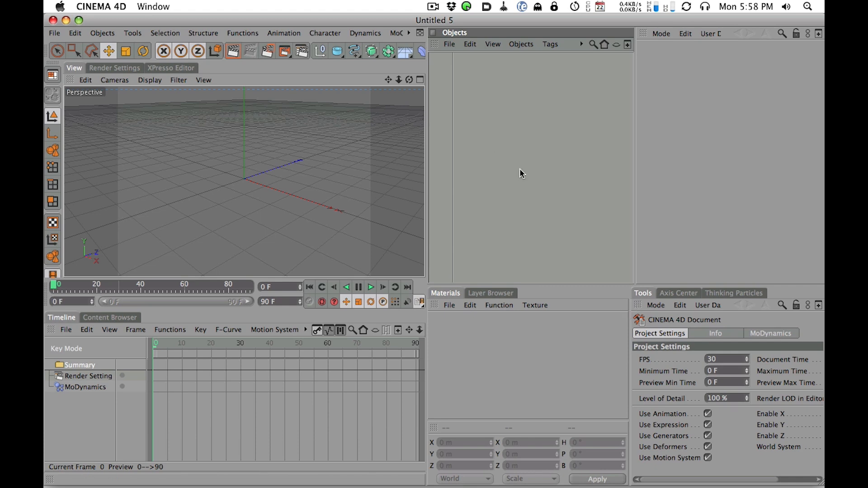
click(409, 33)
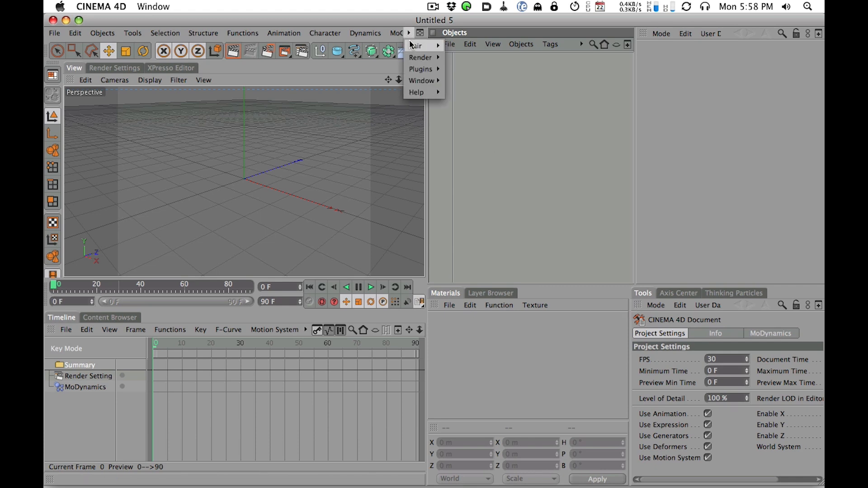
mouse_move(401, 35)
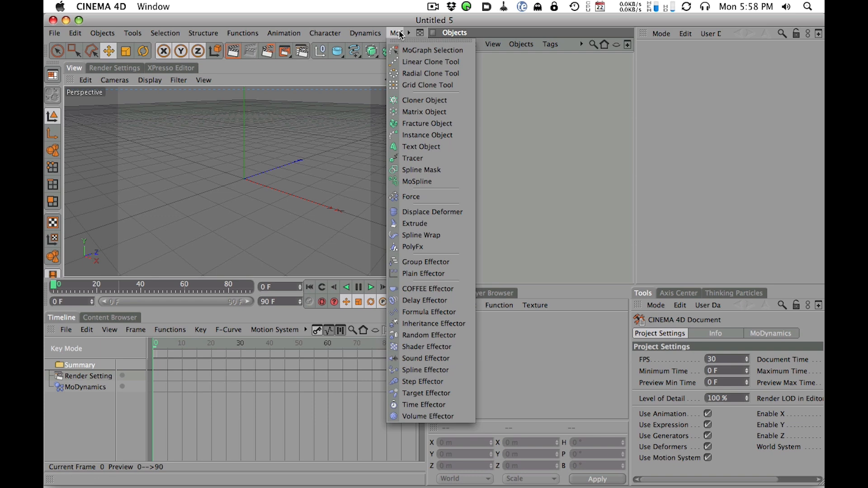
click(421, 147)
alt+drag(316, 118, 176, 221)
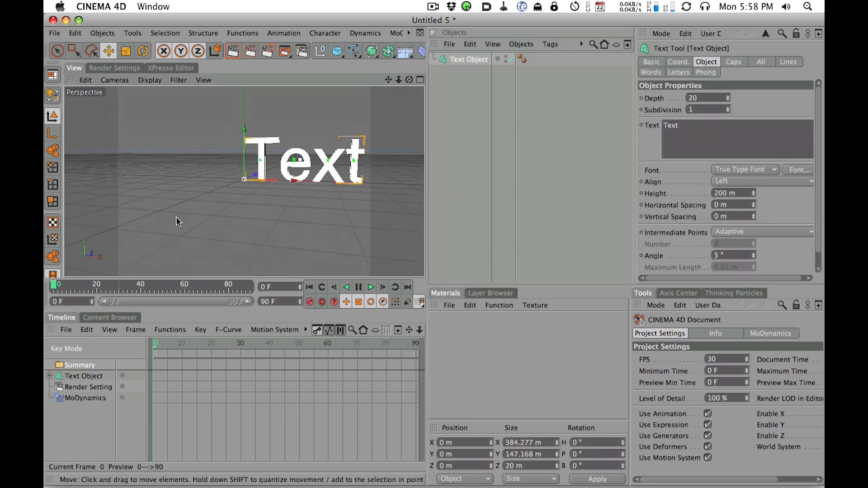
alt+middle_drag(293, 163, 289, 184)
drag(712, 129, 628, 93)
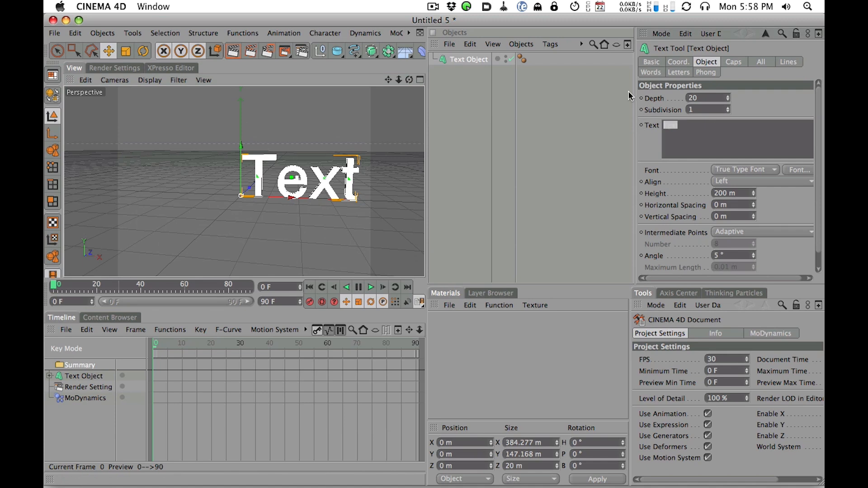
click(476, 116)
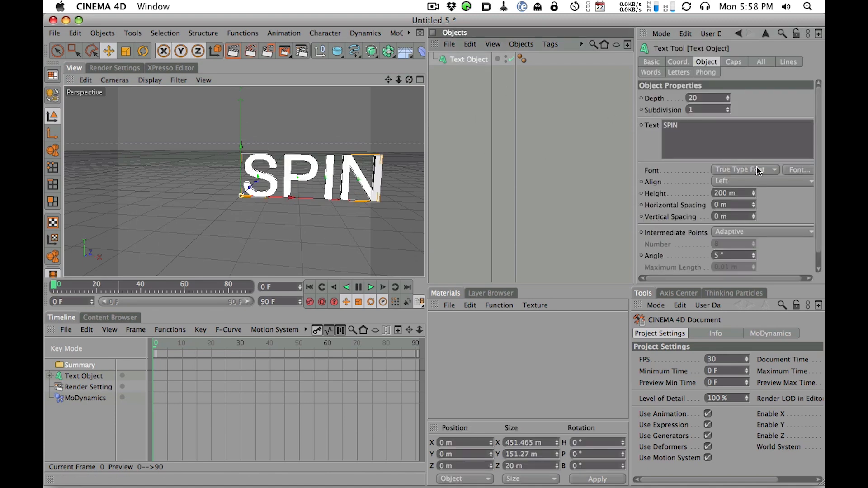
- Change the SPIN text's font to the Bifurk family in the Regular typeface
click(798, 170)
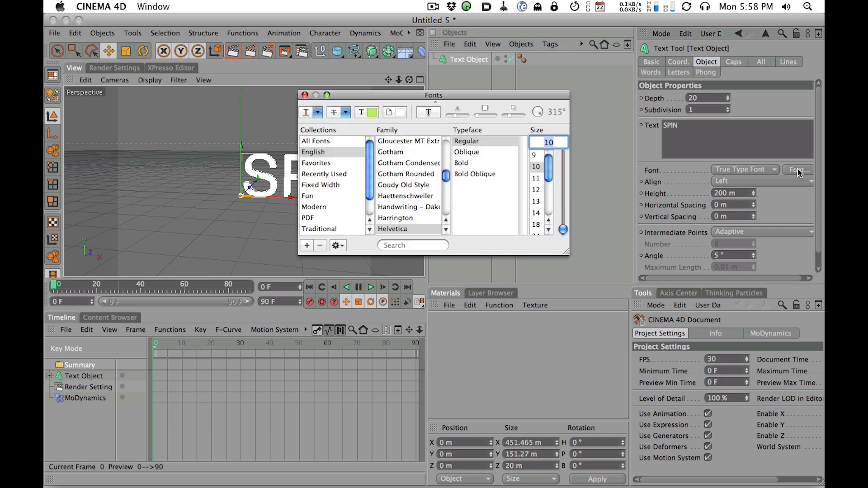
drag(448, 173, 446, 152)
click(391, 177)
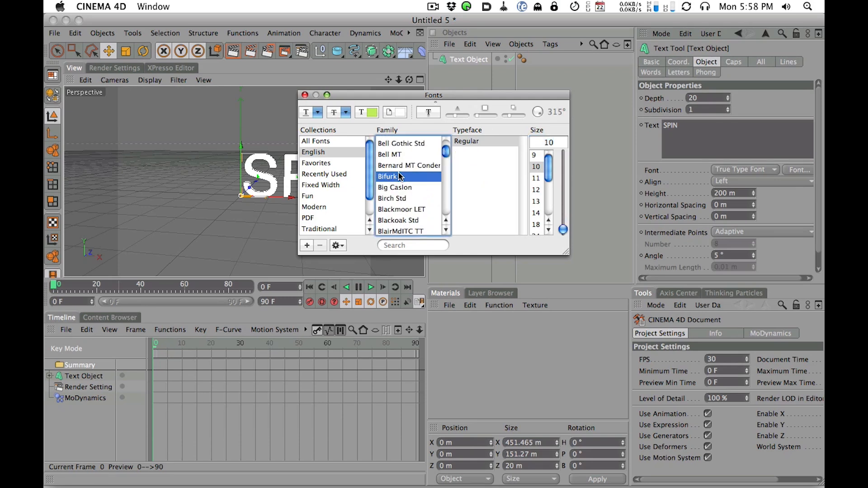
click(305, 95)
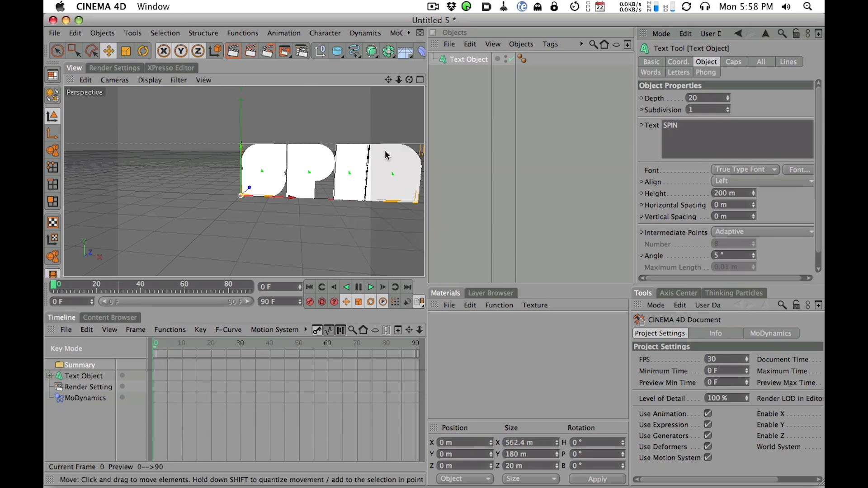
alt+middle_drag(343, 158, 287, 163)
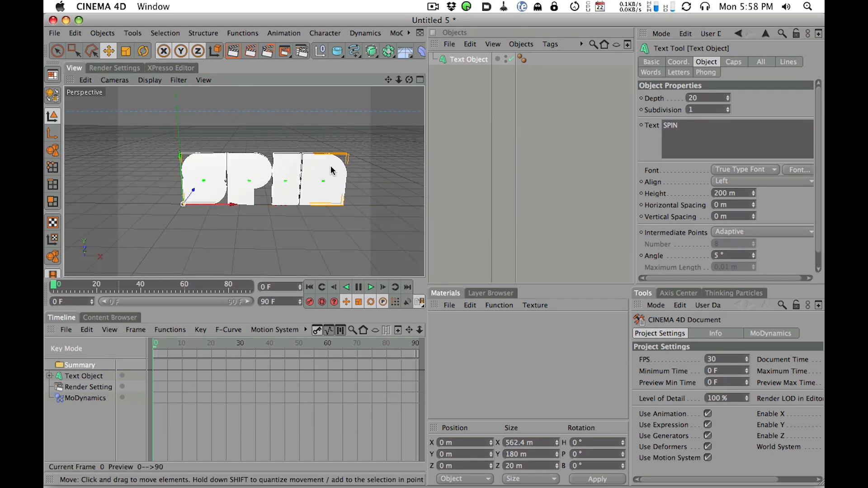
- Switch to Safari to examine the Axon Test reference videos on the Reserve 17 page and put the window away
key(super+Tab)
click(229, 246)
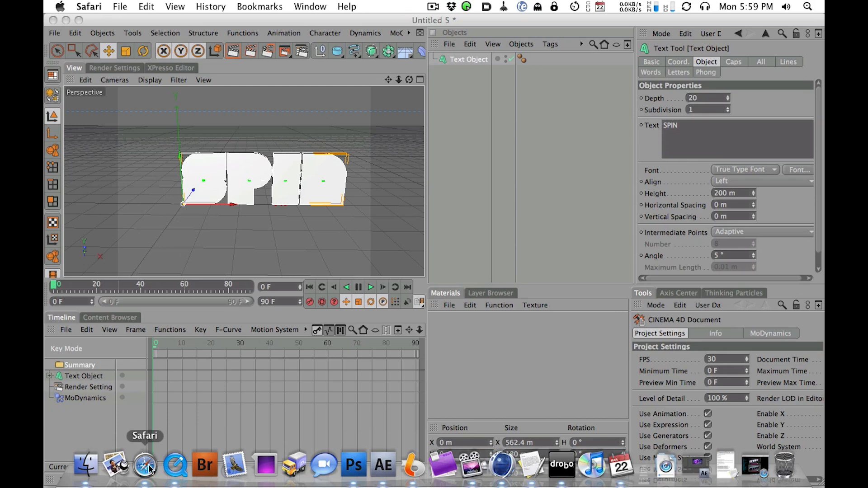
click(149, 468)
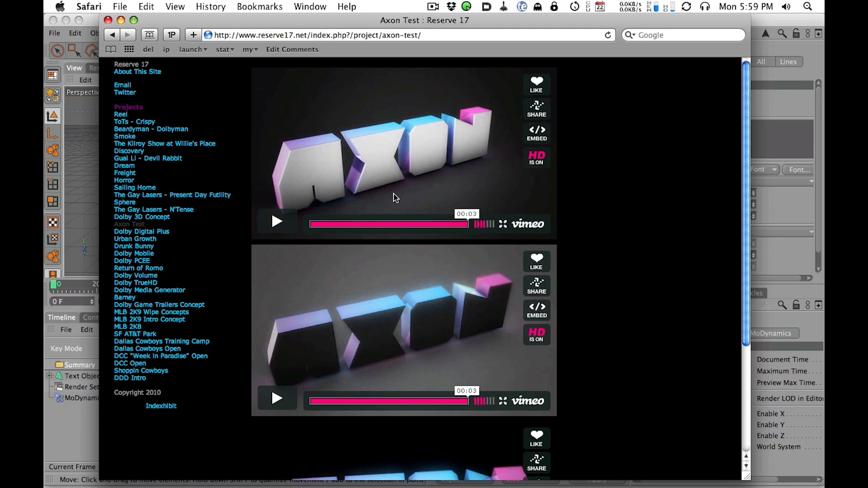
drag(326, 21, 330, 27)
double_click(333, 25)
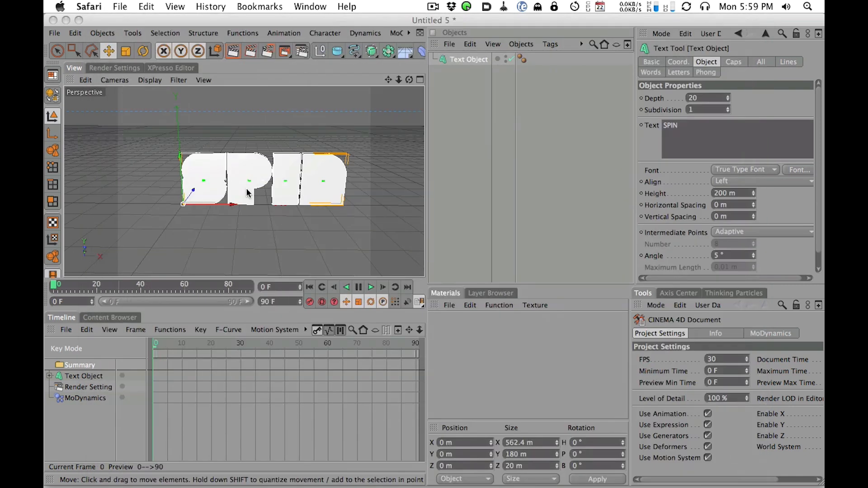
- Set the SPIN text's extrusion depth to 118
alt+right_drag(330, 256, 433, 162)
alt+drag(384, 149, 361, 143)
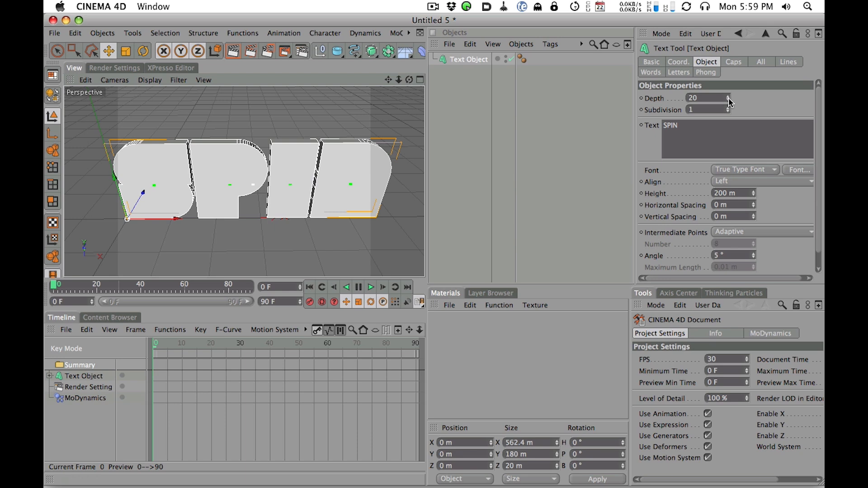
drag(730, 104, 731, 43)
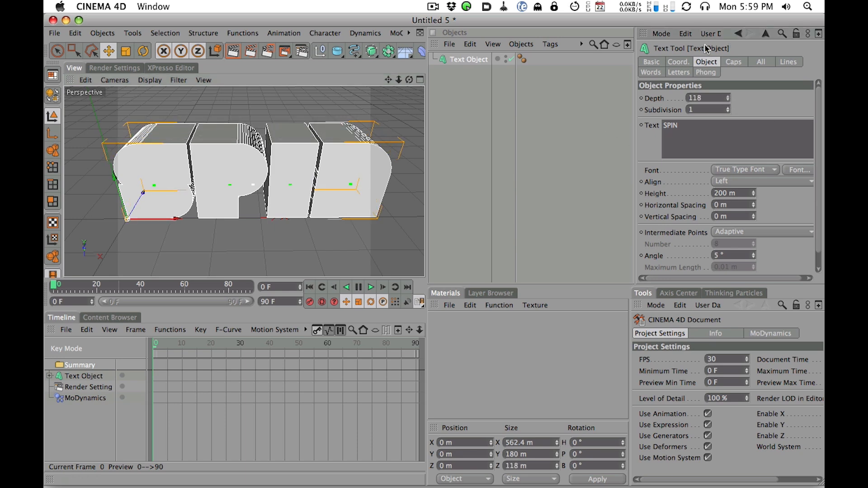
- Set both the start and end caps of the text to Fillet Cap
click(734, 63)
click(714, 101)
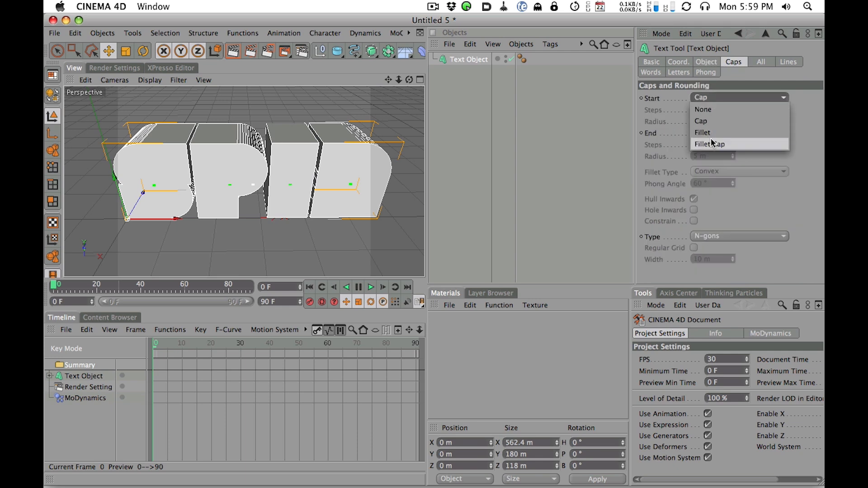
click(714, 145)
click(716, 136)
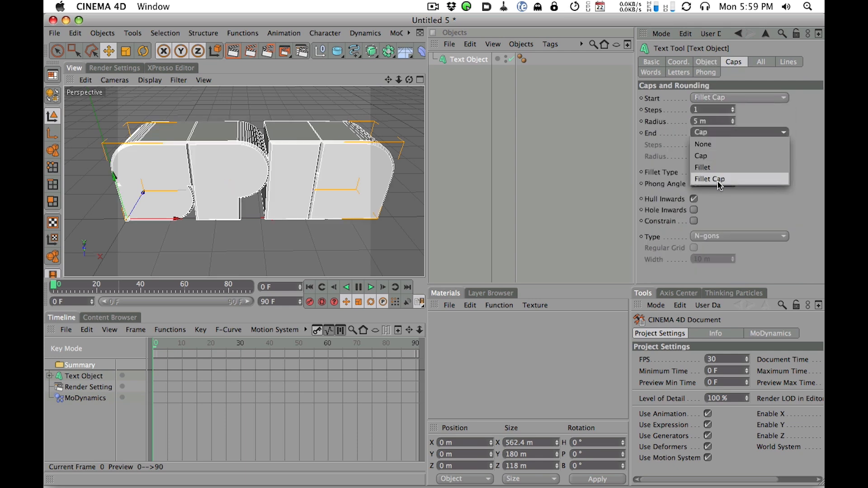
click(718, 178)
drag(712, 111, 656, 102)
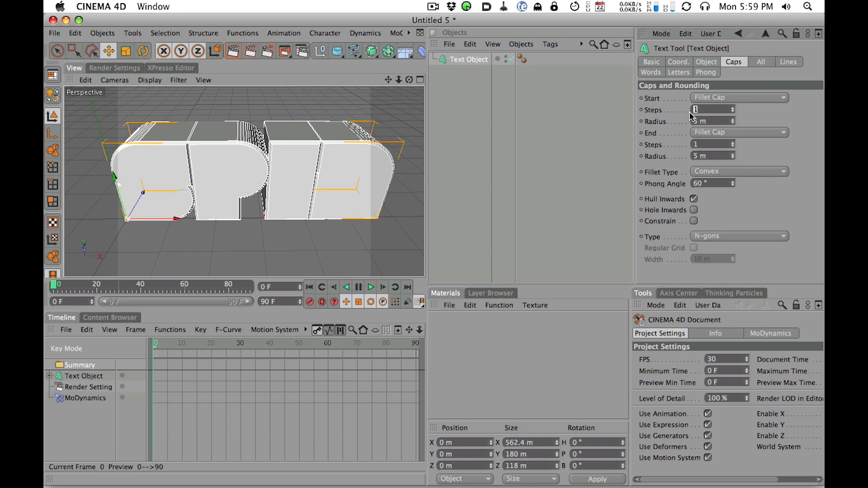
click(710, 103)
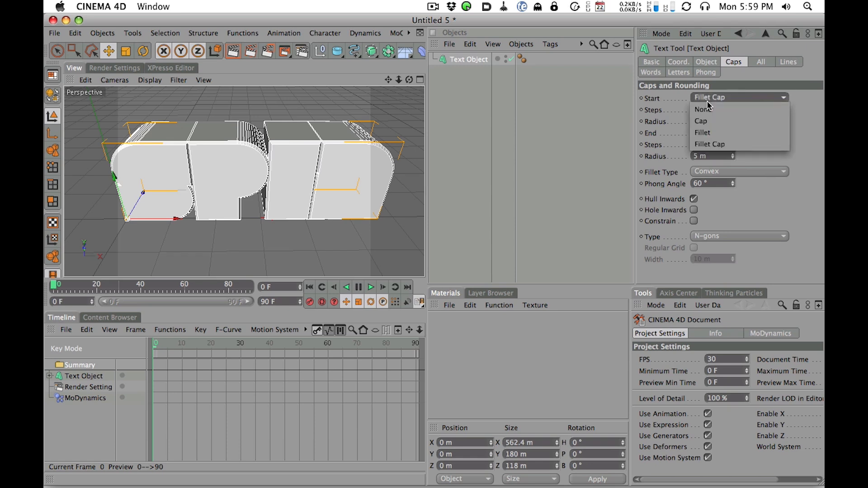
click(713, 144)
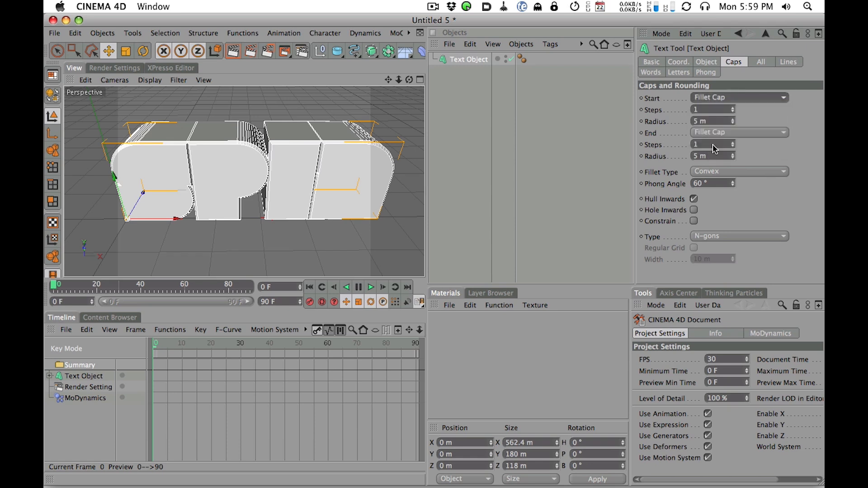
click(715, 136)
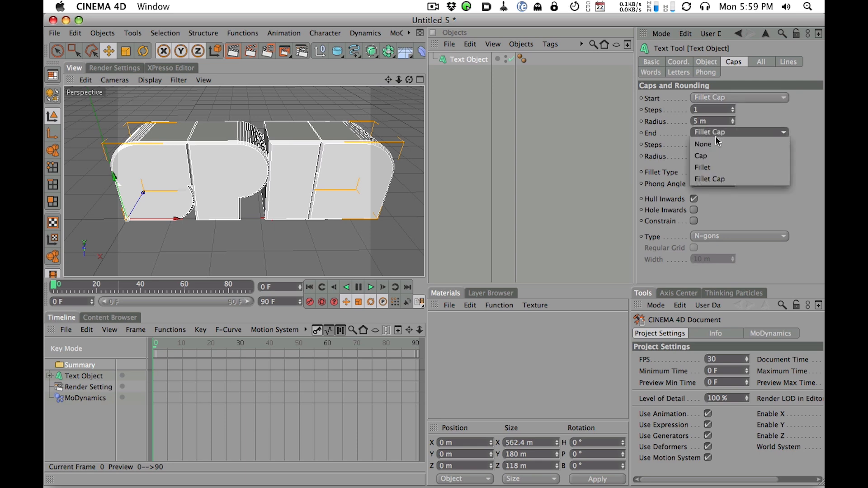
click(717, 178)
drag(713, 109, 655, 113)
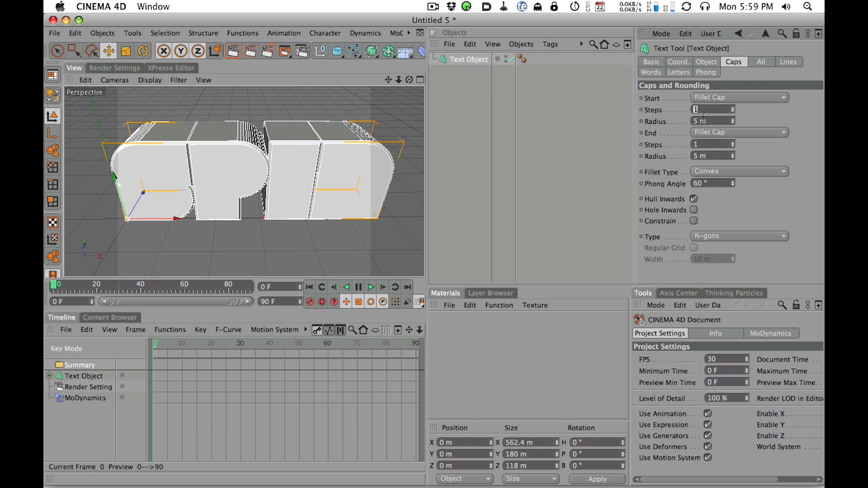
click(710, 133)
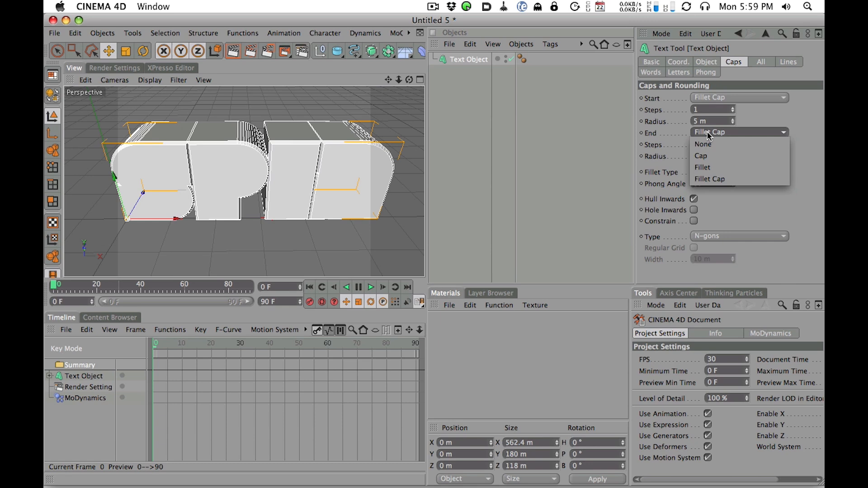
click(711, 180)
- Set the fillet steps to 3 for both the start and end caps
drag(713, 110, 610, 110)
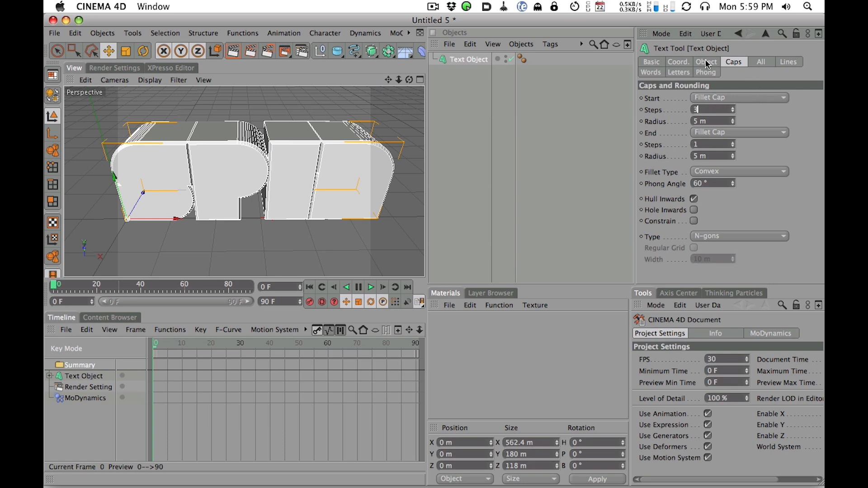
click(712, 144)
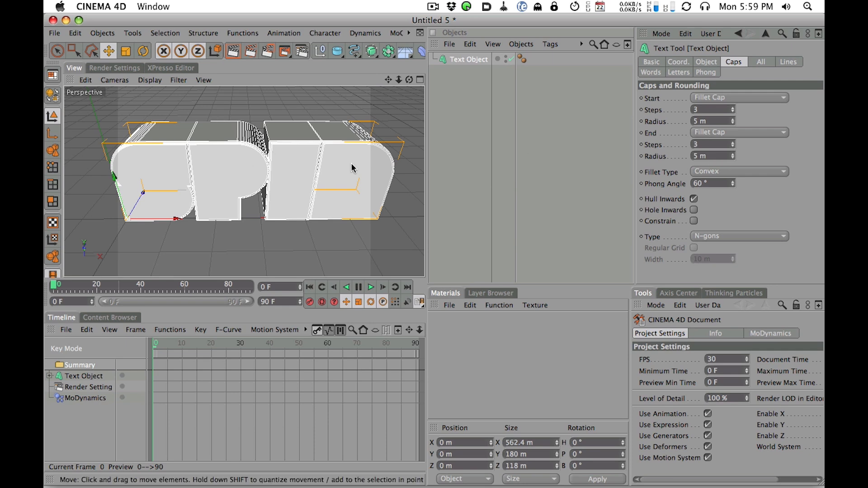
mouse_move(297, 169)
alt+mouse_down()
mouse_move(298, 248)
mouse_move(298, 122)
mouse_move(297, 167)
mouse_move(289, 164)
alt+mouse_up()
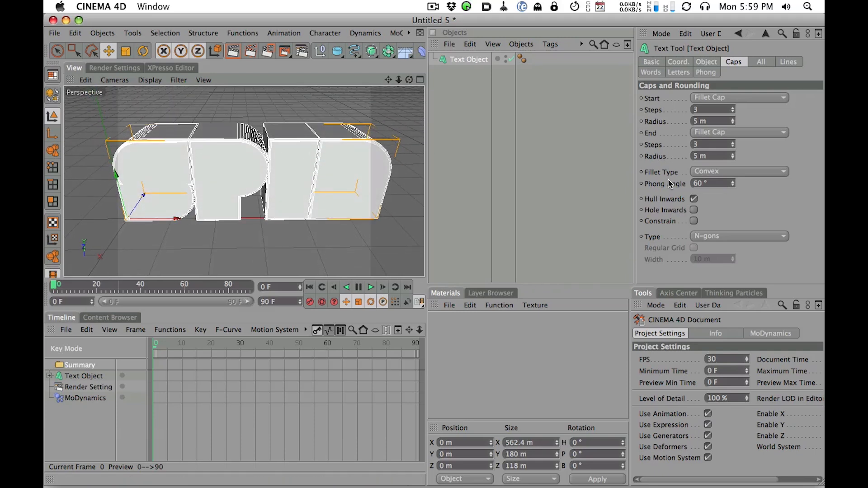
- Set the text's horizontal spacing to 6 m and render a preview of the perspective view
click(706, 62)
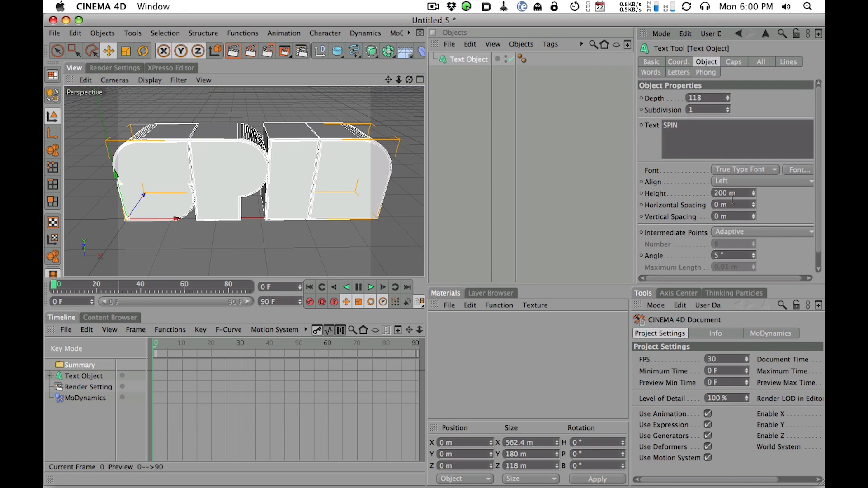
drag(754, 209, 756, 207)
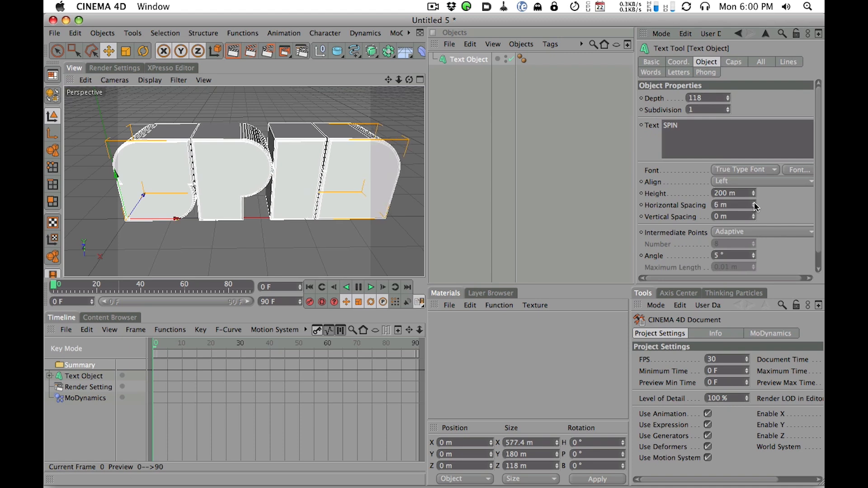
click(234, 51)
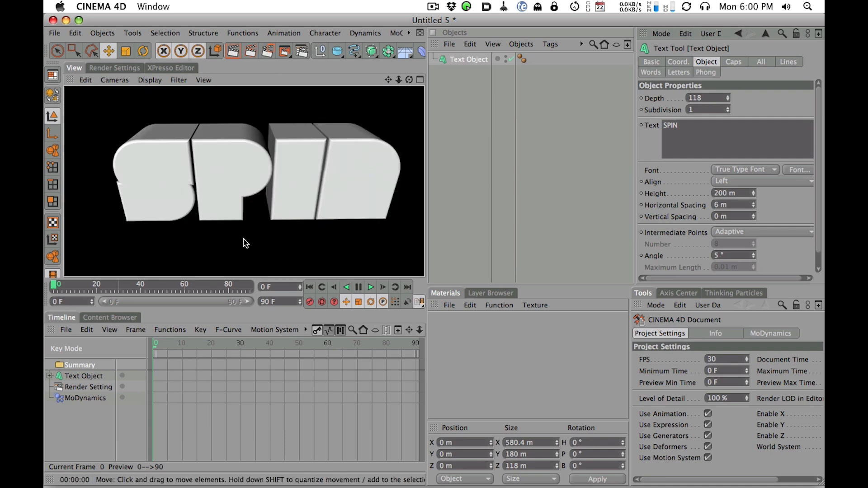
click(328, 166)
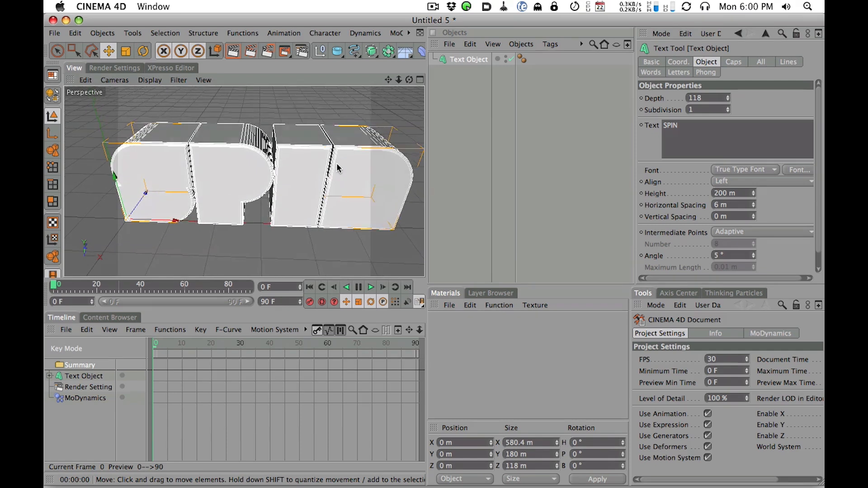
- Add a Floor object beneath the SPIN text
alt+drag(325, 163, 345, 133)
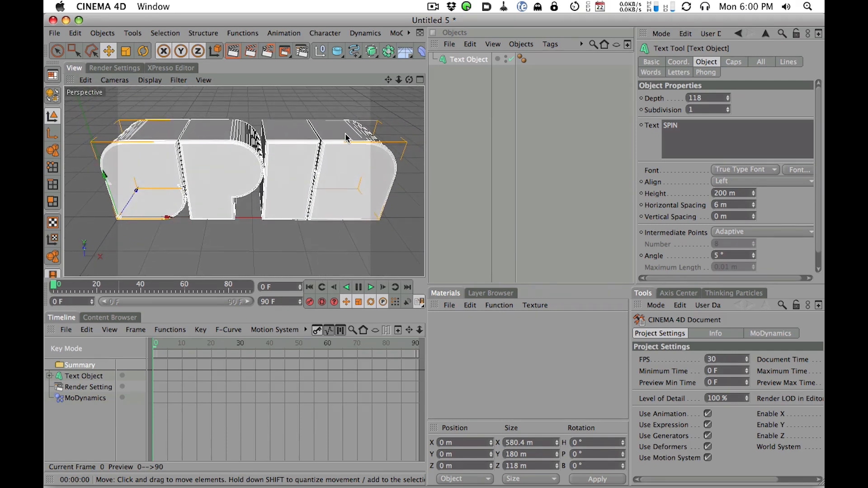
drag(405, 50, 521, 109)
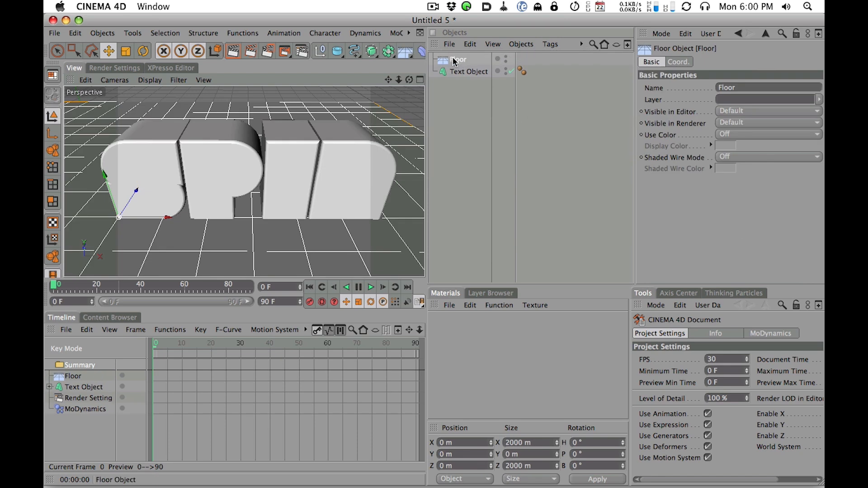
- Replace the Floor object with a Plane primitive and move it along X beneath the SPIN text
click(453, 60)
key(Delete)
drag(405, 52, 406, 54)
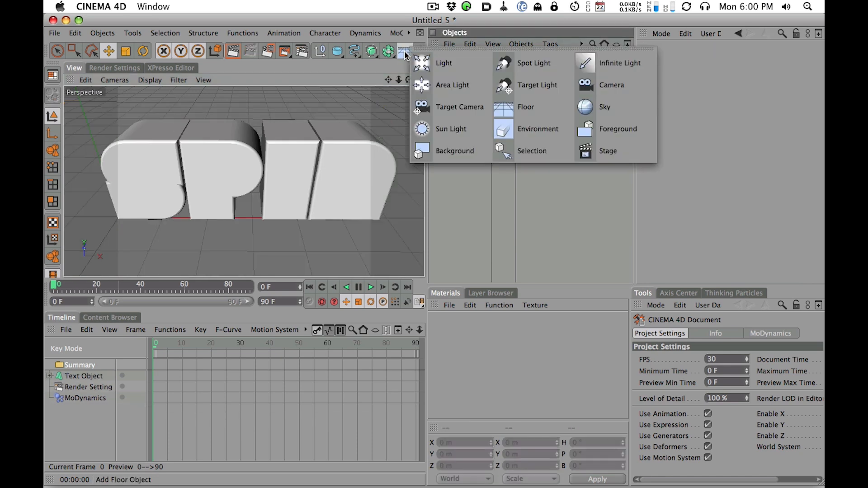
drag(337, 51, 443, 87)
drag(157, 217, 282, 218)
alt+drag(260, 181, 618, 75)
- Scale the plane to about 1933 m square and place it beneath the text at about X 282 m, Z 47 m
click(126, 51)
drag(195, 202, 362, 151)
drag(156, 219, 517, 124)
click(368, 166)
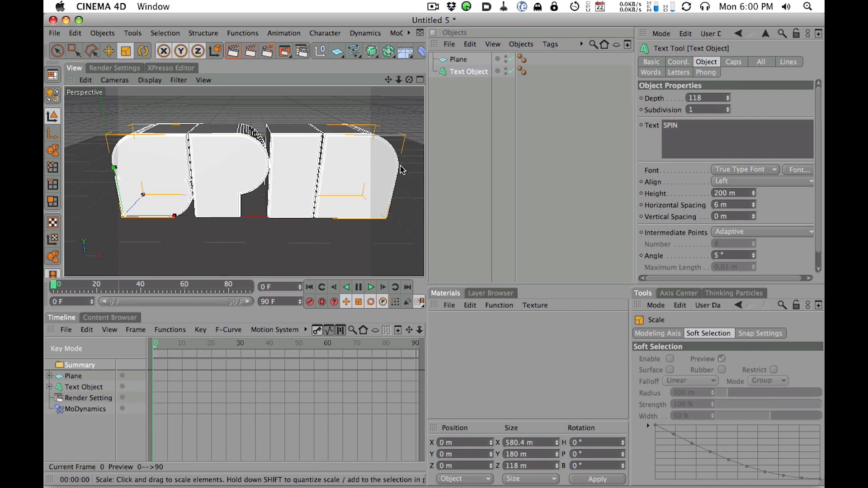
click(400, 107)
drag(278, 213, 372, 196)
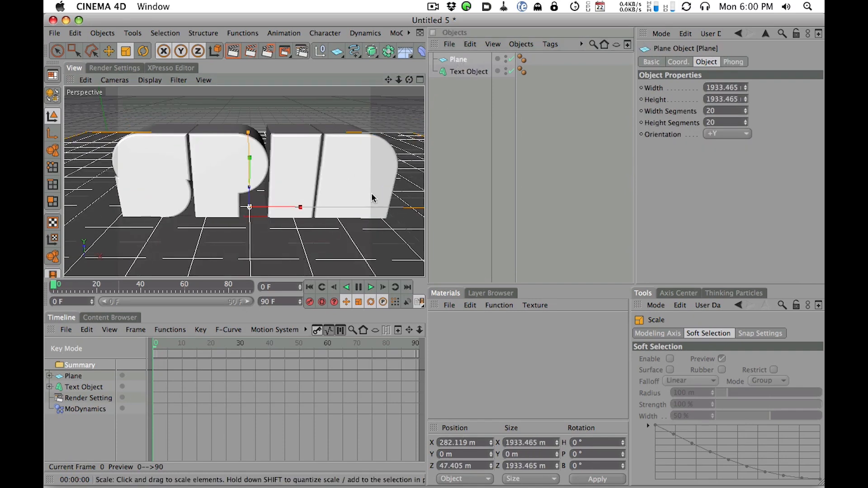
- Inspect the SPIN text on the enlarged plane from several distances and angles
alt+drag(370, 113, 307, 151)
alt+right_drag(307, 147, 267, 158)
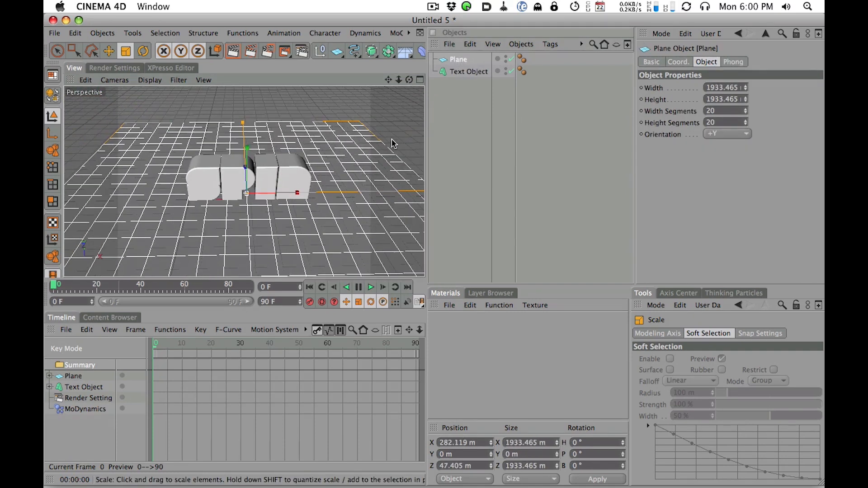
alt+right_drag(392, 140, 343, 123)
alt+drag(343, 122, 332, 152)
alt+middle_drag(332, 152, 335, 140)
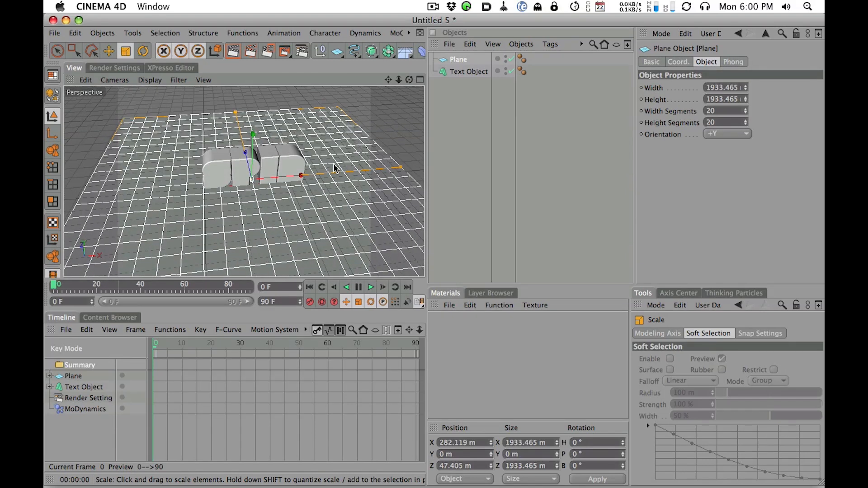
alt+drag(299, 192, 317, 195)
alt+right_drag(316, 196, 706, 150)
alt+drag(308, 211, 313, 230)
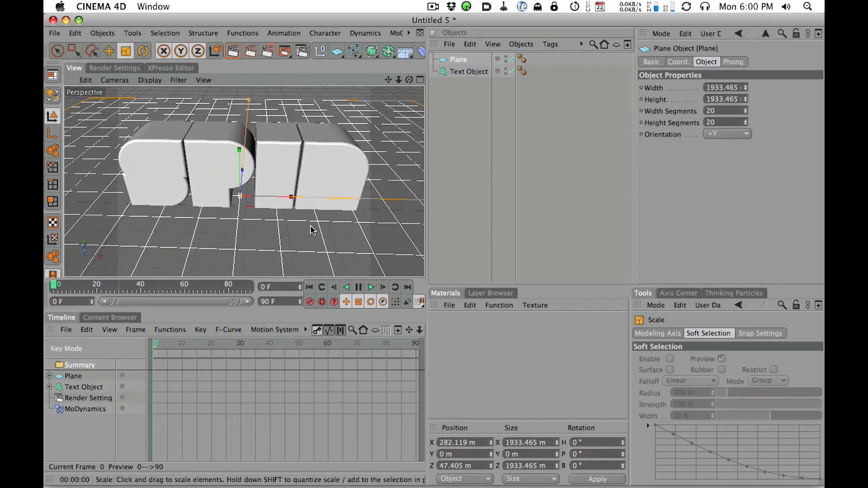
alt+drag(290, 168, 332, 147)
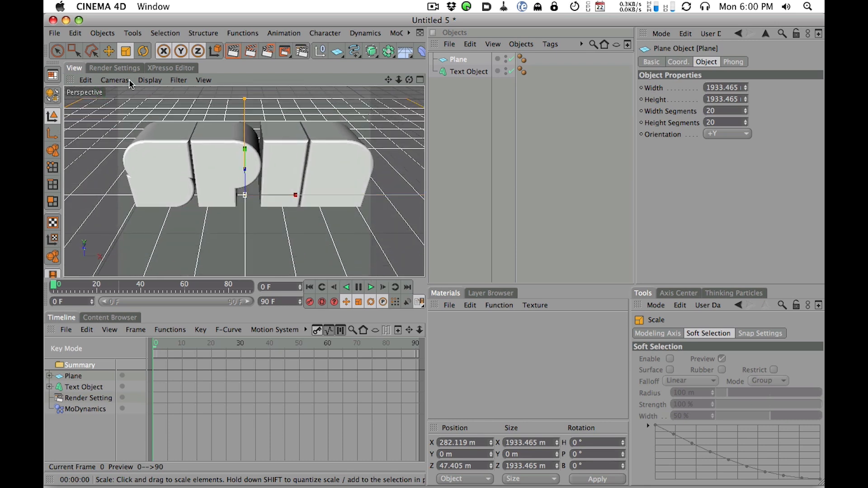
- Set the render output's film aspect to HDTV (16:9) and reframe the SPIN text in the perspective view
click(114, 68)
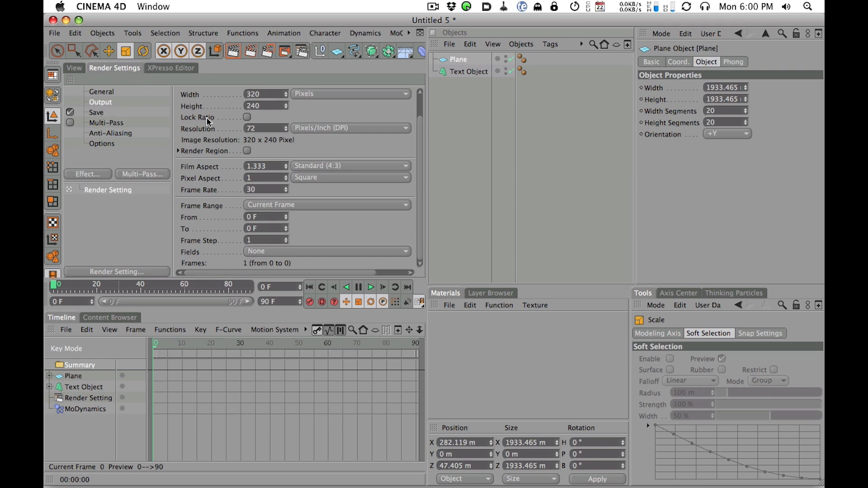
click(338, 167)
click(344, 212)
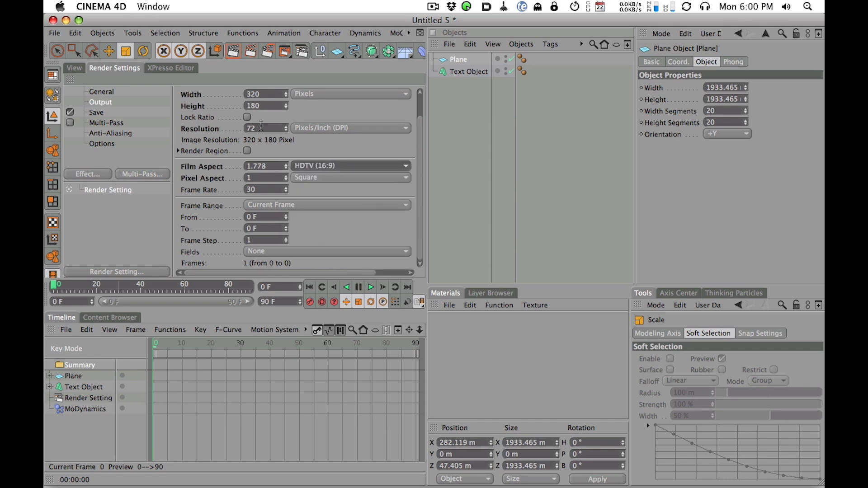
click(76, 68)
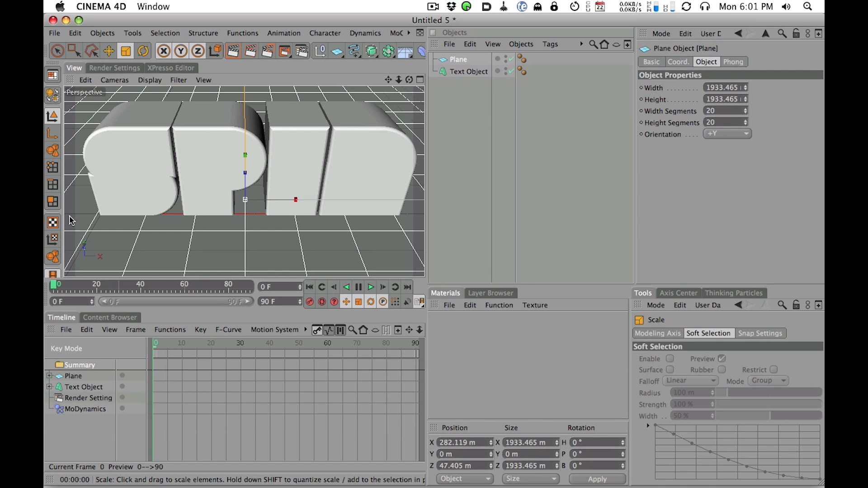
scroll(369, 161, down, 3)
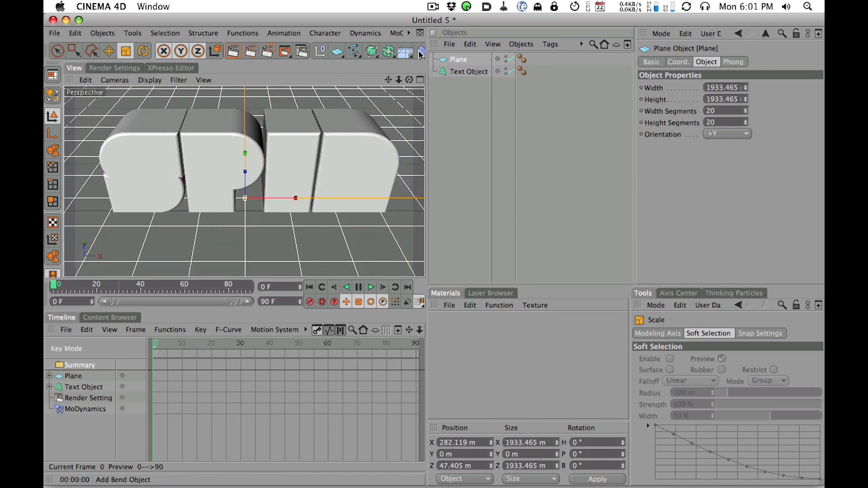
scroll(352, 143, down, 2)
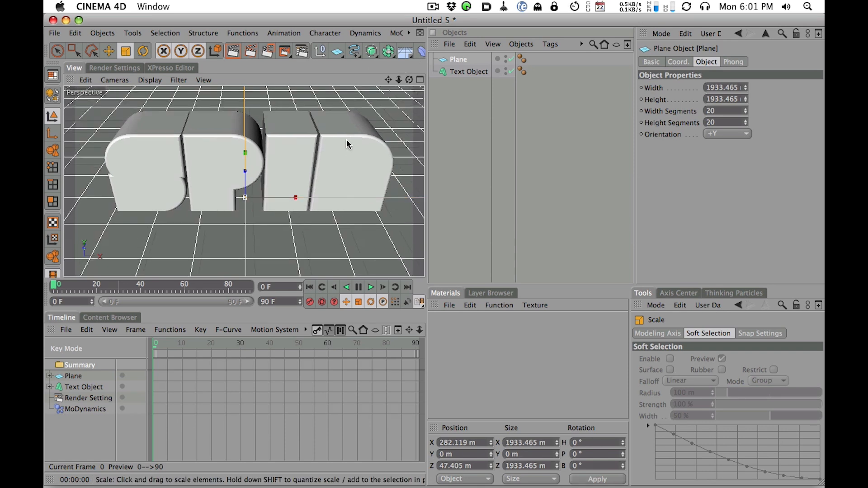
alt+drag(359, 126, 353, 144)
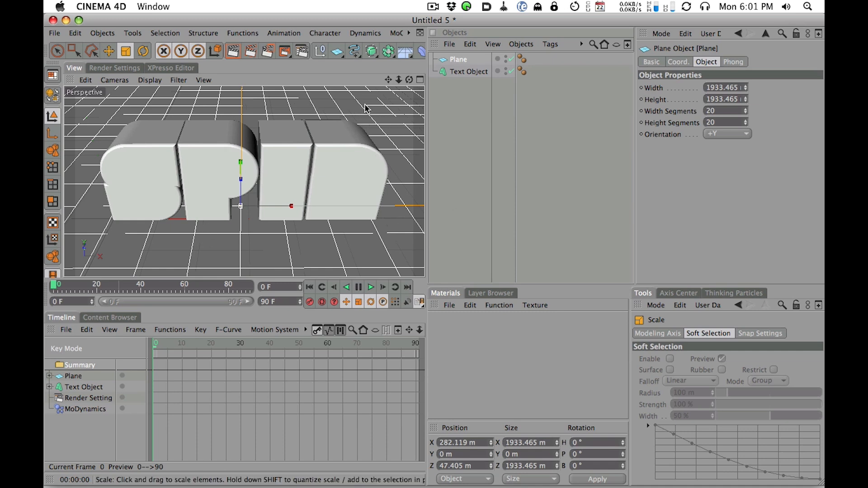
- Add a MoGraph Fracture Object and make the Text Object its child
click(396, 33)
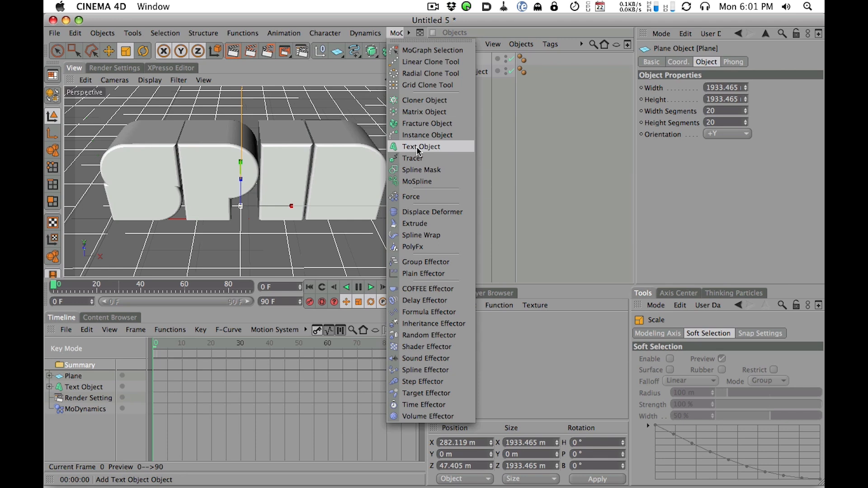
click(424, 123)
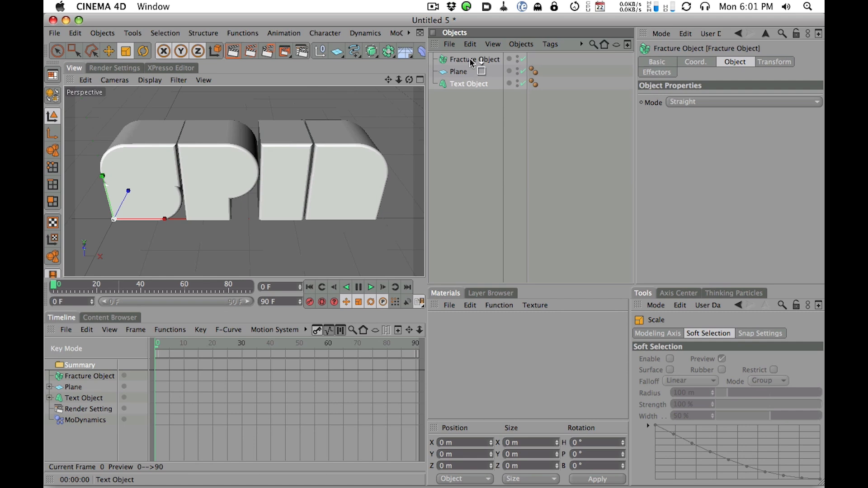
drag(473, 61, 475, 63)
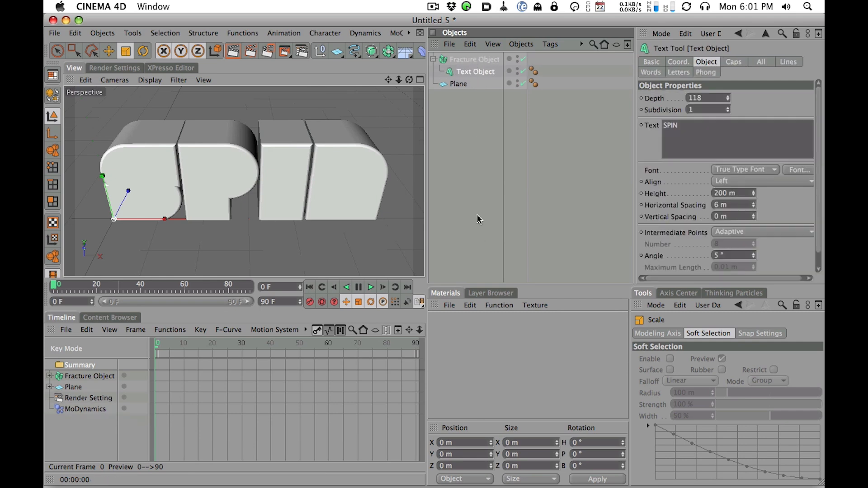
- Add a Random Effector that acts on the Fracture Object
click(475, 59)
click(396, 34)
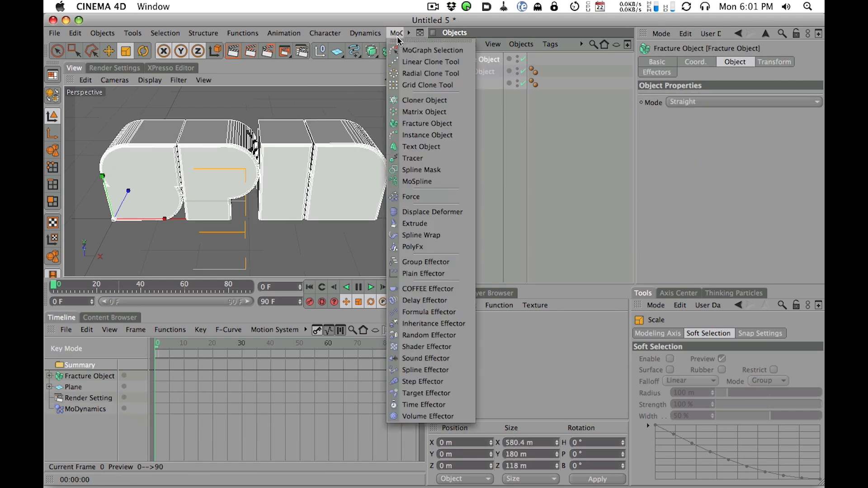
click(522, 150)
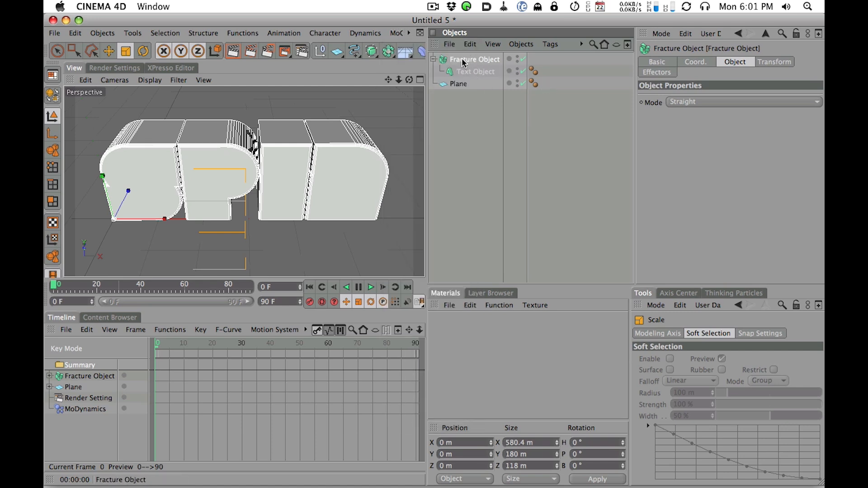
click(397, 34)
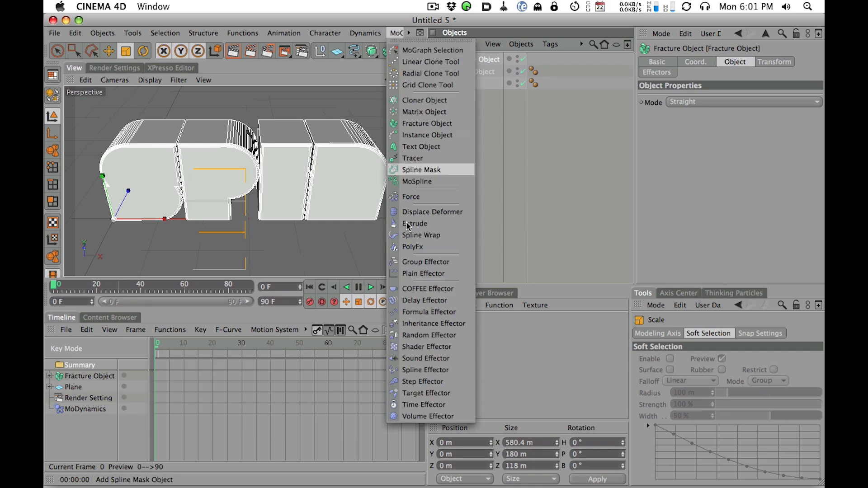
click(435, 333)
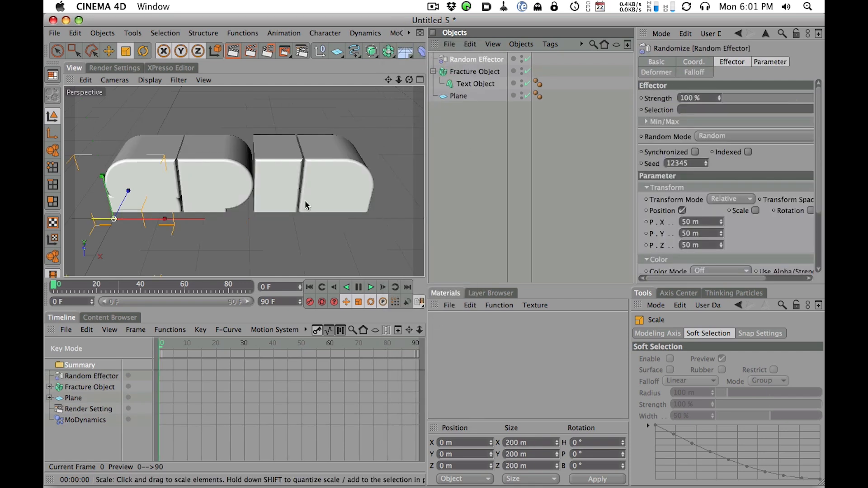
- Disable the Random Effector's position transform, enable rotation, and widen the attributes area to show the rotation values
click(683, 211)
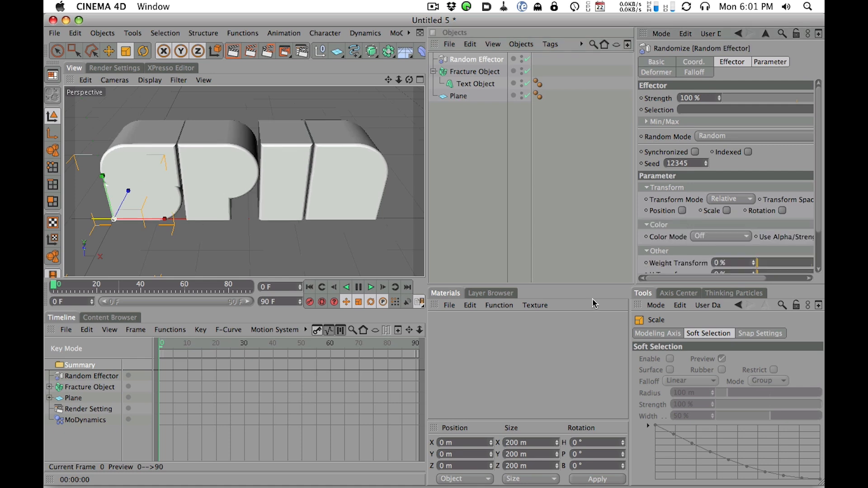
click(783, 212)
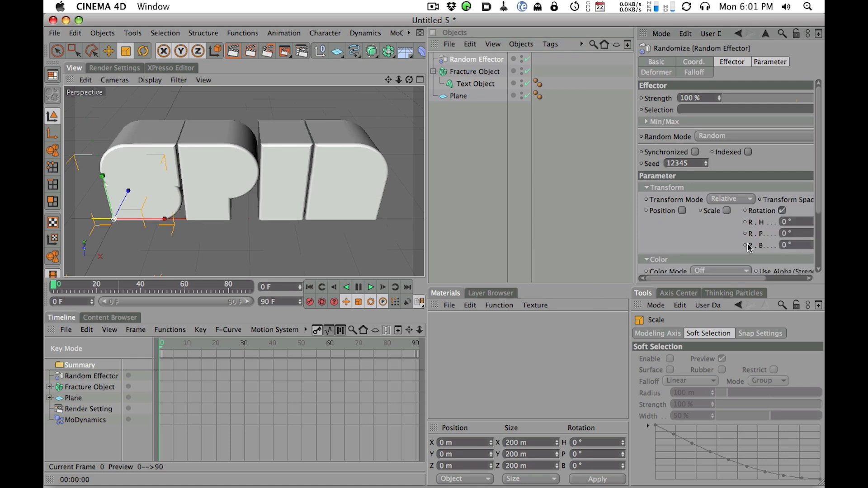
drag(635, 195, 585, 195)
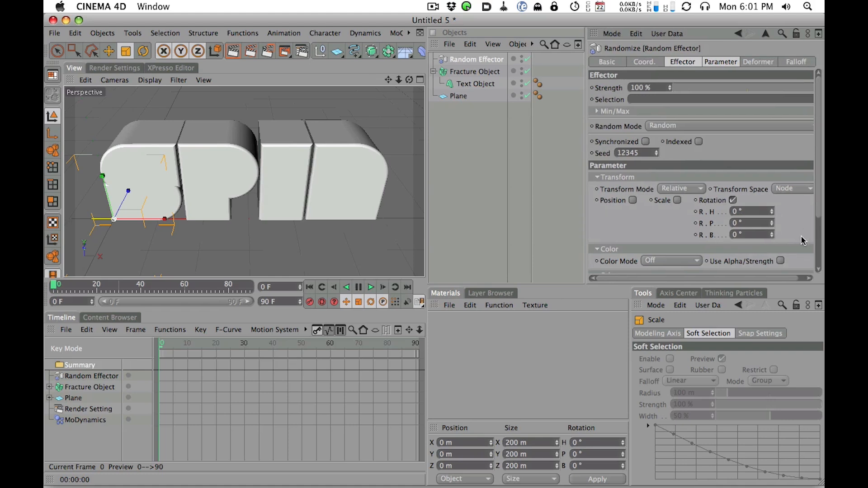
- Try a heading rotation of 19° on the Random Effector and reset its rotation
drag(772, 223, 771, 193)
right_click(772, 222)
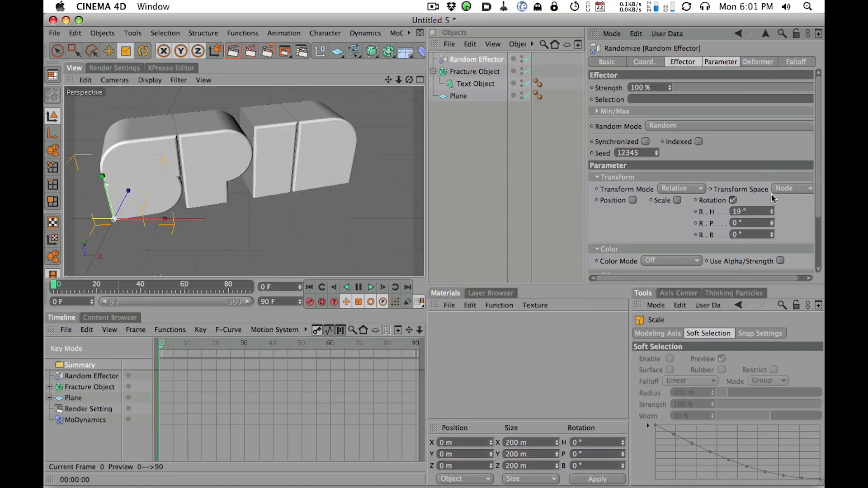
right_click(772, 210)
- Set the Fracture Object's mode to Explode Segments and the Random Effector's heading rotation to 24°
click(500, 71)
click(657, 92)
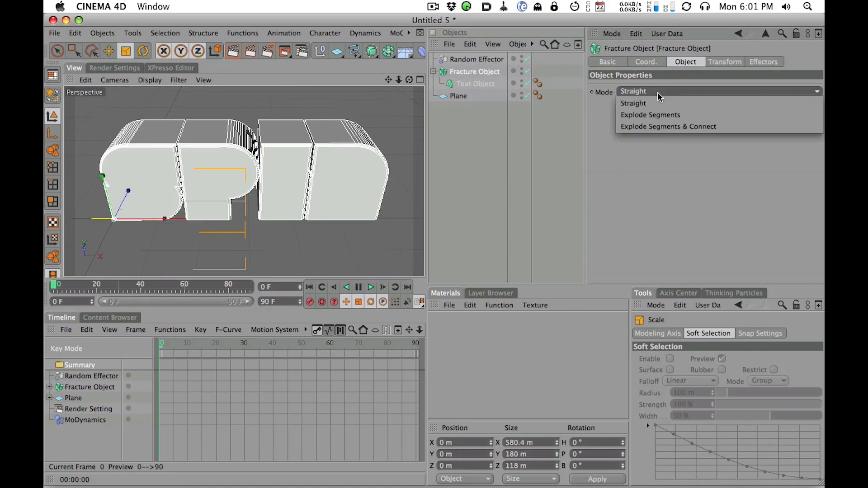
click(657, 116)
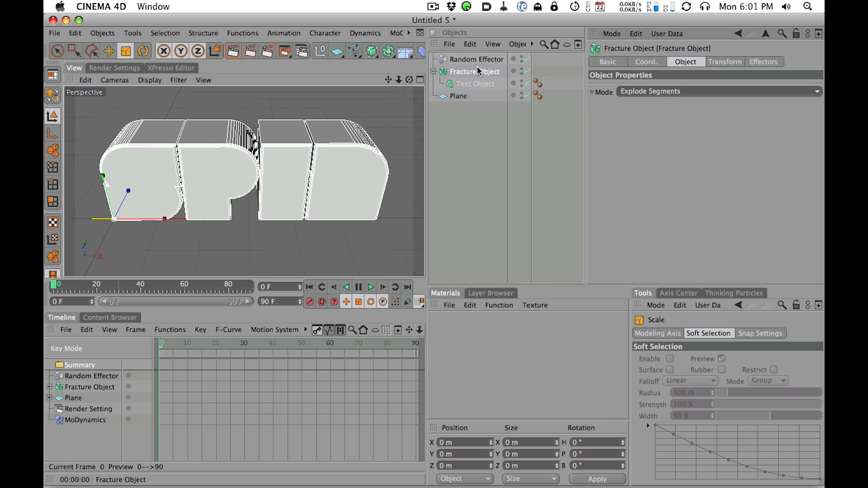
click(485, 57)
drag(771, 235, 773, 199)
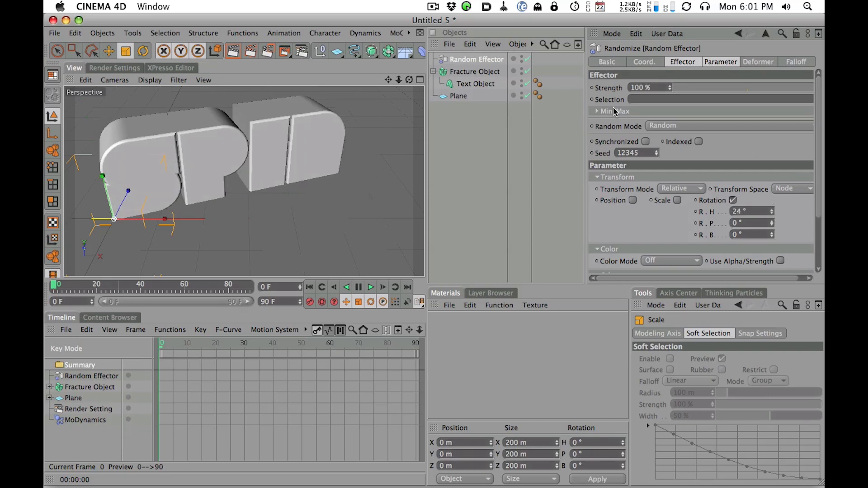
- Try the Explode Segments & Connect mode on the Fracture Object and return it to Explode Segments
click(475, 72)
click(664, 93)
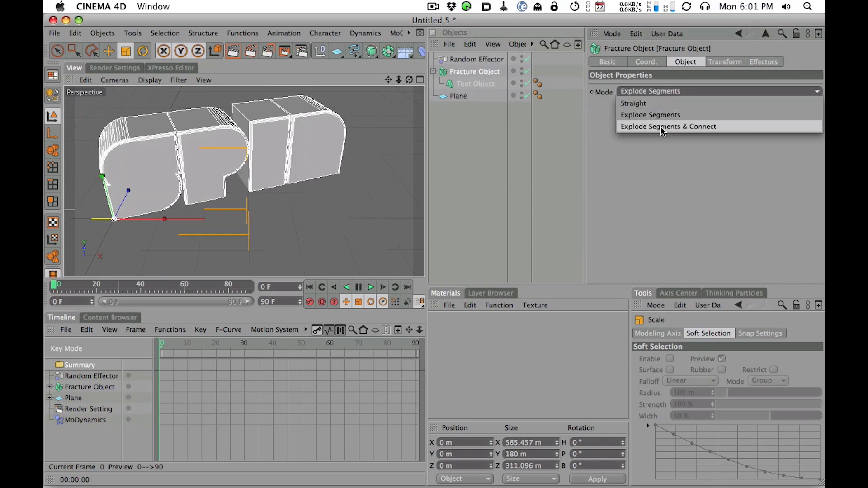
click(664, 128)
click(654, 92)
click(656, 116)
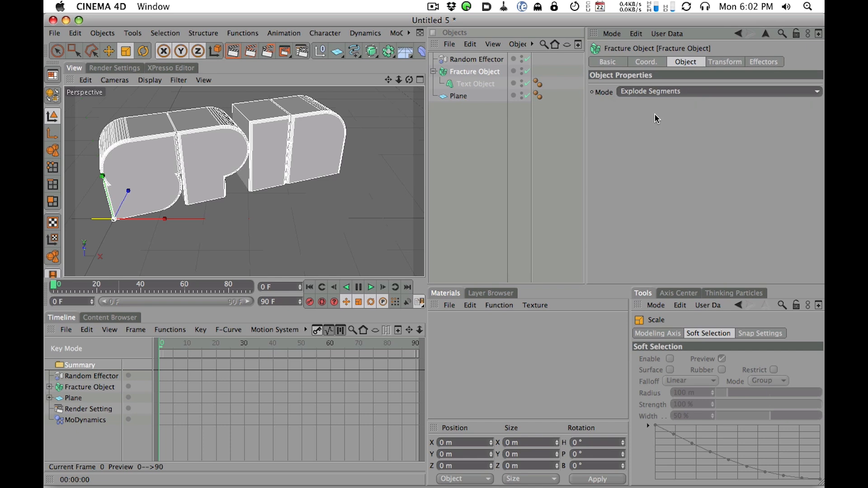
- Add a Null Object inside the Fracture Object and nest the Text Object beneath it
click(474, 83)
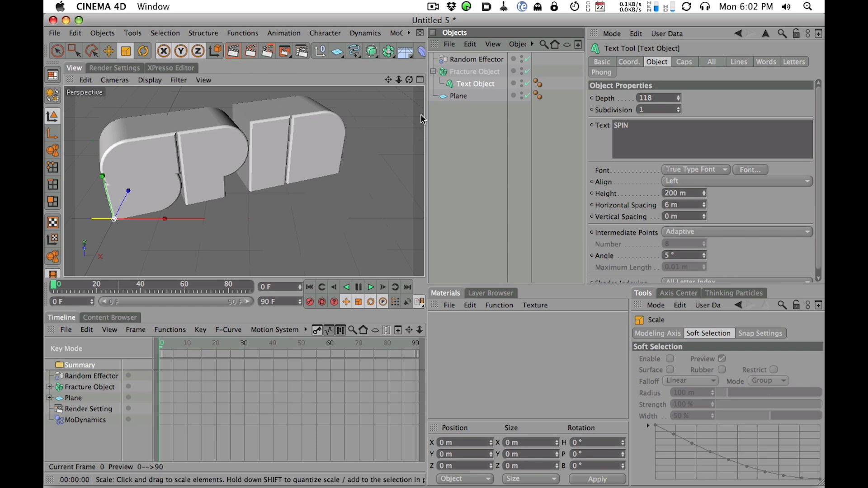
click(479, 75)
click(320, 51)
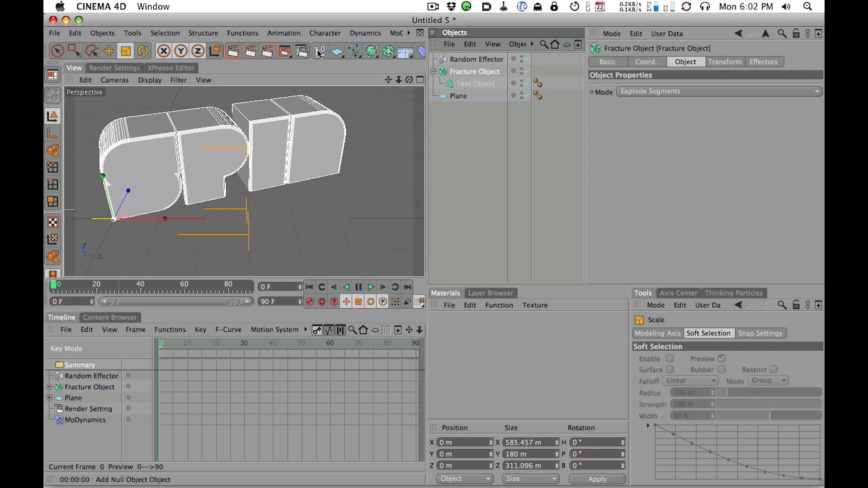
drag(472, 61, 476, 85)
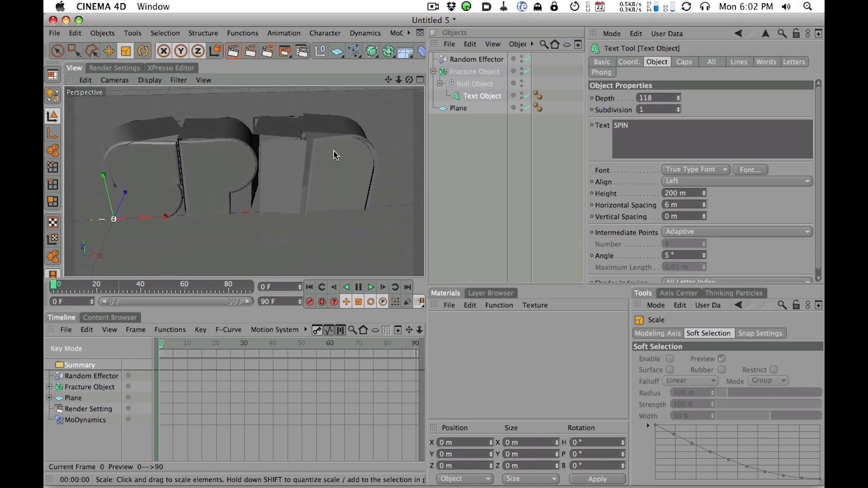
- Inspect the nested Fracture, Null and Text objects to check how the hierarchy splits the text
click(474, 85)
click(480, 97)
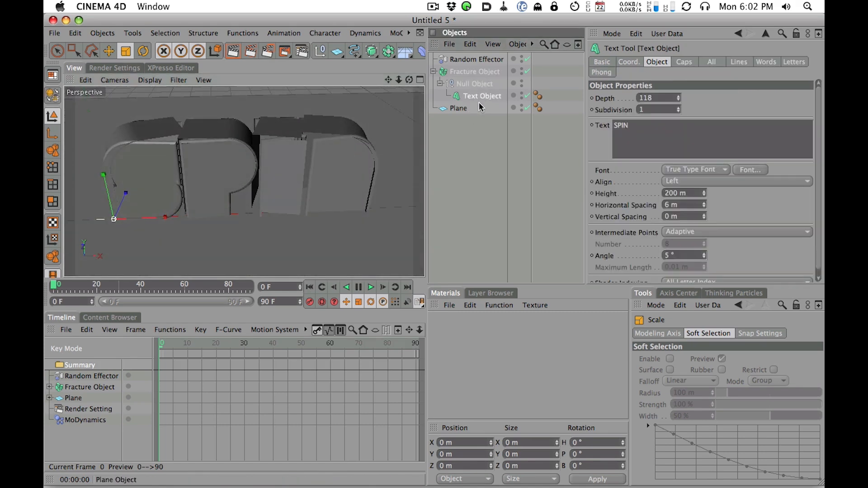
click(477, 75)
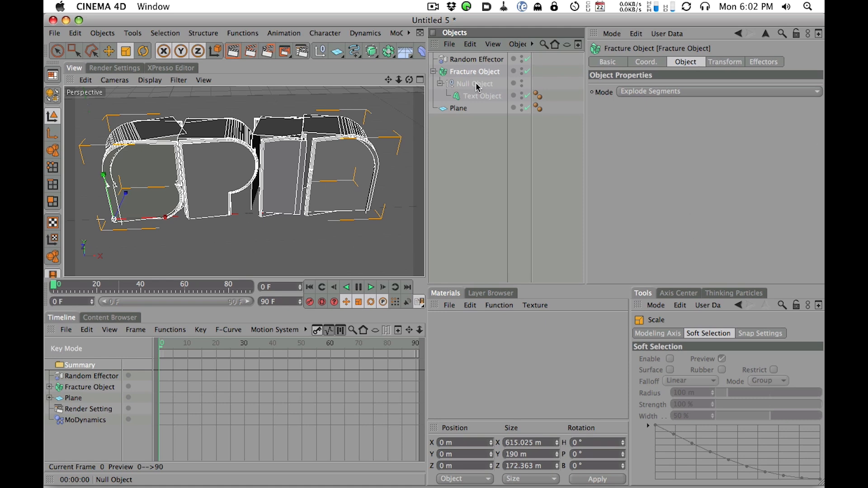
click(476, 84)
click(482, 96)
click(478, 73)
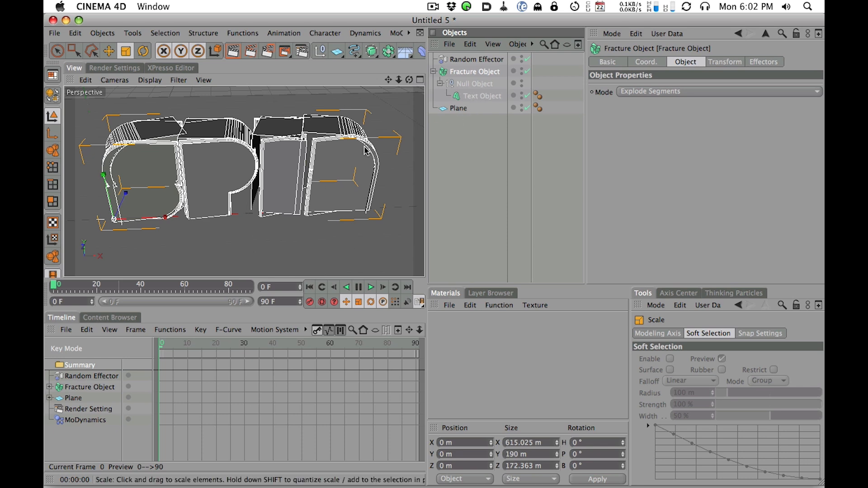
- Compare the Fracture, Null and Text objects one by one while viewing the split SPIN letters from a lower angle
click(475, 84)
click(479, 95)
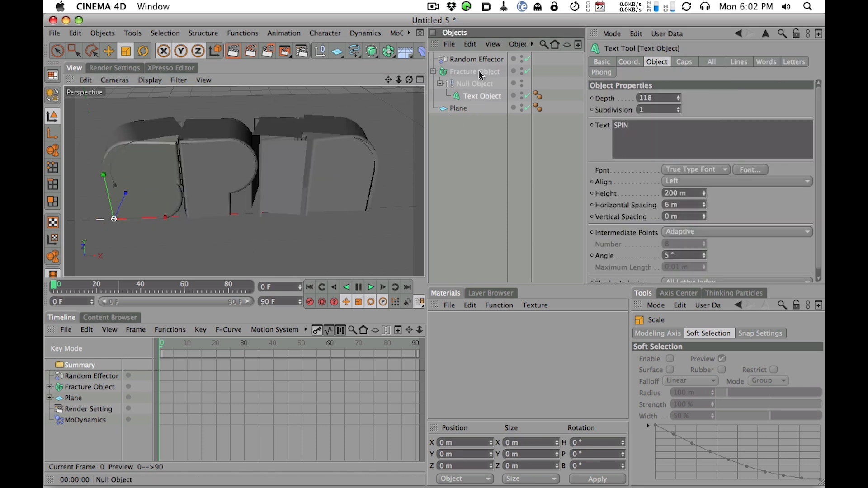
click(479, 73)
click(477, 98)
click(475, 84)
click(478, 96)
click(479, 85)
alt+drag(374, 159, 385, 139)
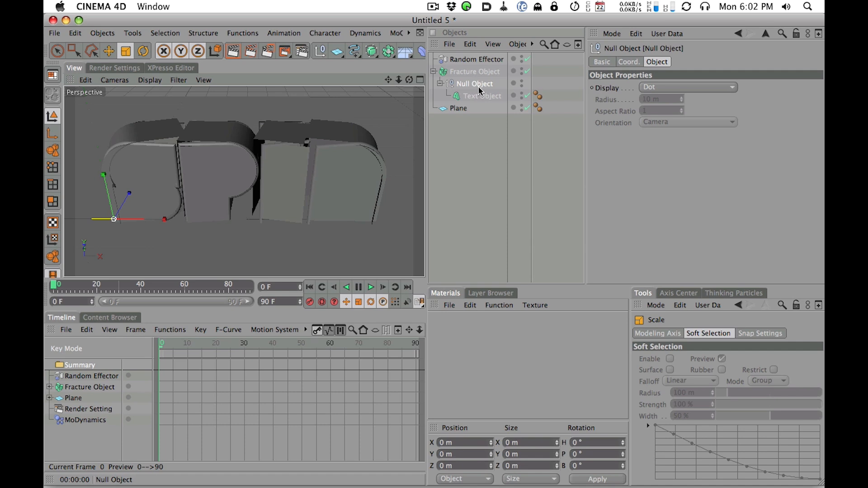
click(472, 126)
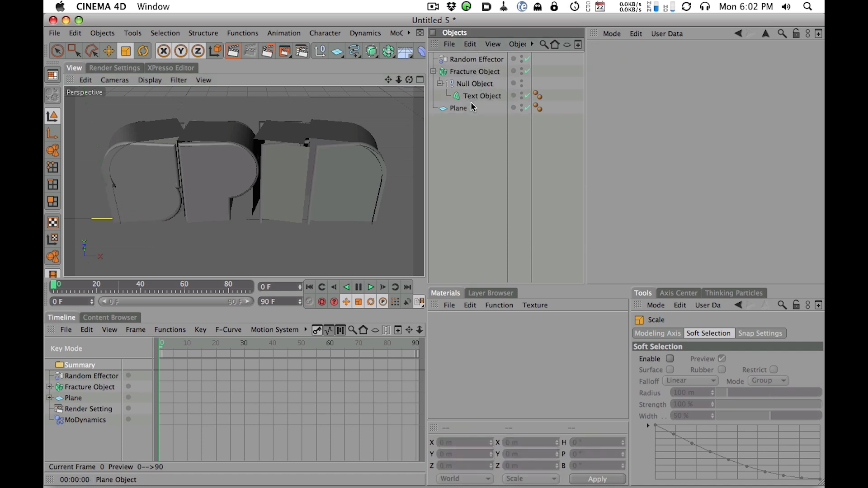
- Try the Explode Segments & Connect mode while varying the Random Effector's heading rotation, and return the Fracture Object to Explode Segments
click(477, 72)
click(673, 93)
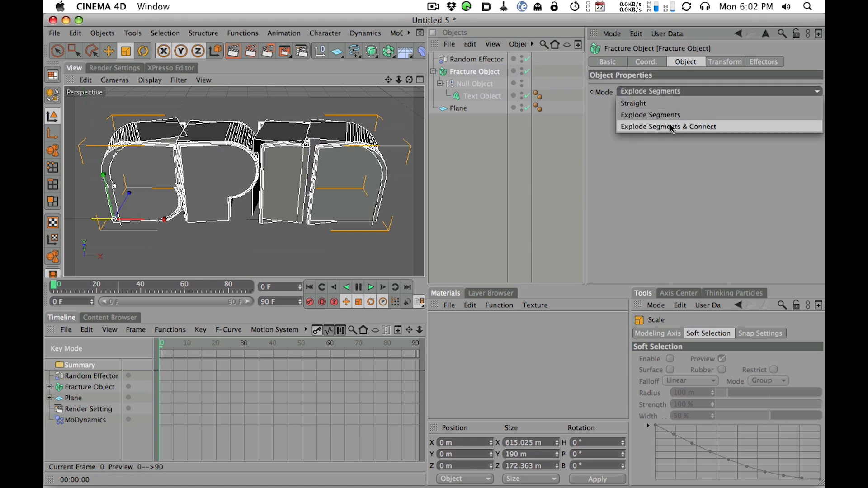
click(672, 127)
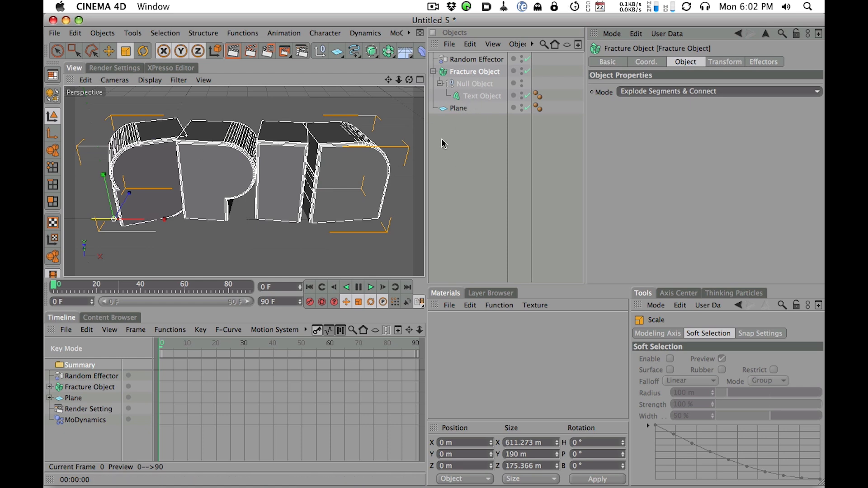
click(460, 60)
drag(772, 211, 732, 185)
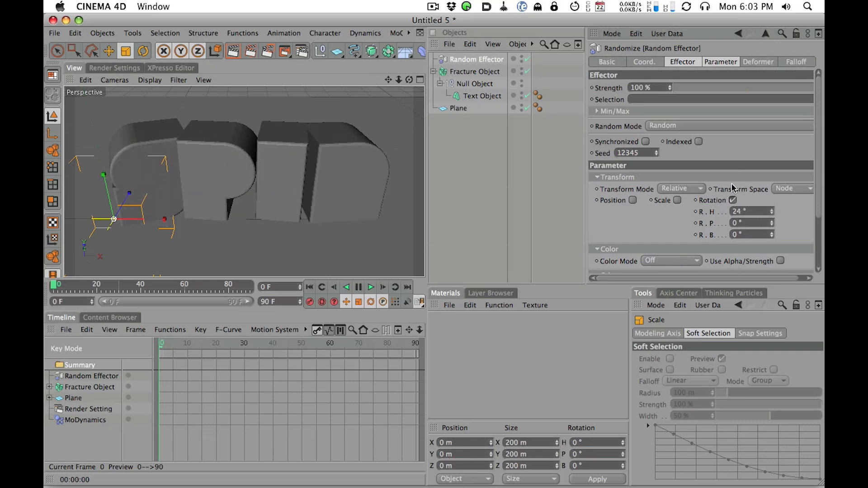
click(480, 72)
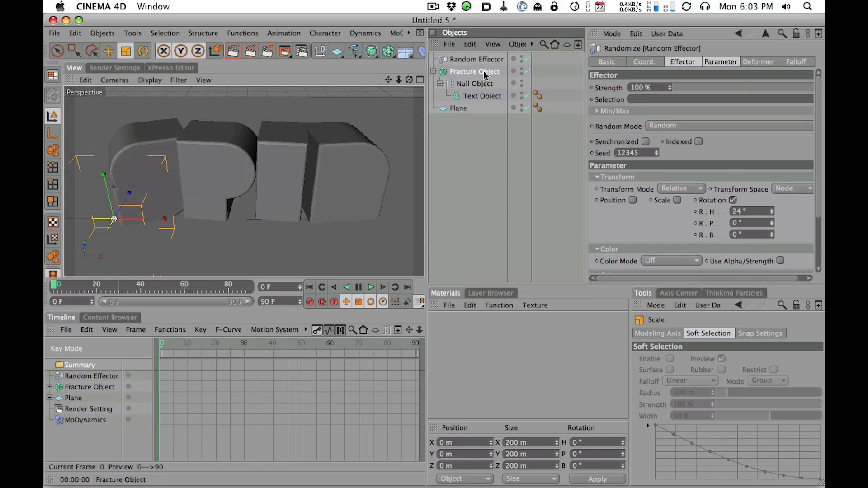
click(662, 92)
click(664, 115)
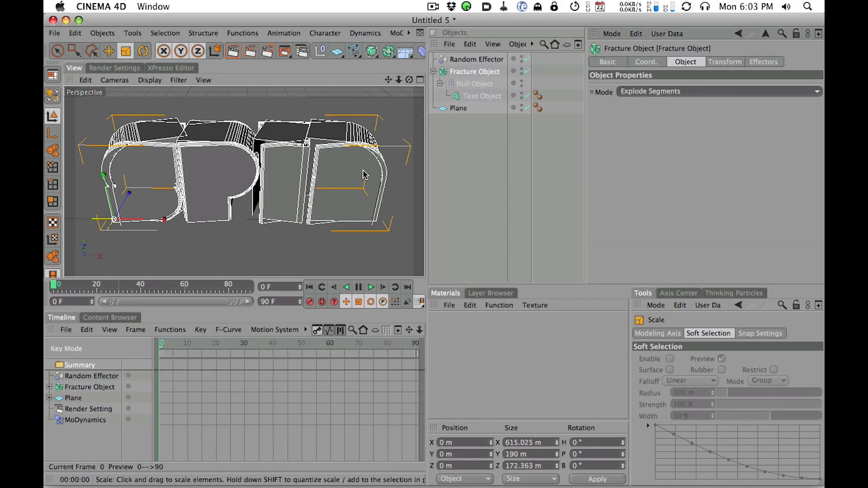
- Test the Random Effector's heading rotation at values such as 169° and 24°, and reset it to 0°
click(477, 60)
drag(775, 211, 750, 190)
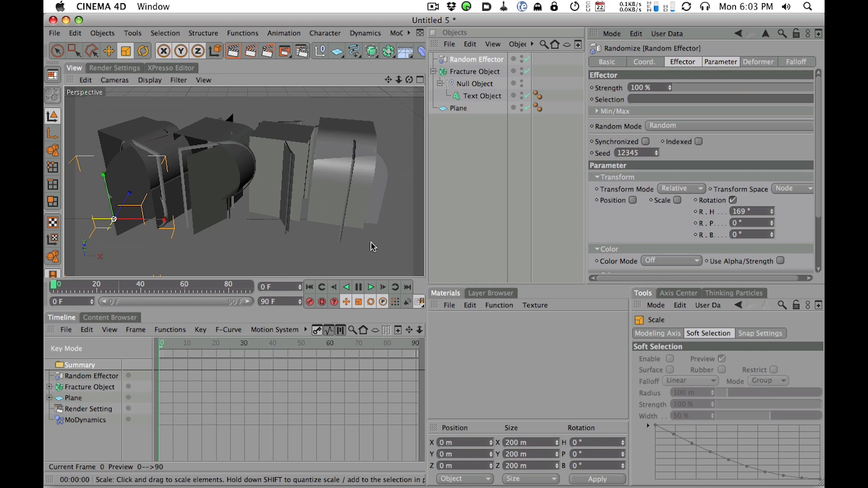
drag(766, 215, 676, 167)
text(0)
key(Return)
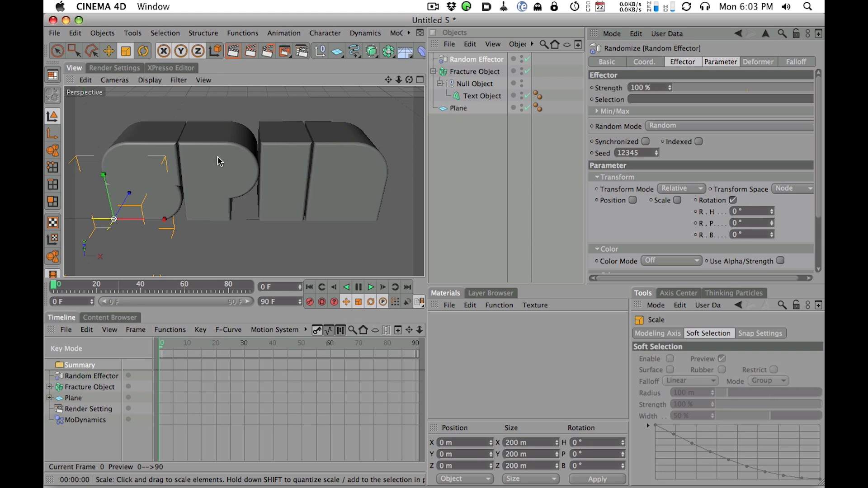
drag(773, 214, 763, 192)
click(761, 212)
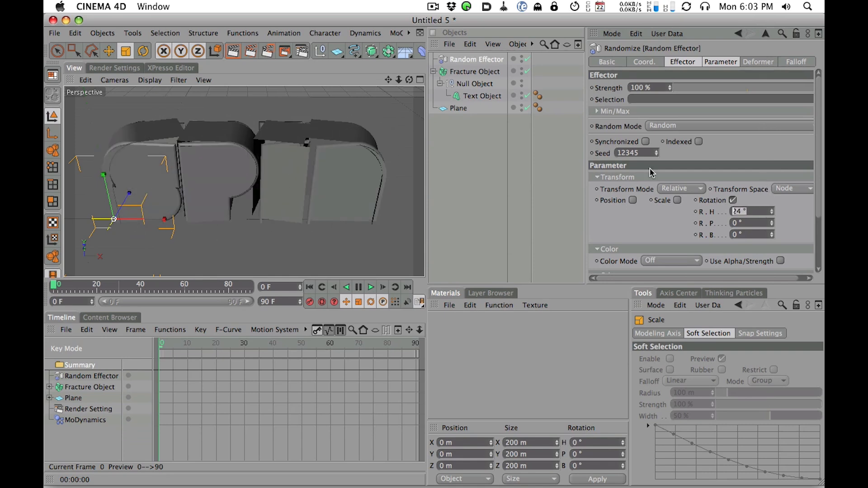
text(0)
key(Return)
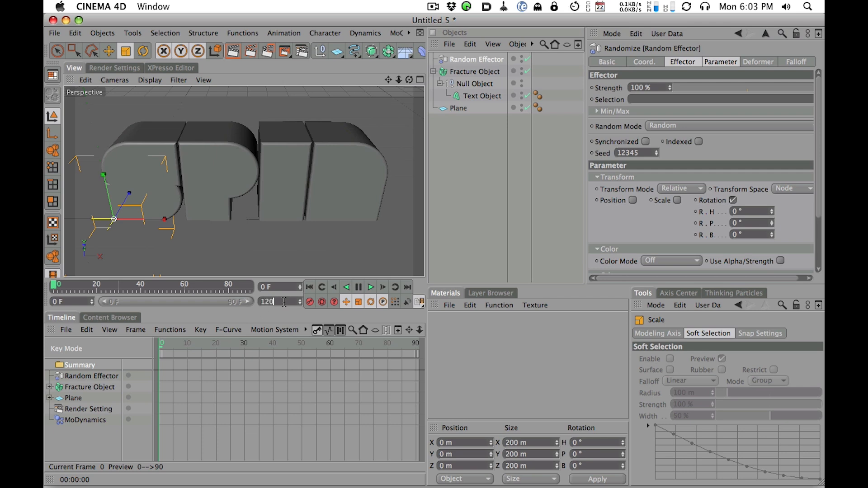
- Set the animation length to 120 frames and return to frame 0
key(Return)
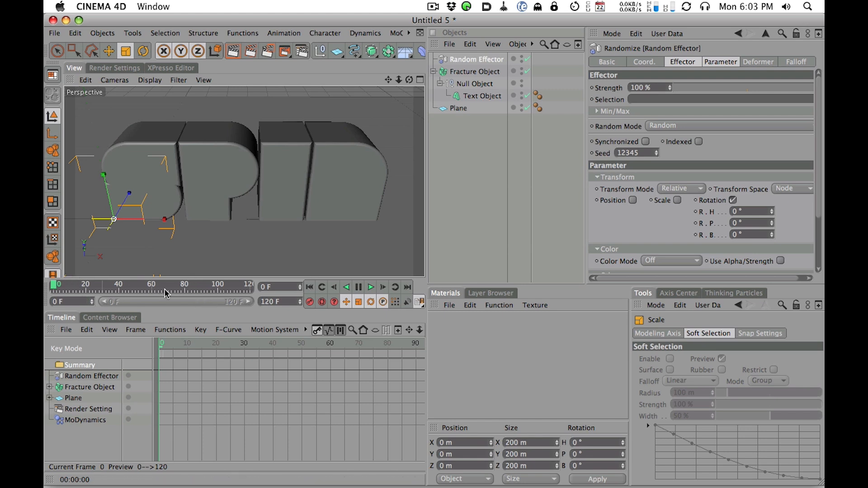
click(280, 302)
drag(56, 288, 47, 285)
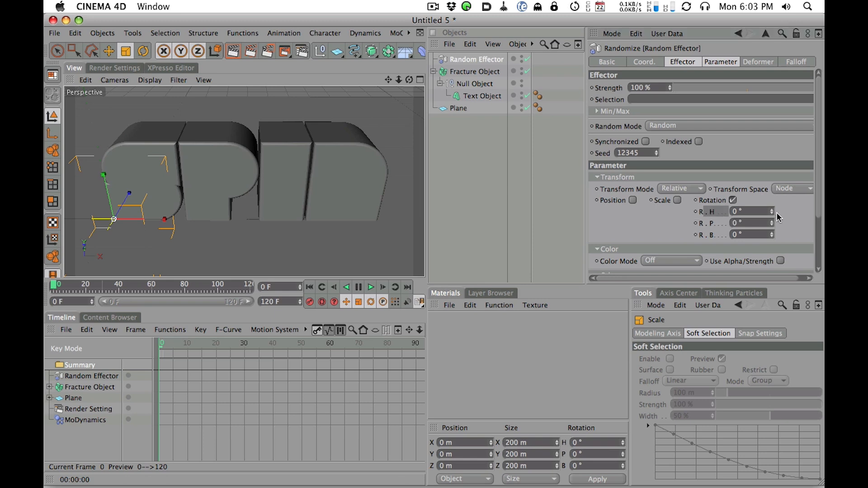
- Keyframe the Random Effector's heading rotation at 0° on frame 0
drag(772, 211, 680, 170)
text(0)
key(Return)
ctrl+click(696, 212)
- Keyframe the Random Effector's heading rotation at 443° on frame 60
drag(121, 286, 154, 288)
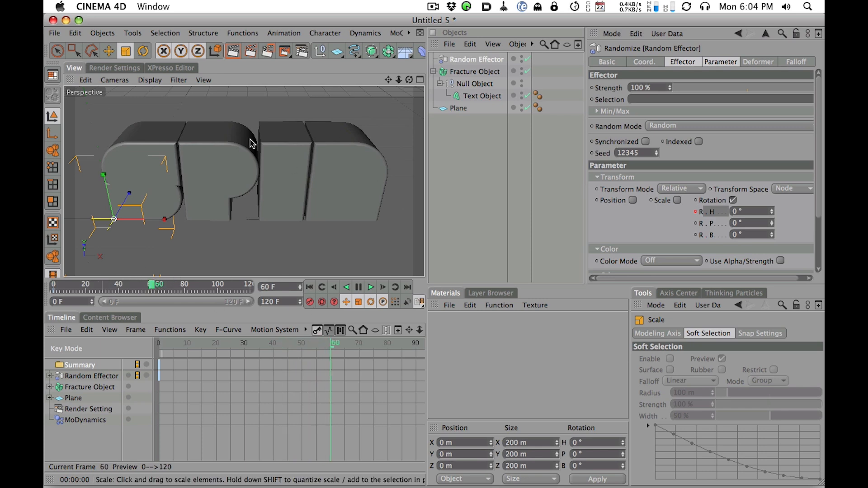
drag(772, 213, 775, 120)
drag(778, 215, 770, 220)
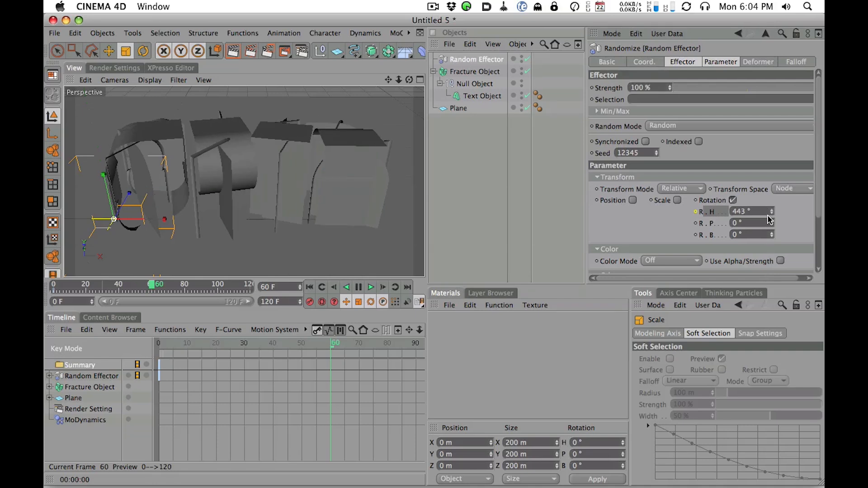
ctrl+click(696, 212)
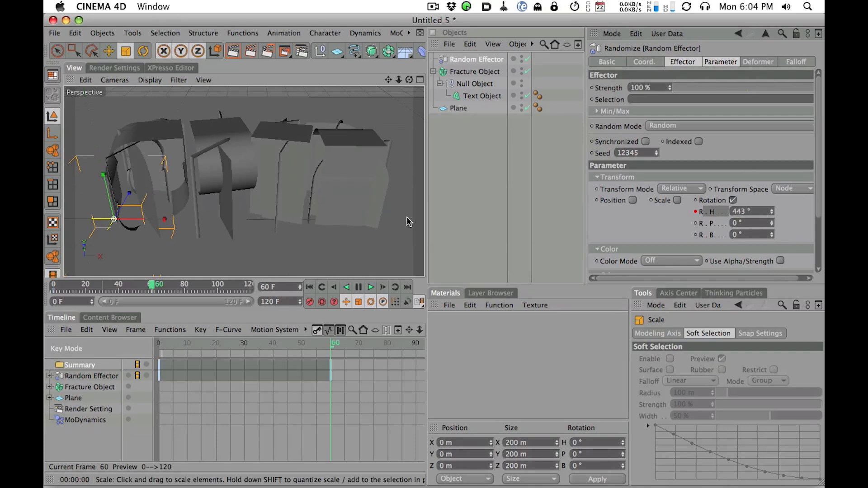
- Keyframe the Random Effector's heading rotation at 0° on frame 86
mouse_move(154, 289)
mouse_down()
mouse_move(199, 288)
mouse_move(183, 284)
mouse_move(193, 284)
mouse_up()
click(742, 211)
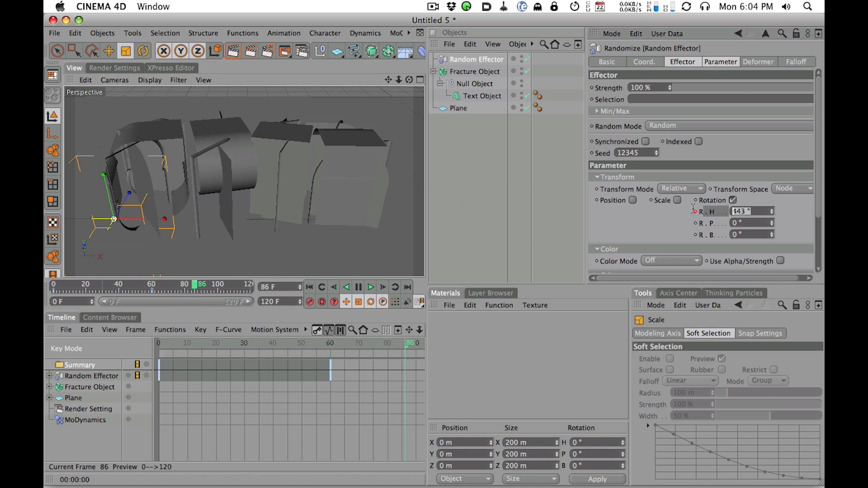
text(0)
key(Return)
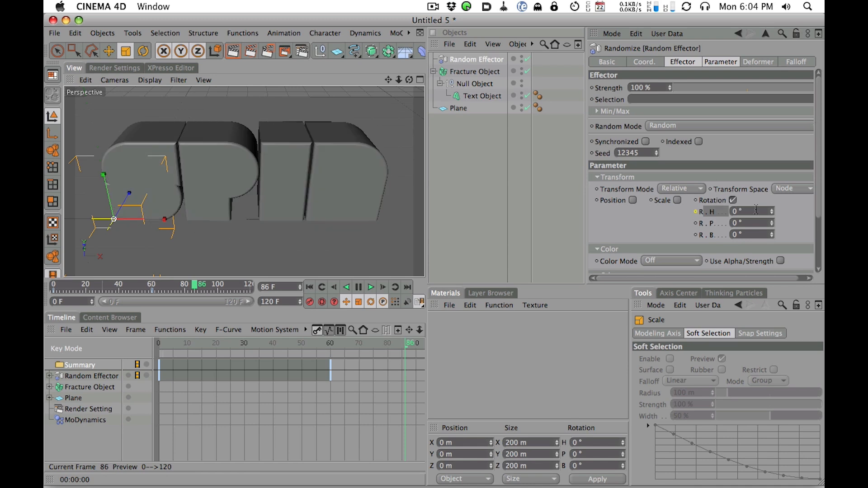
ctrl+click(696, 212)
- Play back the heading rotation animation and scrub to frame 54
click(371, 287)
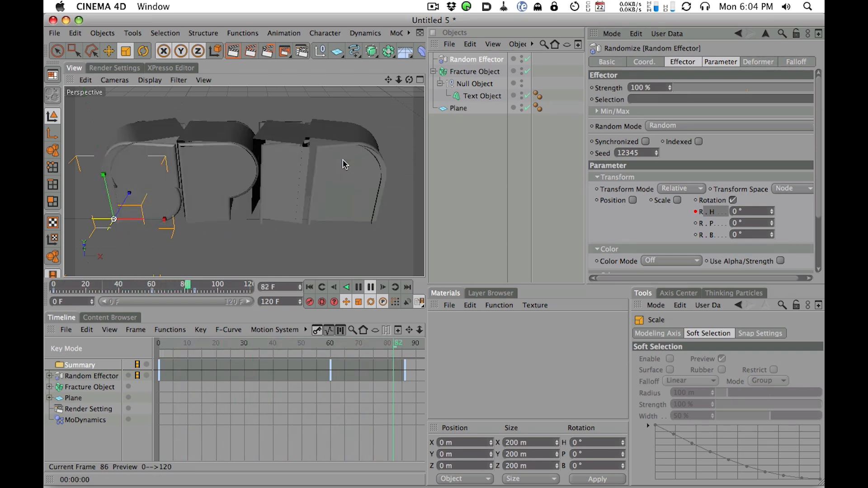
click(371, 288)
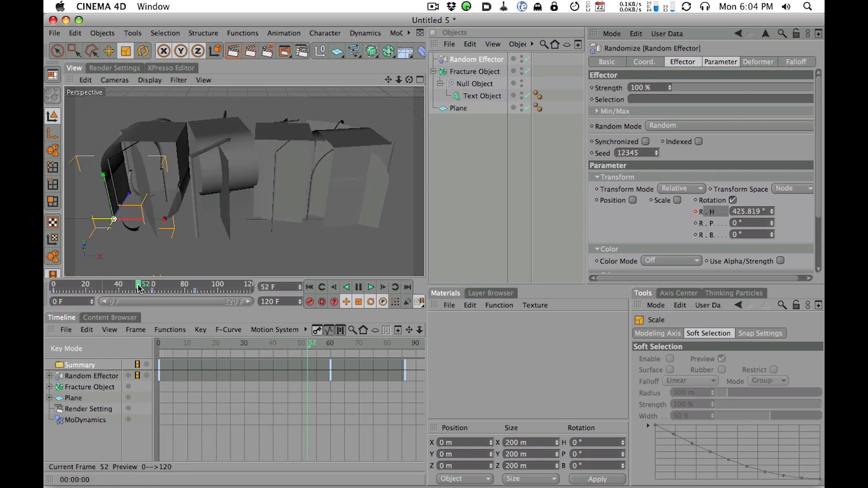
mouse_move(140, 288)
mouse_down()
mouse_move(75, 290)
mouse_move(143, 295)
mouse_up()
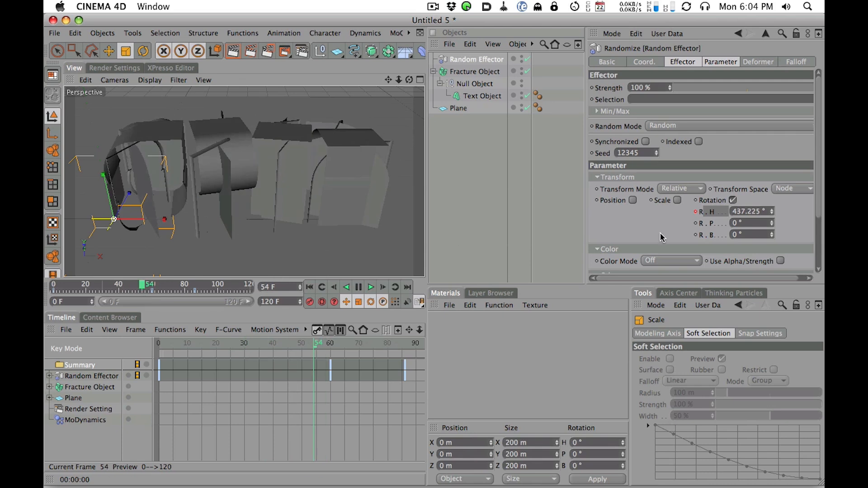
- Try a pitch rotation on the Random Effector, undo it, and replay the animation
drag(771, 223, 750, 196)
key(super+z)
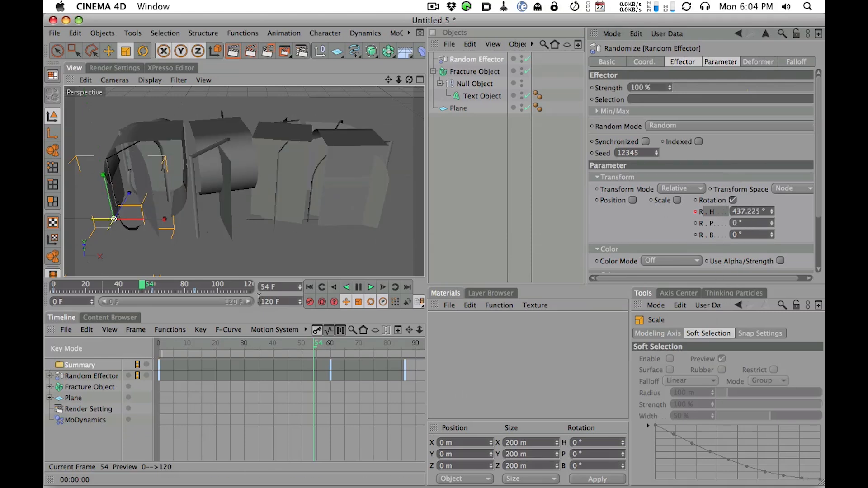
click(370, 288)
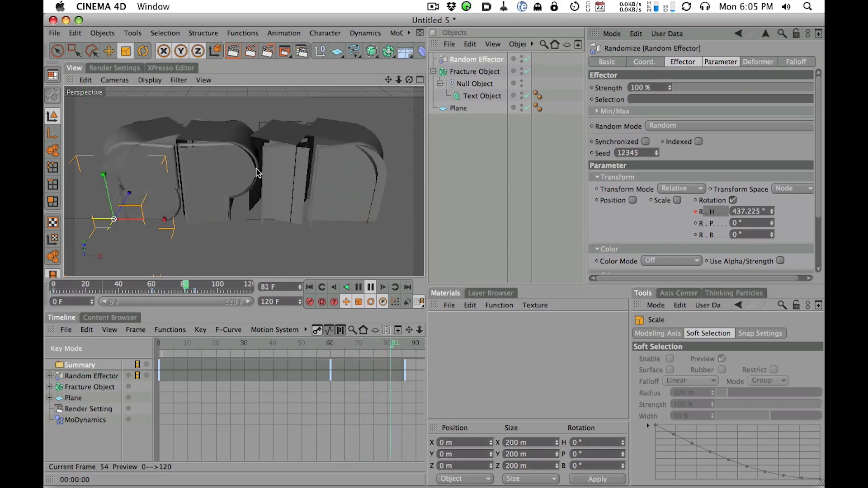
click(370, 286)
- Keyframe the Random Effector's pitch rotation at 0° on frame 23 and 104° on frame 68
drag(134, 285, 90, 290)
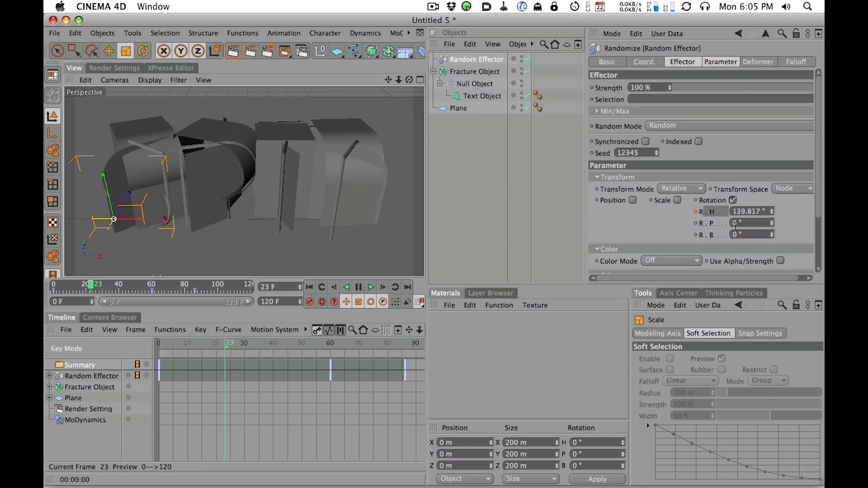
click(718, 224)
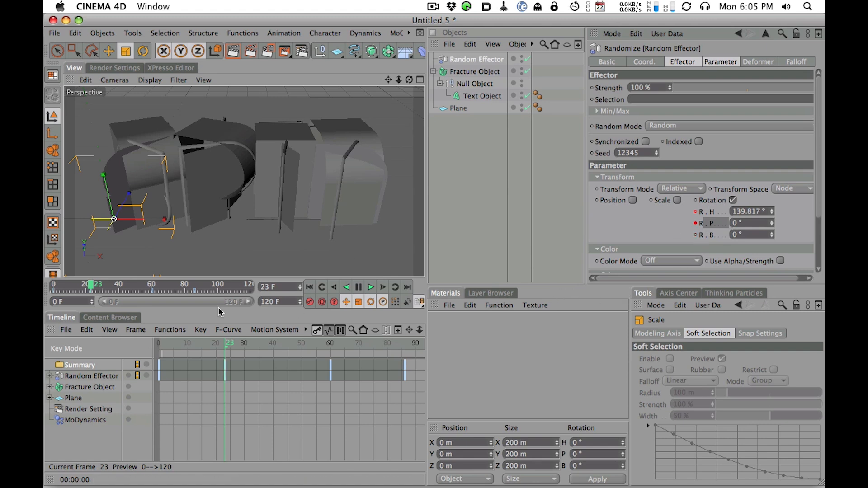
drag(100, 287, 166, 291)
drag(773, 225, 766, 161)
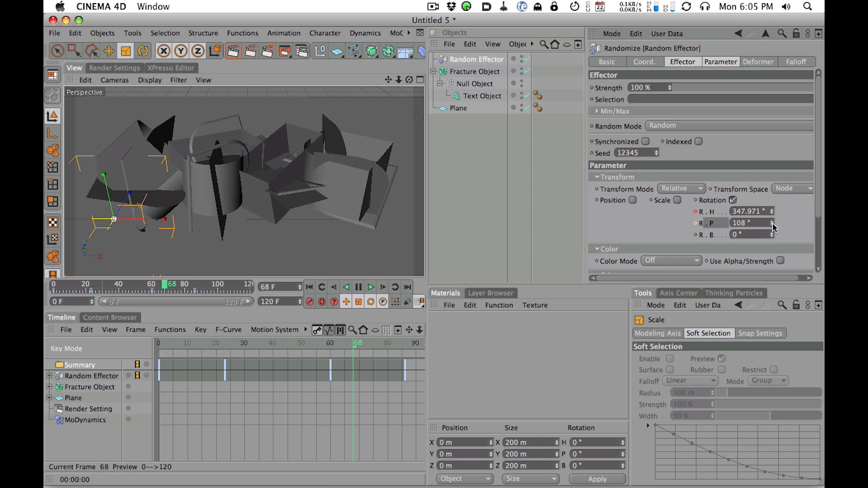
drag(774, 227, 774, 232)
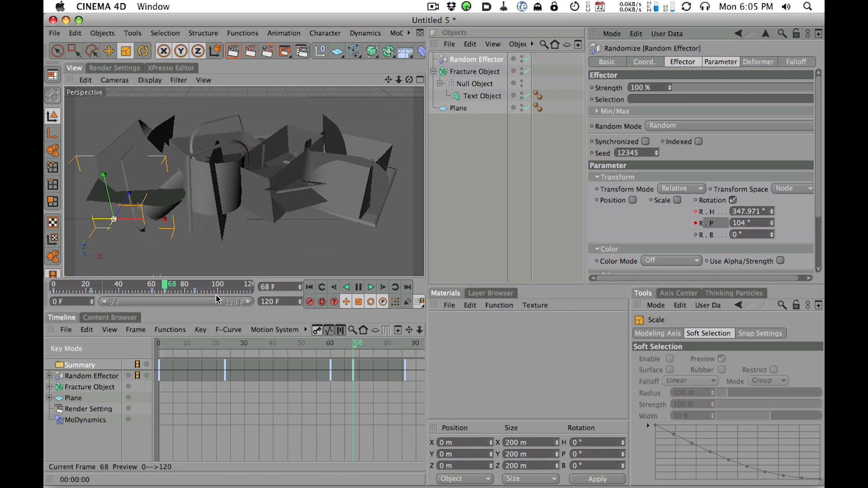
- Keyframe the Random Effector's pitch rotation at 0° on frame 81
drag(162, 283, 187, 286)
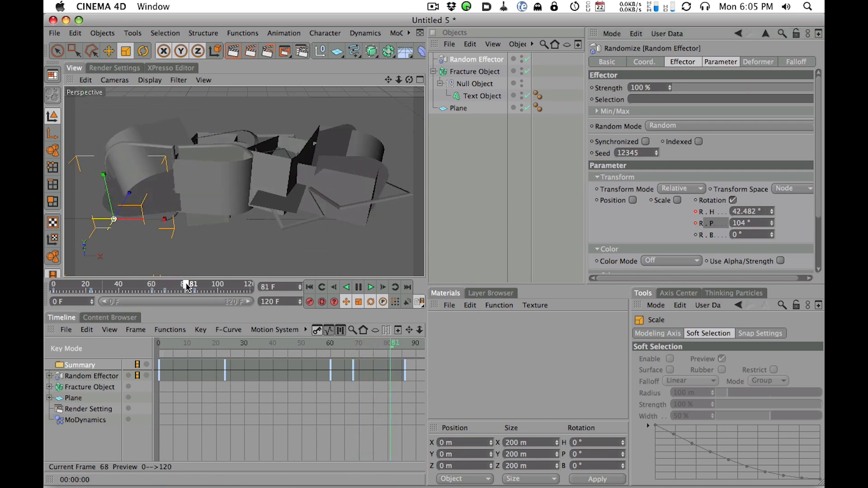
drag(752, 223, 690, 221)
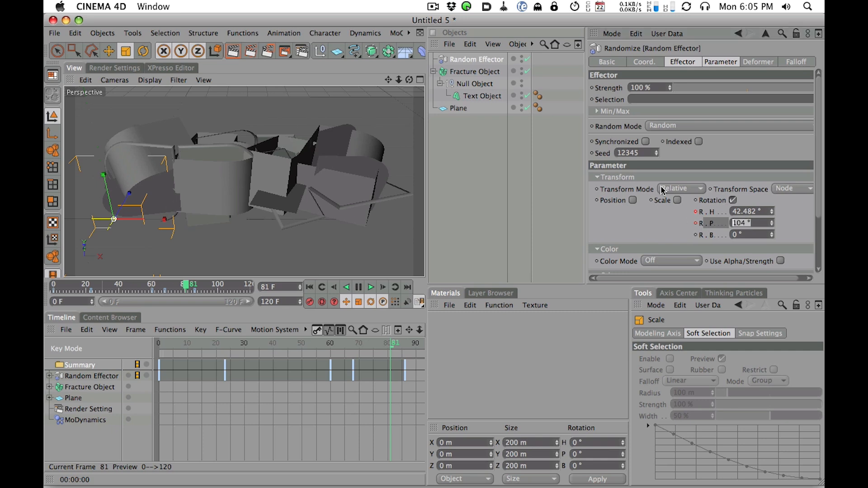
text(0)
key(Return)
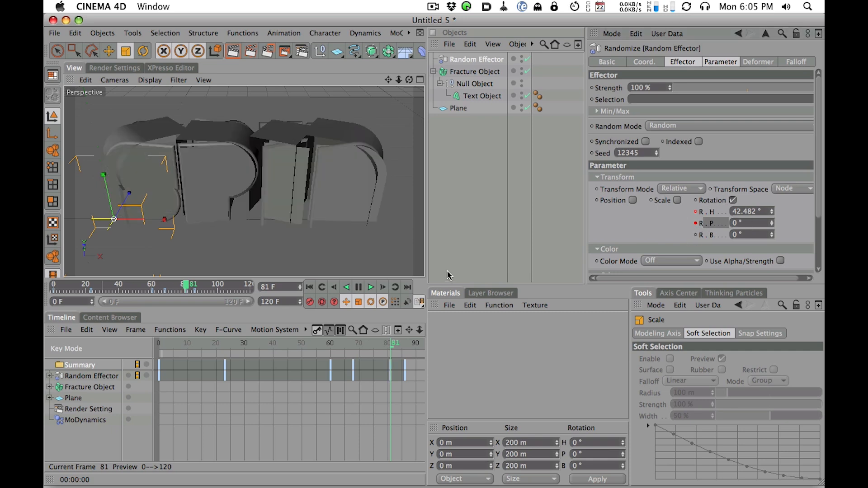
- Move the 0° pitch key from frame 81 to frame 92 while the animation plays, and stop playback
click(371, 287)
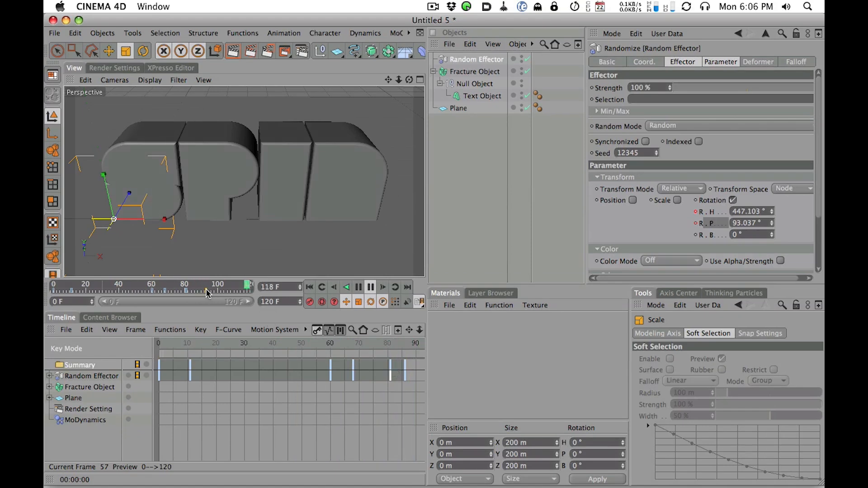
click(186, 292)
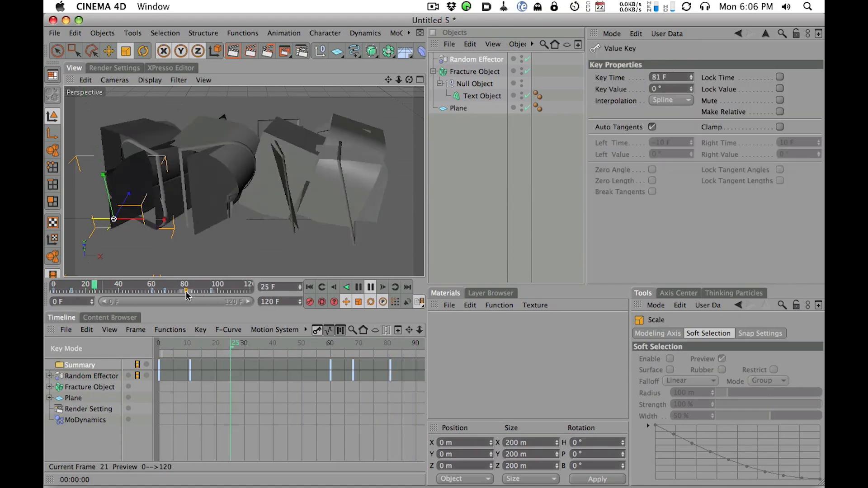
drag(186, 292, 204, 292)
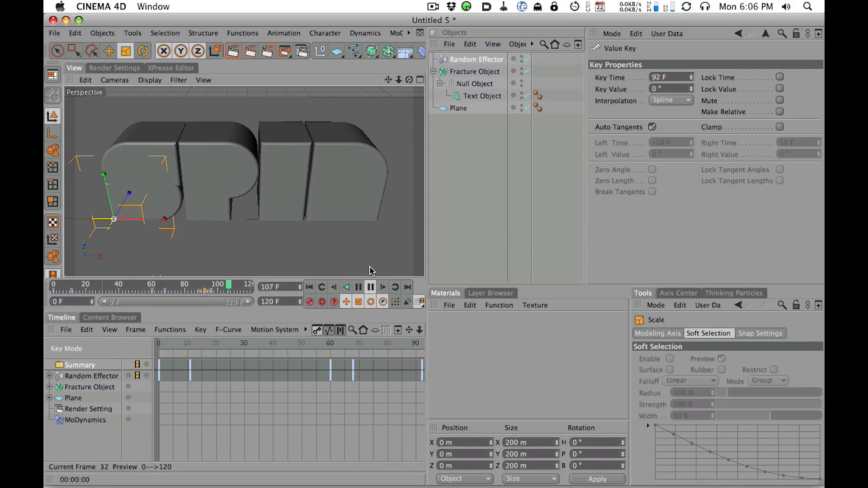
click(371, 287)
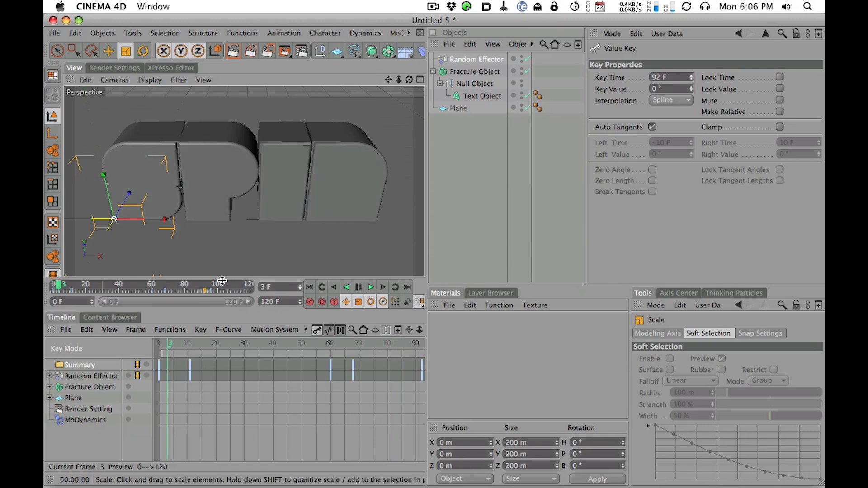
- Return the animation to frame 0
drag(216, 283, 53, 282)
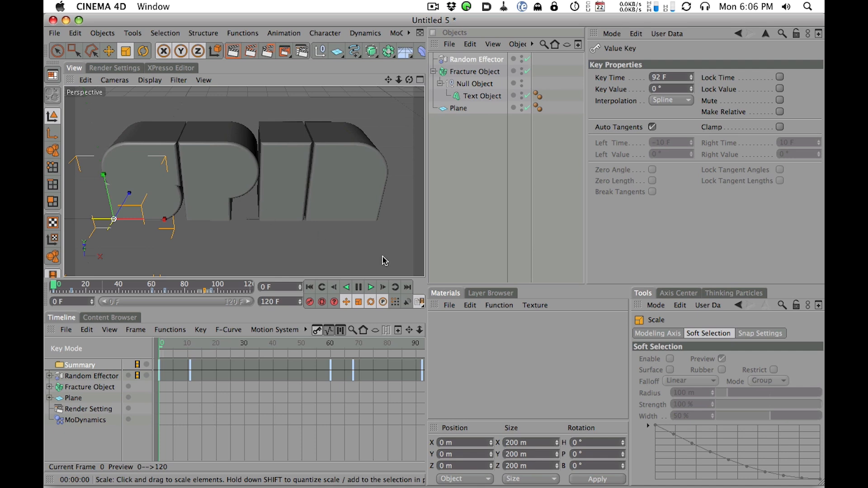
click(450, 316)
click(450, 305)
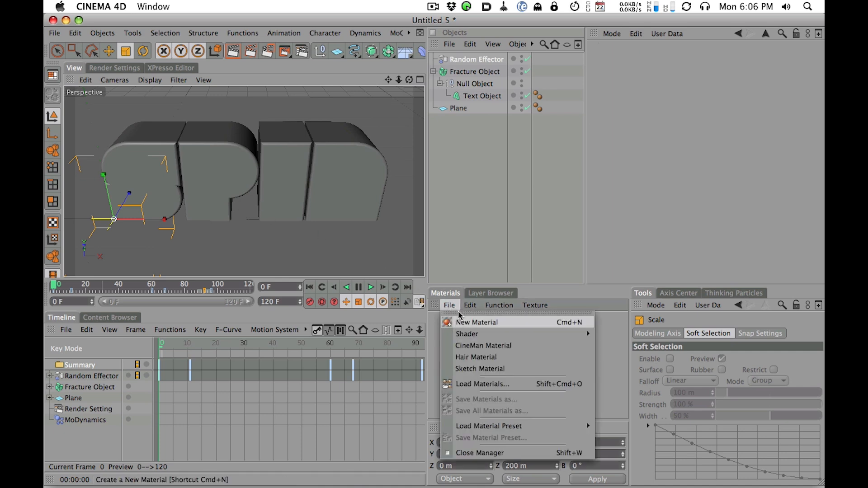
click(472, 162)
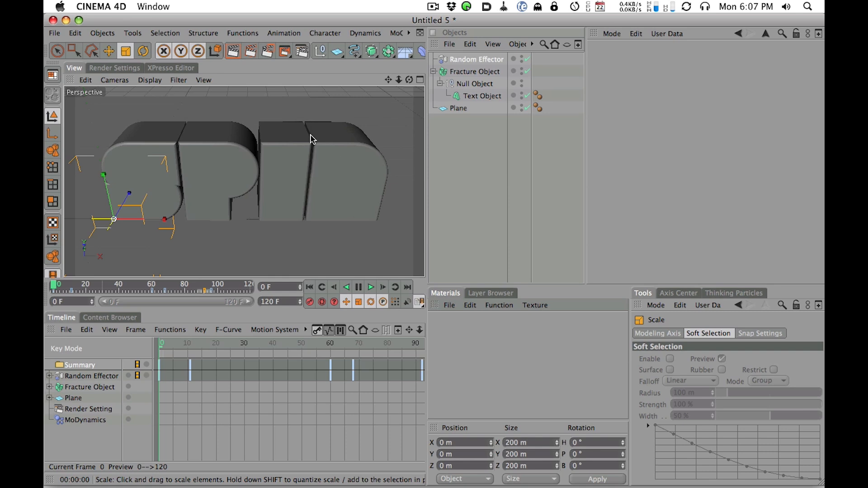
key(super+Tab)
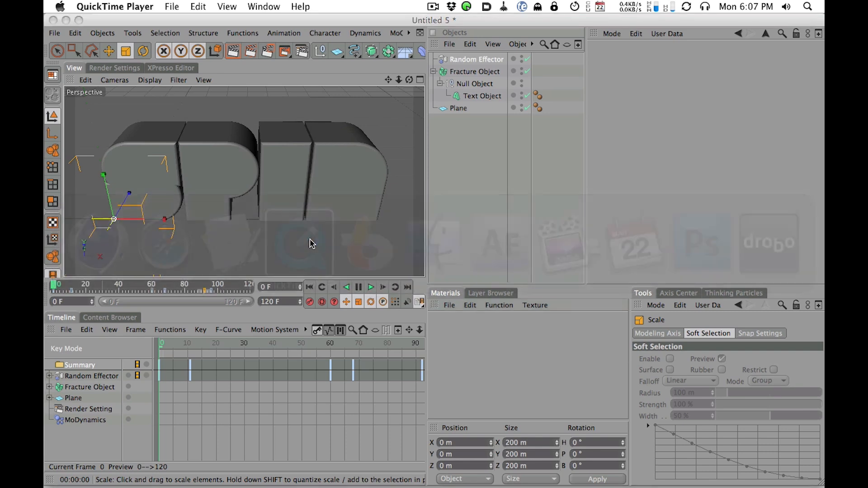
mouse_move(494, 485)
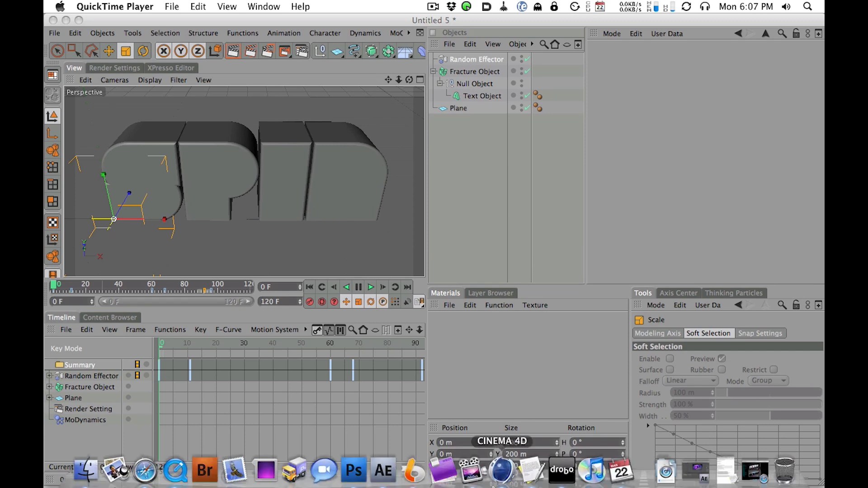
click(747, 465)
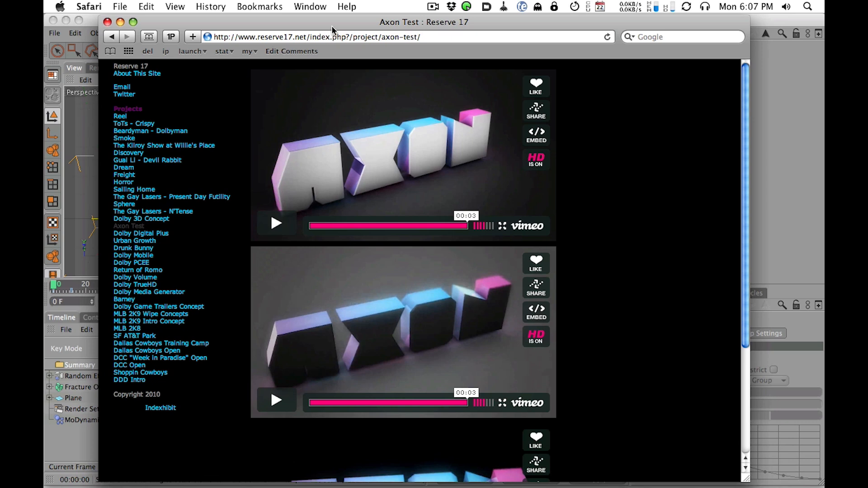
key(super+m)
key(super+Tab)
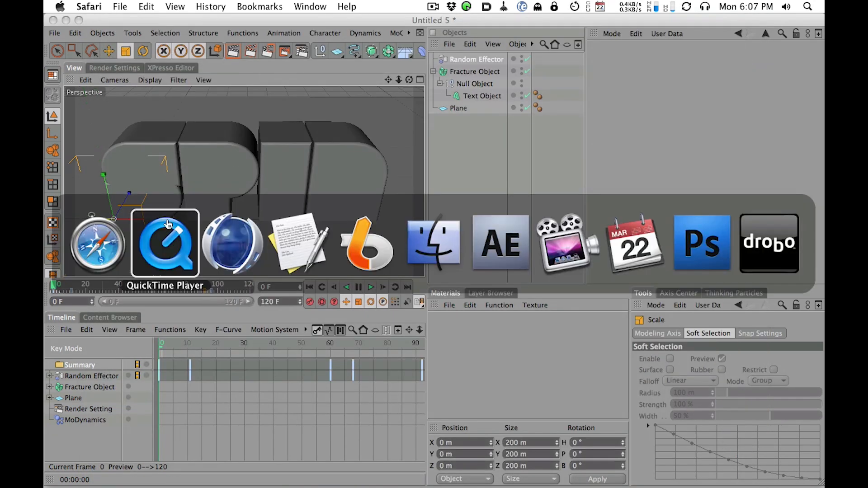
- Open the recent movie SimpleSpin2.mov in QuickTime Player, examine the materials on its text, and return to CINEMA 4D
click(302, 6)
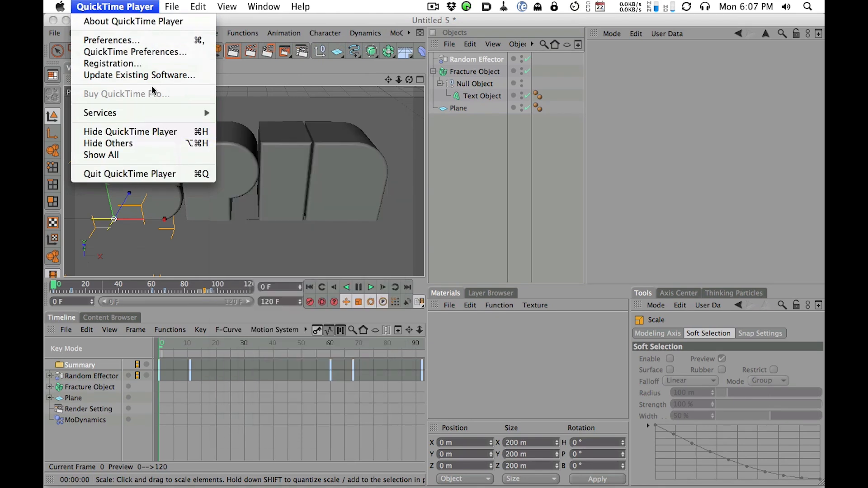
mouse_move(175, 4)
mouse_move(248, 98)
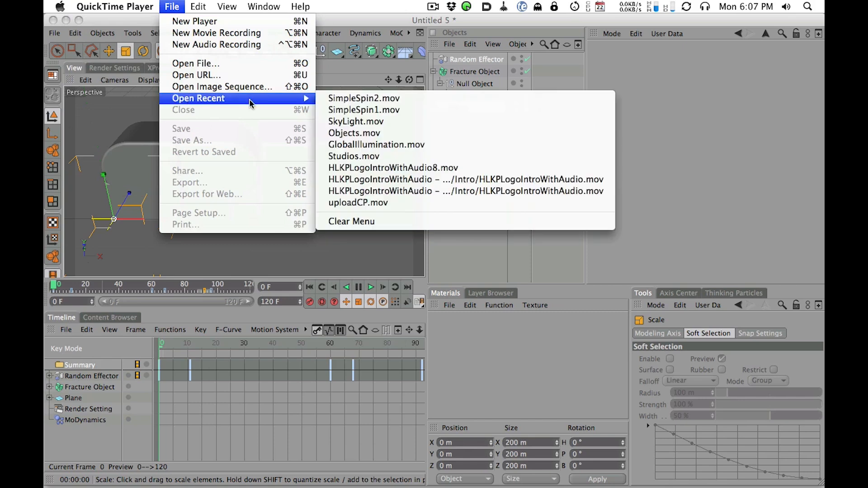
click(367, 100)
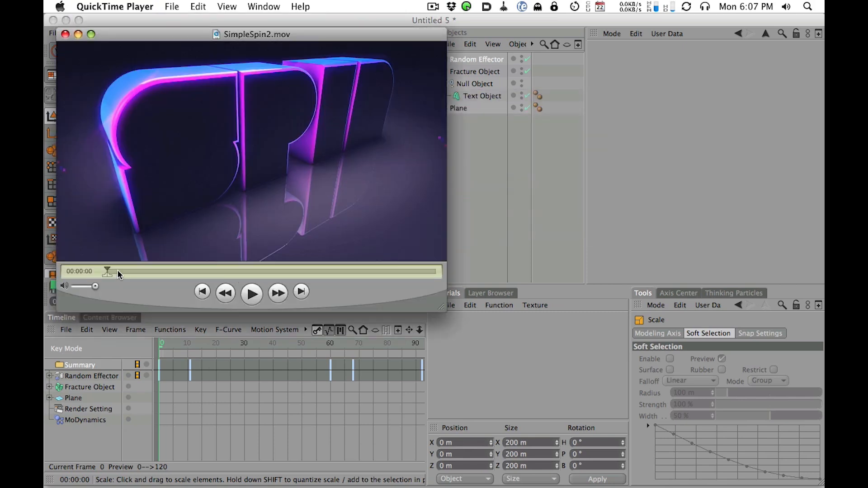
drag(118, 271, 98, 278)
drag(344, 39, 543, 80)
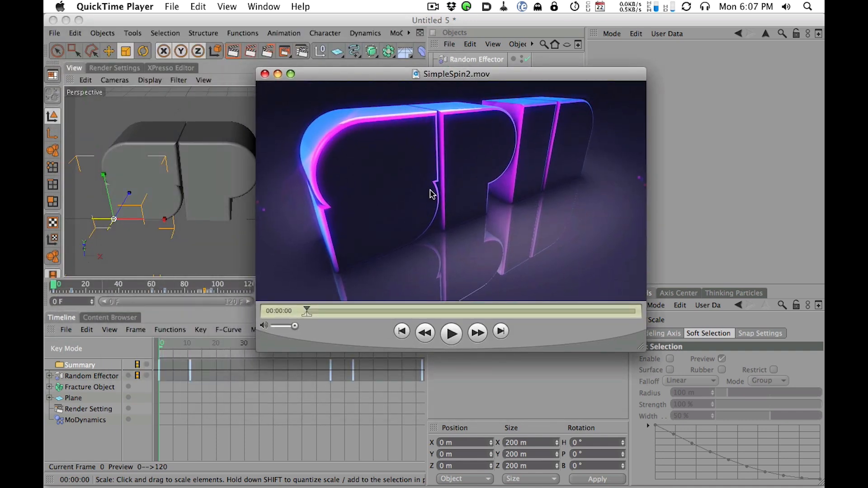
click(369, 25)
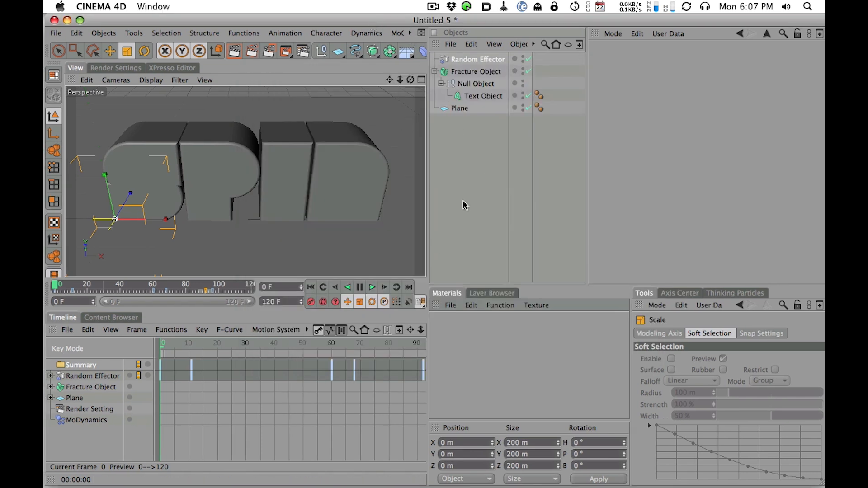
- Create a new material and set its color to a dark gray of R 34, G 34, B 32
click(451, 305)
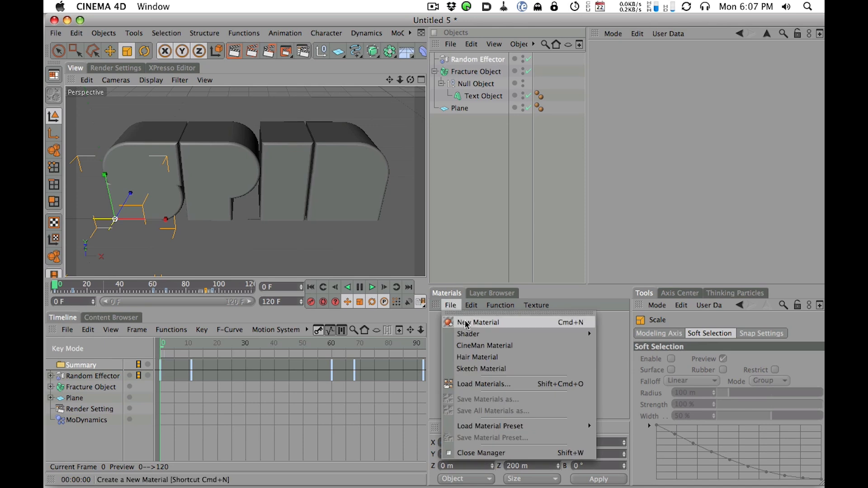
click(466, 322)
double_click(448, 331)
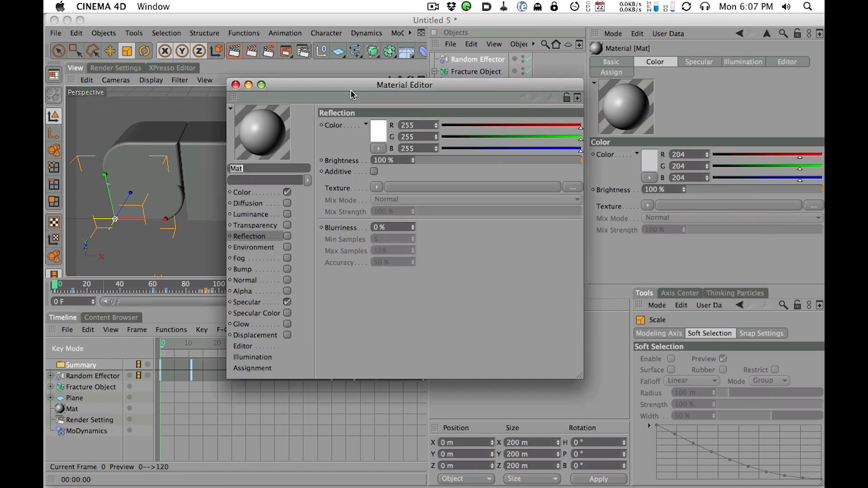
drag(353, 95, 361, 78)
click(251, 174)
drag(472, 135, 461, 135)
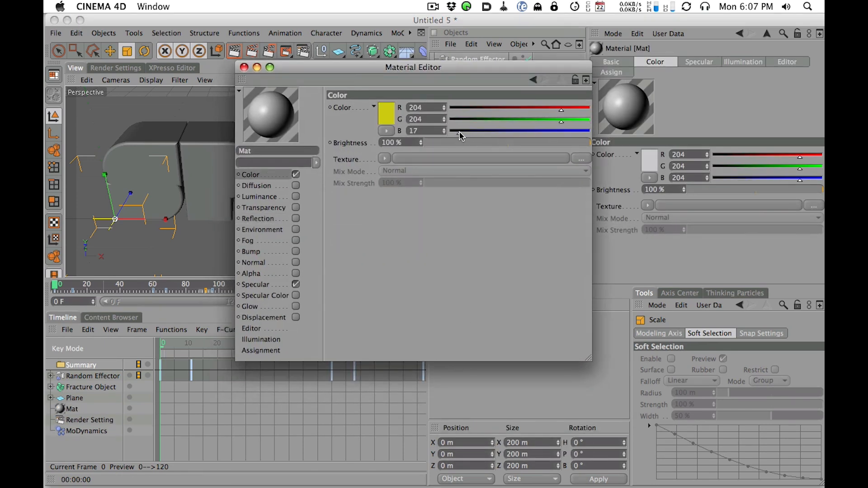
click(467, 121)
click(467, 109)
click(467, 131)
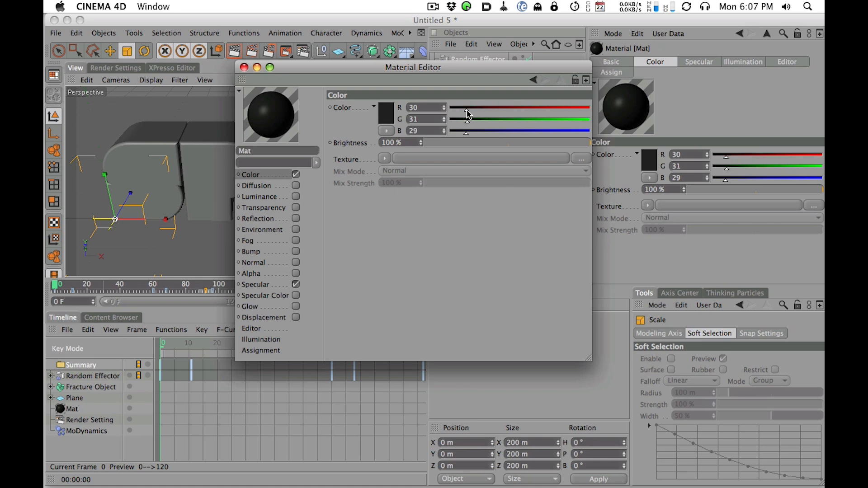
drag(467, 110, 443, 133)
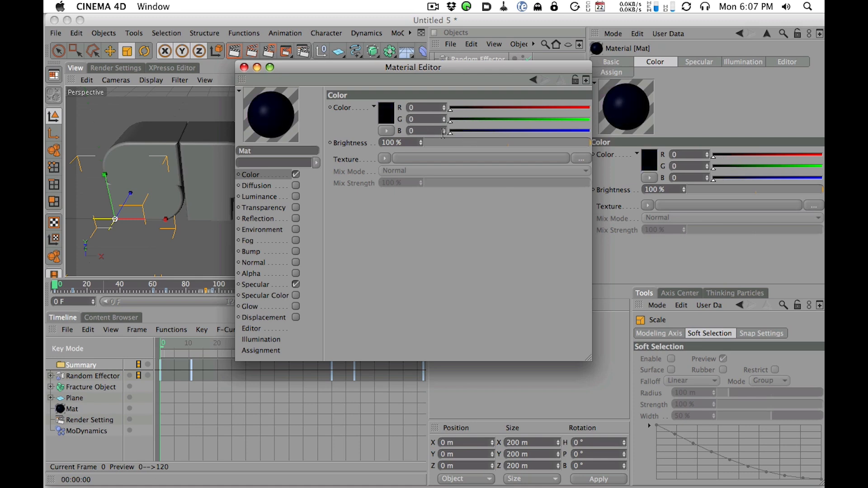
click(469, 121)
click(469, 109)
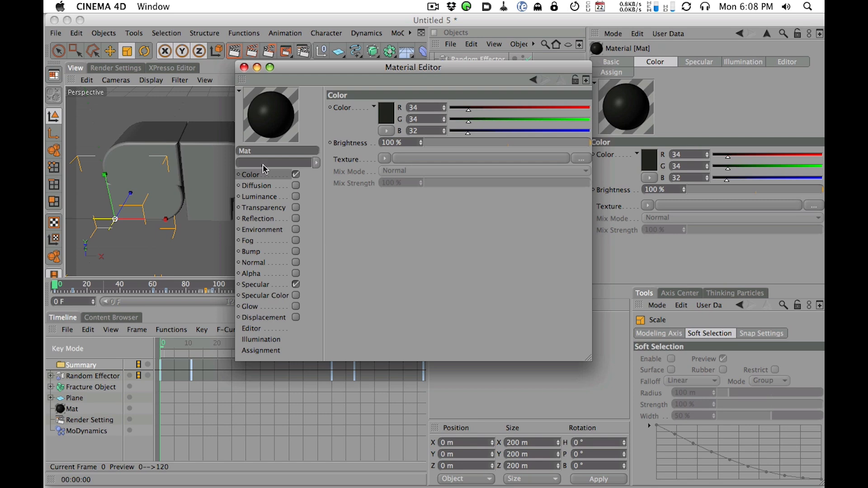
- Enable the material's reflection at 5% brightness with a Fresnel texture at 29% mix strength, and close the Material Editor
click(296, 218)
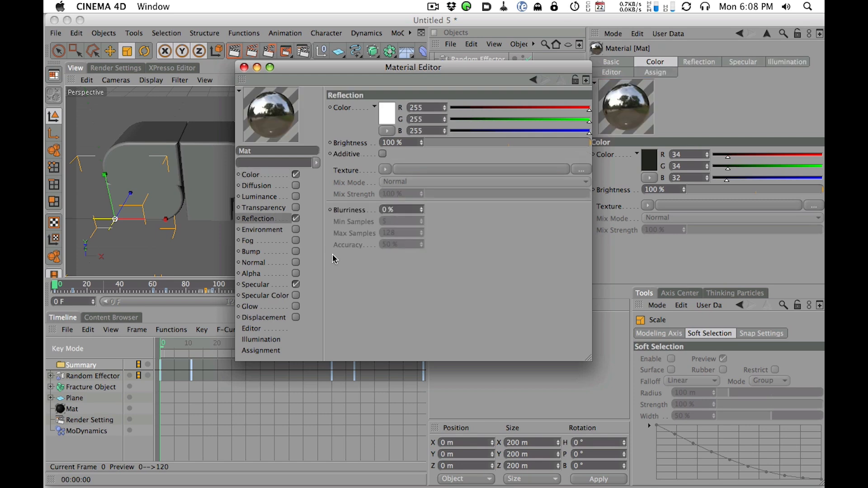
click(438, 145)
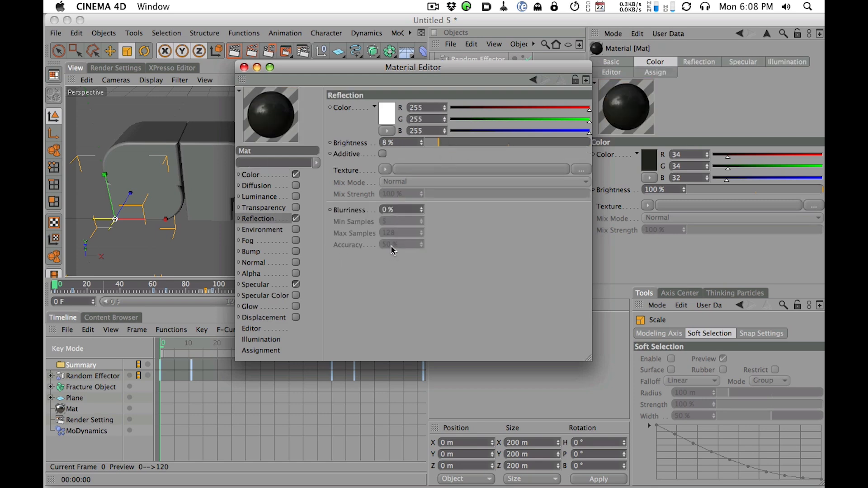
click(433, 143)
click(386, 170)
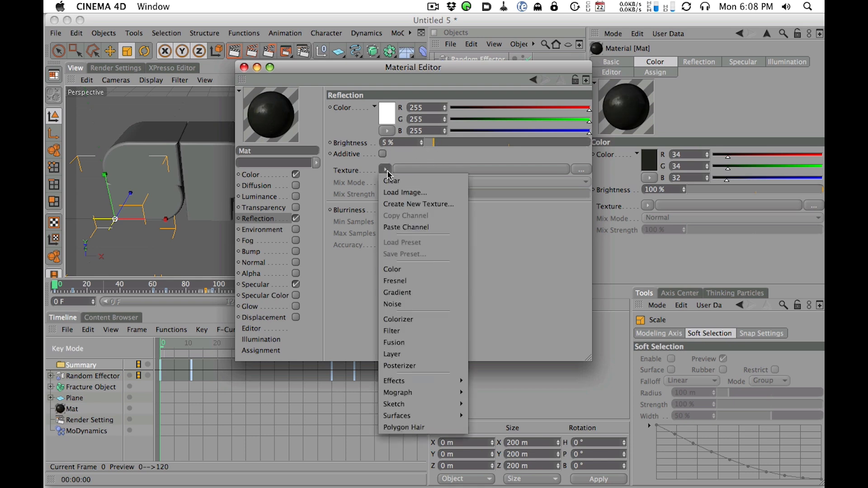
click(418, 282)
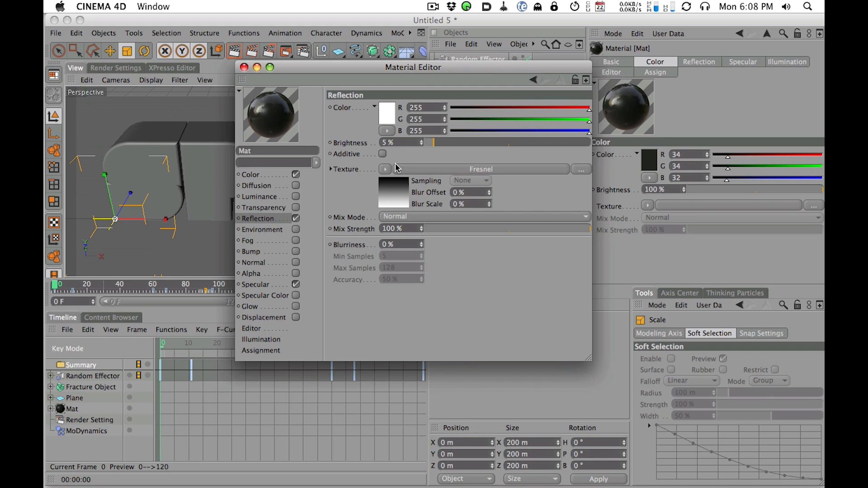
mouse_move(562, 232)
mouse_down()
mouse_move(469, 231)
mouse_move(484, 233)
mouse_up()
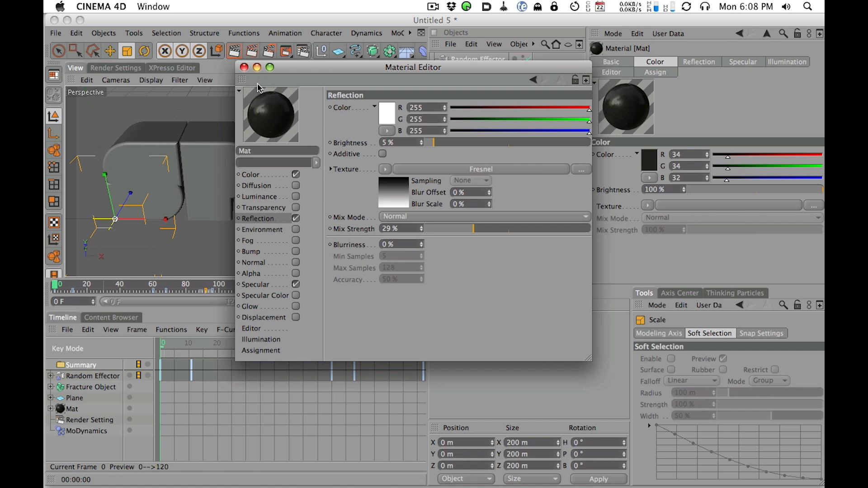
drag(288, 71, 328, 89)
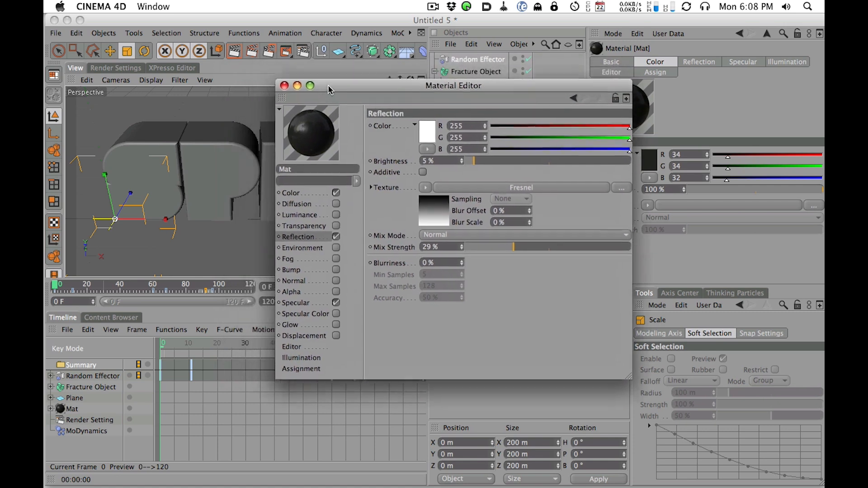
click(285, 86)
- Apply the dark material to the Text Object and preview it with a render of the perspective view
drag(443, 328, 489, 101)
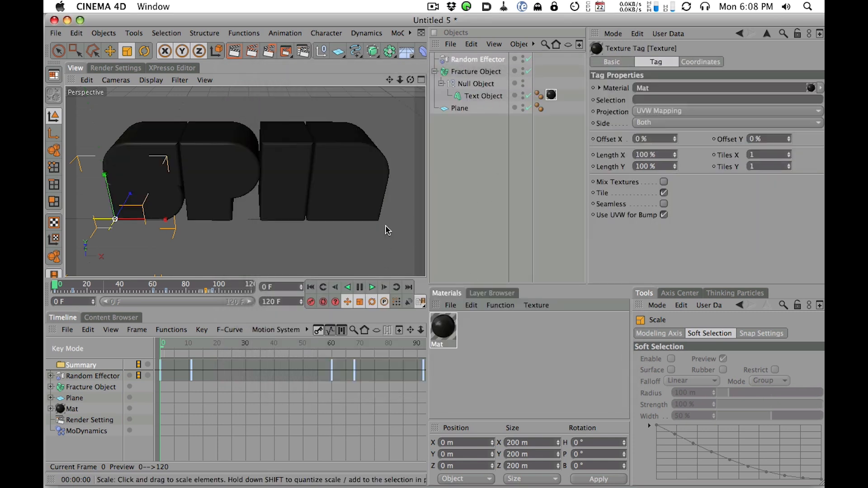
alt+drag(385, 226, 356, 160)
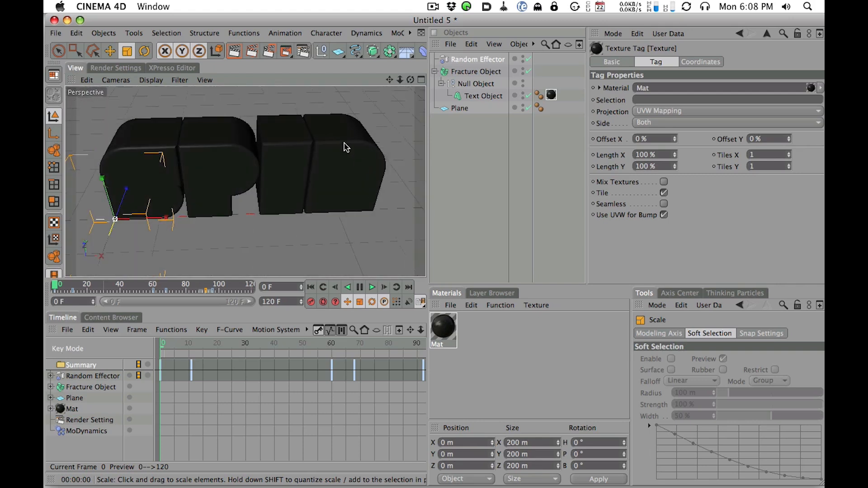
click(235, 49)
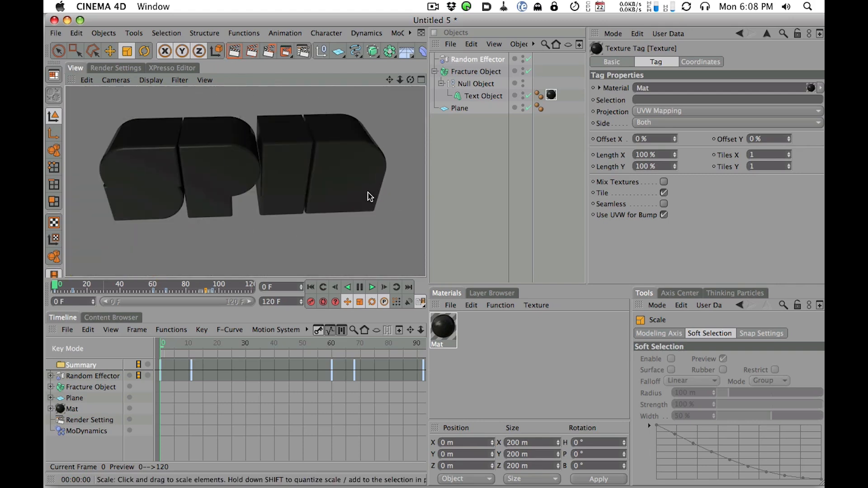
alt+drag(350, 183, 371, 184)
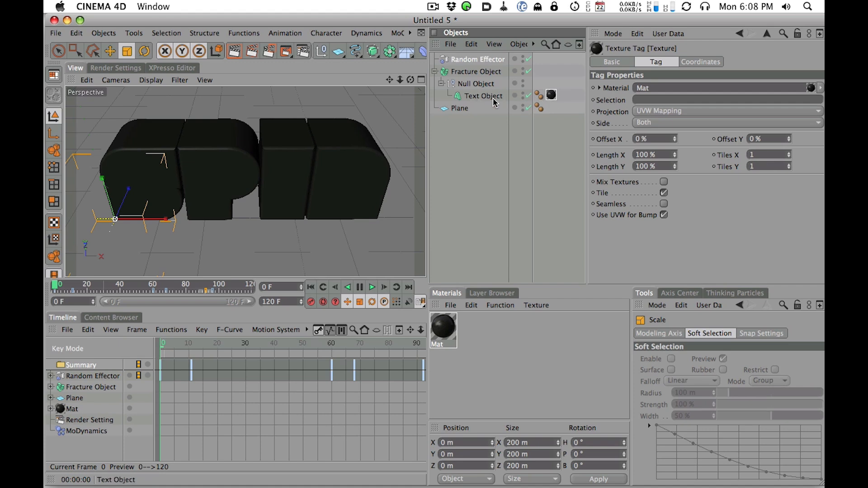
- Restrict the Text Object's texture tag to selection C2
click(656, 100)
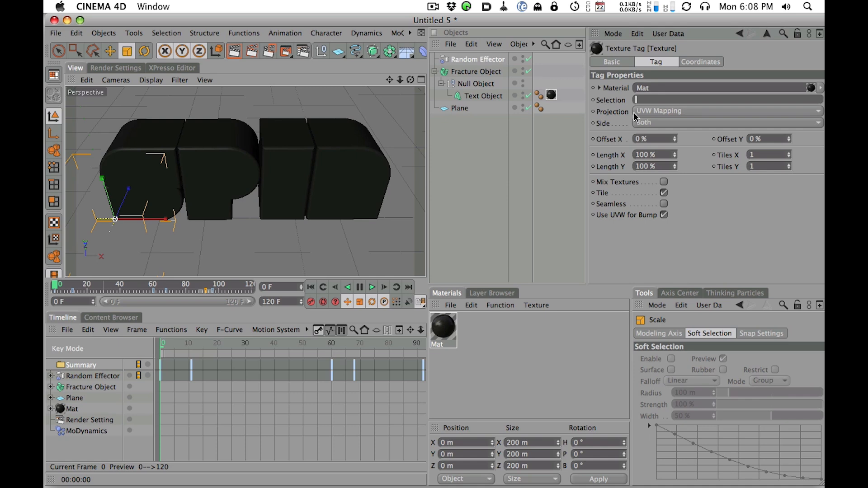
click(491, 100)
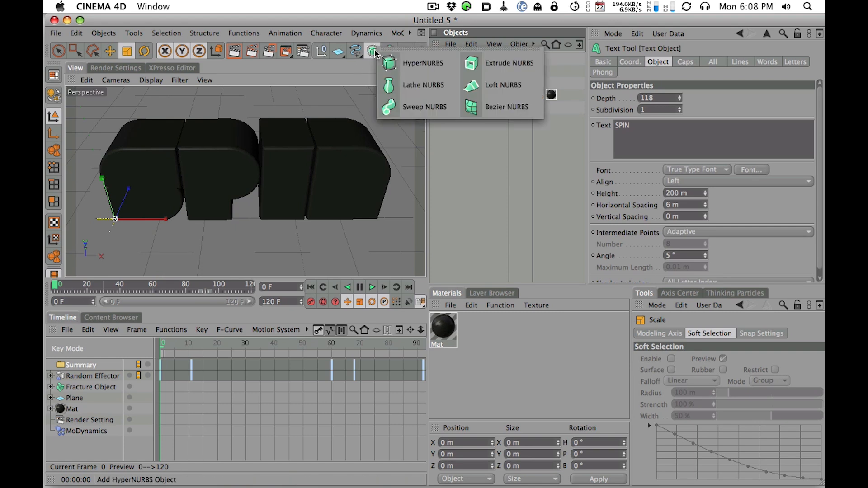
drag(372, 51, 663, 150)
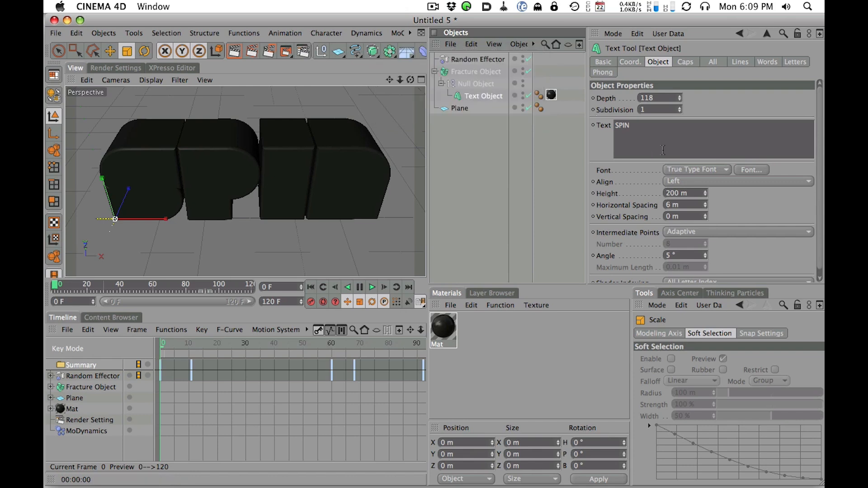
click(551, 95)
click(657, 103)
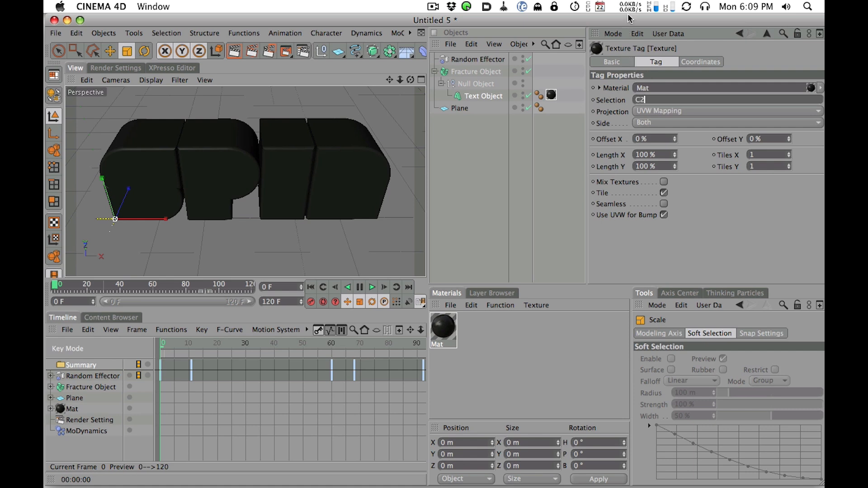
click(478, 171)
- Check the back of the text and set the texture tag's selection to C1
click(552, 94)
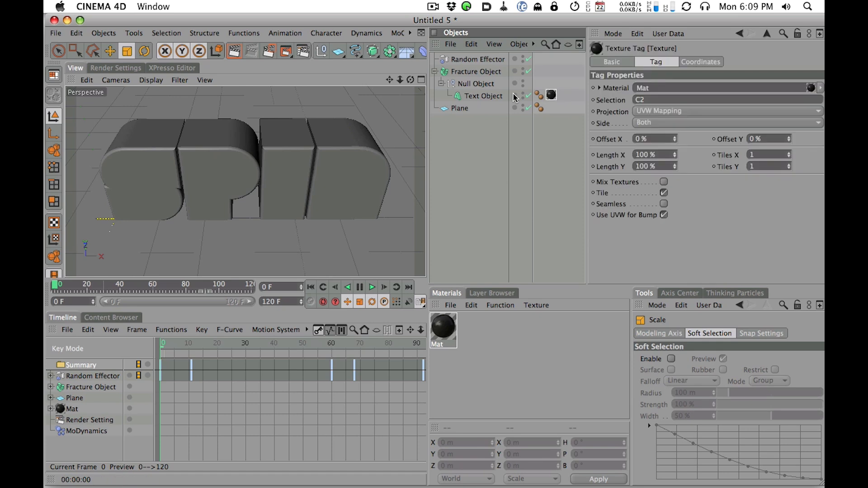
alt+drag(370, 131, 263, 150)
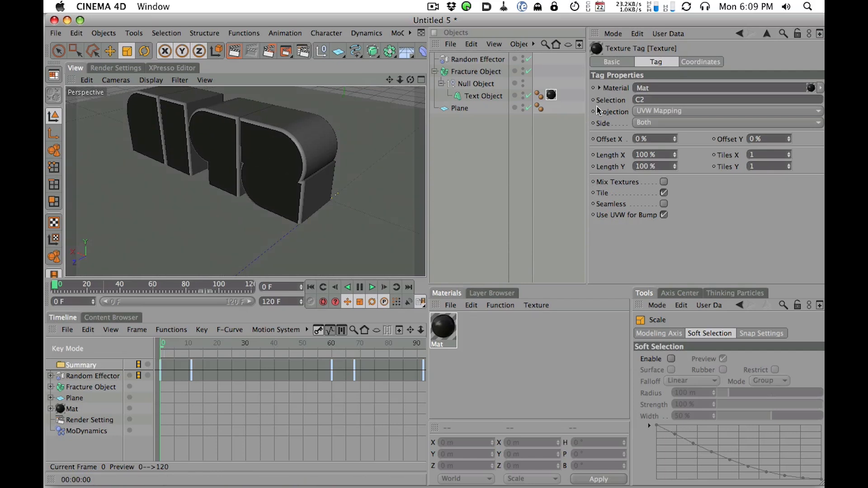
click(651, 97)
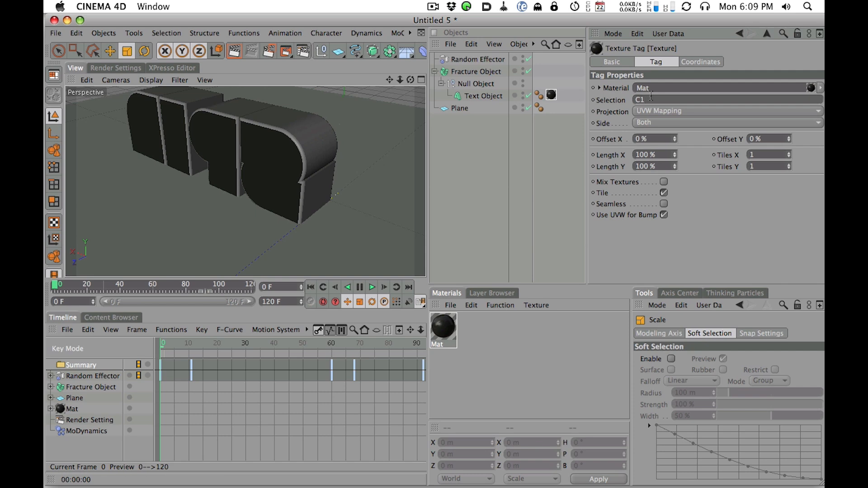
- Confirm the texture tag's C1 selection and inspect the text's caps from both sides
key(Return)
alt+drag(264, 170, 779, 168)
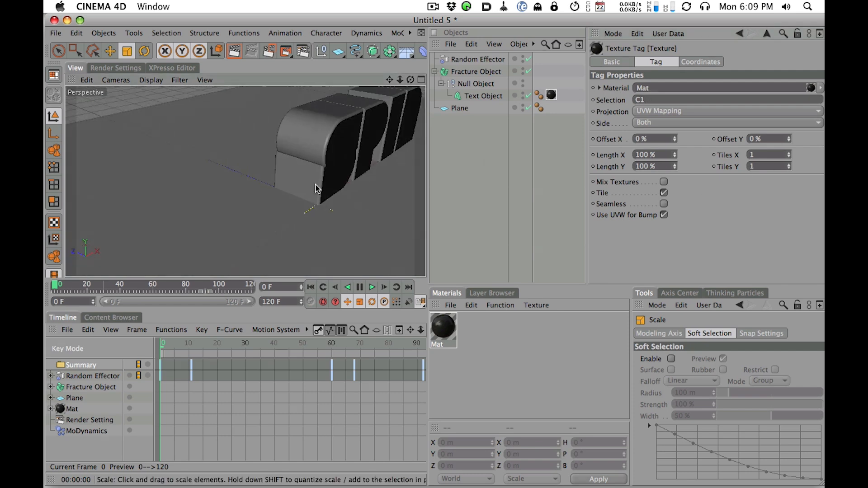
alt+drag(316, 188, 516, 168)
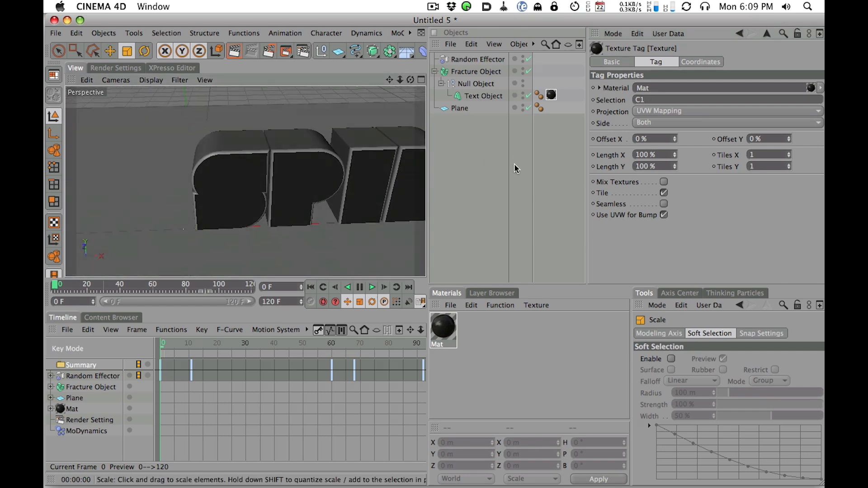
alt+middle_drag(350, 202, 279, 186)
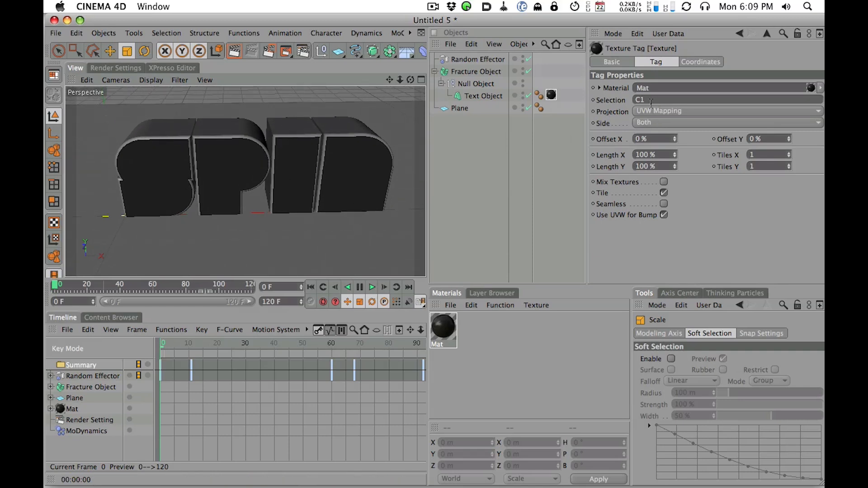
- Duplicate the Text Object's texture tag, restrict the copy to selection C2, and check the text's other side
click(551, 95)
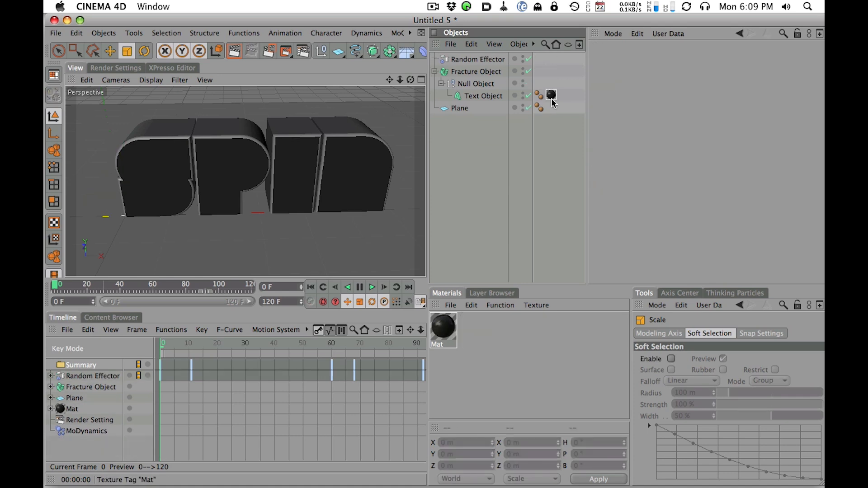
ctrl+drag(555, 99, 573, 100)
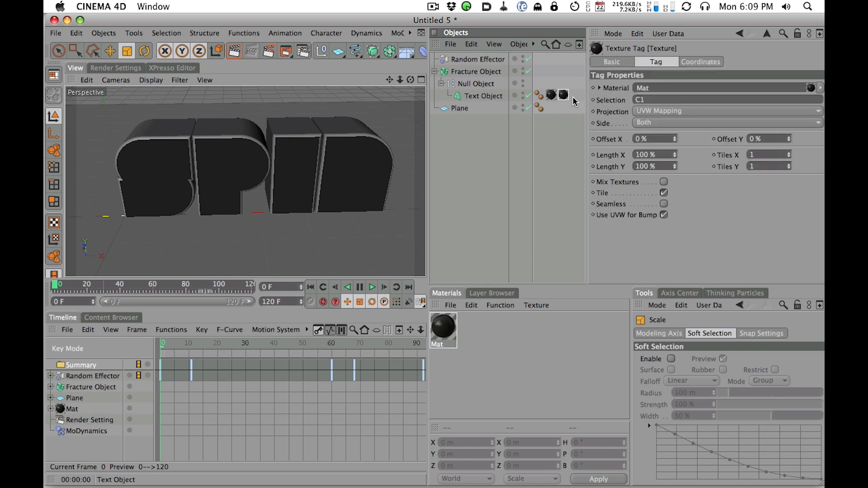
click(668, 99)
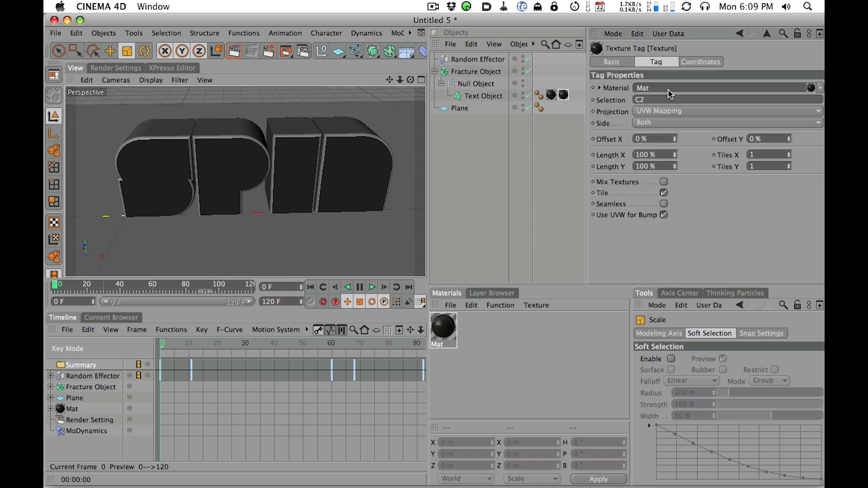
alt+drag(362, 90, 319, 270)
alt+drag(348, 215, 326, 175)
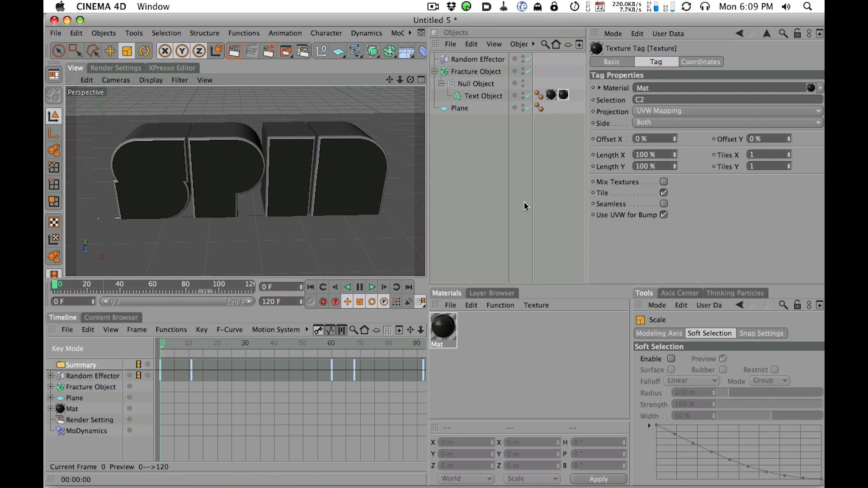
- Create a new material and load a Fresnel texture into its color channel
click(454, 308)
click(457, 322)
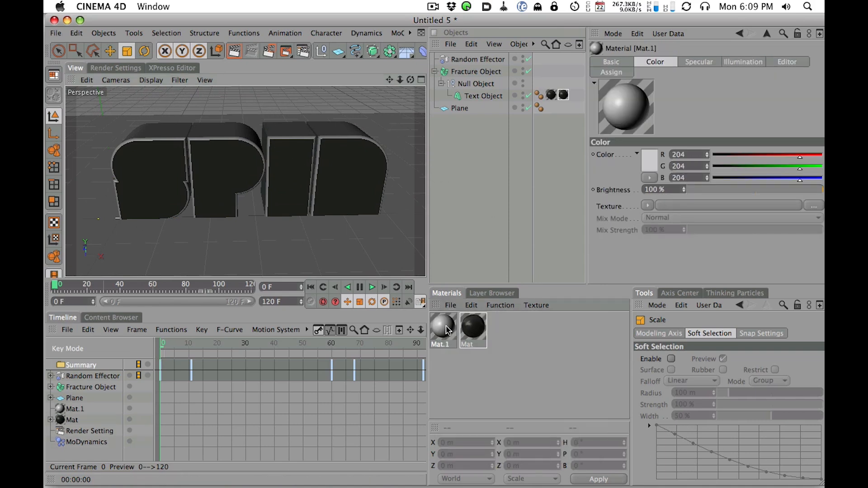
double_click(444, 328)
click(275, 190)
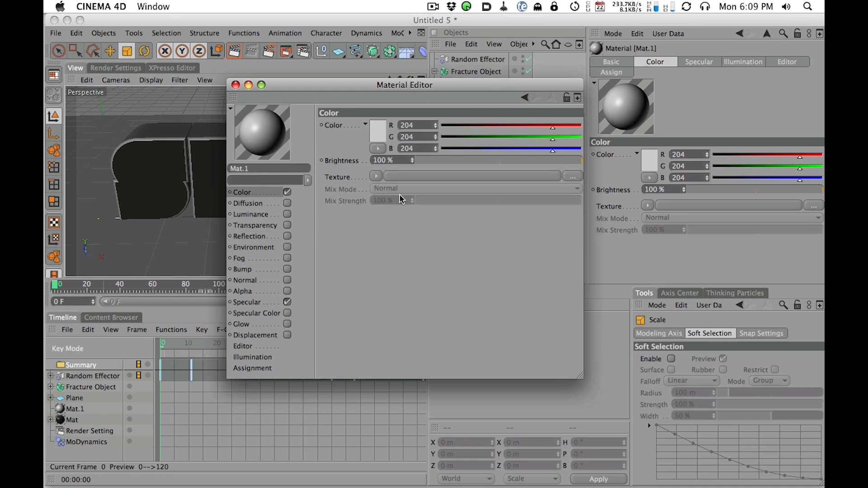
click(377, 176)
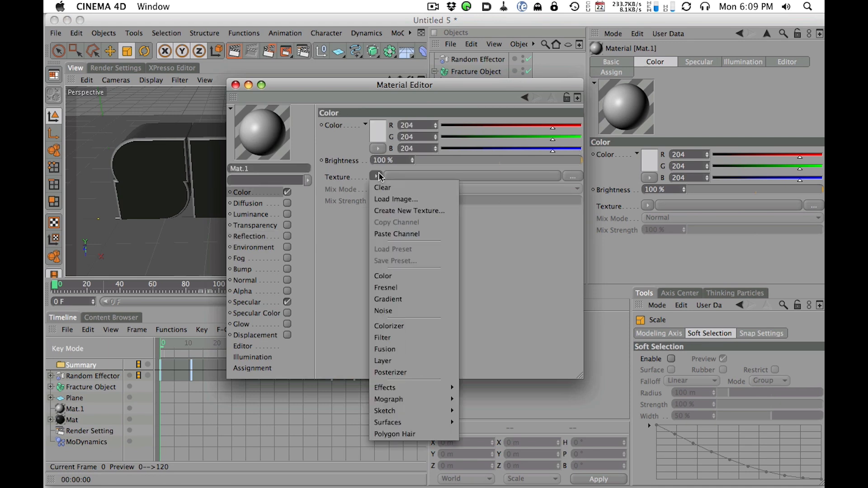
click(405, 288)
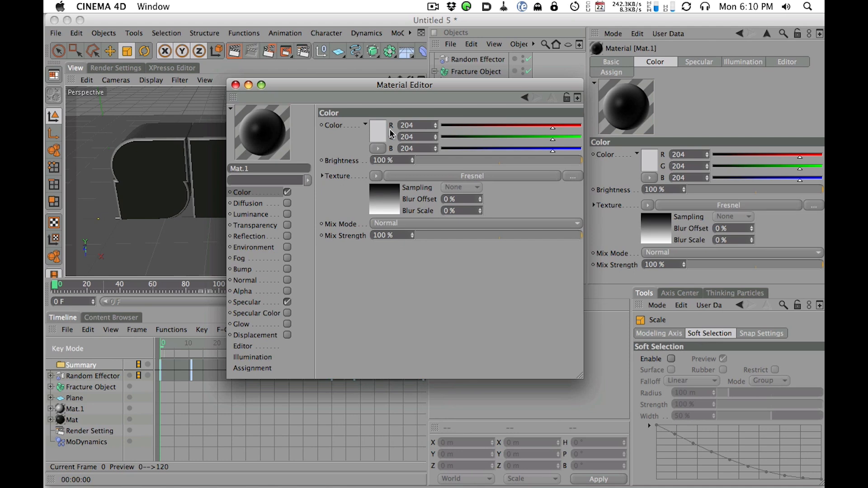
- Set the white knot of the color Fresnel gradient to blue, RGB 74, 125, 255
click(402, 181)
drag(369, 83, 364, 55)
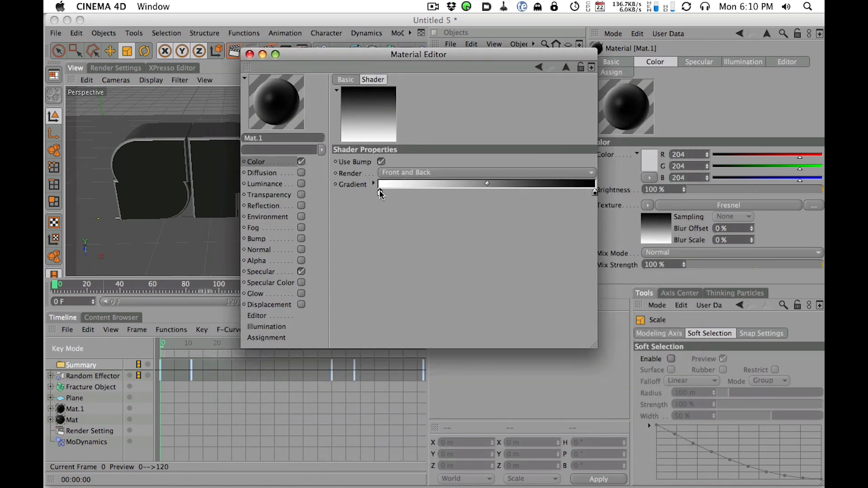
double_click(380, 193)
drag(426, 156, 424, 155)
click(387, 161)
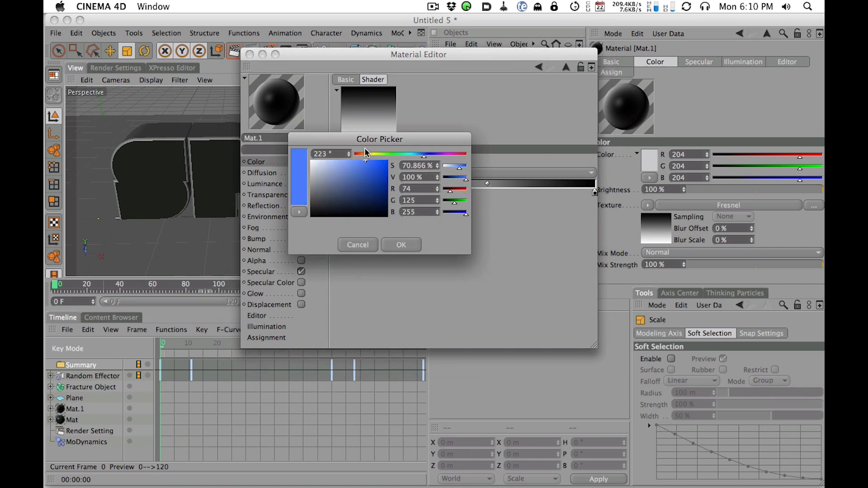
click(402, 245)
- Set the black knot of the Fresnel gradient to magenta, RGB 248, 62, 255
double_click(595, 193)
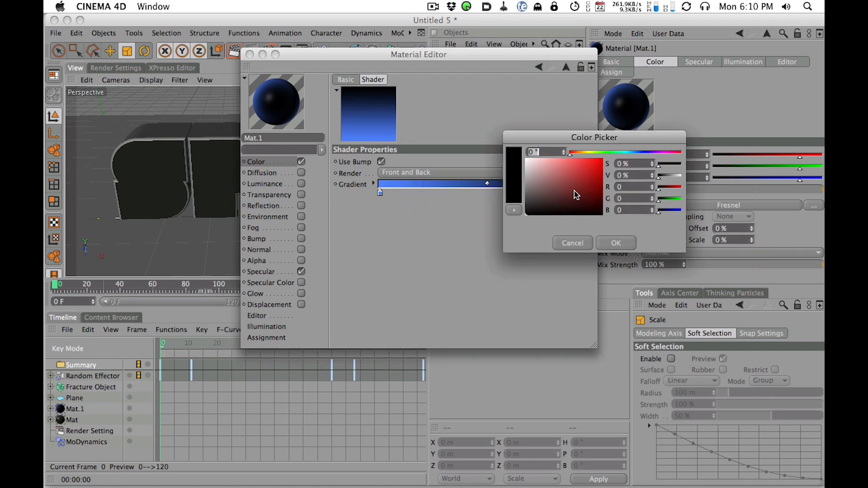
drag(633, 152, 662, 152)
click(572, 178)
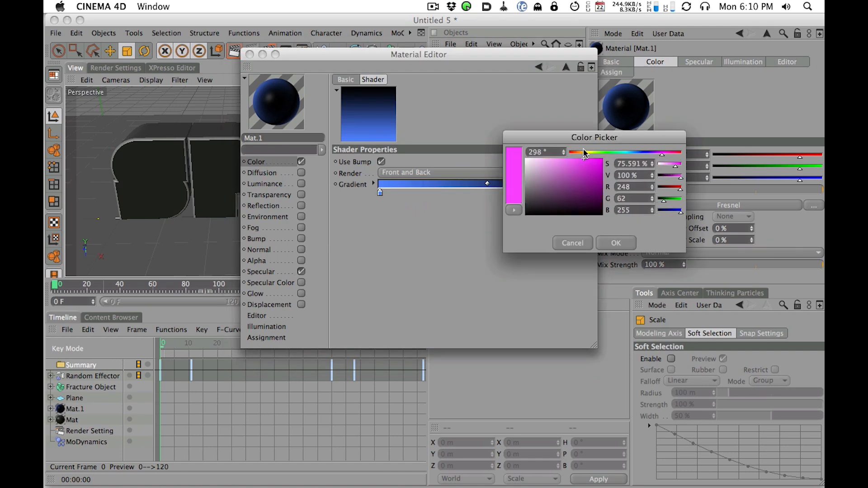
click(616, 243)
- Apply Mat.1 to the Text Object, place its tag before the two dark cap tags, and render a preview
drag(445, 56, 569, 246)
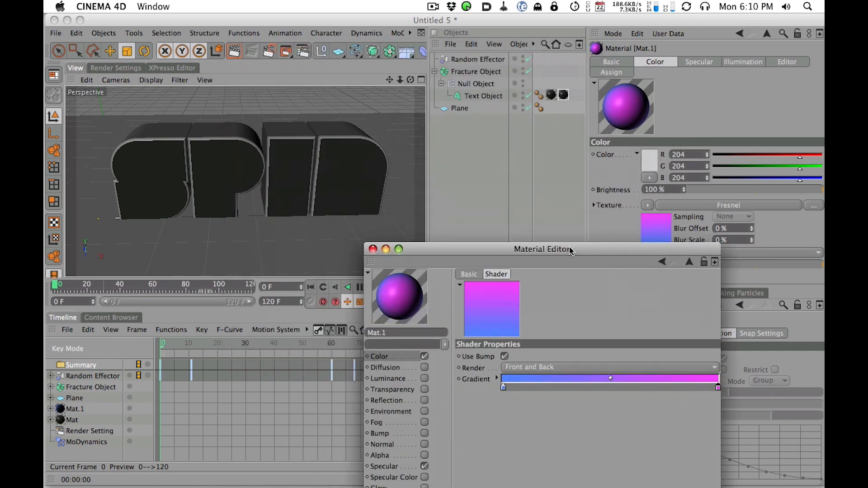
drag(411, 296, 483, 98)
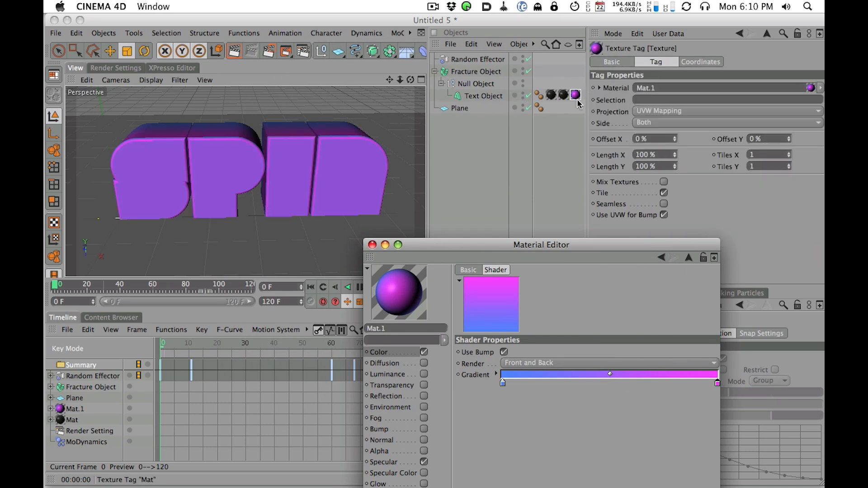
alt+drag(362, 111, 407, 149)
drag(576, 96, 552, 105)
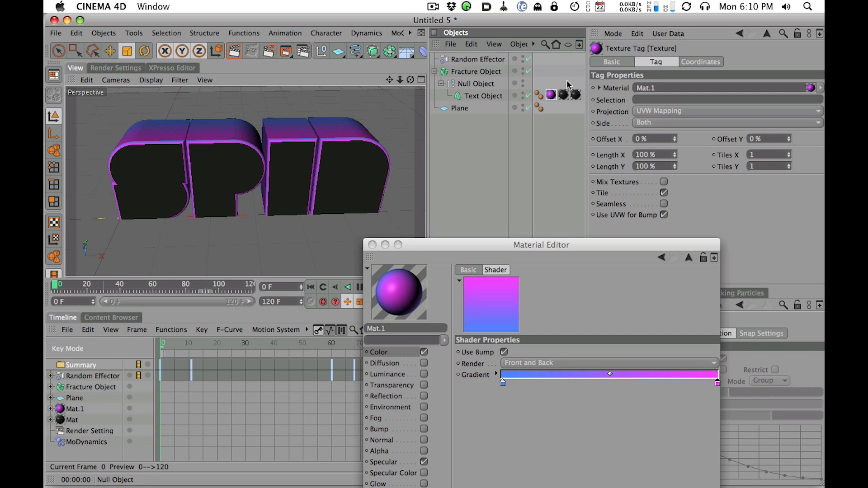
mouse_move(276, 167)
alt+mouse_down()
mouse_move(308, 173)
mouse_move(279, 167)
alt+mouse_up()
click(230, 52)
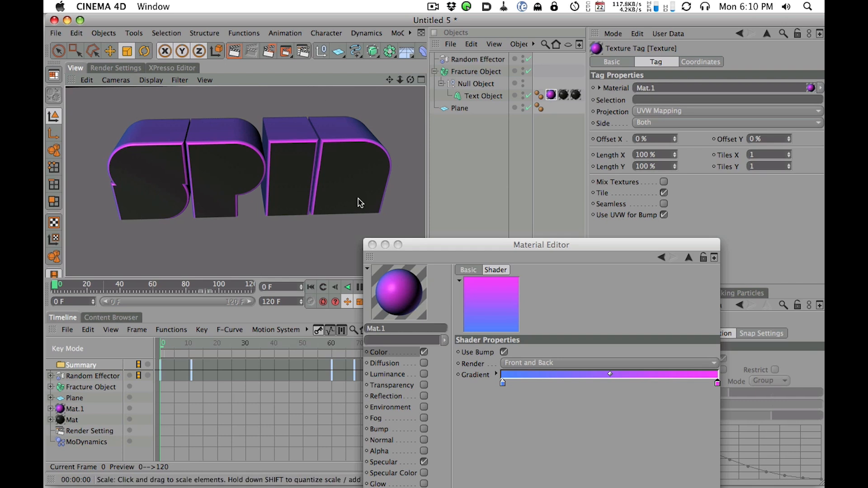
- Enable reflection on Mat.1 with a Fresnel texture and render the perspective view
drag(433, 244, 408, 102)
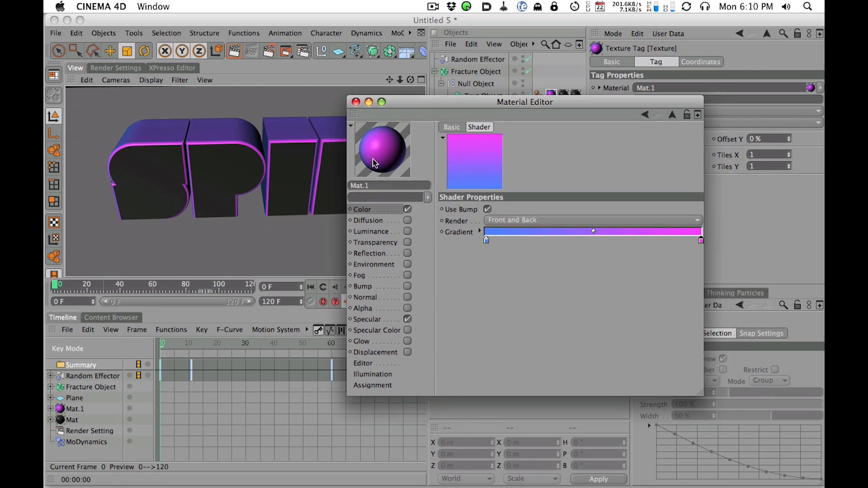
click(407, 254)
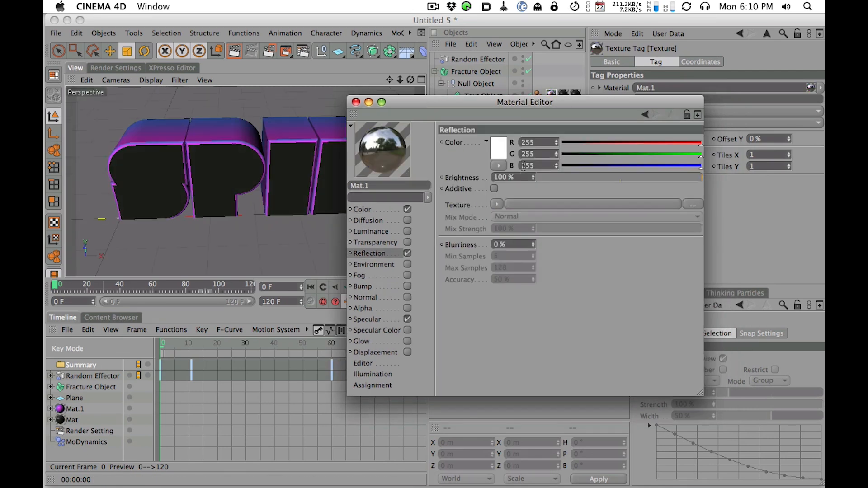
click(497, 204)
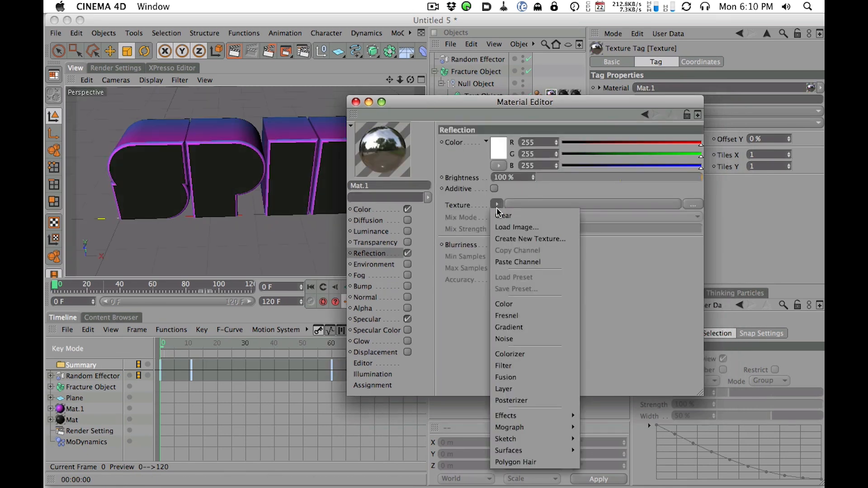
click(521, 312)
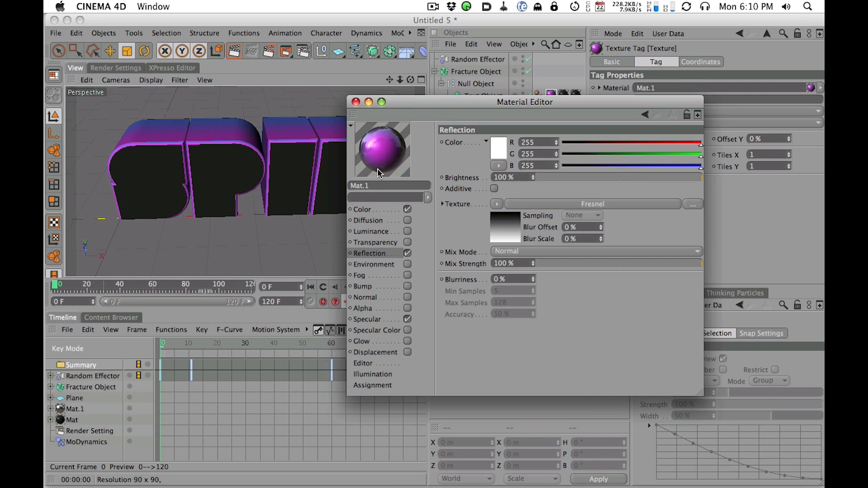
drag(409, 106, 487, 71)
key(super+r)
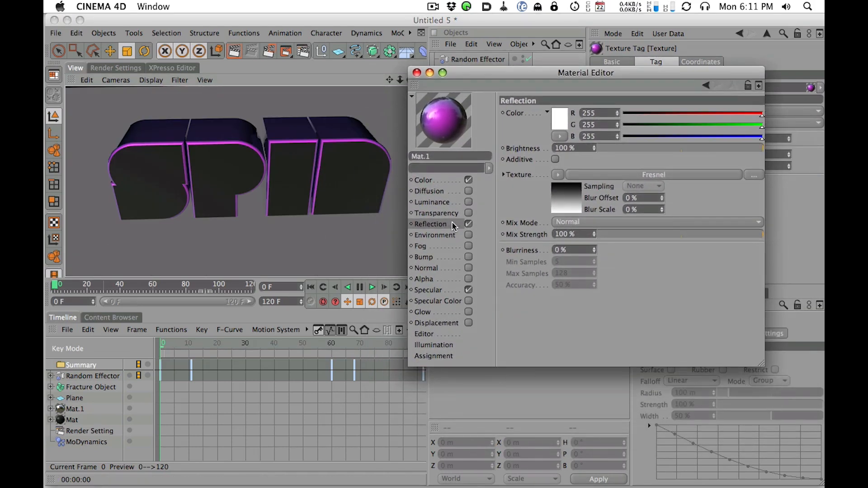
- Set Mat.1's reflection brightness to 0% and texture mix strength to 32%, and render the view
drag(619, 152, 596, 150)
click(651, 233)
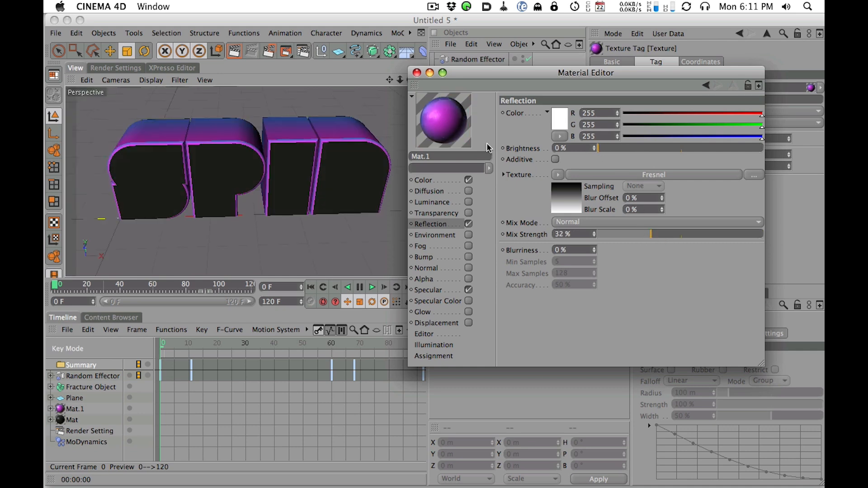
click(234, 51)
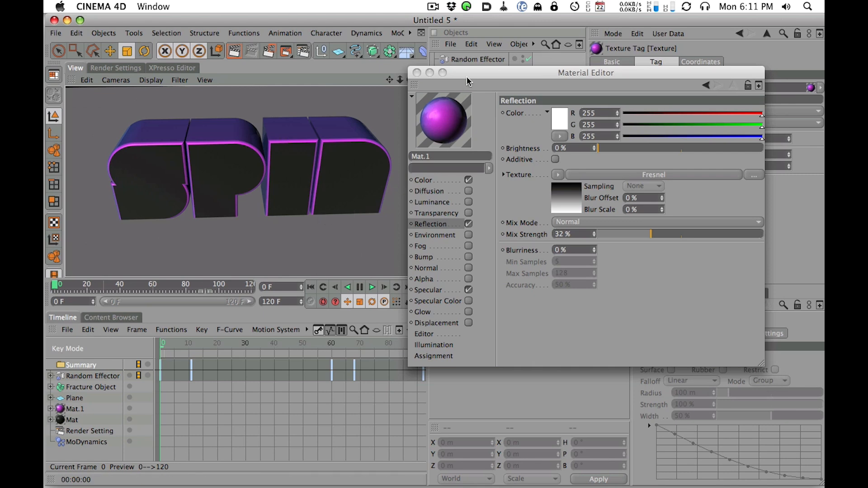
- Enable luminance on Mat.1 and copy the color channel's blue-magenta Fresnel texture into it
drag(466, 81, 474, 95)
click(452, 196)
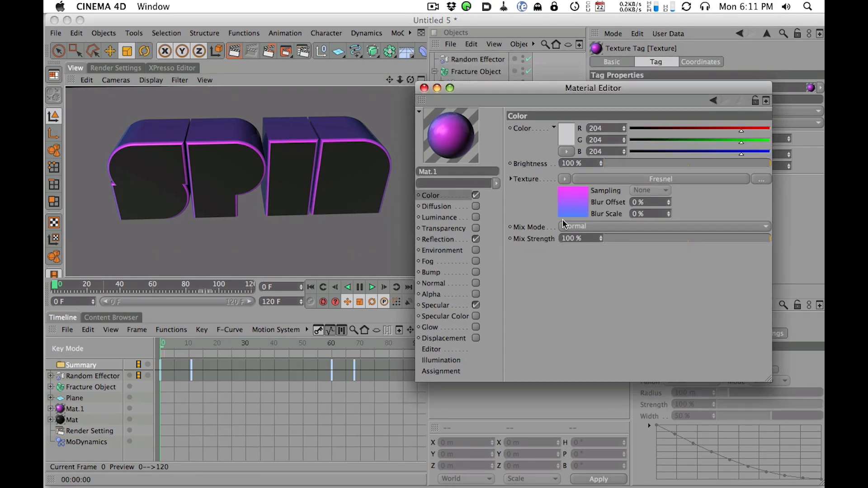
click(453, 220)
click(455, 198)
click(565, 180)
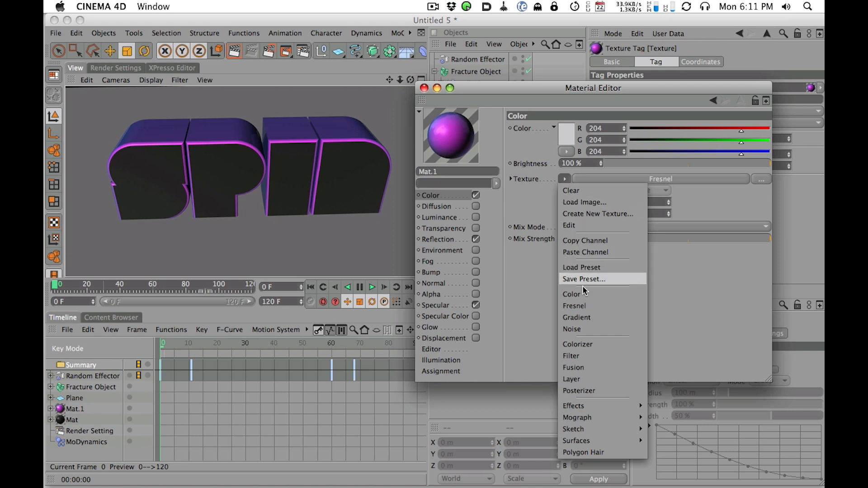
click(585, 243)
click(475, 218)
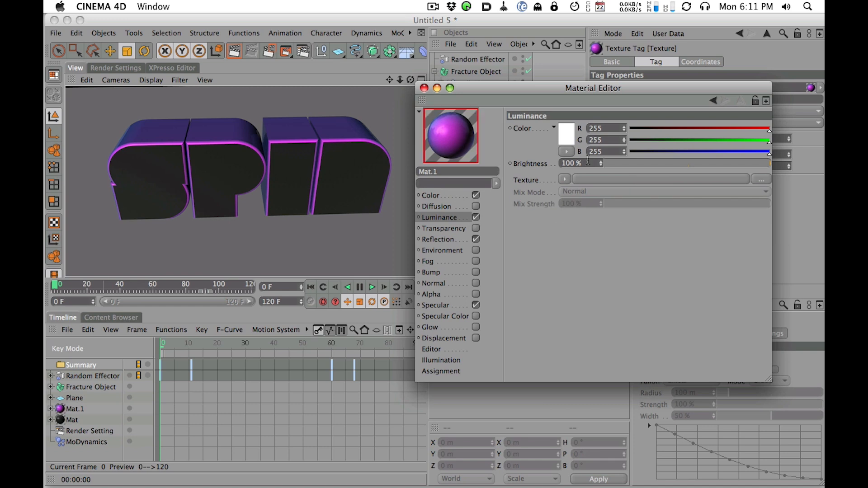
click(565, 179)
click(585, 237)
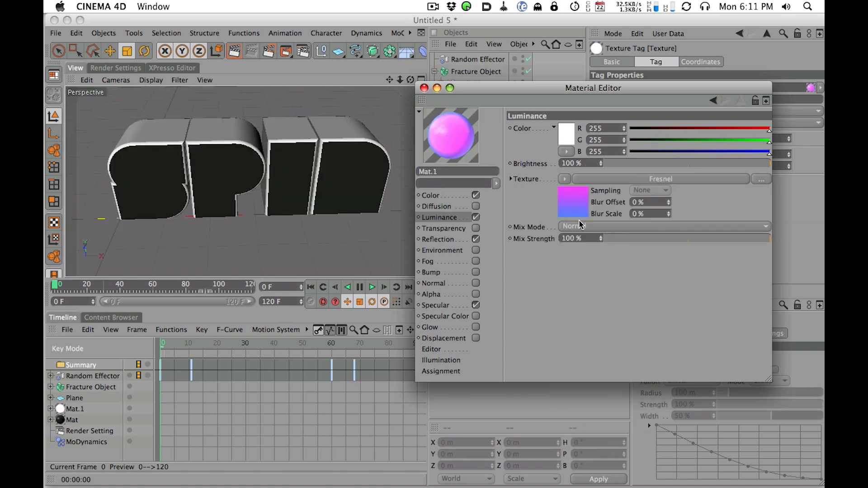
- Set Mat.1's luminance brightness to 0% and texture mix strength to 51%, and render the view
drag(646, 164, 602, 165)
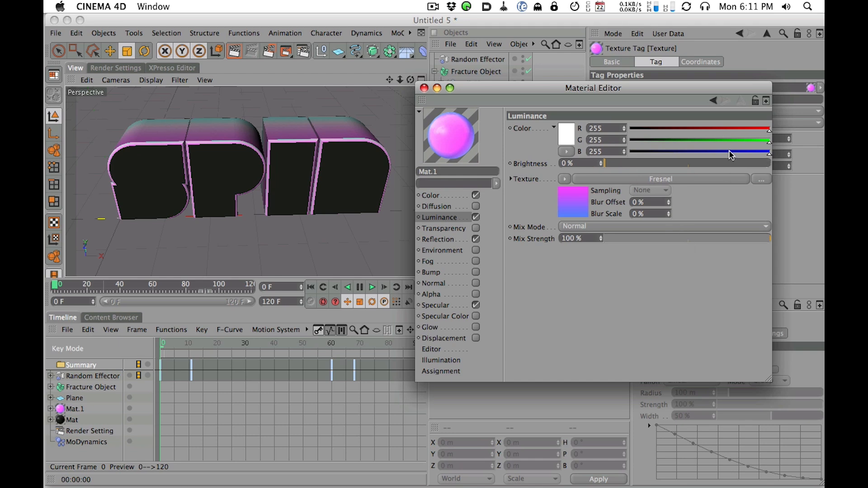
drag(712, 242, 690, 244)
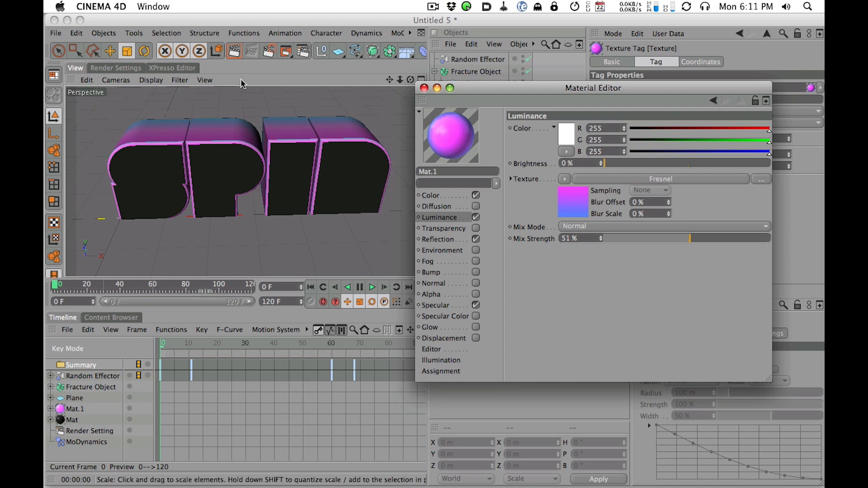
click(234, 51)
- Compare luminance mix strengths of 41% and 62% in preview renders, leaving the value at 62%
click(673, 238)
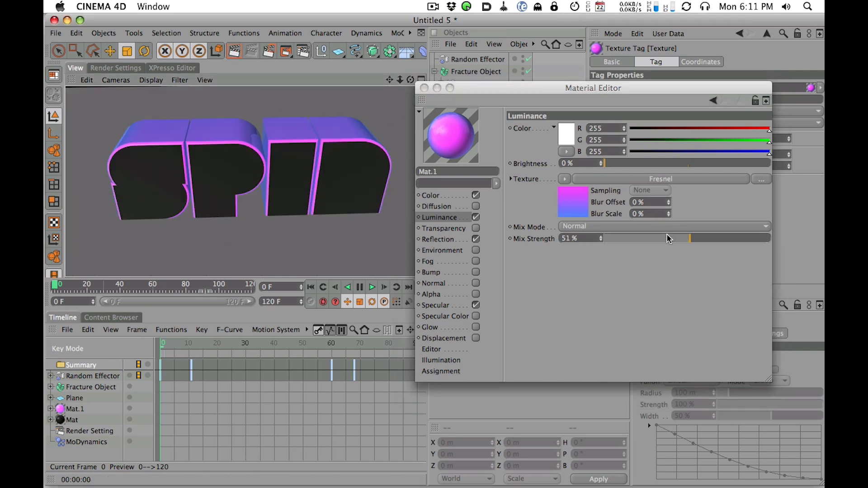
click(234, 51)
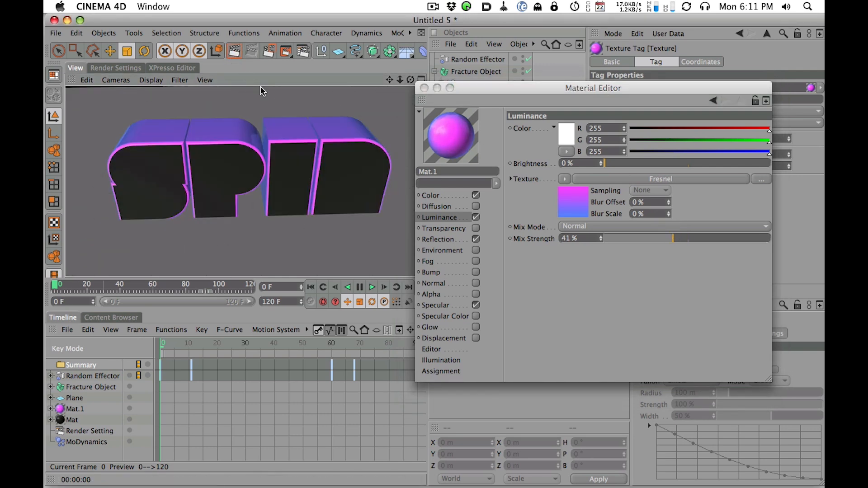
click(708, 239)
click(234, 51)
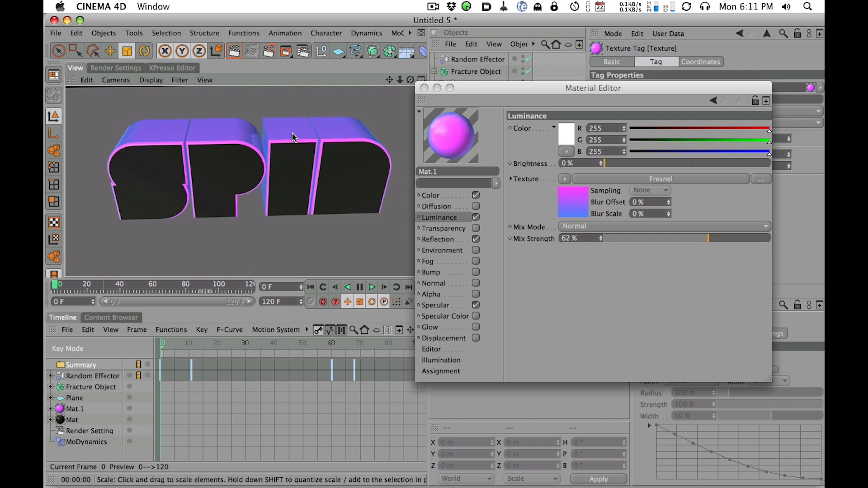
- Move the Material Editor window clear of the viewport and render the text from a slightly changed angle
alt+drag(292, 133, 307, 147)
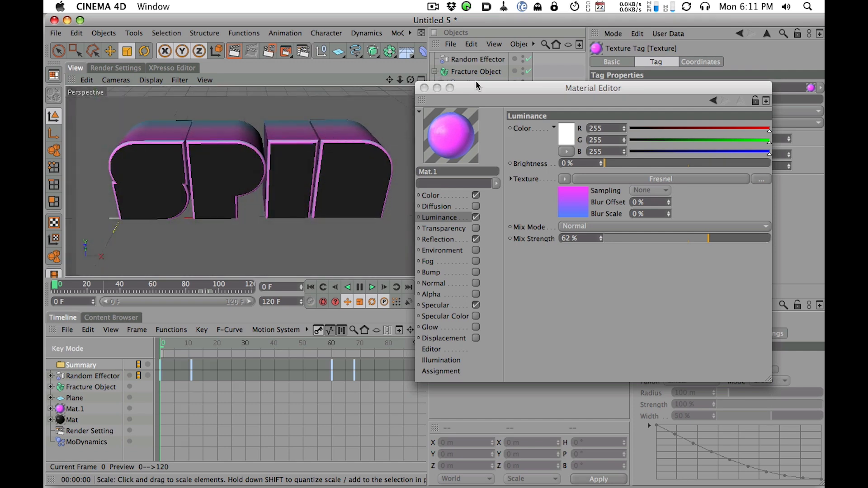
drag(476, 85, 492, 61)
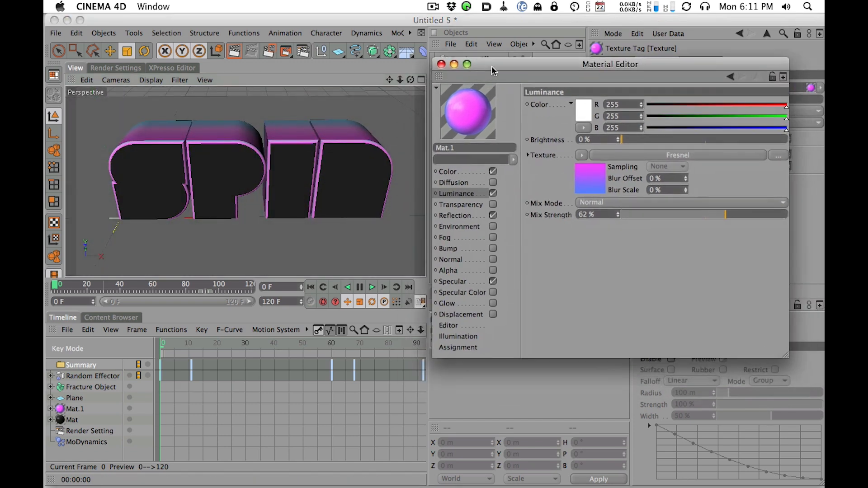
click(234, 52)
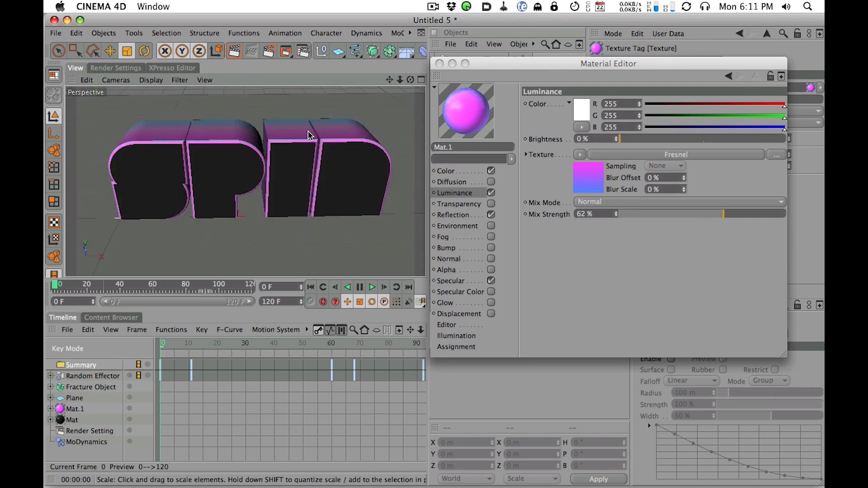
- Add the Ambient Occlusion effect to the render settings, set its accuracy to 50%, and render the view
click(117, 68)
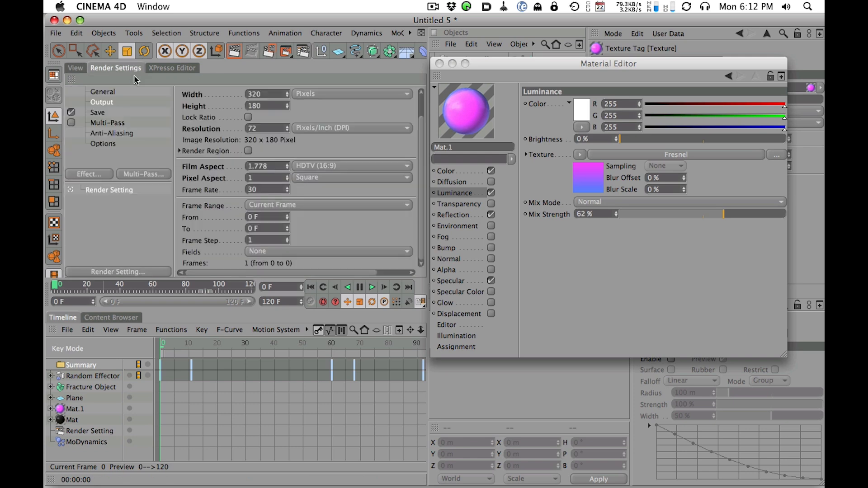
click(89, 174)
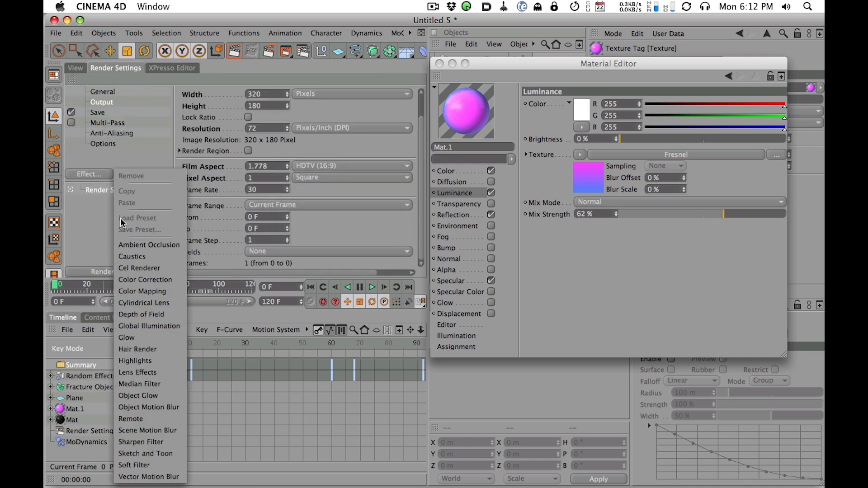
click(137, 241)
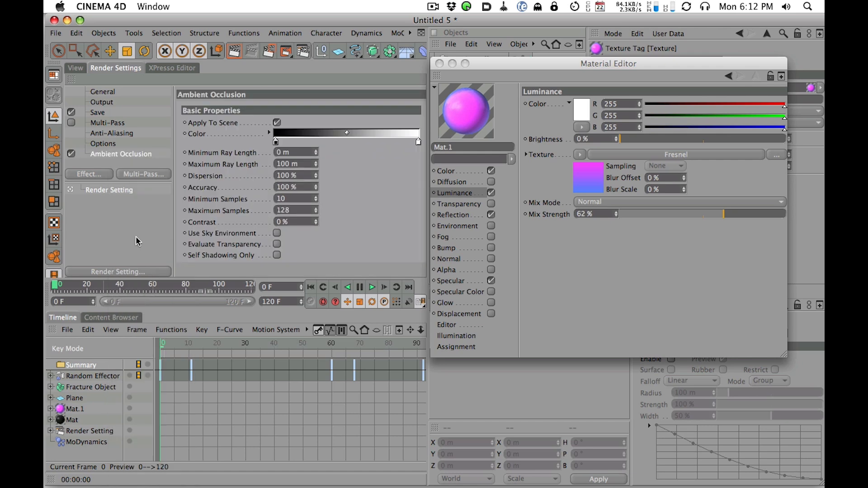
double_click(289, 187)
text(50)
key(Return)
click(82, 69)
key(ctrl+r)
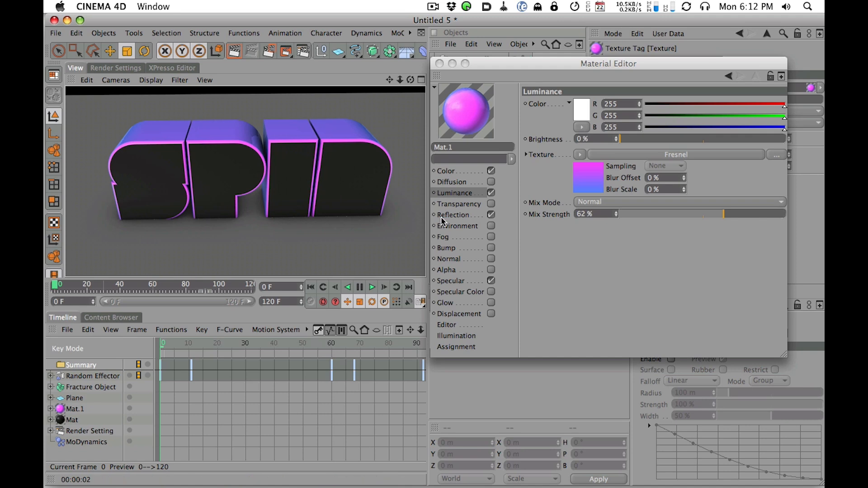
- Set the ambient occlusion contrast to 35% and maximum ray length to 150 m, and render the view
click(118, 68)
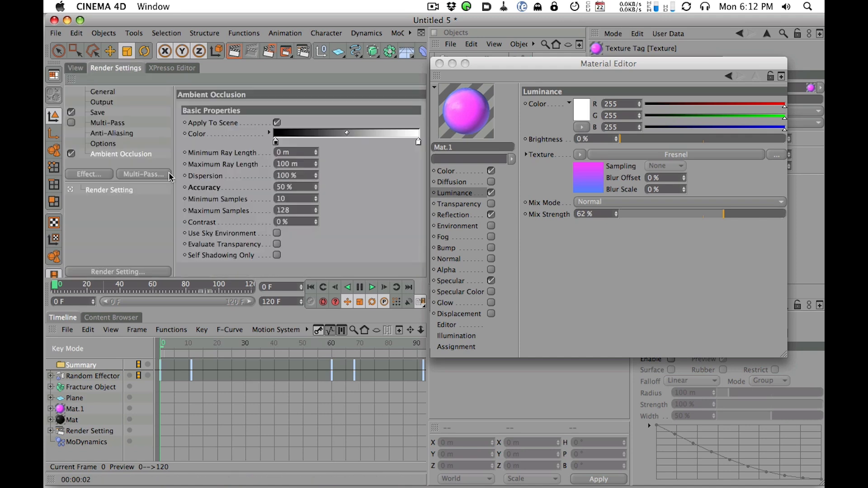
click(303, 222)
text(35)
key(Return)
click(307, 165)
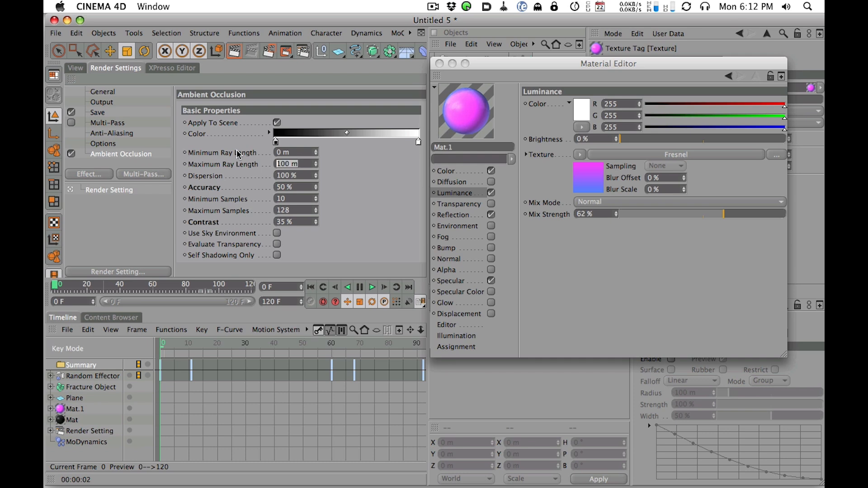
text(150)
key(Return)
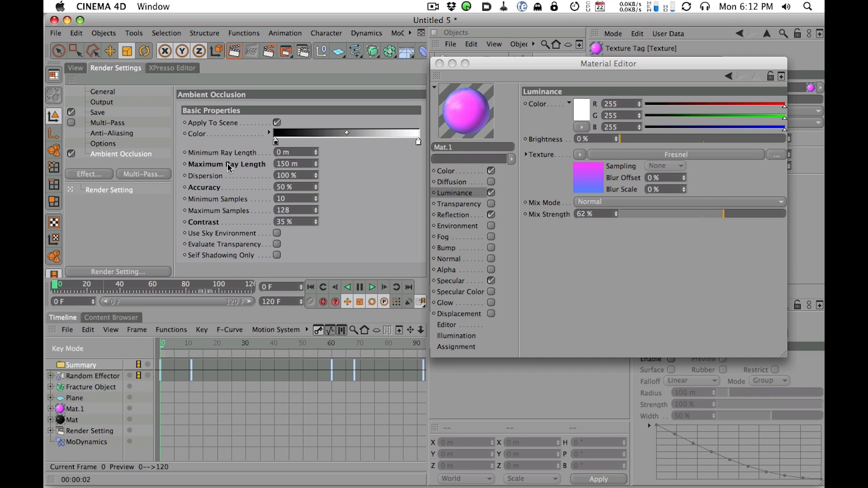
click(75, 68)
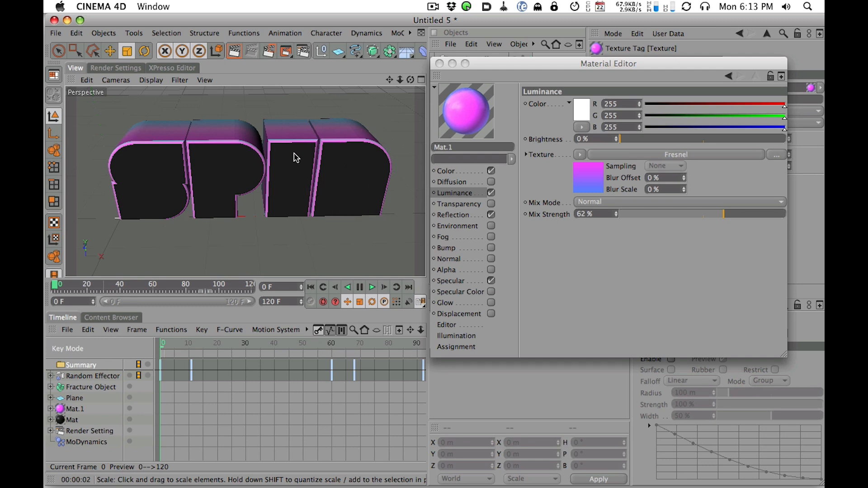
click(117, 67)
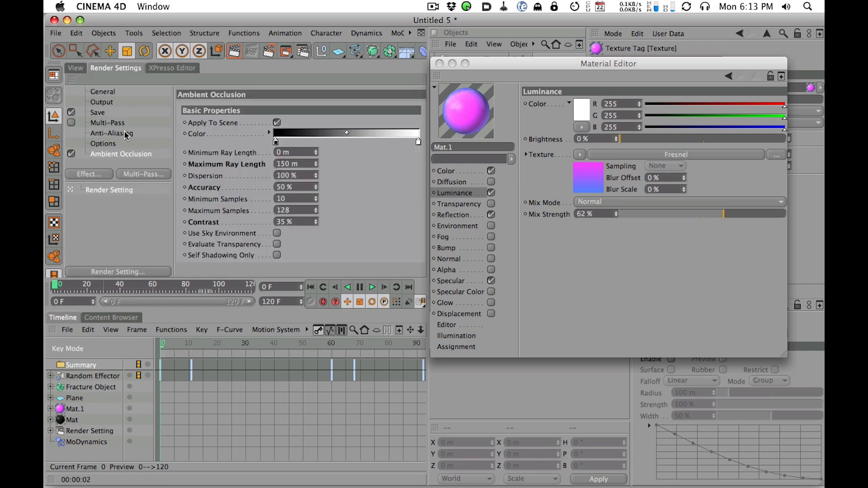
click(75, 68)
click(234, 51)
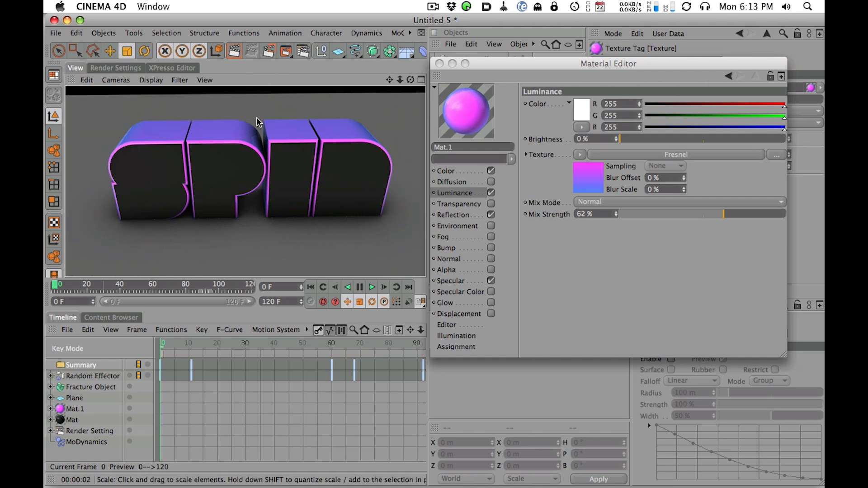
- Raise the Text Object to about 9.3 m in Y to clear the floor plane, and render the view
alt+drag(285, 176, 308, 256)
click(439, 64)
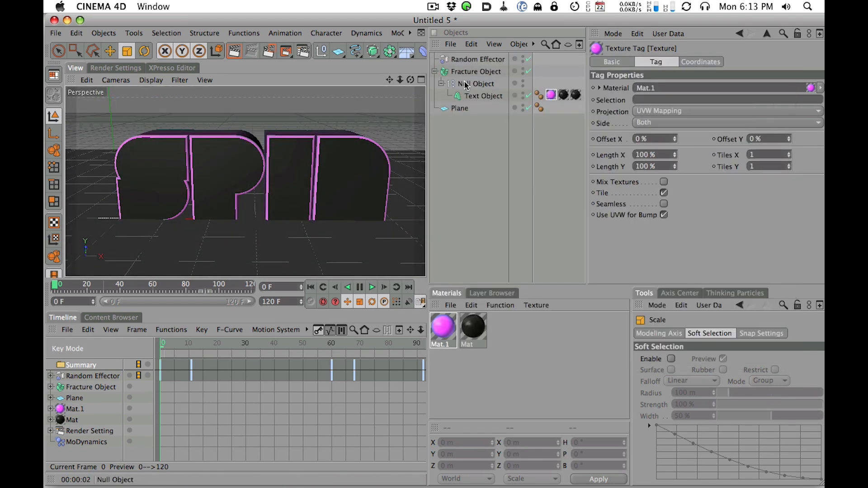
click(470, 71)
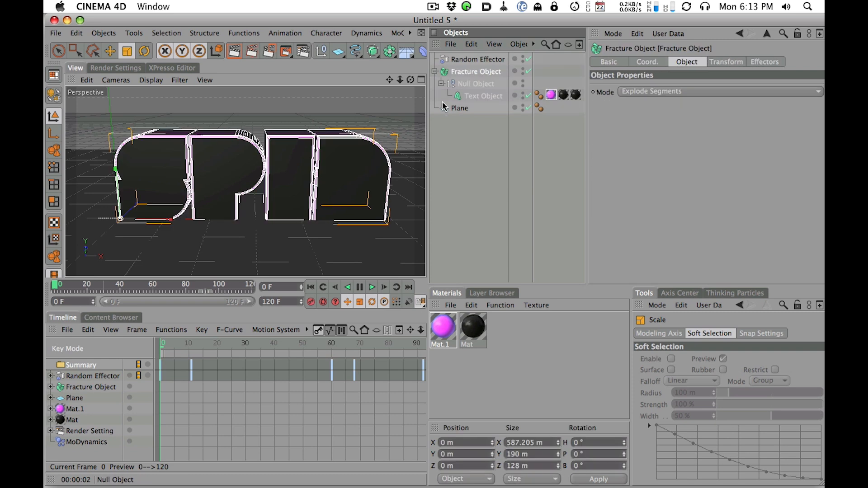
alt+drag(304, 140, 308, 302)
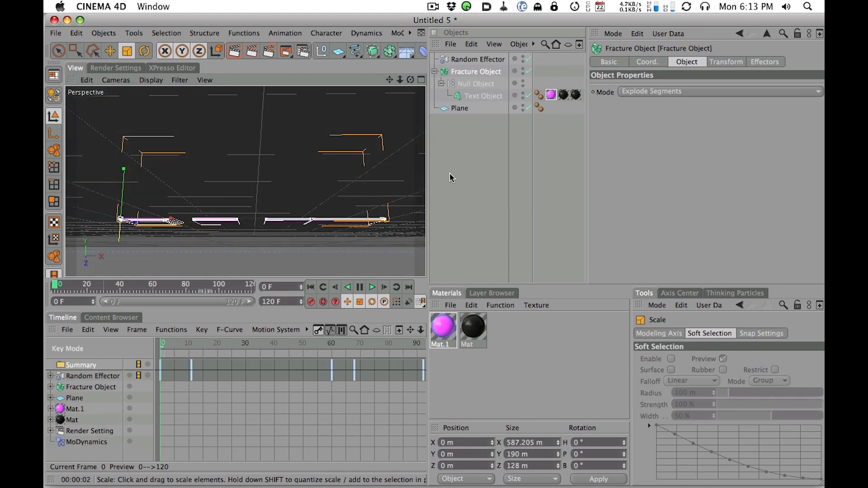
click(481, 96)
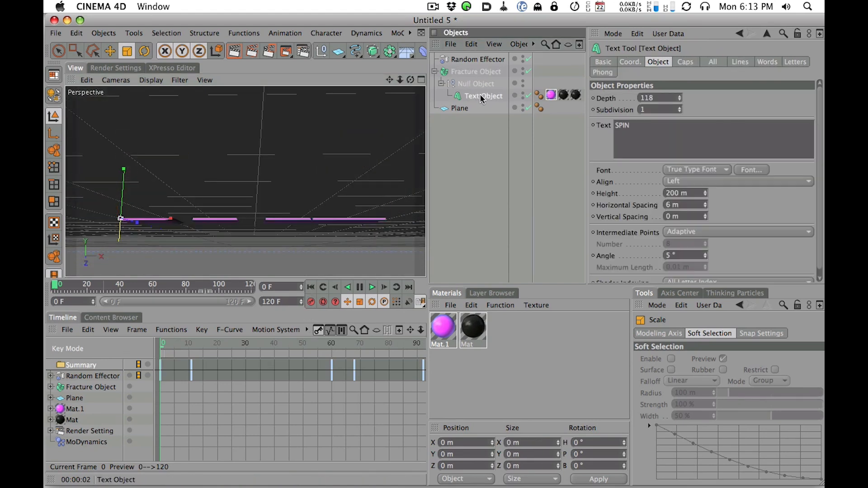
click(110, 51)
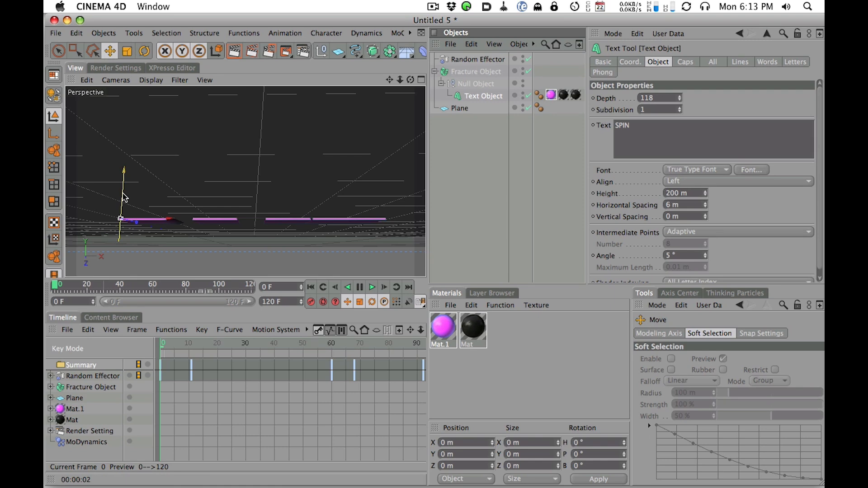
drag(122, 193, 123, 191)
alt+drag(181, 201, 176, 139)
drag(119, 186, 120, 184)
alt+drag(268, 99, 287, 145)
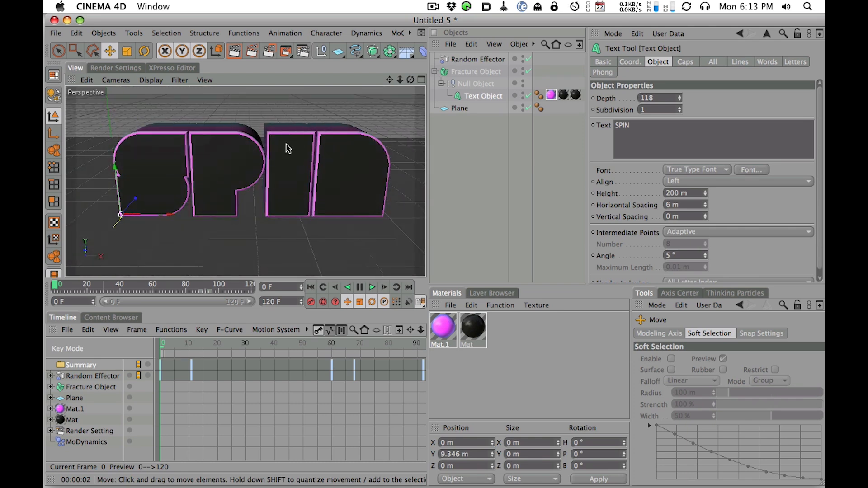
click(235, 51)
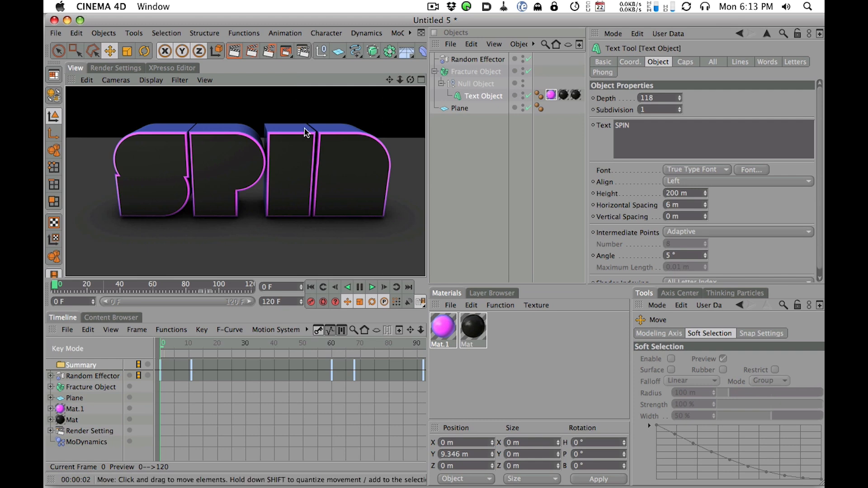
- Frame the whole floor plane around the text from a higher viewpoint and create a new material
alt+right_drag(393, 140, 241, 195)
alt+drag(365, 217, 372, 140)
alt+right_drag(373, 140, 221, 179)
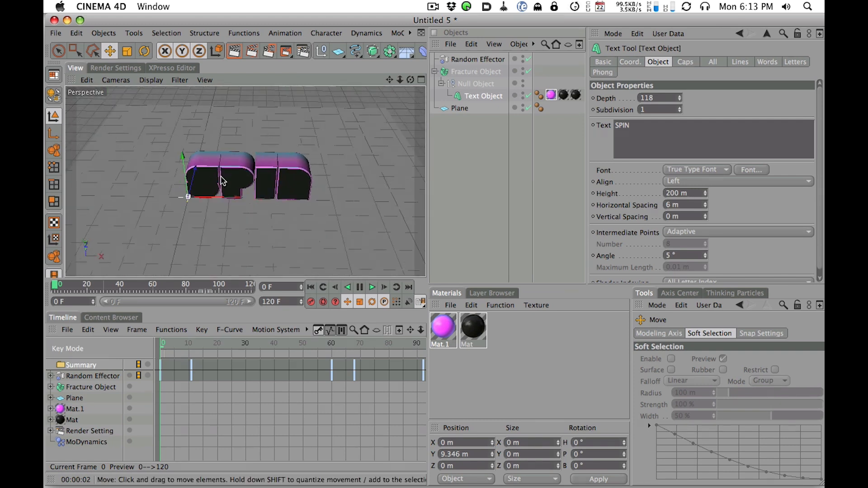
alt+middle_drag(300, 188, 307, 144)
alt+drag(306, 145, 317, 122)
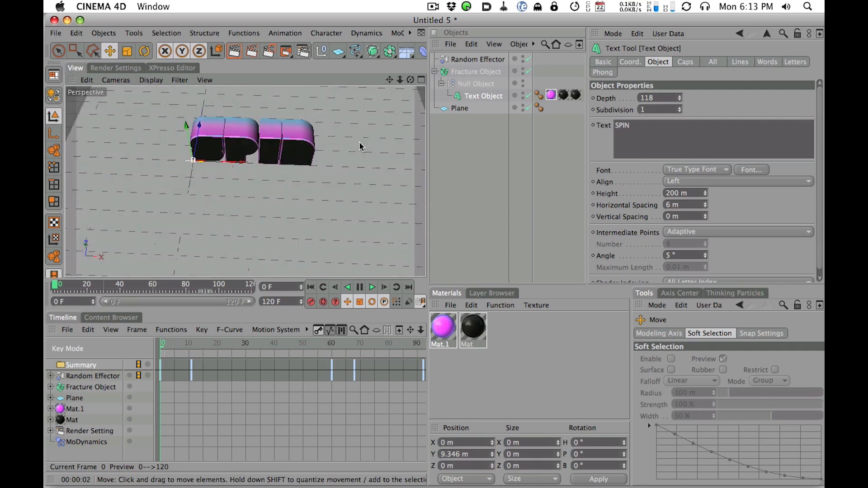
alt+right_drag(361, 145, 158, 190)
alt+drag(343, 174, 370, 138)
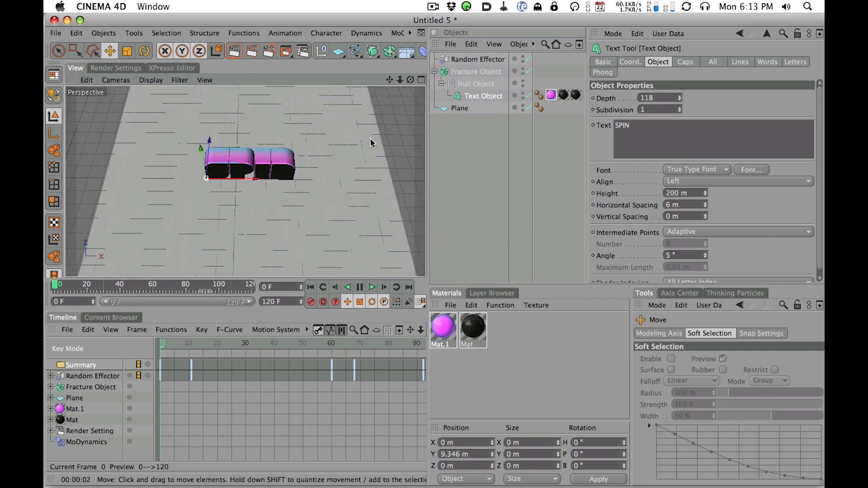
click(456, 306)
click(455, 322)
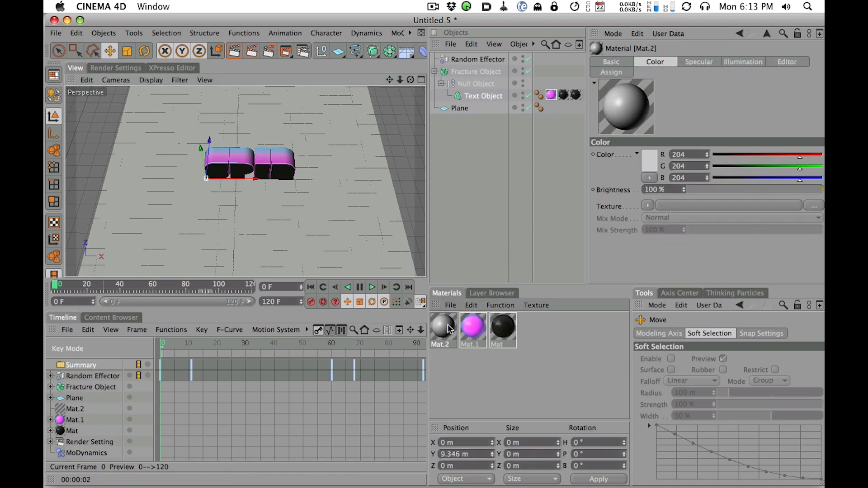
- Load a Gradient shader into Mat.2's color channel texture and set its type to 2D - Circular
double_click(445, 327)
click(271, 193)
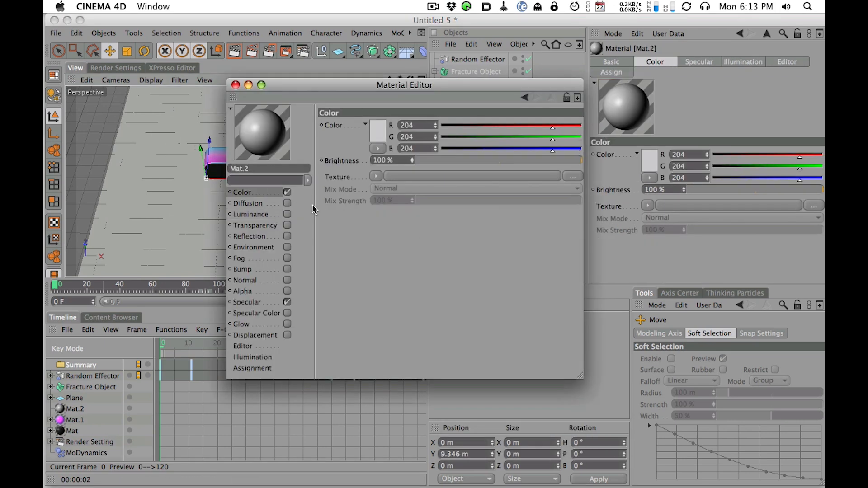
click(377, 176)
click(402, 299)
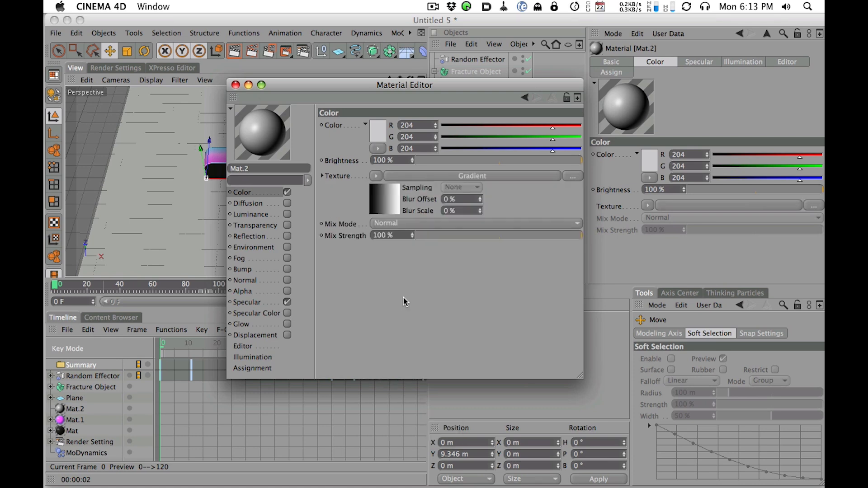
click(439, 180)
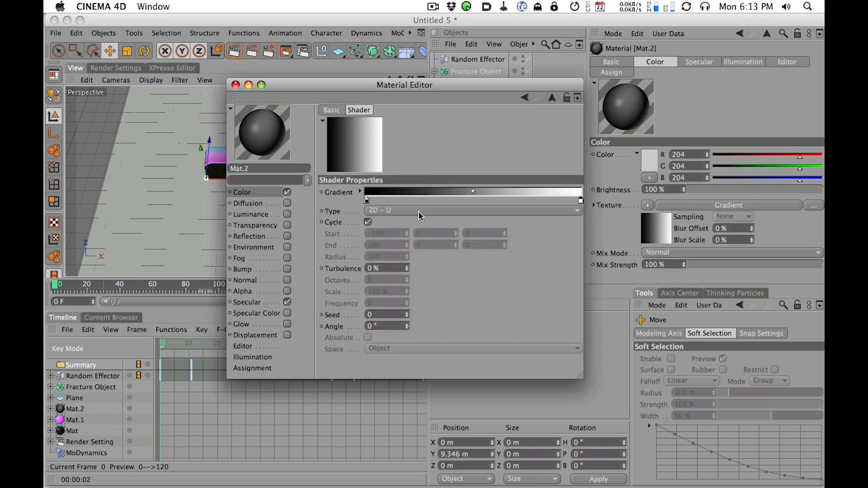
click(421, 216)
click(426, 254)
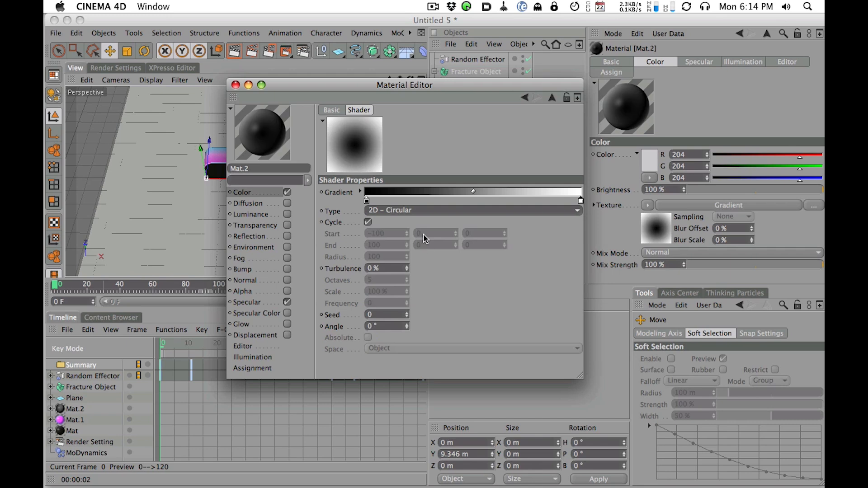
- Color the gradient's start knot light grey (RGB 202, 202, 202) and its end knot black, with the end knot at the far end
double_click(367, 200)
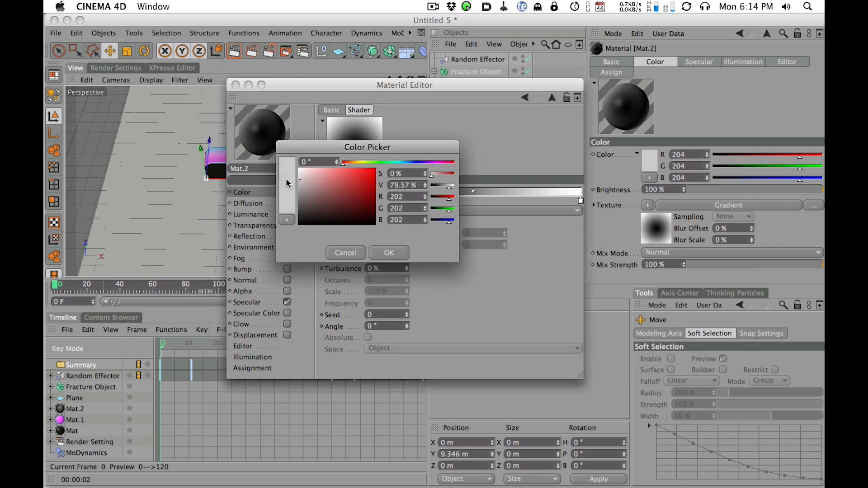
click(389, 253)
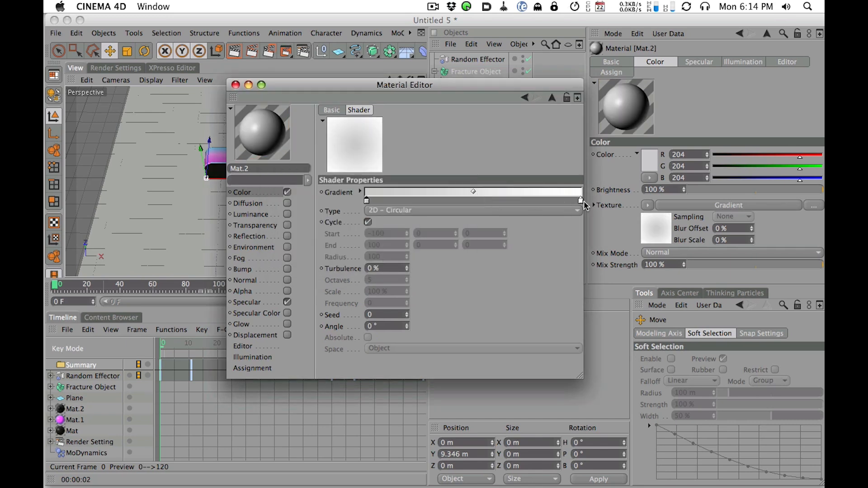
drag(581, 201, 501, 205)
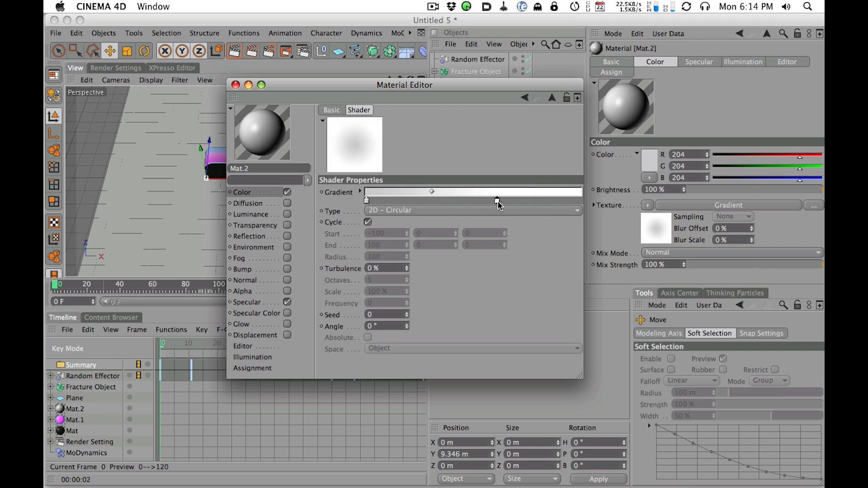
double_click(498, 202)
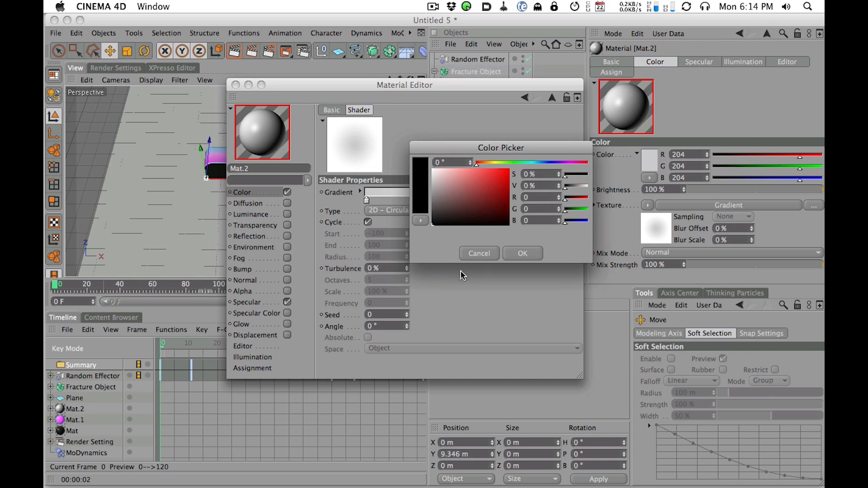
click(523, 253)
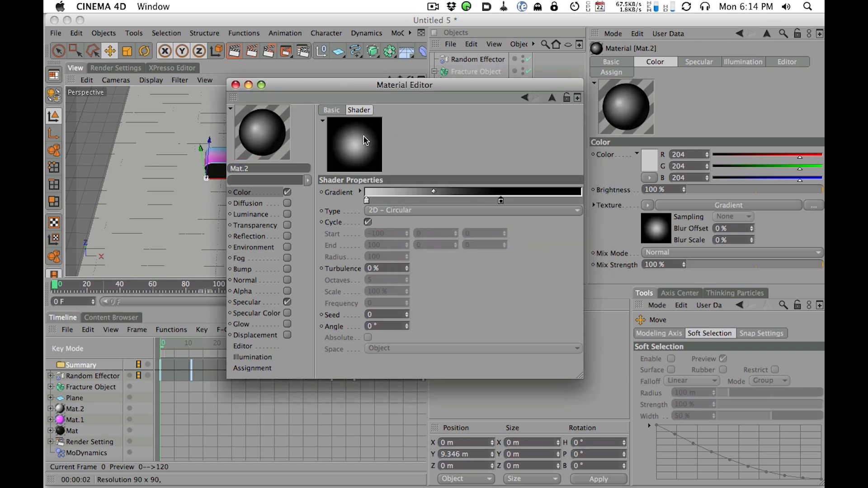
drag(501, 201, 580, 201)
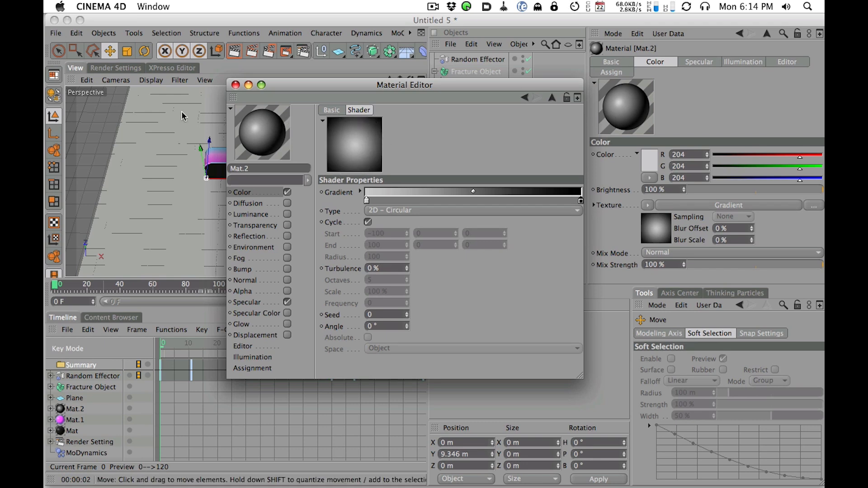
- Switch Mat.2's preview shape to Plane so the circular gradient is displayed flat
drag(307, 89, 418, 95)
right_click(368, 138)
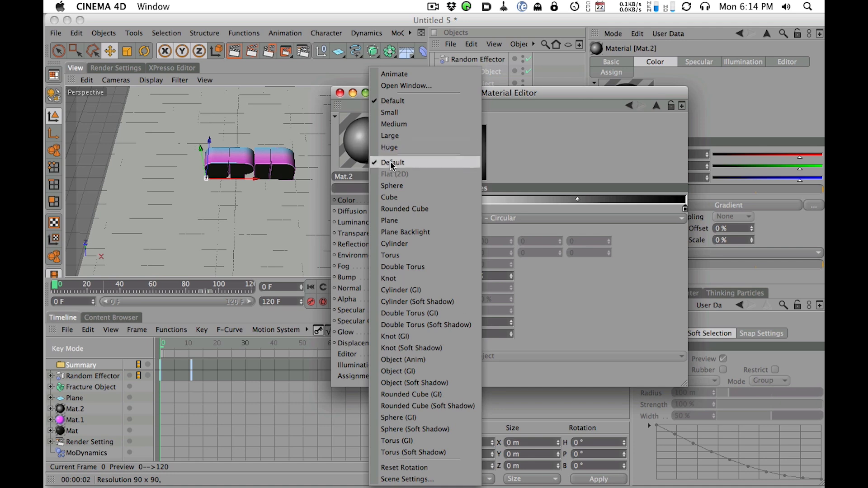
click(406, 221)
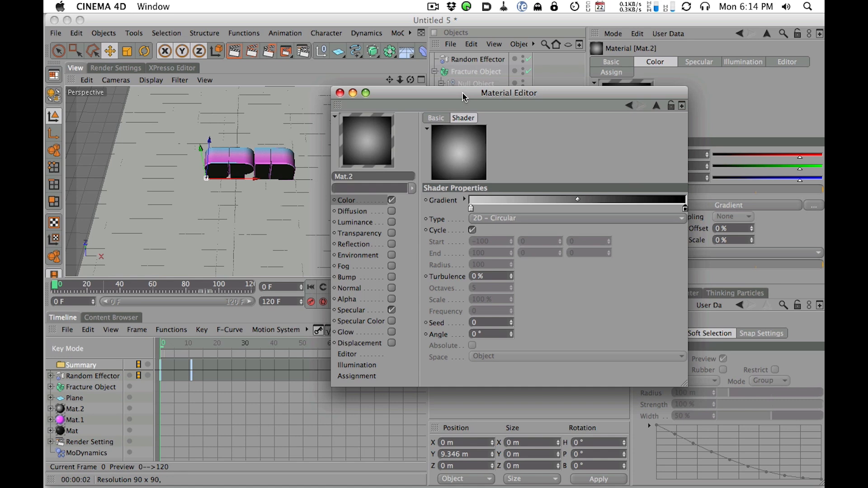
mouse_move(463, 94)
mouse_down()
mouse_move(449, 61)
mouse_move(408, 61)
mouse_move(456, 81)
mouse_up()
- Move Mat.2's black gradient knot inward and add a dark grey knot near the light start to tighten the falloff
drag(724, 195, 662, 195)
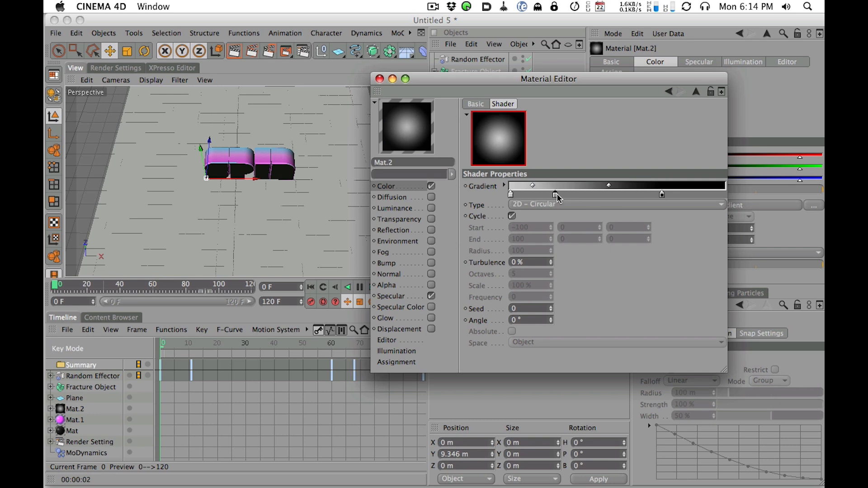
double_click(555, 197)
drag(501, 201, 471, 208)
click(577, 246)
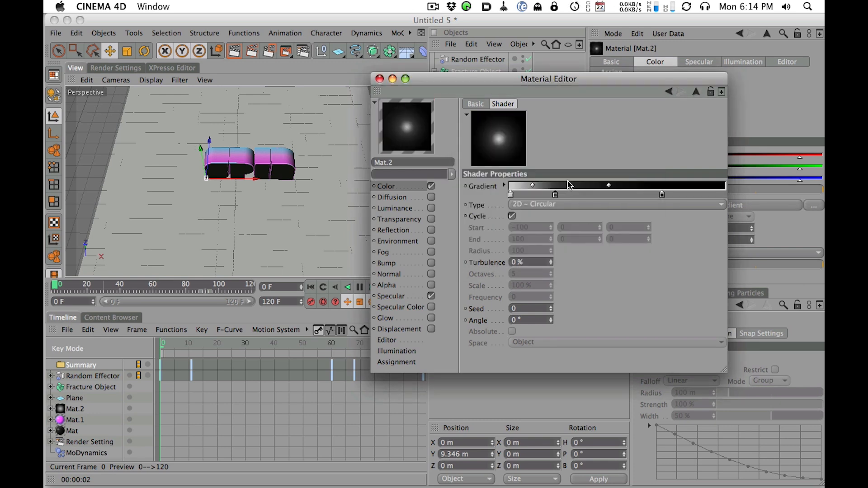
drag(555, 195, 535, 195)
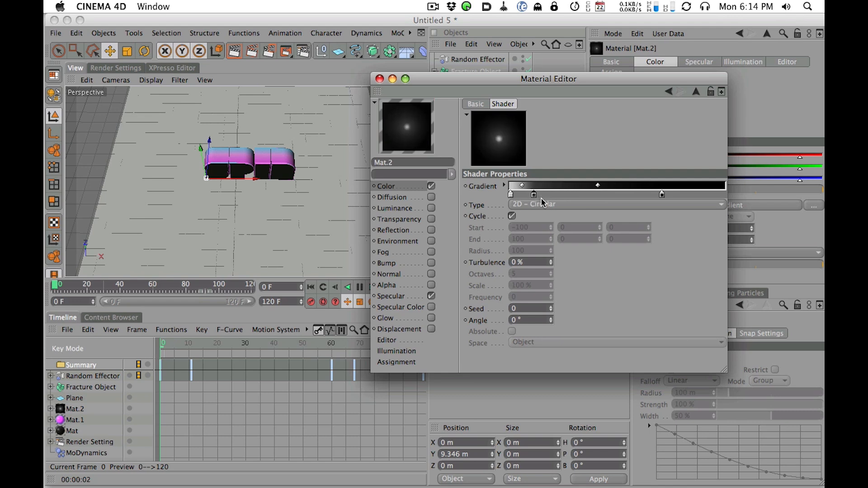
- Apply Mat.2 to the floor Plane and render the view
key(super+r)
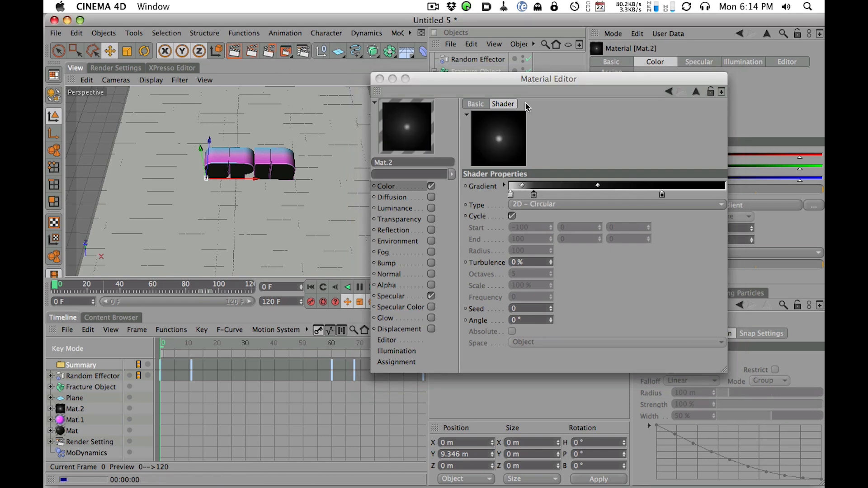
drag(498, 85, 533, 230)
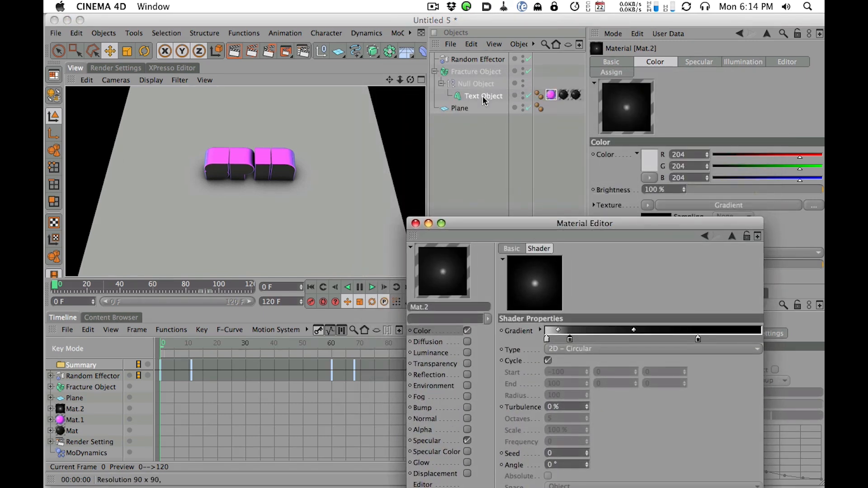
drag(446, 271, 470, 109)
click(234, 51)
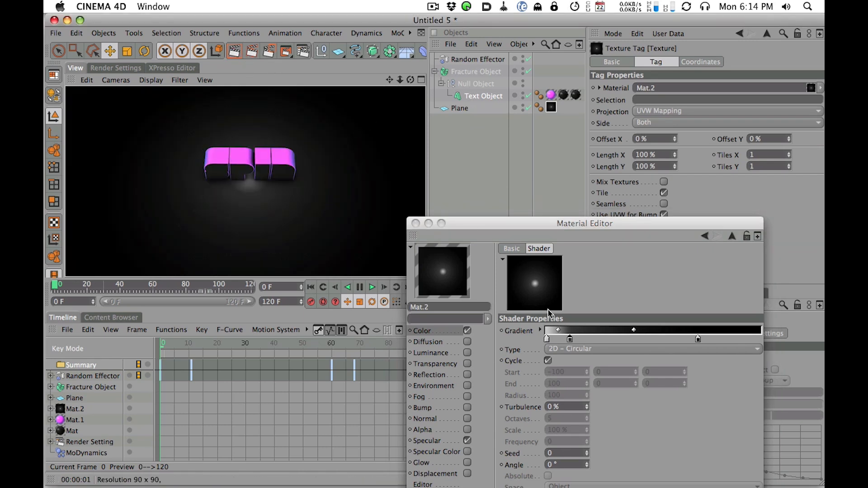
- Move the gradient's middle dark knot outward to enlarge the floor's light pool, and render the text from a closer, lower viewpoint
drag(570, 339, 608, 339)
click(233, 51)
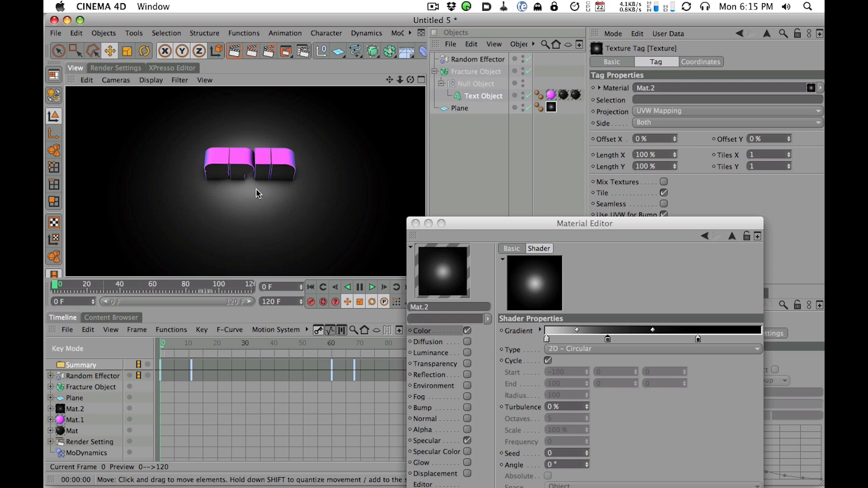
scroll(268, 203, up, 10)
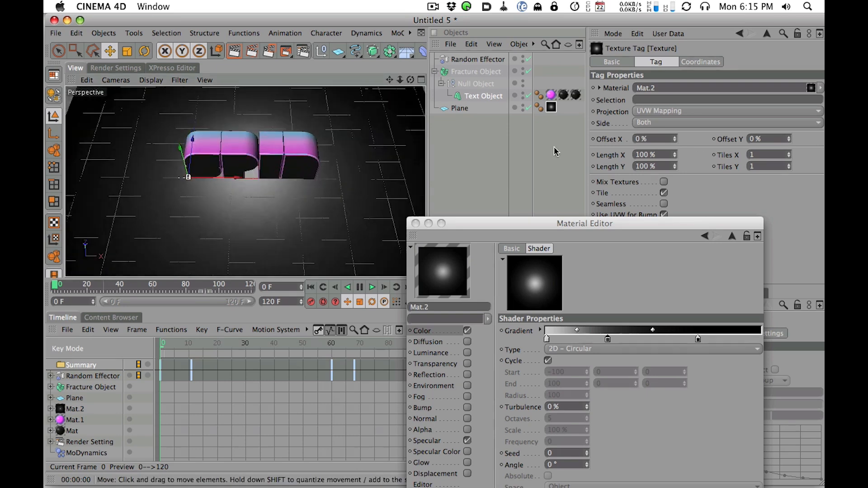
alt+drag(253, 217, 248, 264)
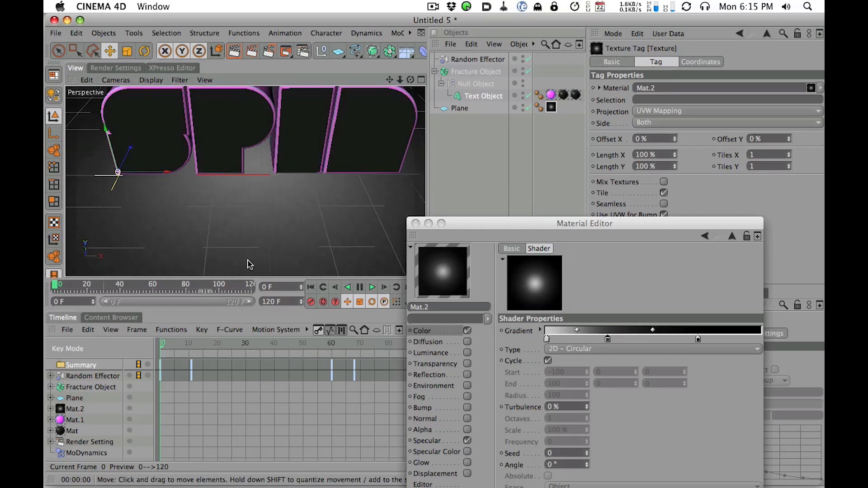
alt+drag(232, 180, 232, 246)
alt+middle_drag(273, 150, 274, 213)
scroll(290, 189, down, 2)
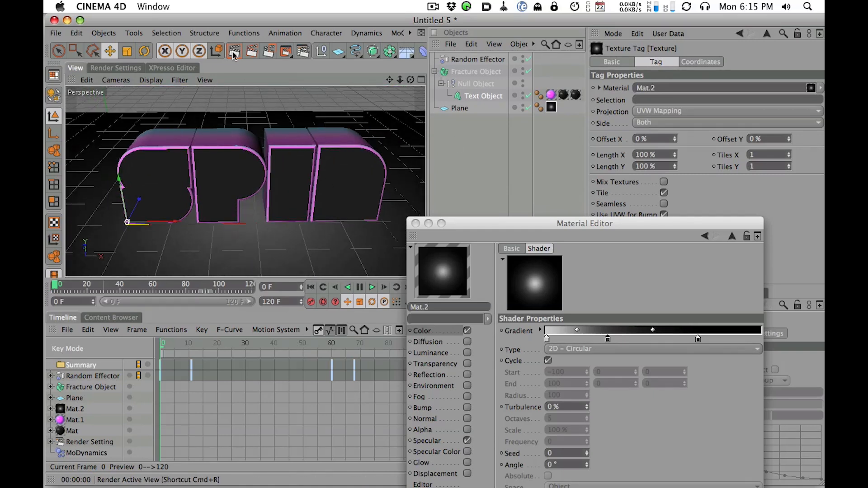
key(super+r)
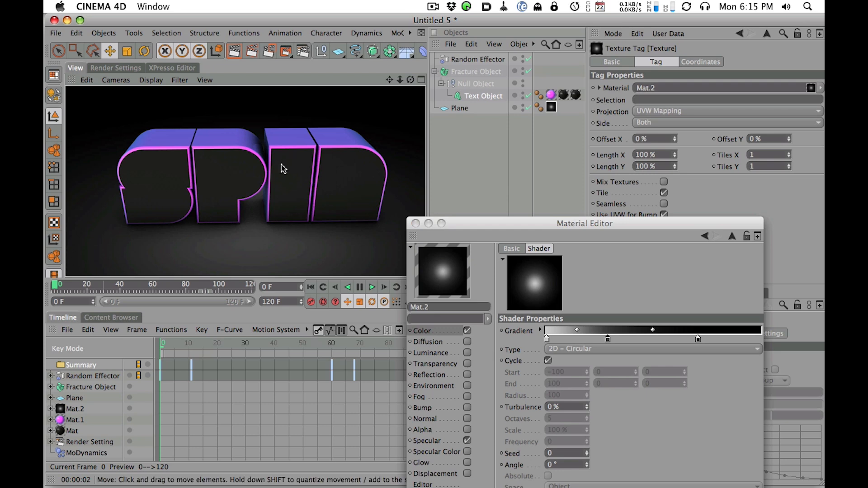
- Preview the spinning letters at frame 43, review the Ambient Occlusion render settings, and return to frame 0
drag(55, 286, 127, 289)
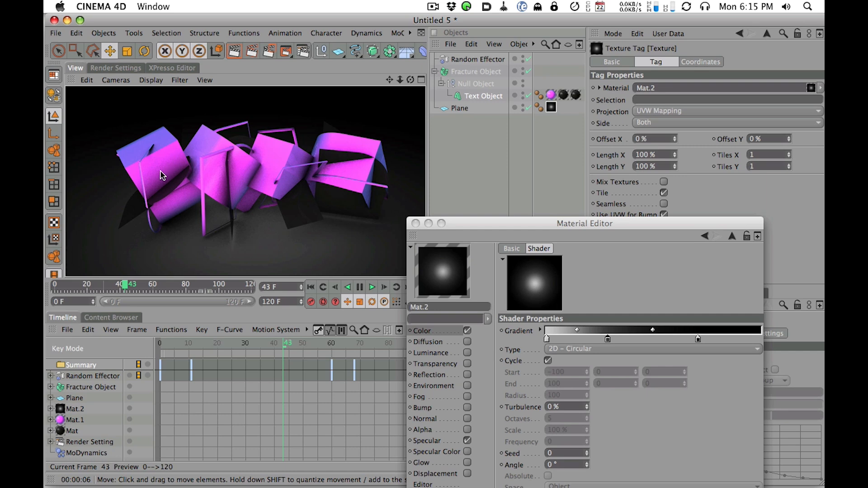
click(116, 67)
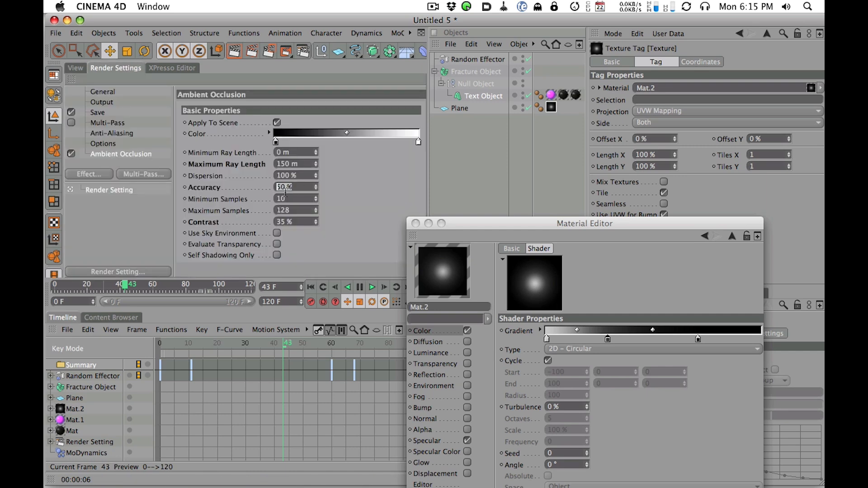
click(75, 68)
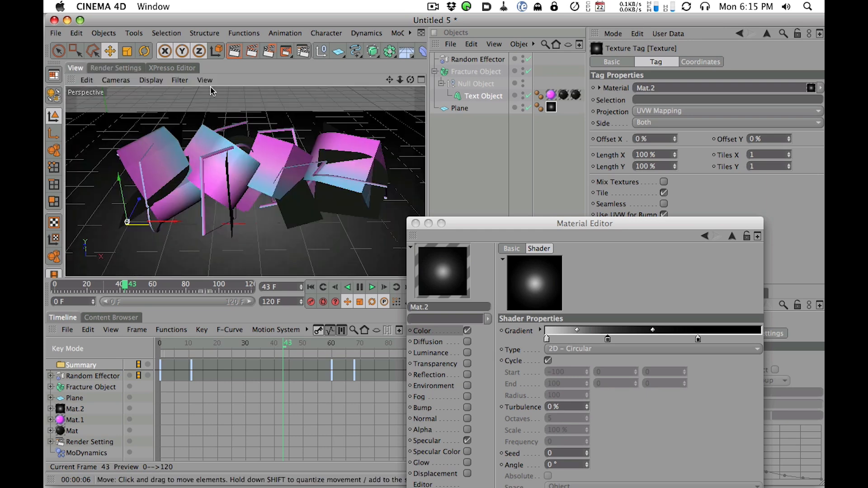
drag(135, 284, 44, 279)
- Switch to QuickTime Player and scrub through SimpleSpin2.mov to examine the highlights on the letters, then return to CINEMA 4D
drag(475, 224, 532, 151)
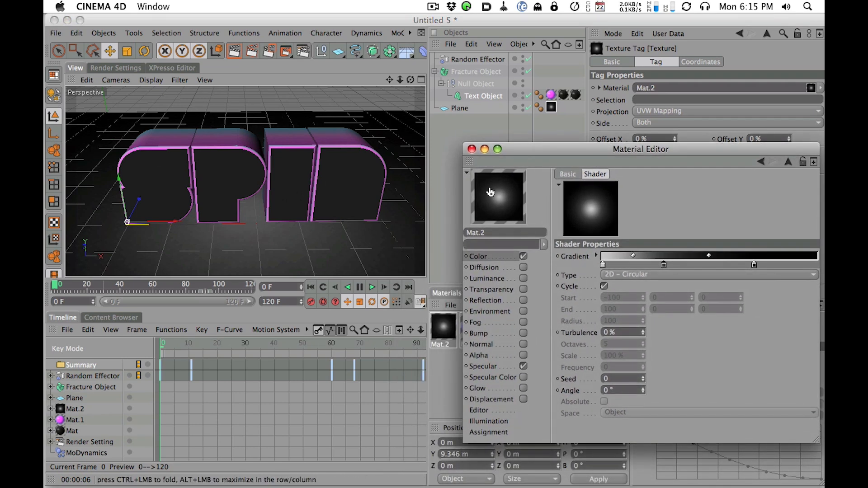
key(super+Tab)
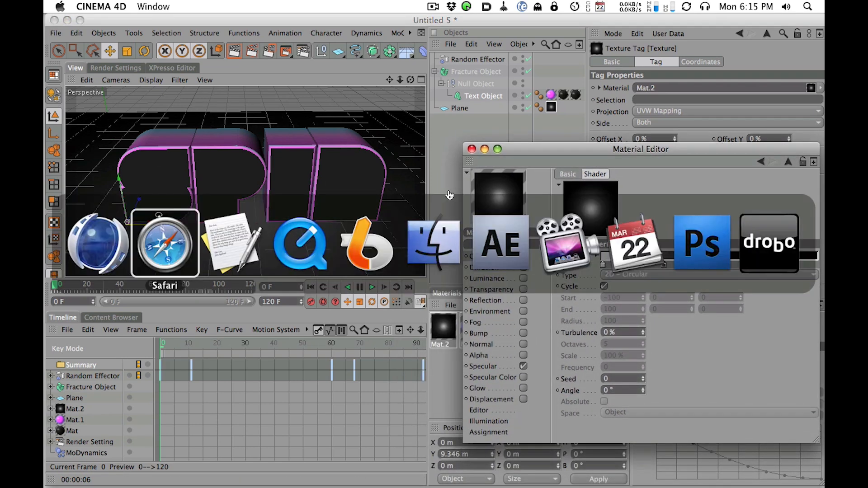
click(303, 244)
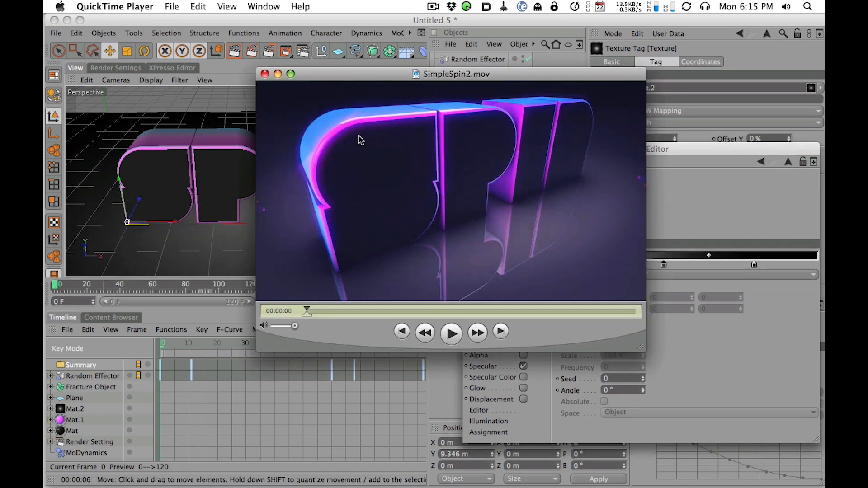
drag(307, 312, 576, 325)
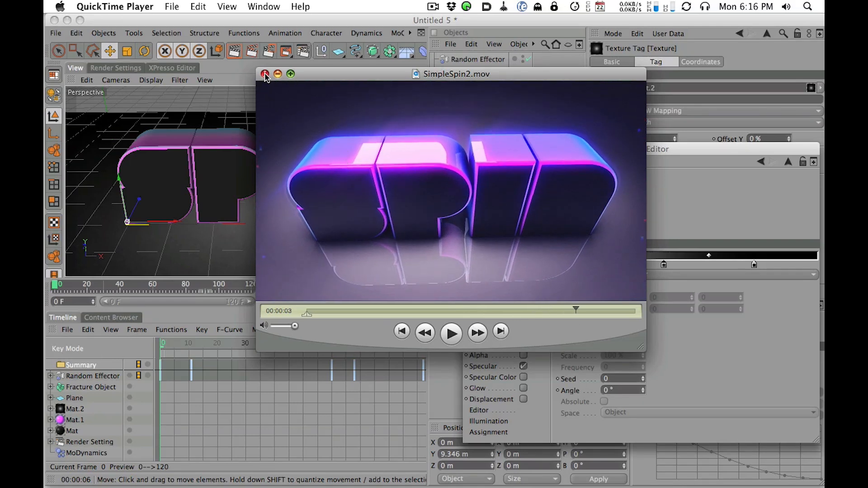
click(288, 24)
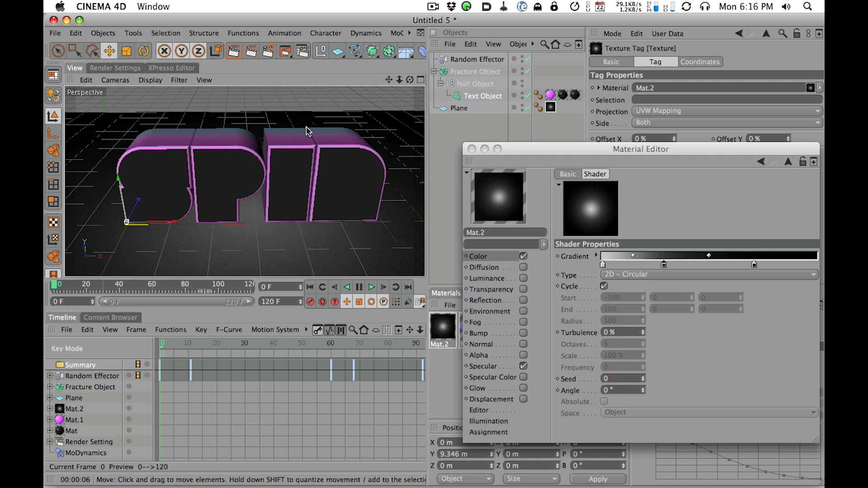
- Add a second plane and position it over the text at about X 283 m, Y 233 m
drag(520, 150, 503, 143)
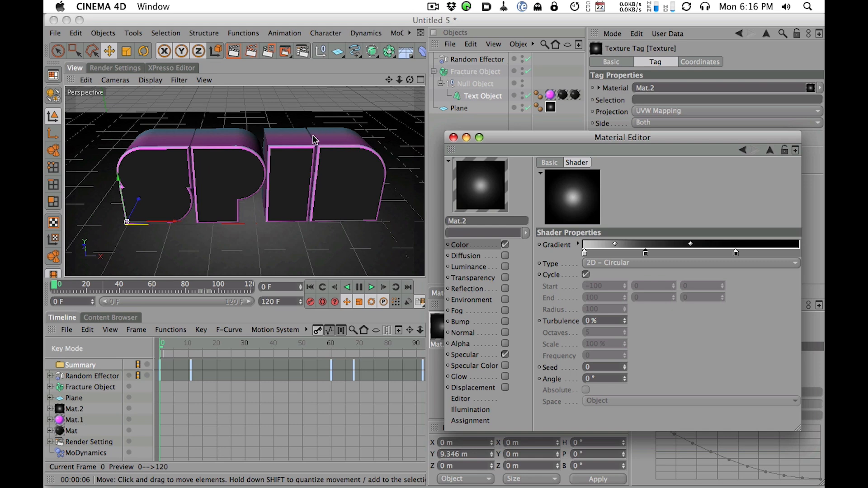
alt+drag(273, 125, 298, 124)
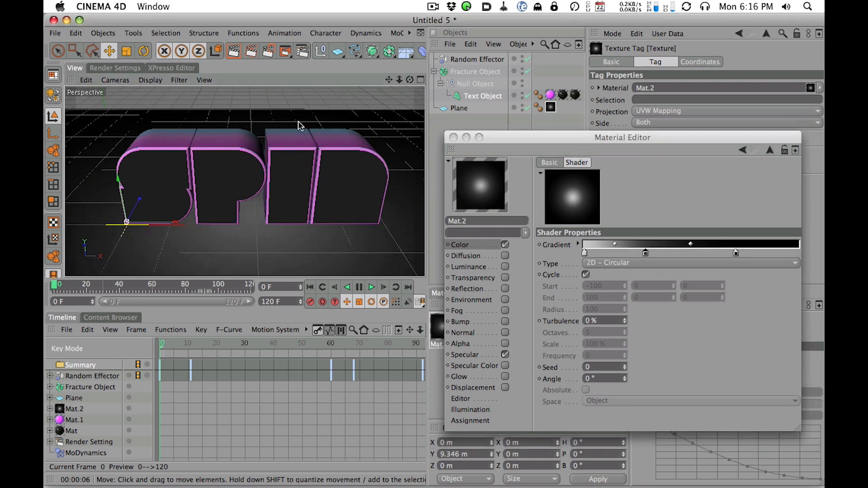
click(338, 54)
click(445, 92)
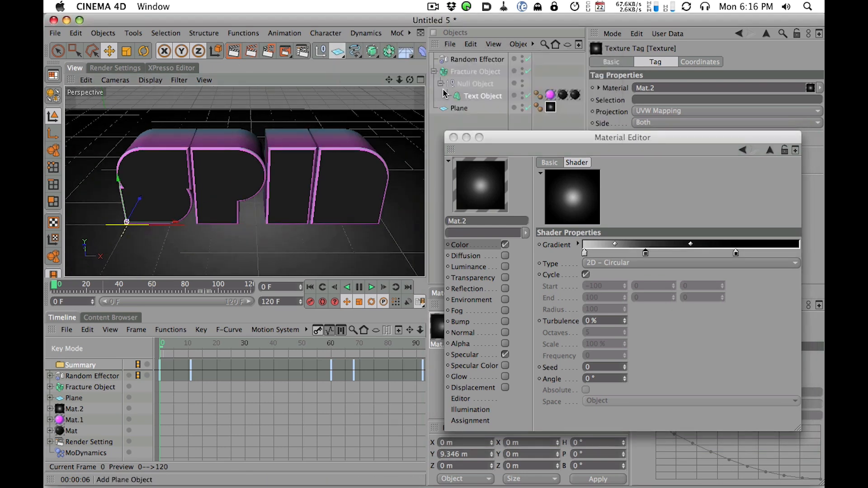
drag(123, 198, 290, 141)
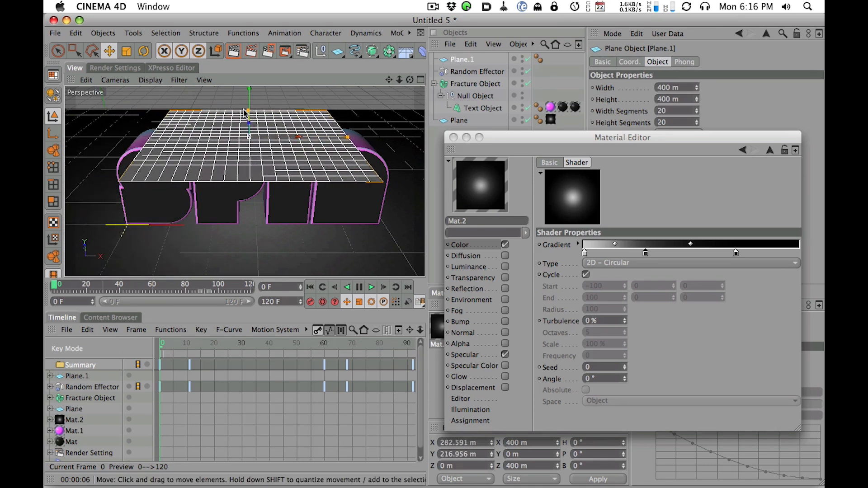
drag(251, 97, 252, 90)
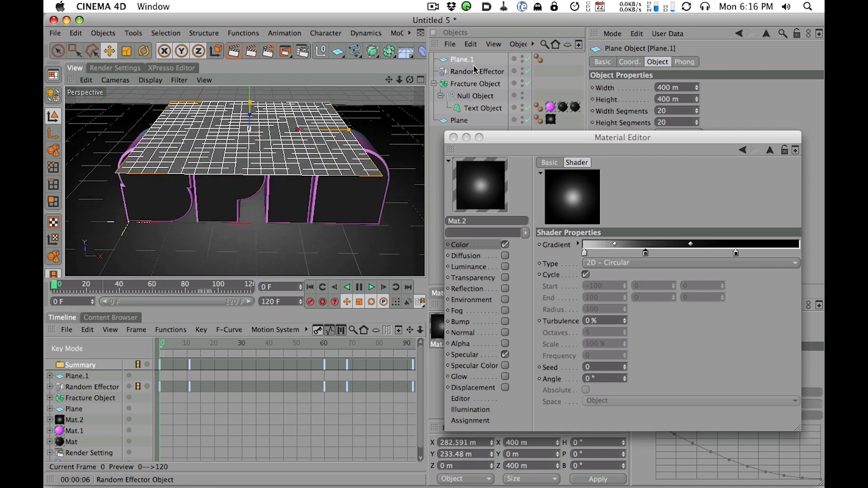
- Create a new material with its Luminance channel enabled and apply it to Plane.1
click(454, 139)
click(450, 305)
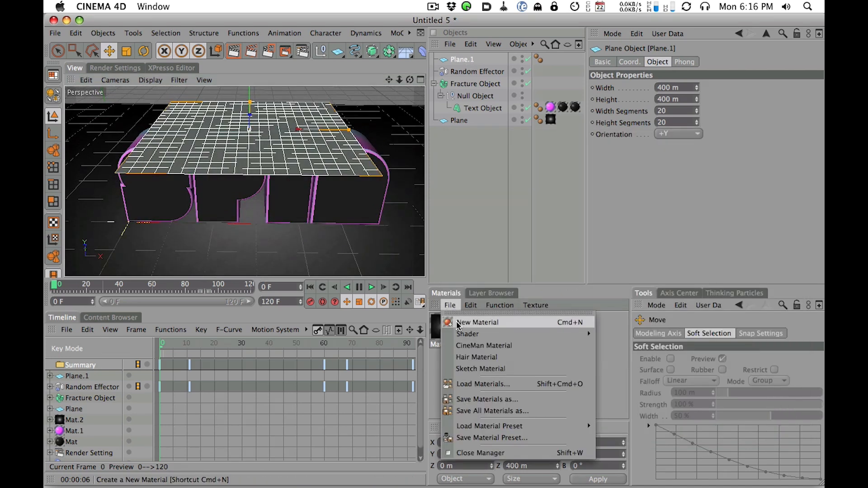
click(446, 324)
double_click(444, 329)
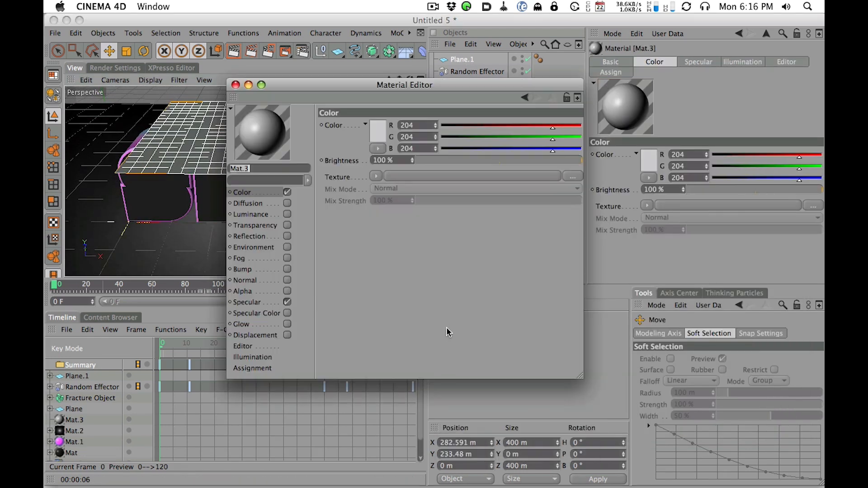
click(294, 219)
click(288, 215)
drag(325, 85, 521, 251)
drag(458, 300, 318, 154)
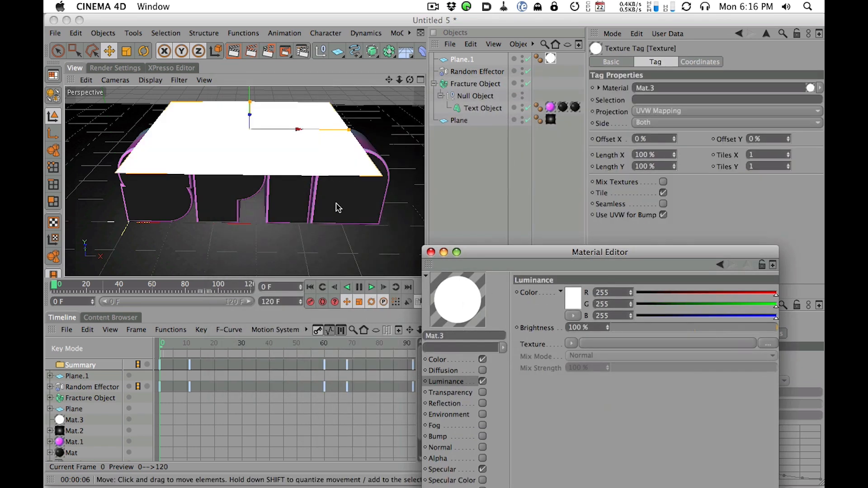
- Raise the luminous plane by about 123 m and again by about 99 m, and widen it to roughly the text's full width
alt+right_drag(341, 198, 267, 185)
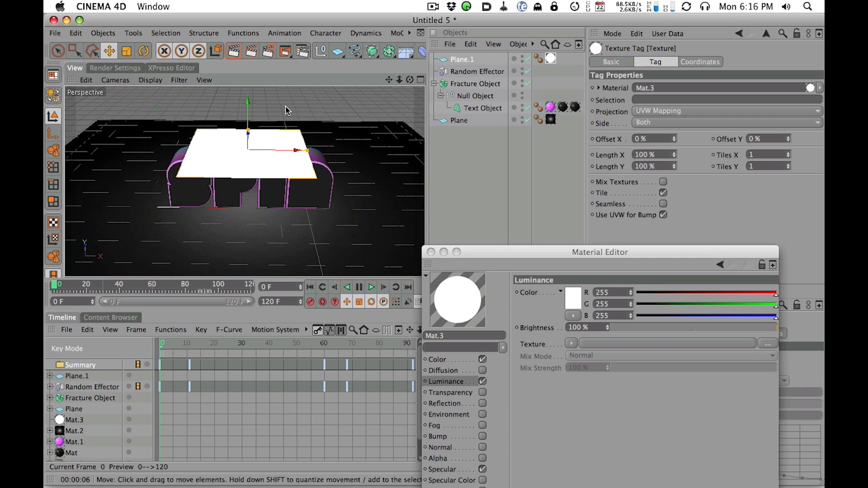
alt+drag(357, 221, 340, 174)
drag(248, 127, 254, 90)
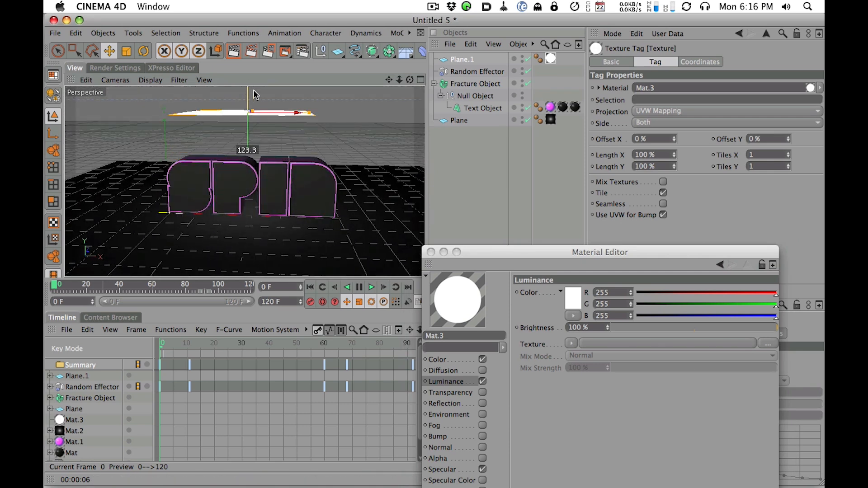
alt+drag(289, 149, 299, 195)
drag(261, 101, 301, 68)
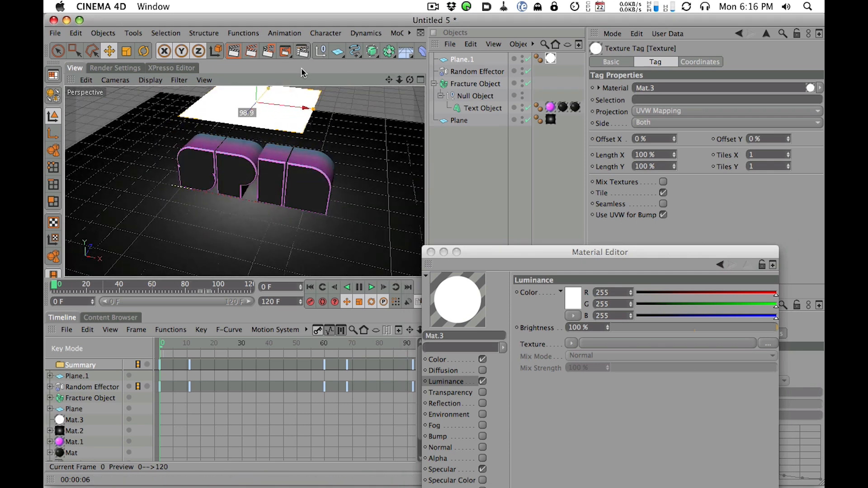
alt+drag(203, 192, 231, 183)
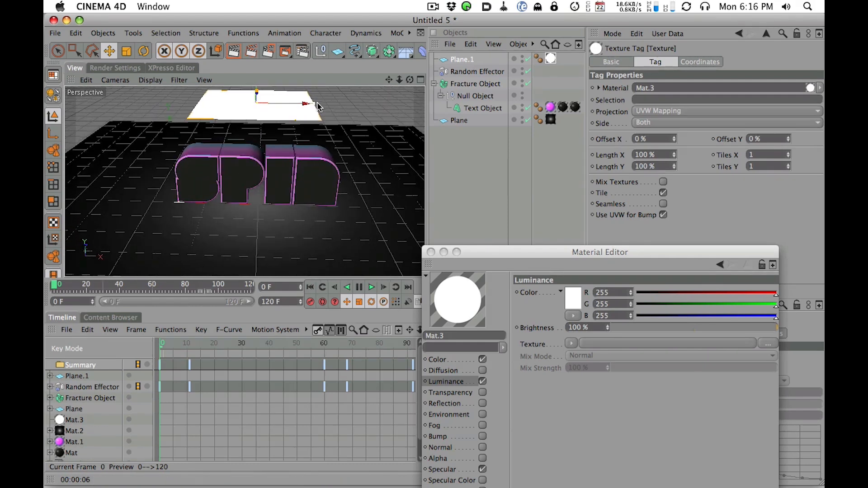
drag(318, 103, 345, 116)
mouse_move(320, 170)
alt+mouse_down()
mouse_move(304, 206)
mouse_move(297, 187)
mouse_move(310, 173)
alt+mouse_up()
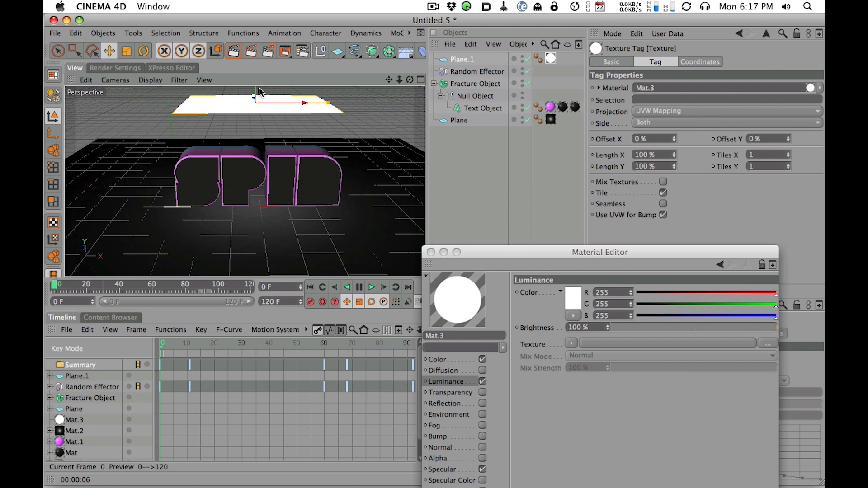
- Test-render the SPIN text from a close front view and from a slightly higher angle to examine its reflections
alt+right_drag(296, 149, 581, 145)
alt+middle_drag(299, 189, 285, 189)
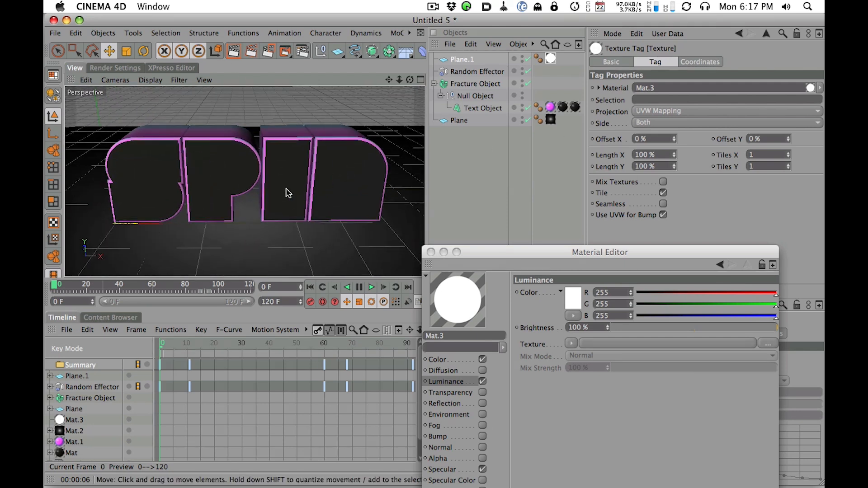
click(234, 55)
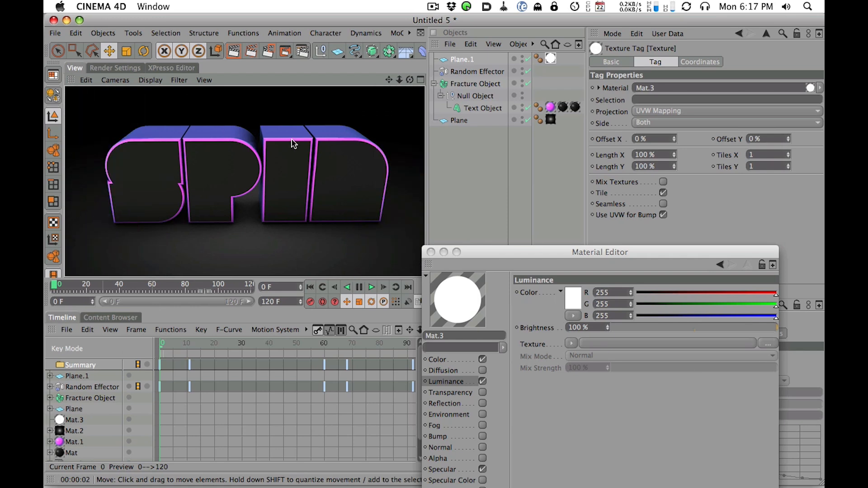
mouse_move(294, 144)
alt+mouse_down()
mouse_move(271, 129)
mouse_move(290, 130)
mouse_move(292, 150)
alt+mouse_up()
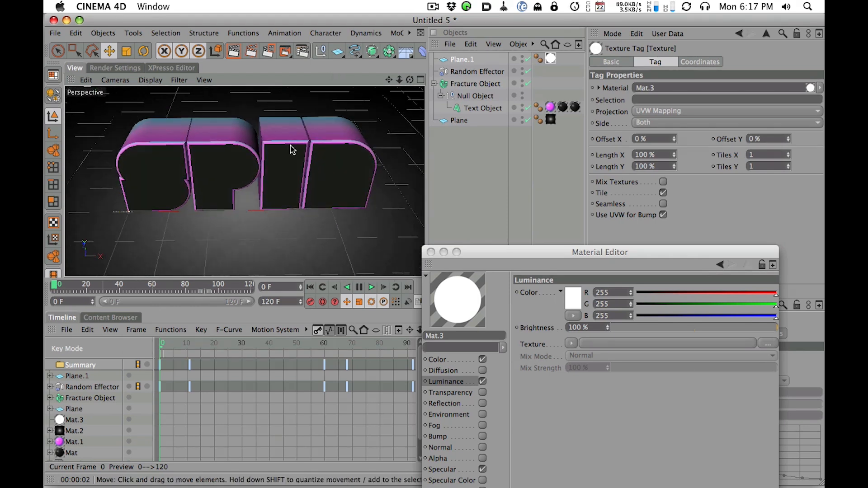
click(234, 51)
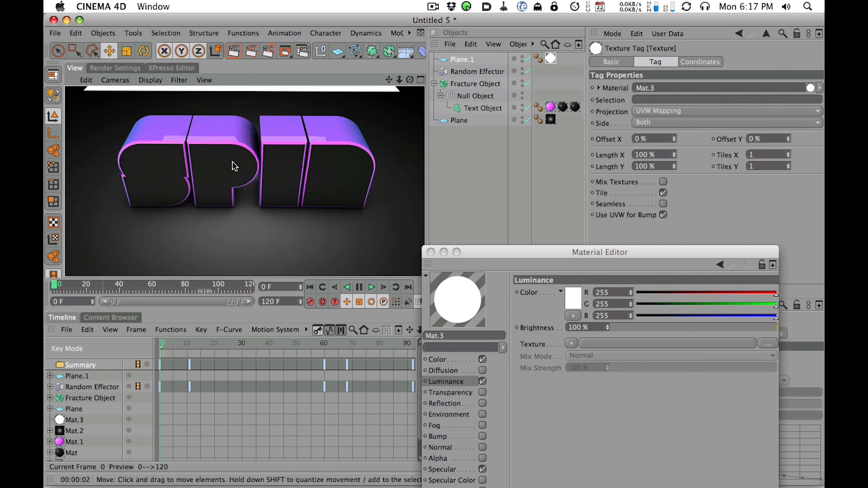
- Move the luminous plane back to about Z 439 m, deepen it to about 597 m, and check the lettering from an oblique angle
alt+right_drag(399, 124, 190, 195)
alt+drag(272, 151, 457, 140)
drag(255, 112, 350, 73)
drag(322, 107, 347, 113)
alt+middle_drag(334, 113, 294, 154)
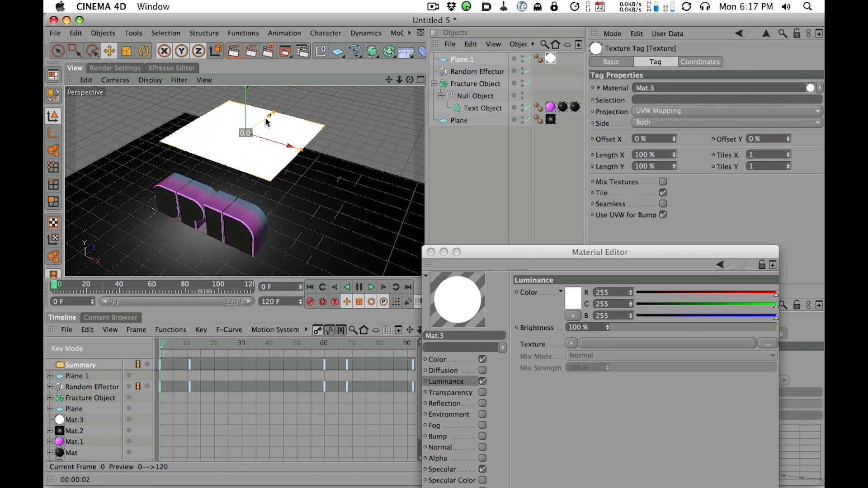
alt+drag(235, 130, 229, 215)
alt+right_drag(229, 215, 252, 216)
alt+middle_drag(251, 215, 315, 135)
alt+drag(316, 139, 244, 128)
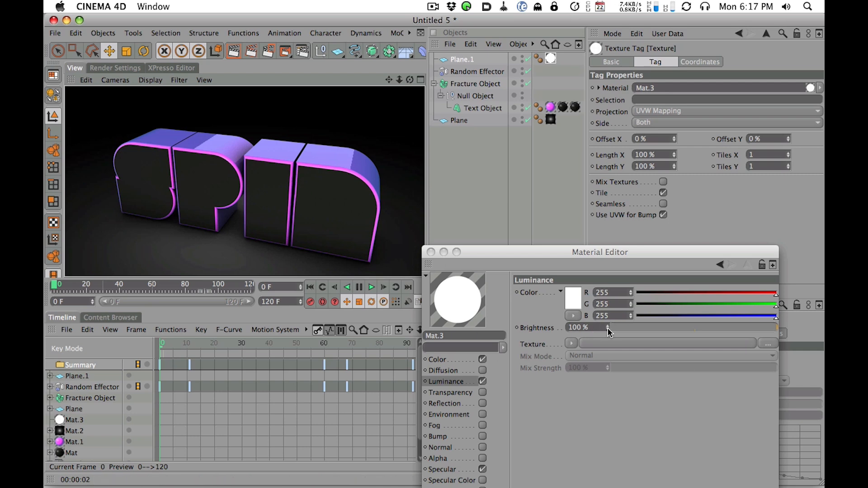
- Raise Mat.3's luminance brightness to 151% and then 185%, test-rendering the text at frames 0, 45 and 95
drag(608, 329, 612, 301)
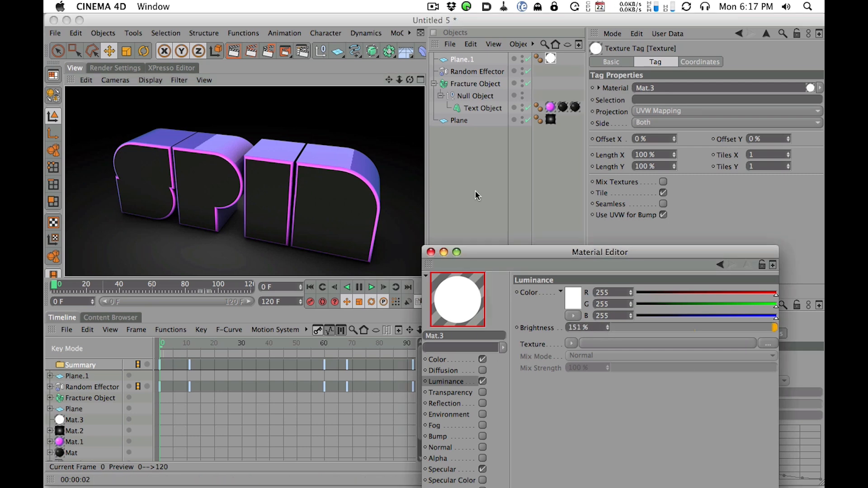
click(234, 50)
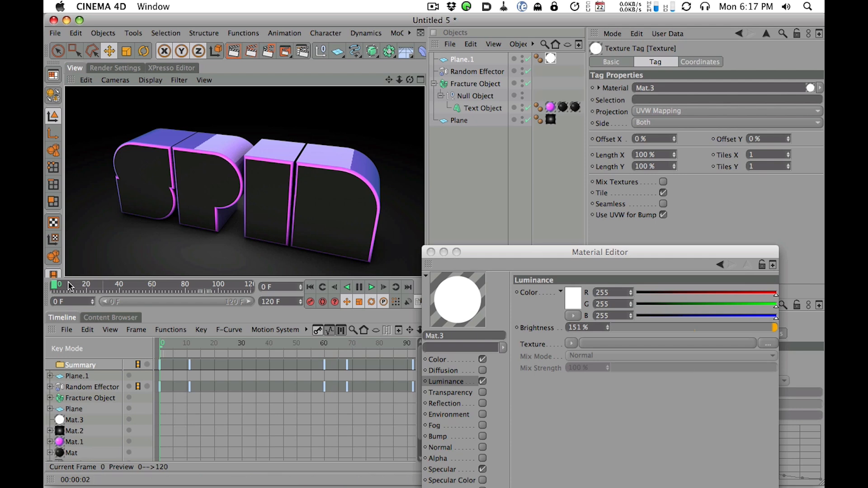
drag(68, 285, 128, 286)
click(233, 50)
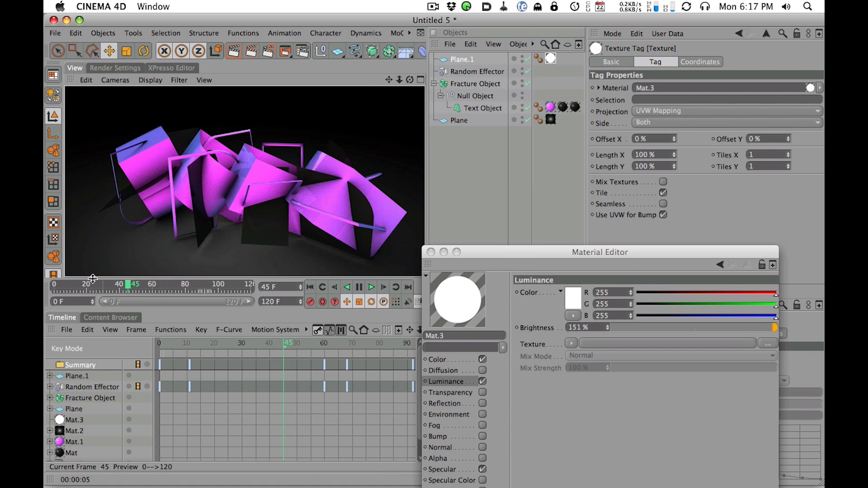
drag(129, 284, 210, 289)
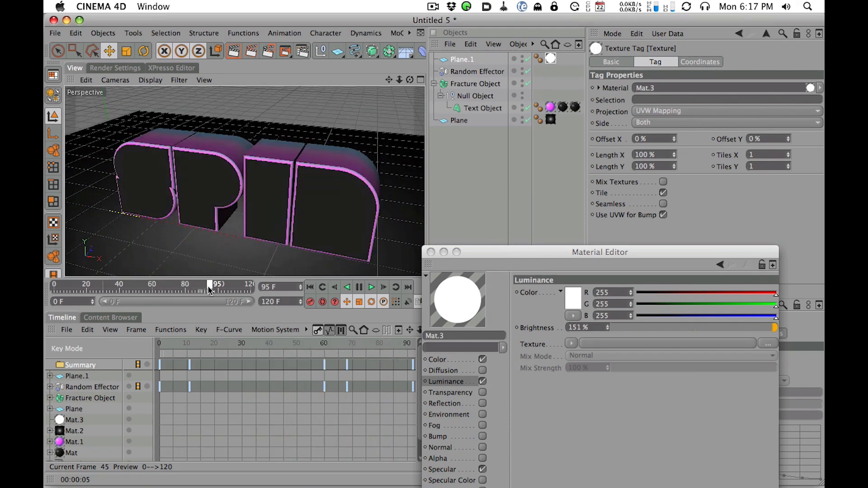
click(233, 51)
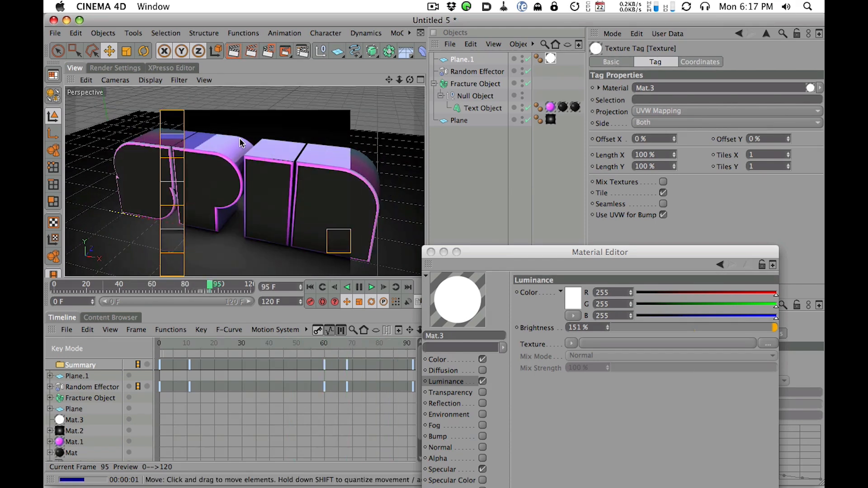
drag(608, 327, 613, 308)
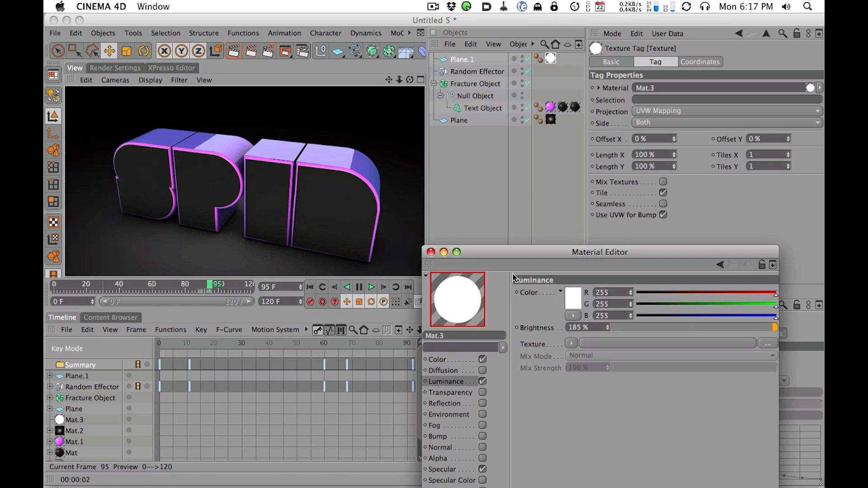
click(234, 51)
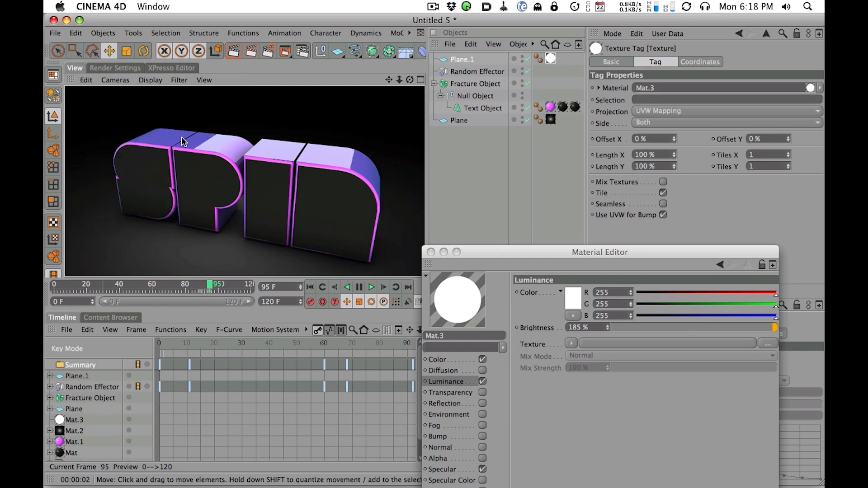
- Shift the luminous plane to about X 238 m, widen it to about 765 m, and render the text from a higher angle
alt+right_drag(360, 131, 203, 192)
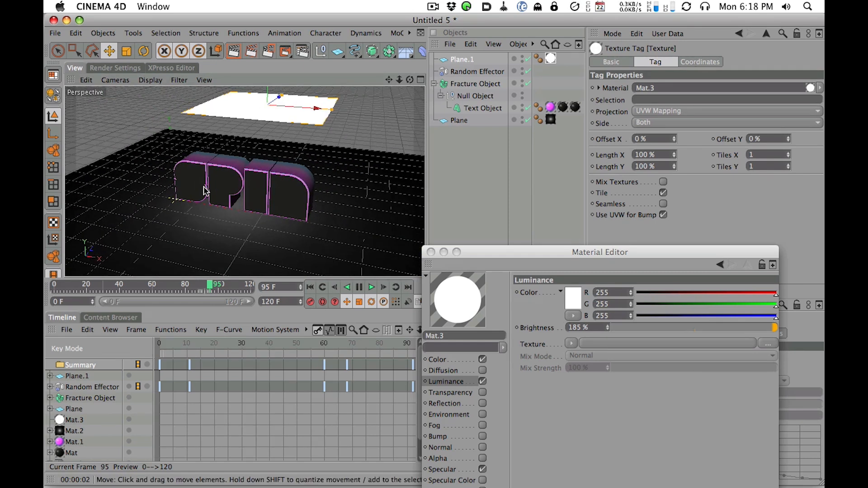
drag(312, 108, 294, 108)
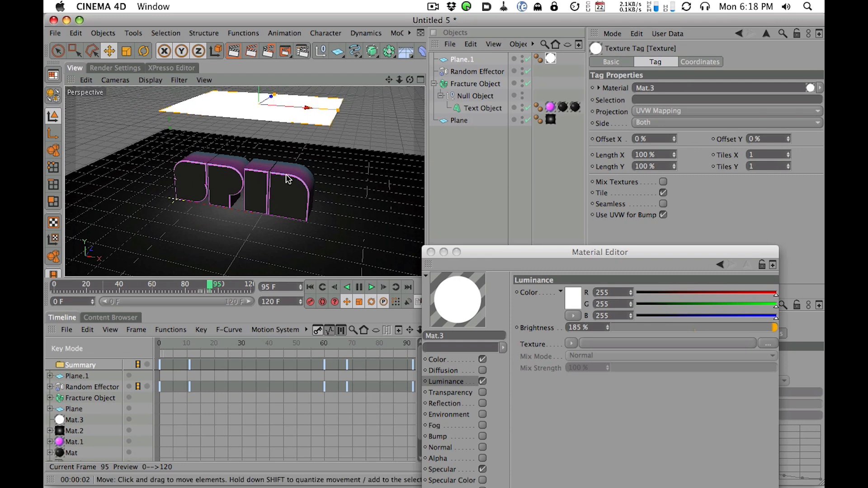
alt+right_drag(286, 180, 632, 121)
alt+drag(343, 173, 340, 165)
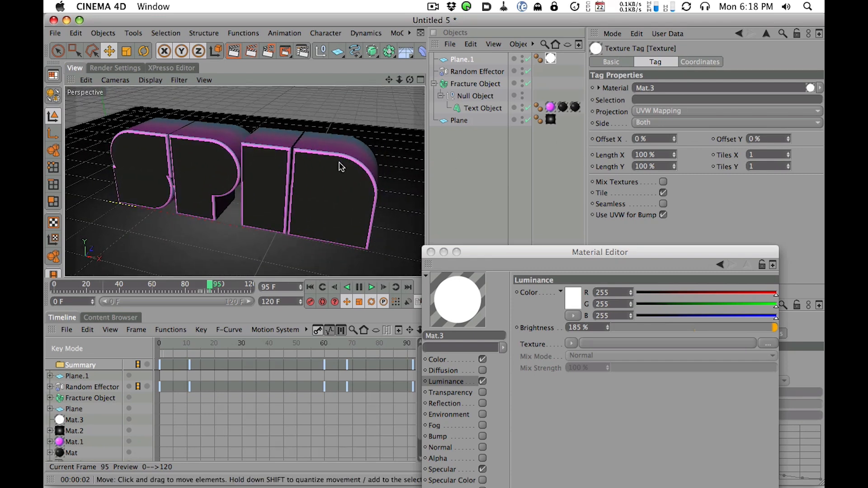
mouse_move(321, 197)
alt+mouse_down()
mouse_move(323, 148)
mouse_move(319, 199)
alt+mouse_up()
alt+middle_drag(319, 199, 336, 159)
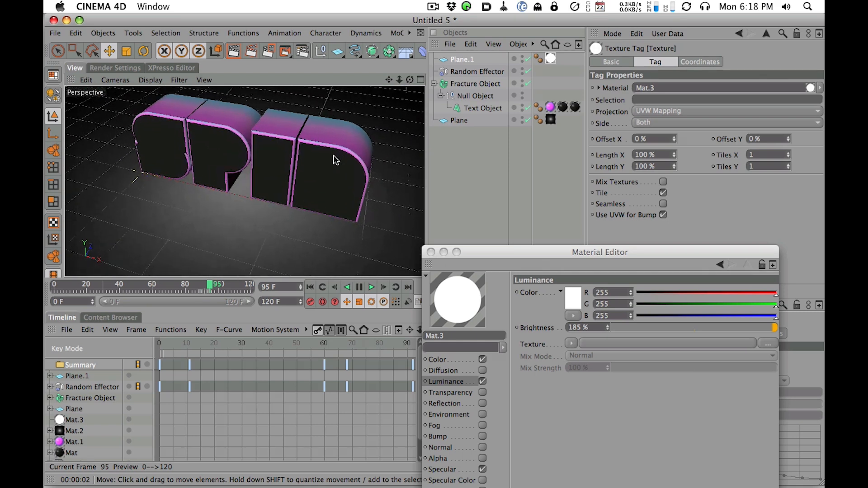
click(238, 54)
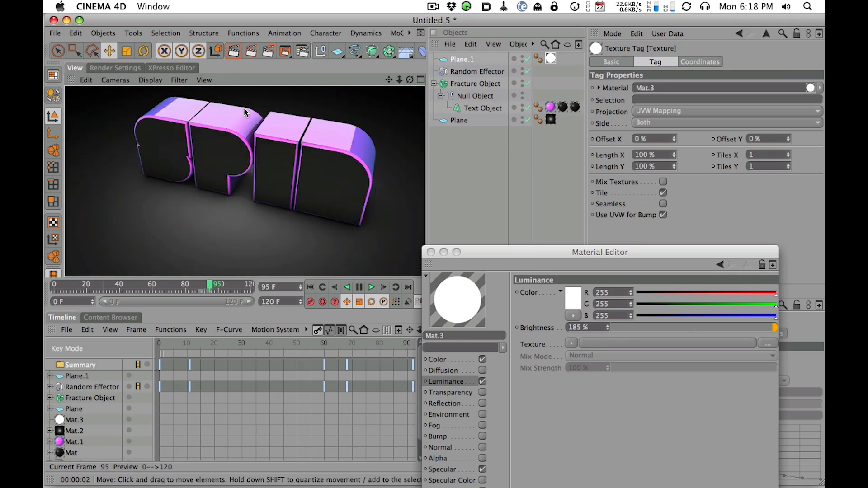
- Enable reflection on floor material Mat.2 at 6% brightness and render the floor from two angles
drag(492, 252, 548, 162)
click(472, 329)
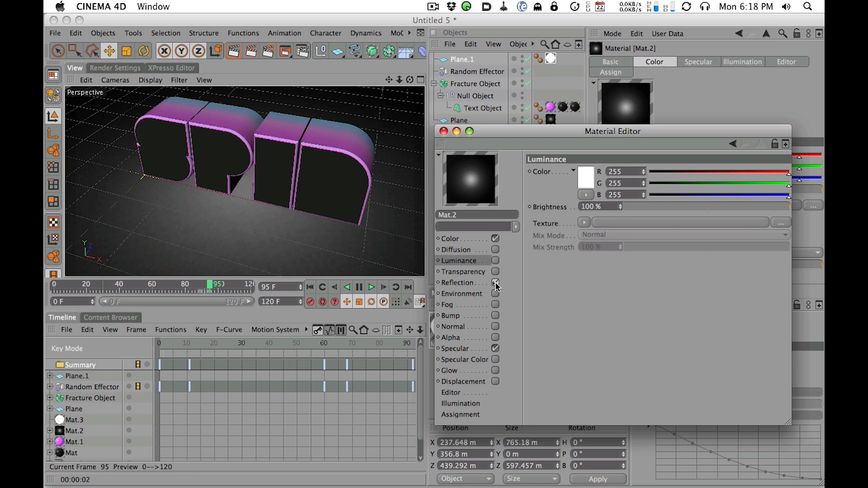
click(495, 283)
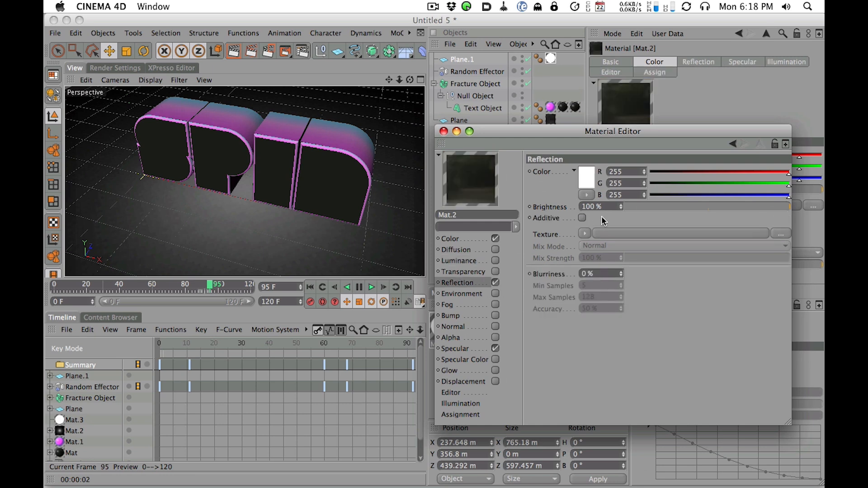
click(632, 208)
drag(633, 209, 635, 210)
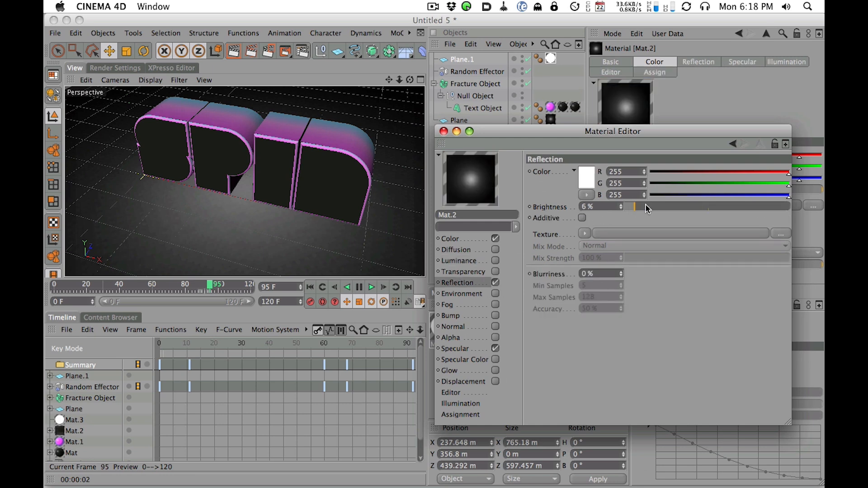
click(234, 52)
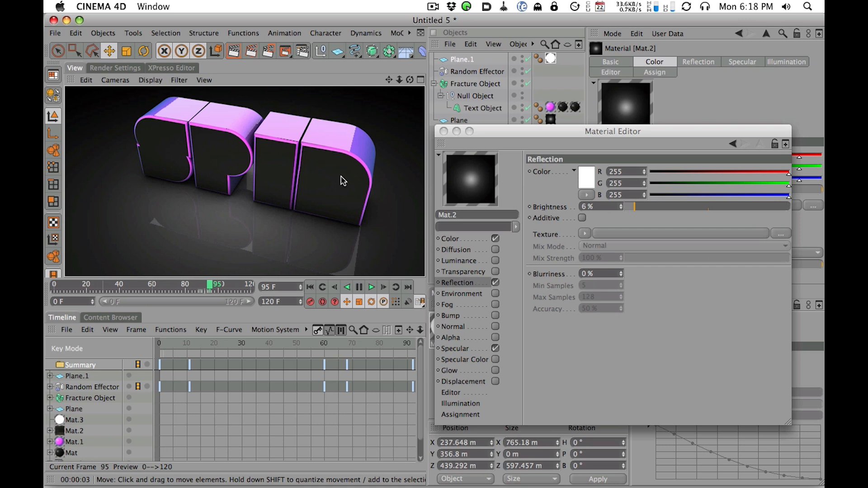
alt+drag(342, 180, 272, 141)
click(233, 51)
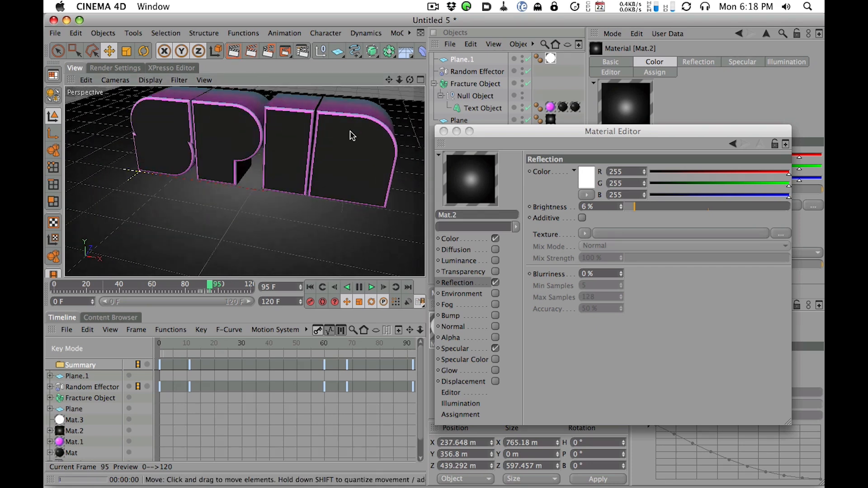
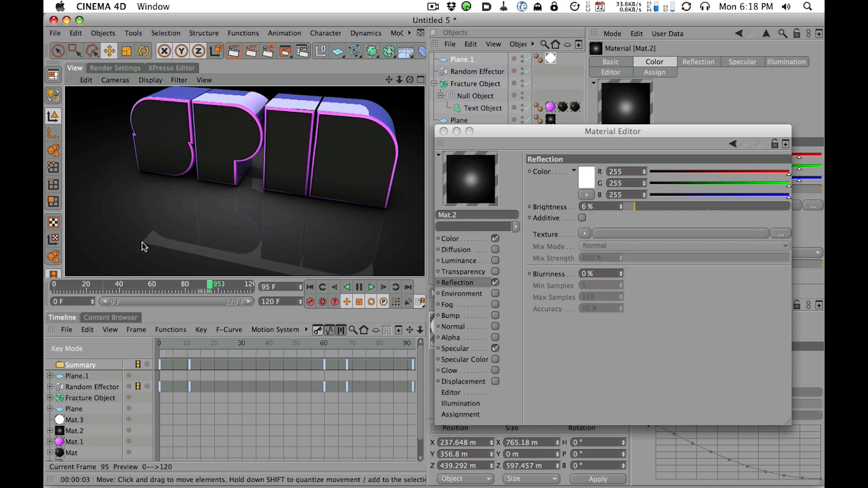
- Close the material editor and add a Compositing tag to Plane.1
click(443, 131)
right_click(467, 62)
mouse_move(470, 65)
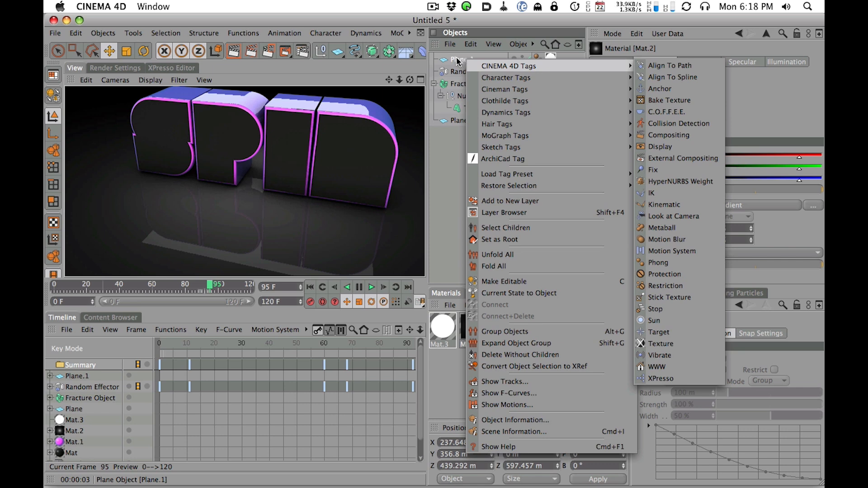
click(458, 60)
right_click(465, 62)
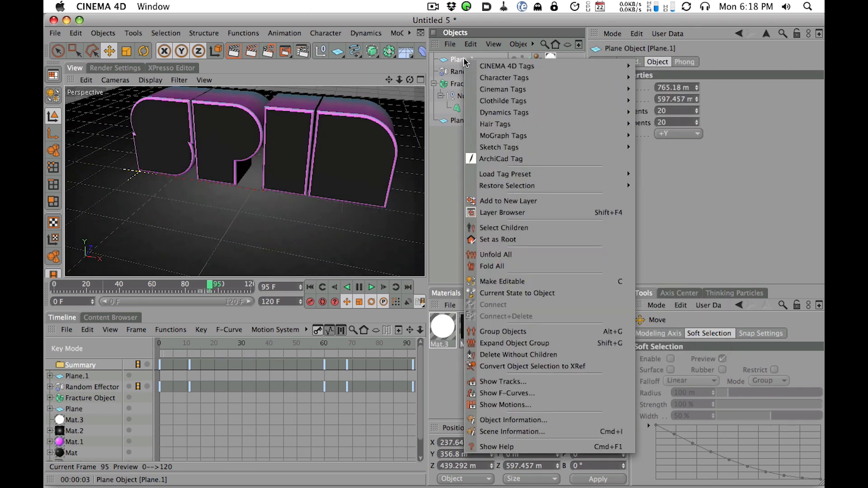
mouse_move(505, 174)
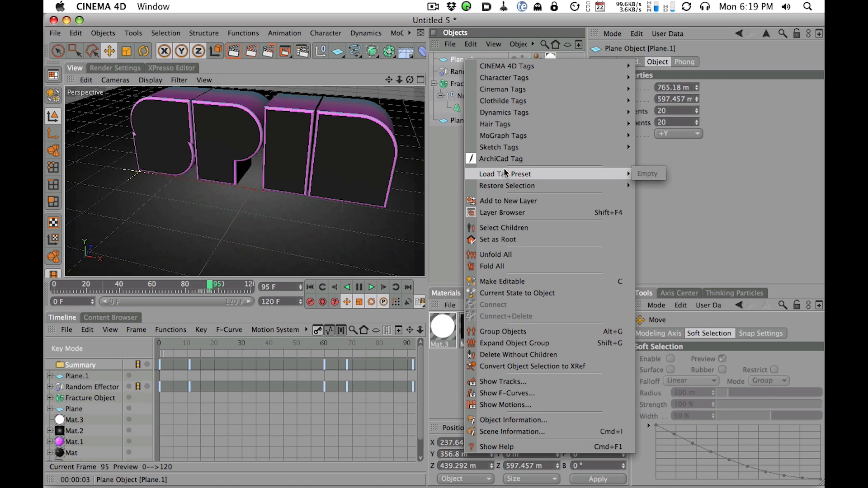
mouse_move(509, 68)
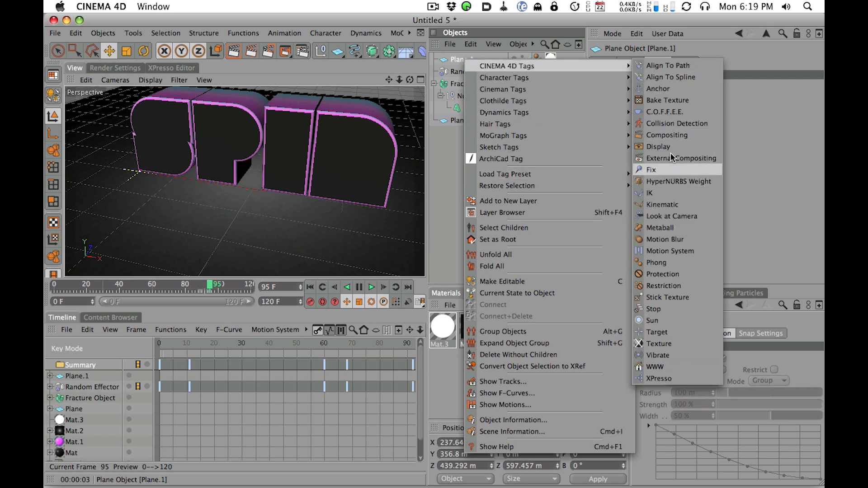
click(667, 135)
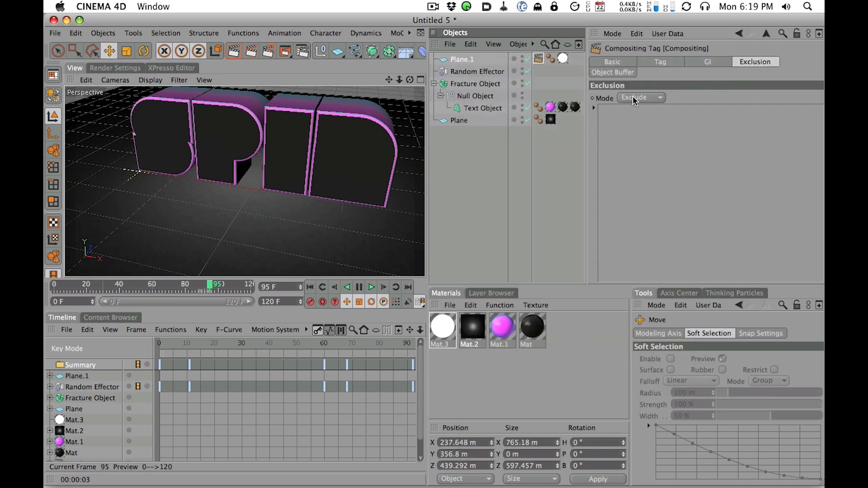
- Add the floor plane to the Compositing tag's exclusion list in Exclude mode and render the view
click(754, 61)
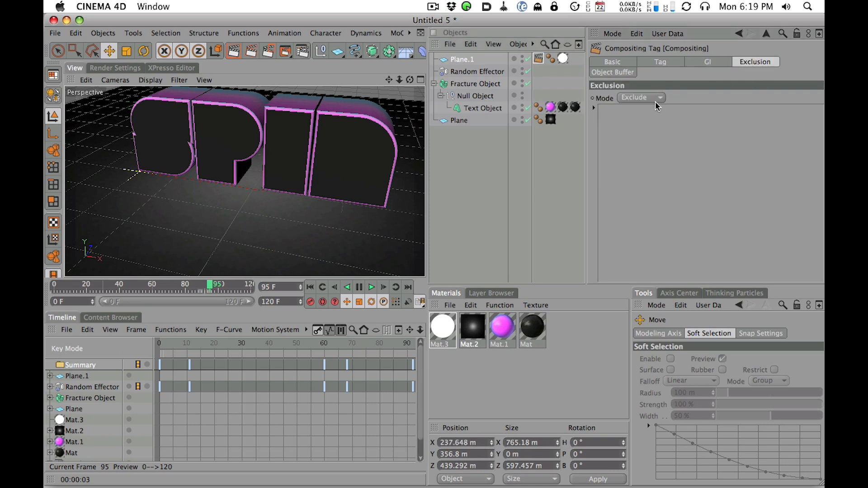
drag(459, 120, 668, 163)
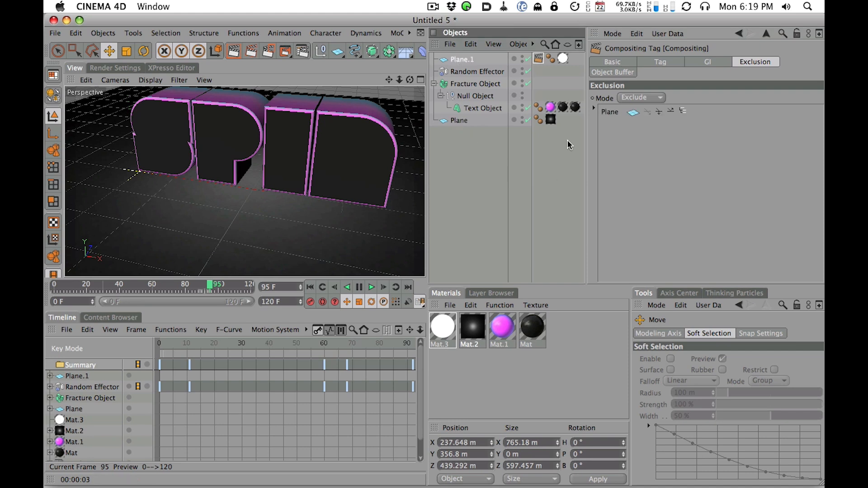
click(234, 51)
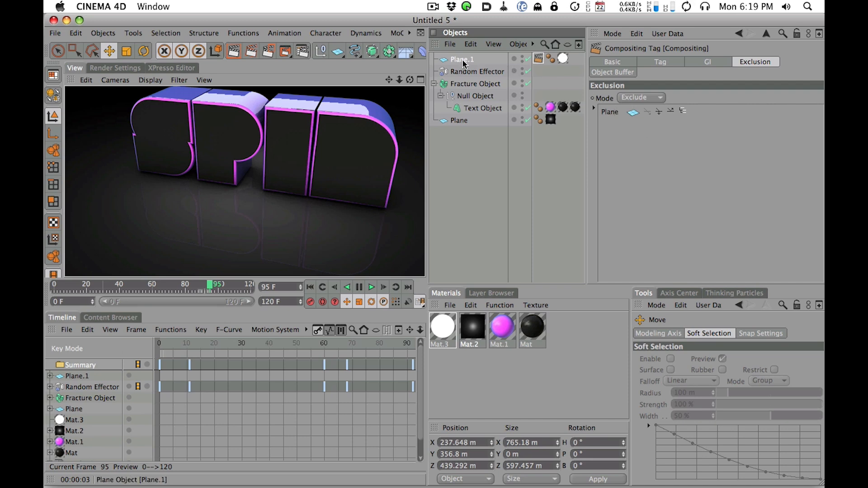
- Rename the floor's Plane object as Floor Plane
double_click(461, 121)
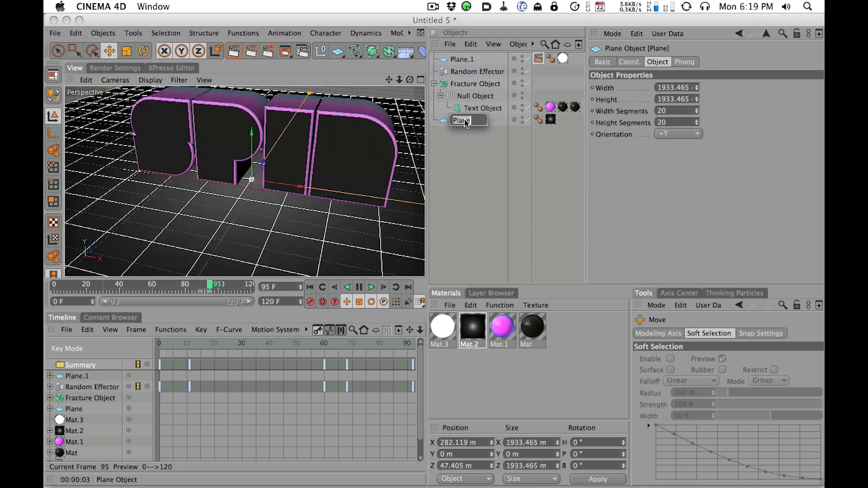
text(Flor)
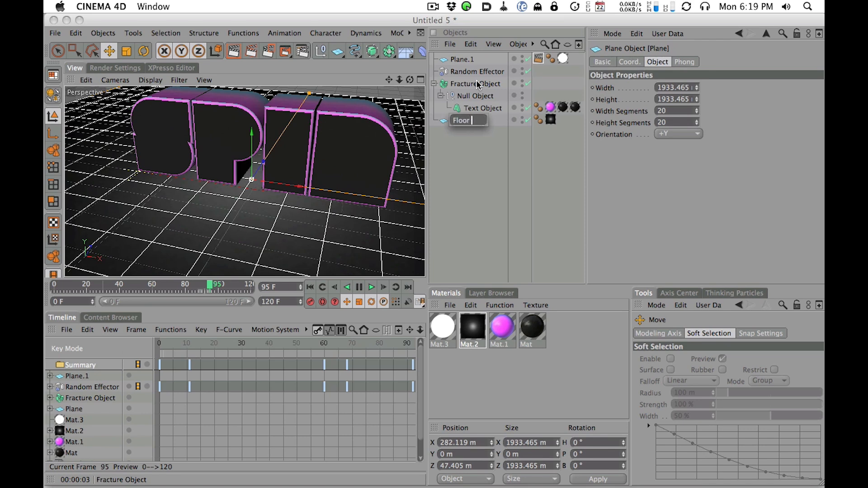
text(r Plane)
key(Return)
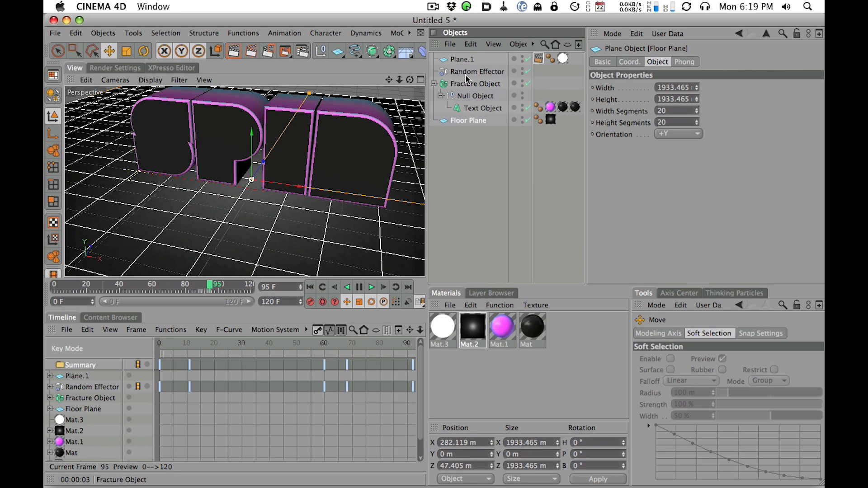
- Render the view, then set render anti-aliasing to Best with Min Level 1x1 and Max Level 2x2
click(234, 51)
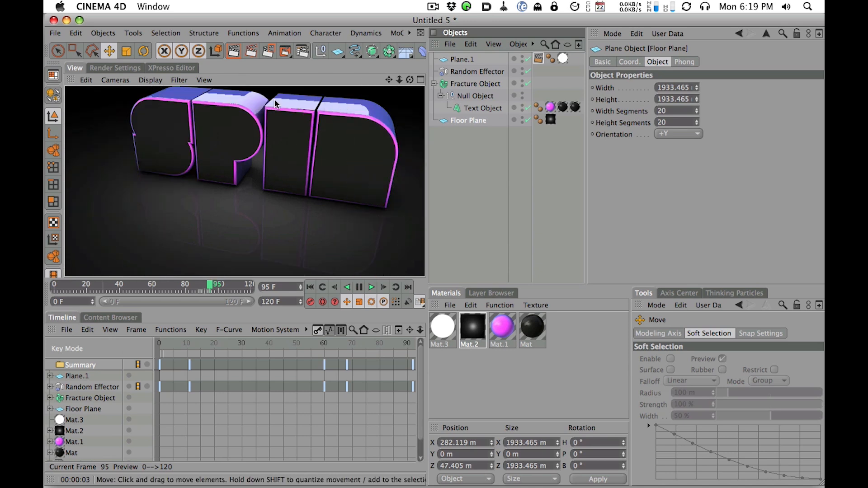
click(113, 68)
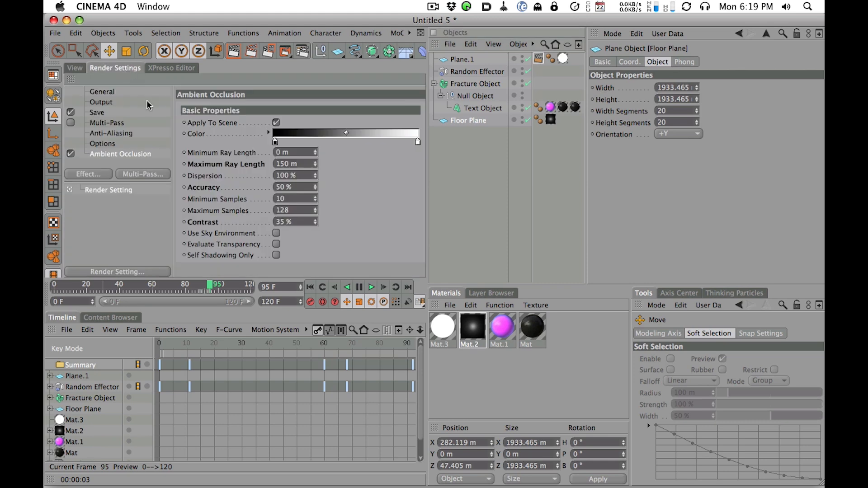
click(116, 134)
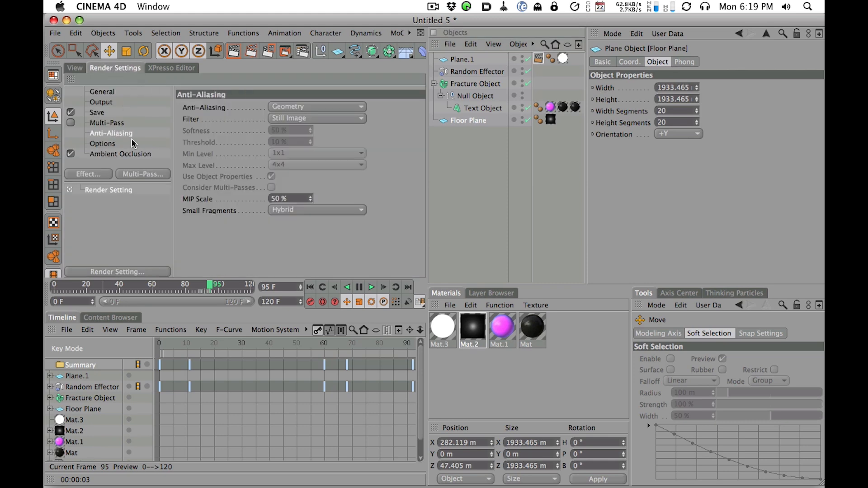
click(292, 107)
click(294, 140)
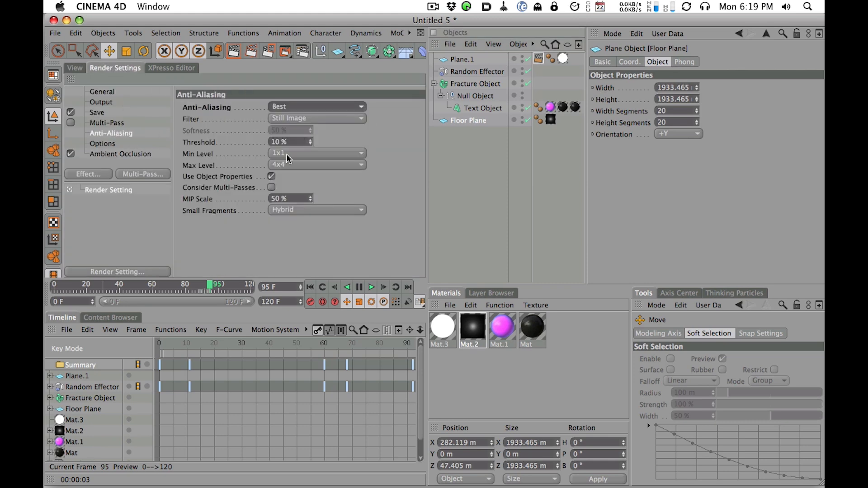
click(288, 161)
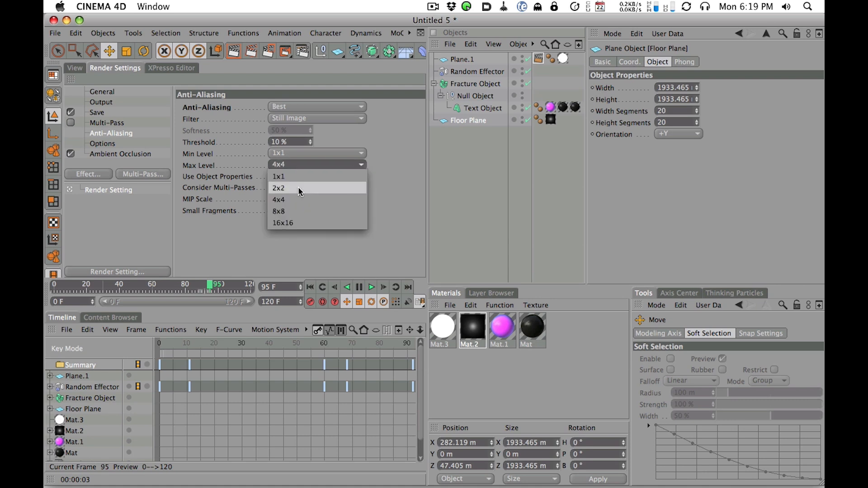
click(298, 186)
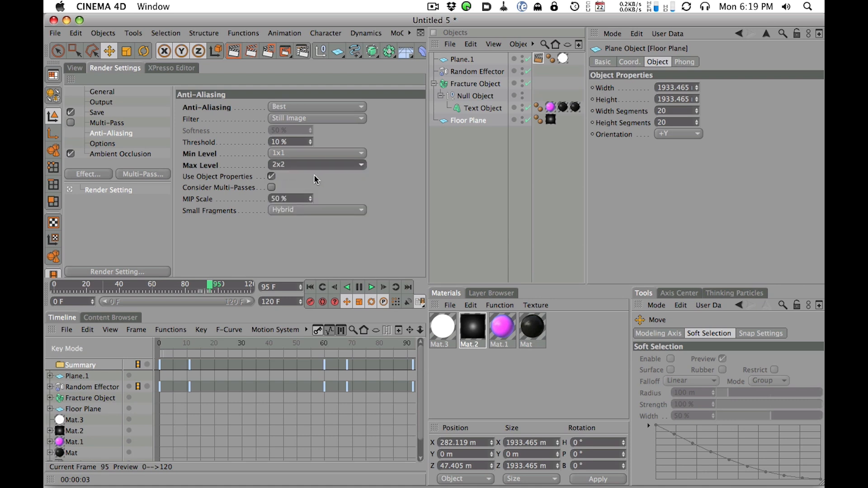
click(75, 68)
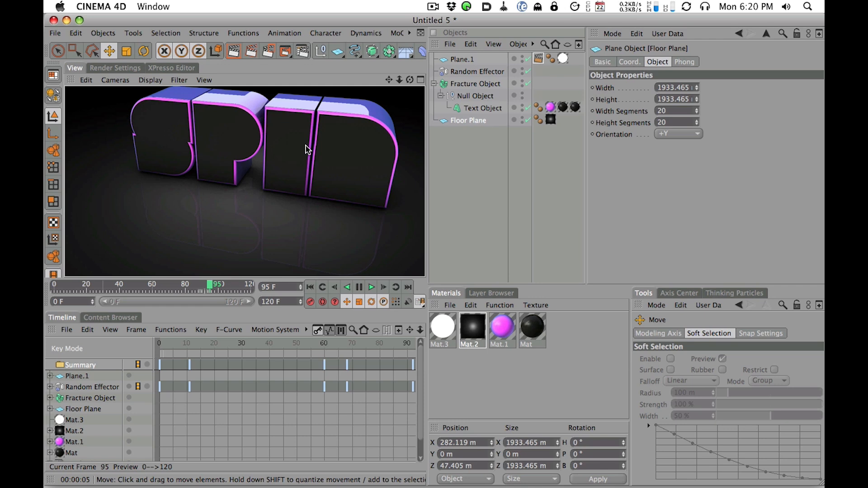
- Browse the Content Browser favorites to the CSTools_0509 folder and locate the CS_EasyCam.c4d preset
alt+drag(320, 140, 421, 129)
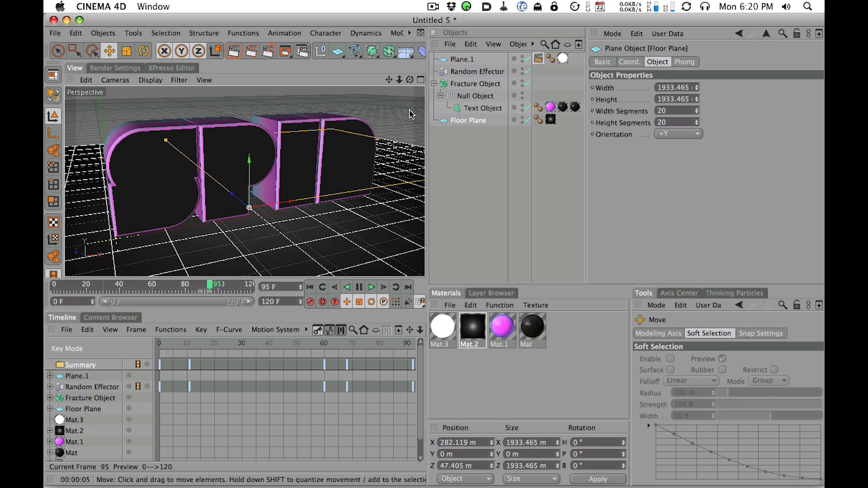
click(110, 317)
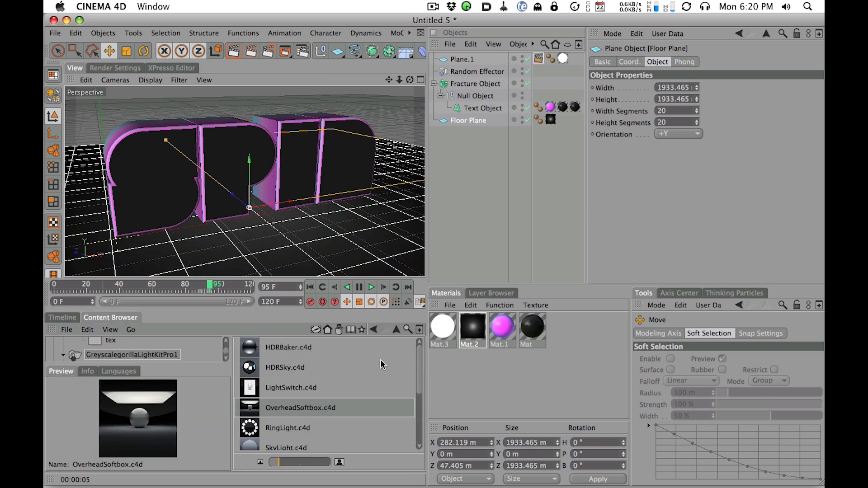
click(396, 329)
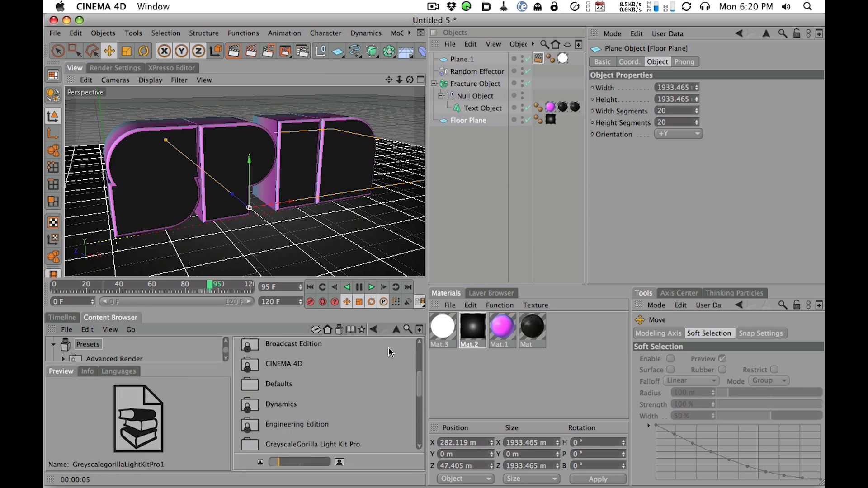
click(362, 329)
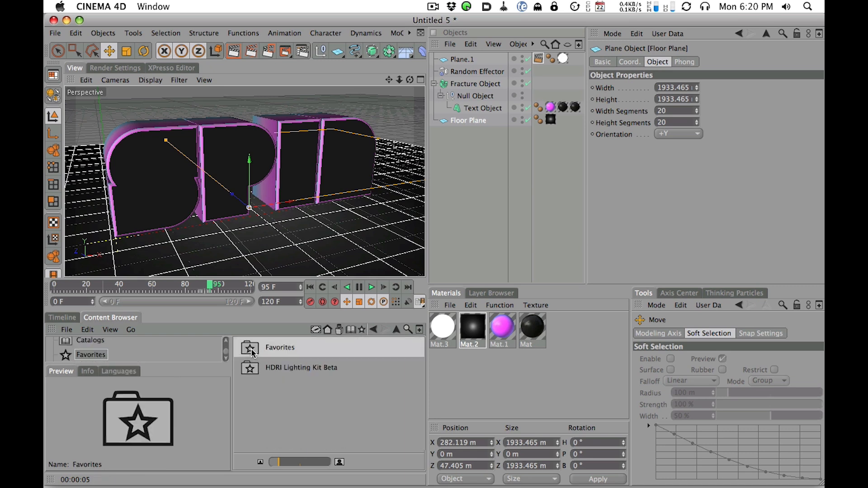
double_click(252, 348)
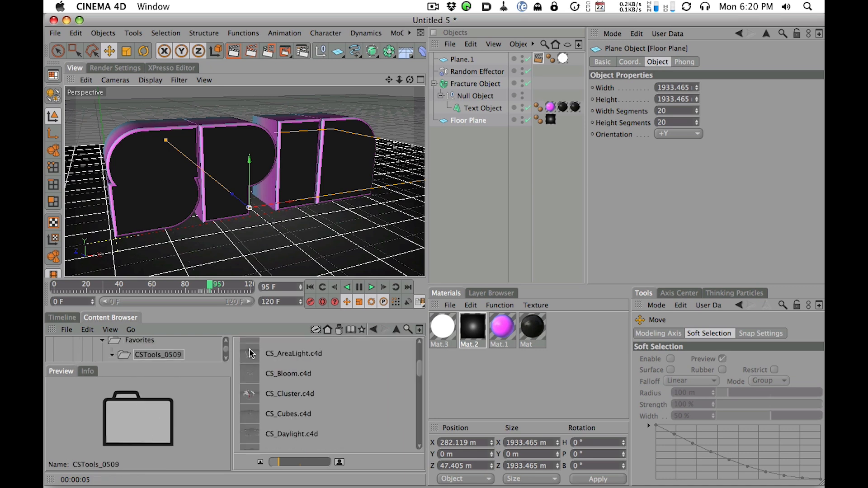
drag(419, 374, 426, 391)
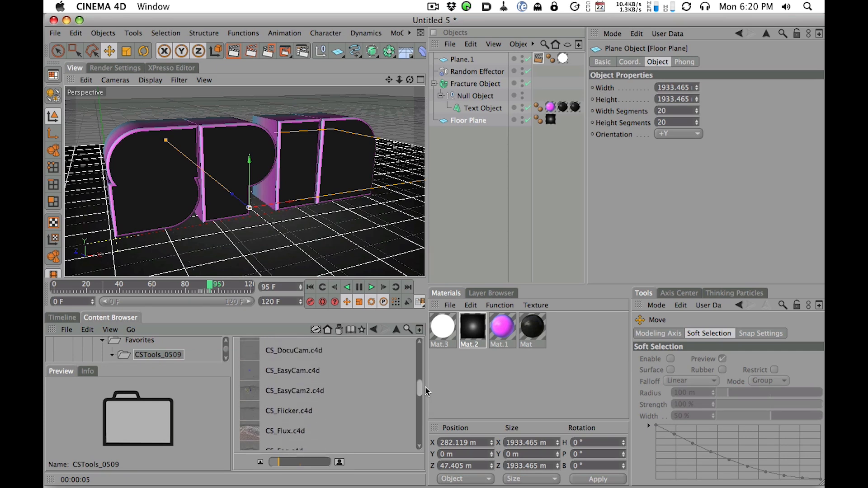
double_click(254, 372)
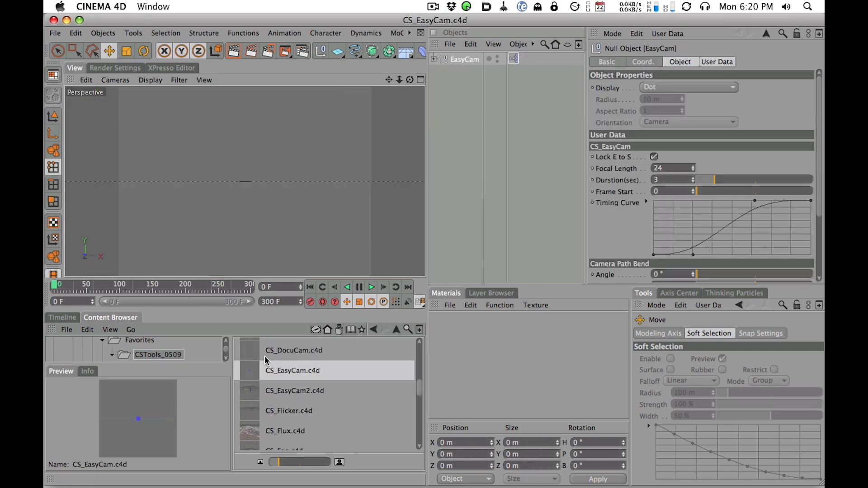
click(409, 32)
mouse_move(423, 80)
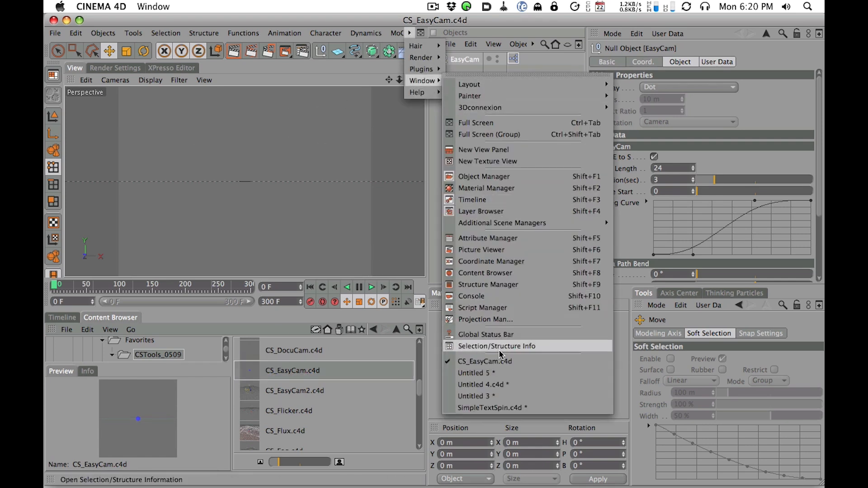
click(499, 377)
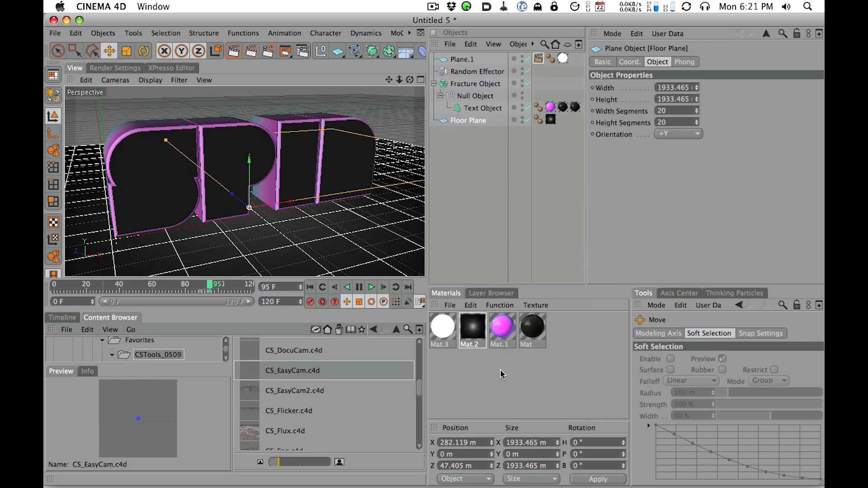
- Add the CS_EasyCam.c4d rig to the Untitled 5 scene and expand its EasyCam hierarchy
drag(258, 377, 514, 165)
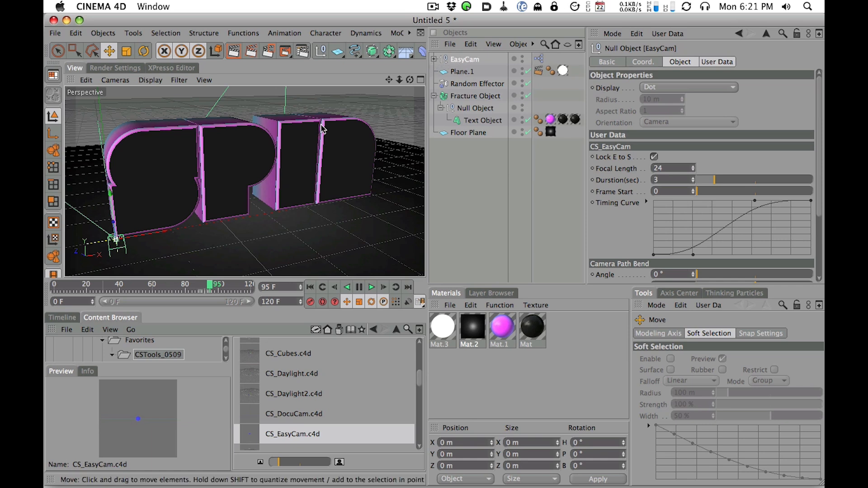
click(434, 59)
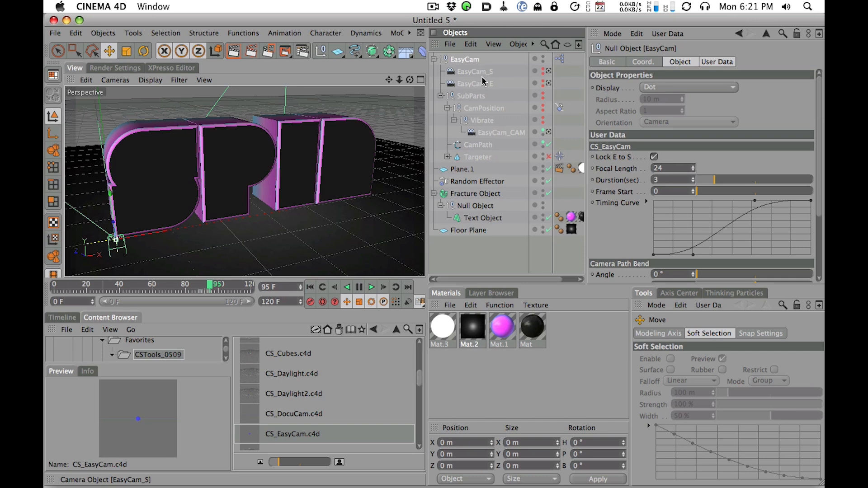
- Look through EasyCam_S and frame SPIN from the front-left, at about X 25, Y 236, Z -334 m, heading -29°, pitch -23.8°
click(549, 73)
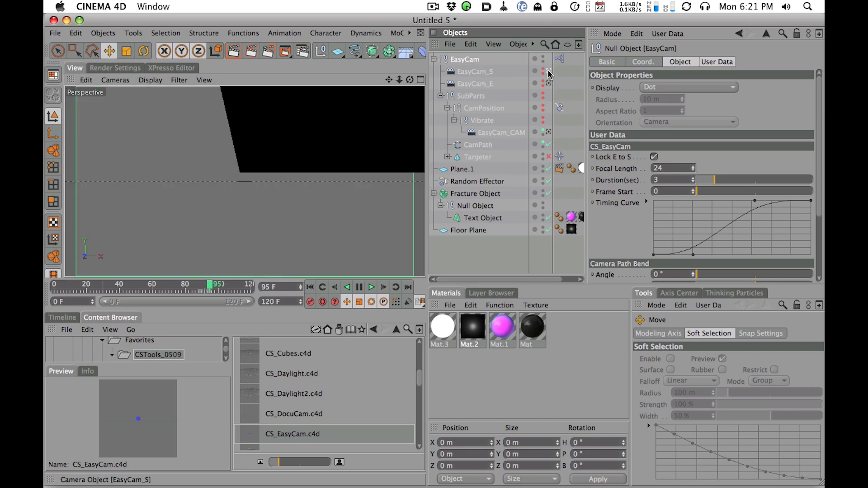
scroll(299, 162, down, 10)
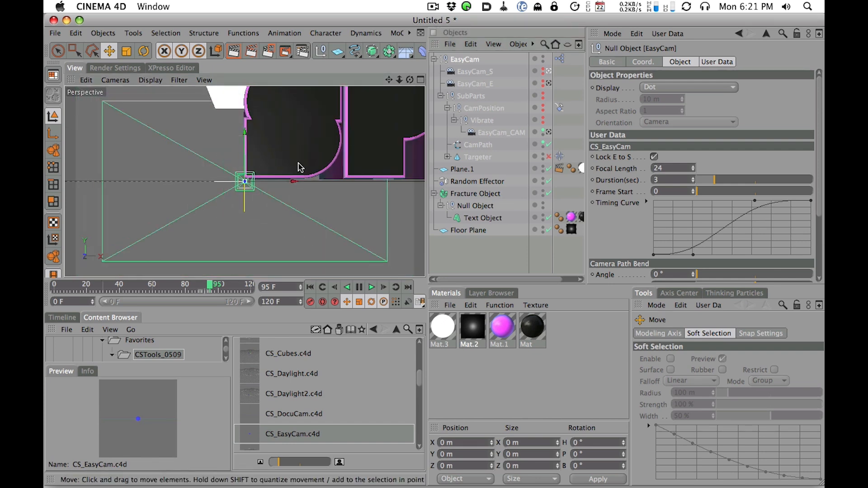
alt+right_drag(340, 139, 289, 170)
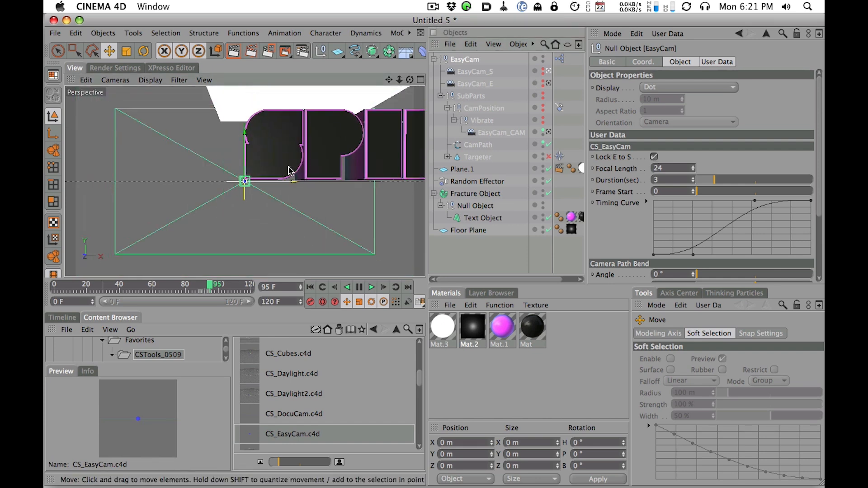
alt+drag(359, 153, 330, 144)
alt+drag(341, 172, 324, 194)
alt+right_drag(324, 195, 349, 182)
alt+drag(329, 194, 297, 193)
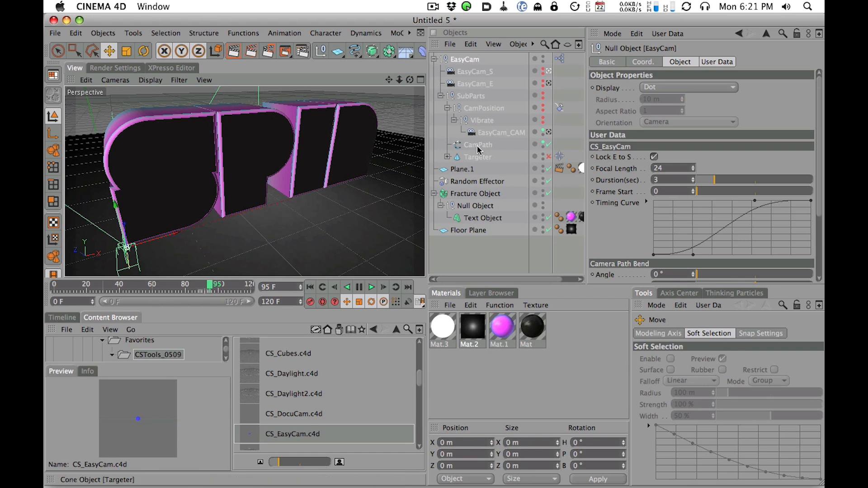
- Look through EasyCam_E and disable Lock E to S in EasyCam's user data
click(482, 85)
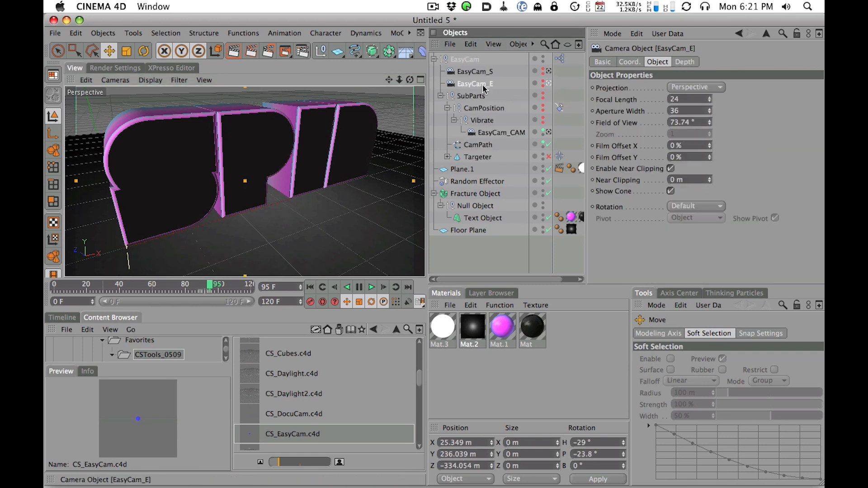
click(465, 60)
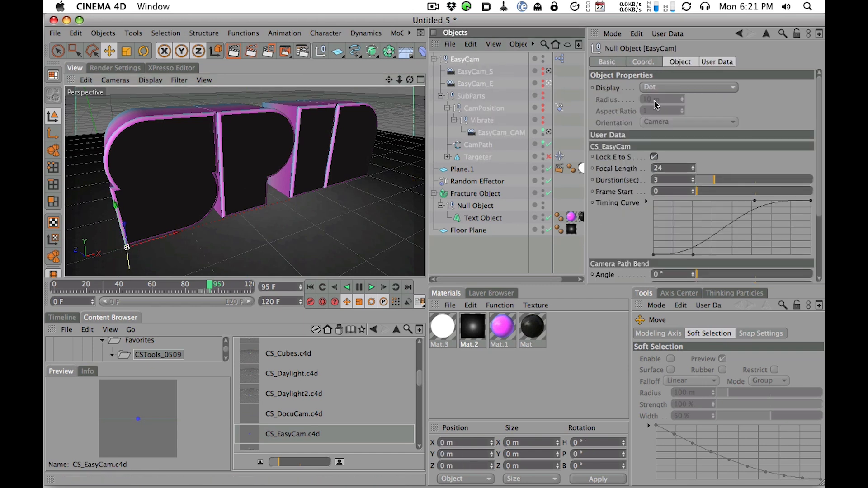
click(654, 157)
- Frame SPIN through EasyCam_E from high in front, at about X 285, Y 484, Z -286 m, pitched -50.5°, and test-render the view
click(484, 87)
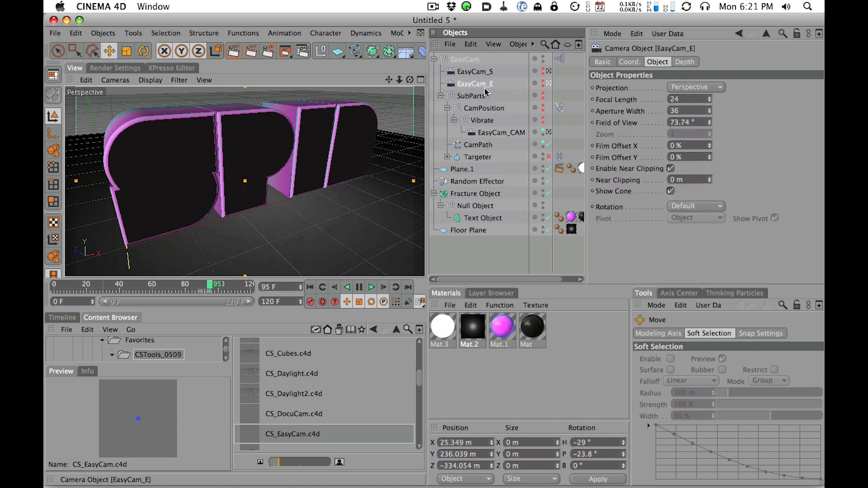
alt+drag(347, 141, 336, 168)
alt+middle_drag(335, 168, 265, 223)
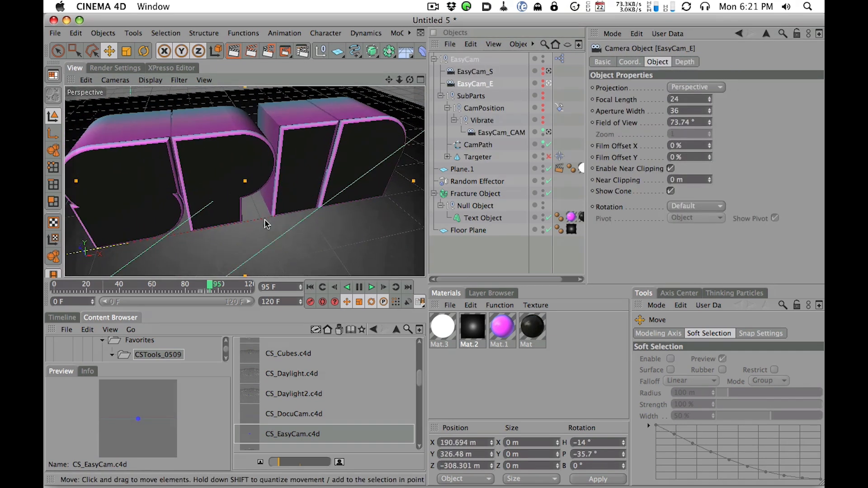
alt+drag(339, 145, 320, 164)
alt+middle_drag(343, 181, 297, 218)
alt+right_drag(297, 214, 238, 199)
alt+drag(315, 182, 309, 187)
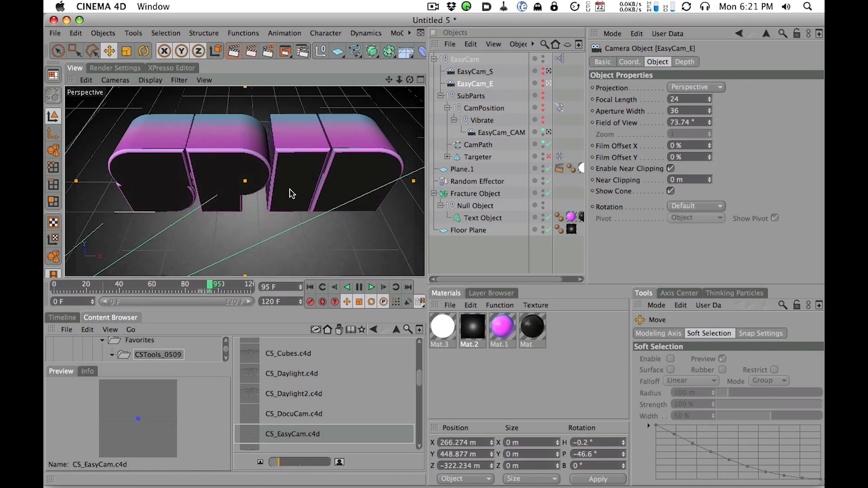
alt+middle_drag(290, 189, 287, 192)
alt+right_drag(285, 167, 308, 163)
alt+drag(295, 142, 298, 151)
alt+middle_drag(300, 158, 293, 185)
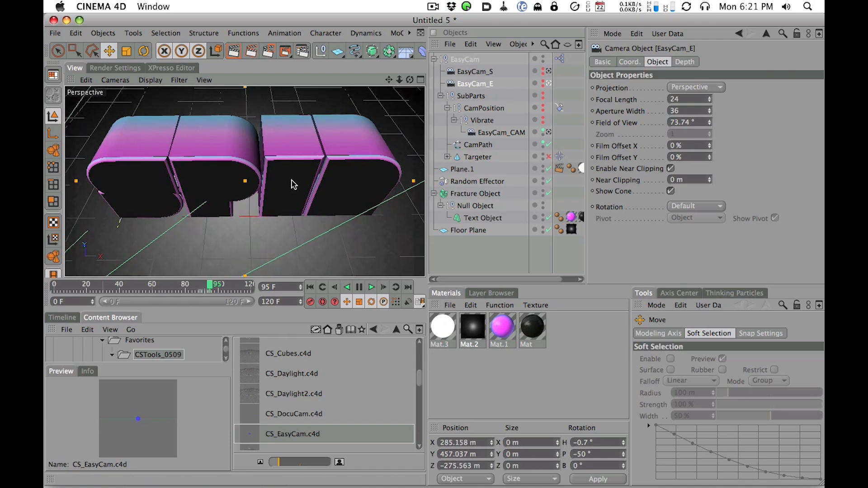
mouse_move(291, 180)
alt+mouse_down()
mouse_move(287, 188)
mouse_move(298, 195)
alt+mouse_up()
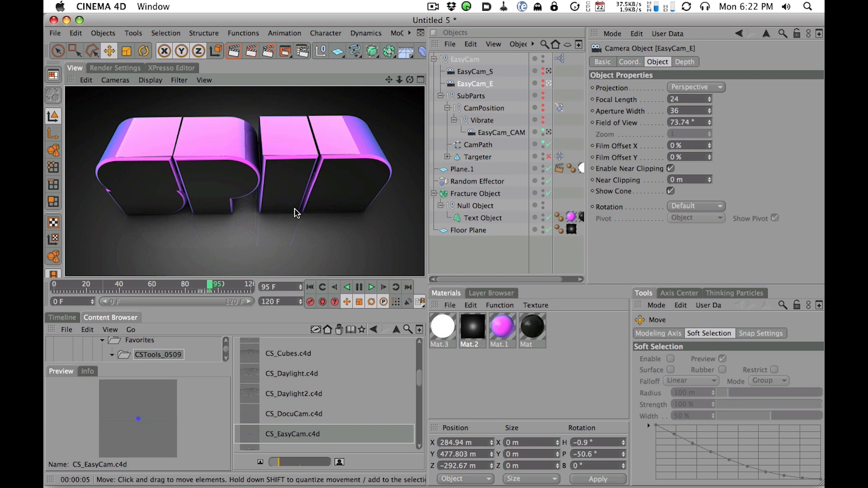
click(283, 196)
drag(283, 205, 286, 210)
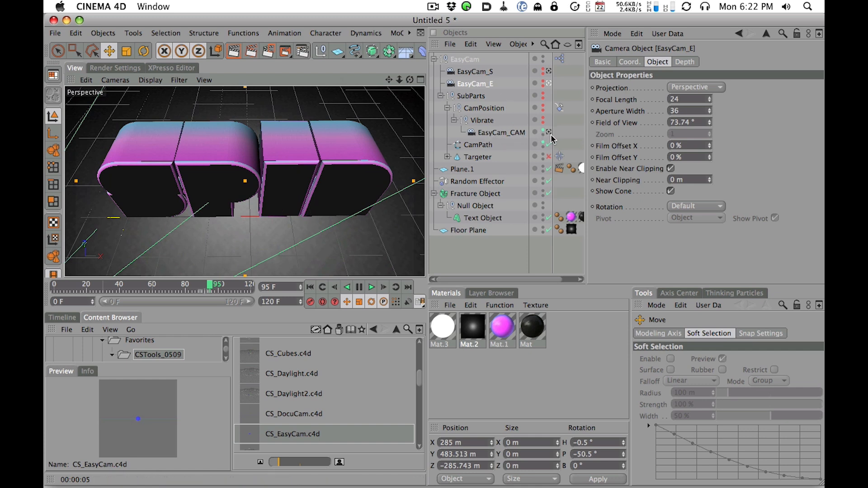
- Play the animation through EasyCam_CAM and set EasyCam's duration to 4 seconds
click(371, 288)
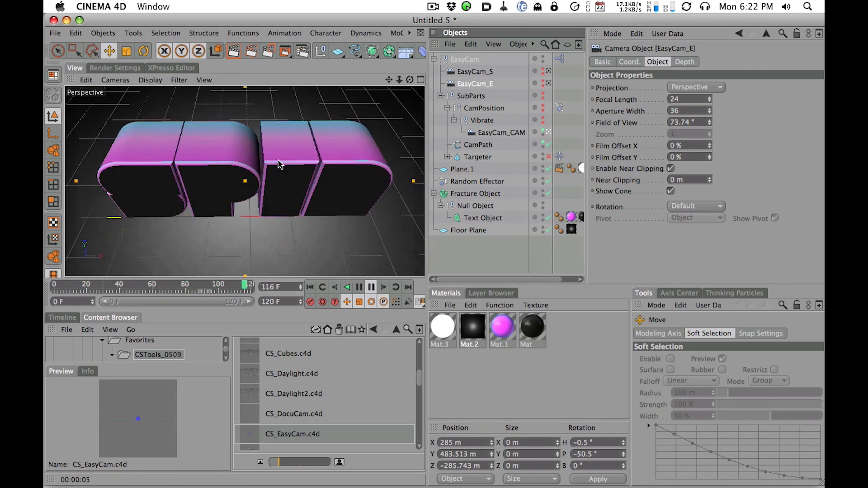
click(464, 59)
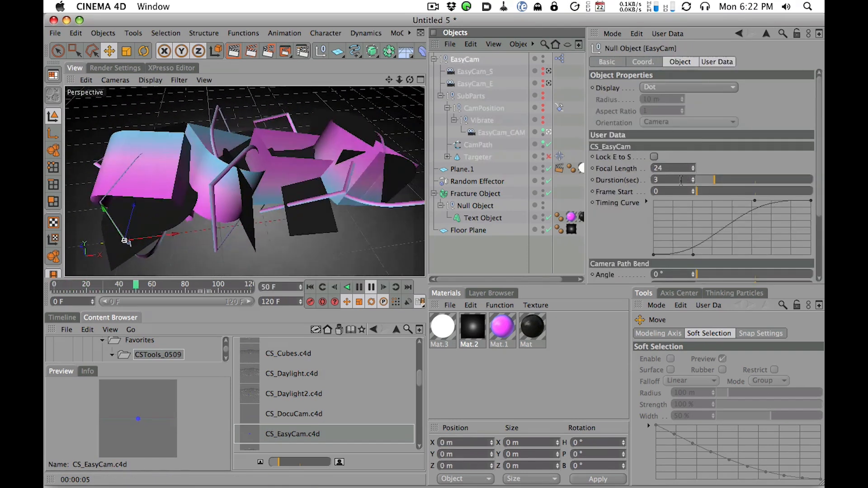
drag(681, 180, 605, 177)
text(4)
key(Return)
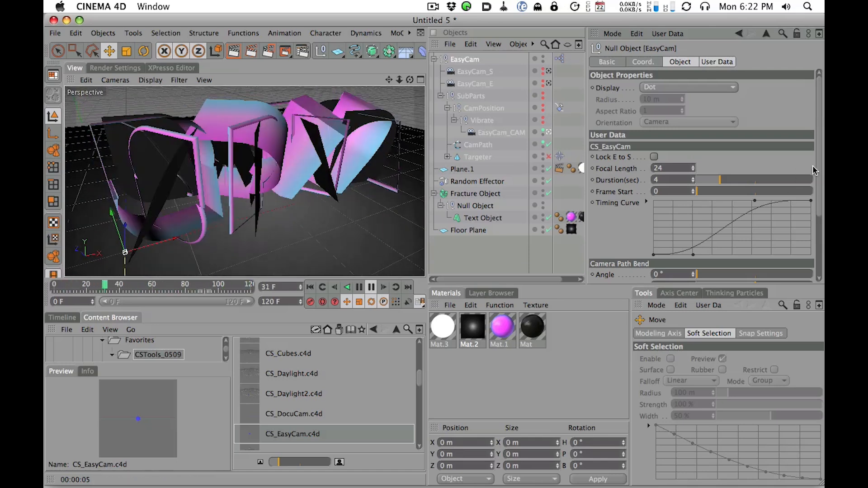
- Bend EasyCam's camera path with an angle of 102° and a strength of 14.3%, checking the curve in the Top view
drag(817, 174, 817, 233)
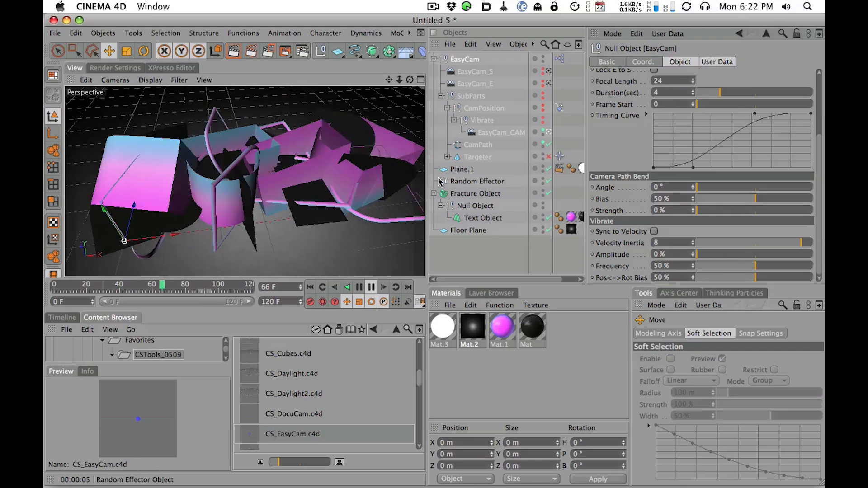
middle_click(99, 151)
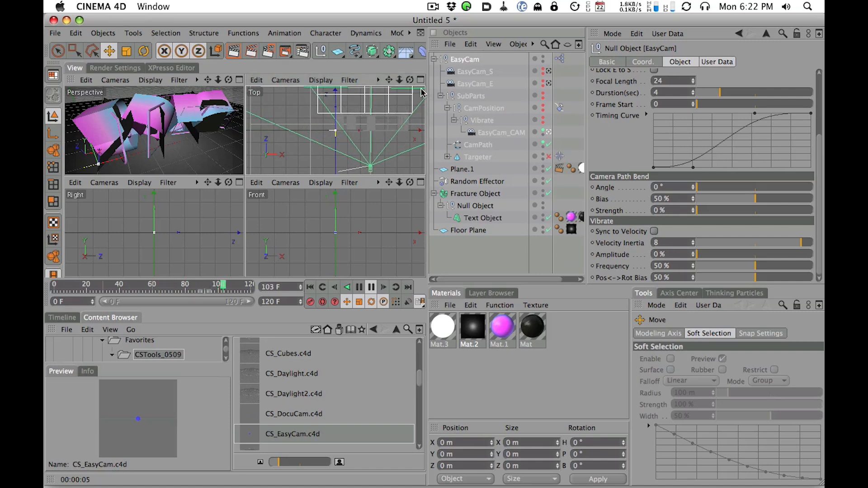
middle_click(421, 92)
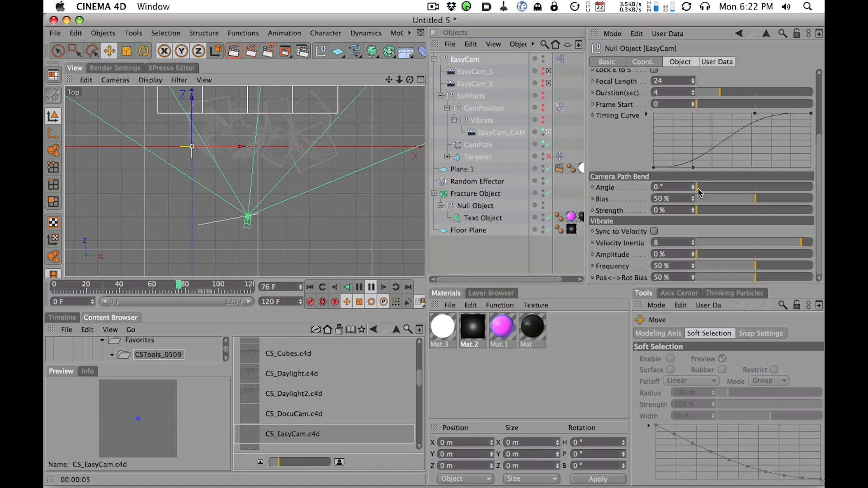
mouse_move(707, 215)
mouse_down()
mouse_move(714, 213)
mouse_move(708, 188)
mouse_up()
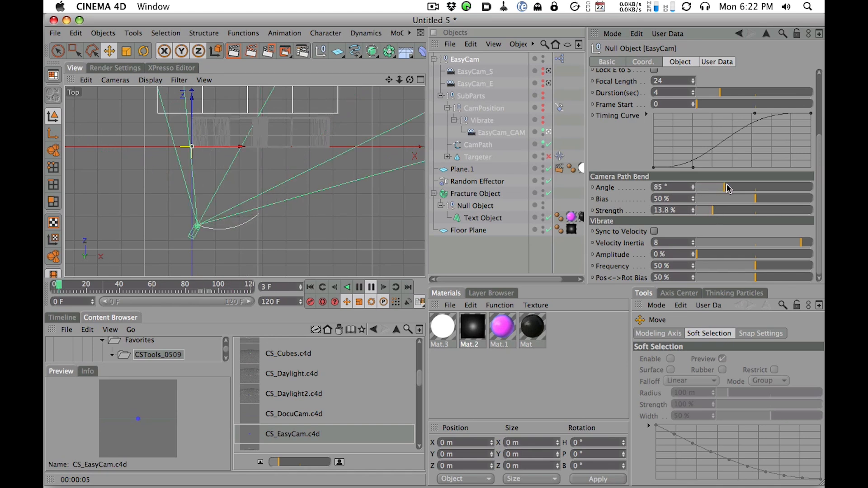
drag(703, 194, 763, 196)
mouse_move(722, 214)
mouse_down()
mouse_move(789, 188)
mouse_move(703, 191)
mouse_move(775, 189)
mouse_move(740, 194)
mouse_up()
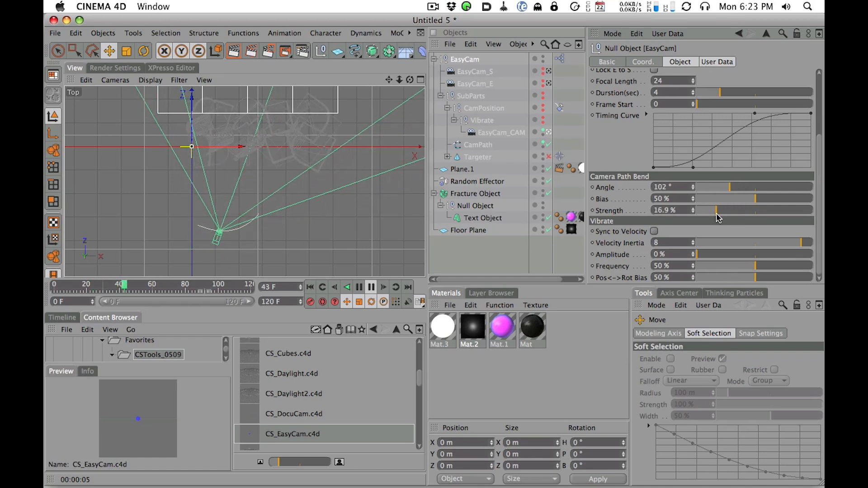
drag(716, 210, 715, 209)
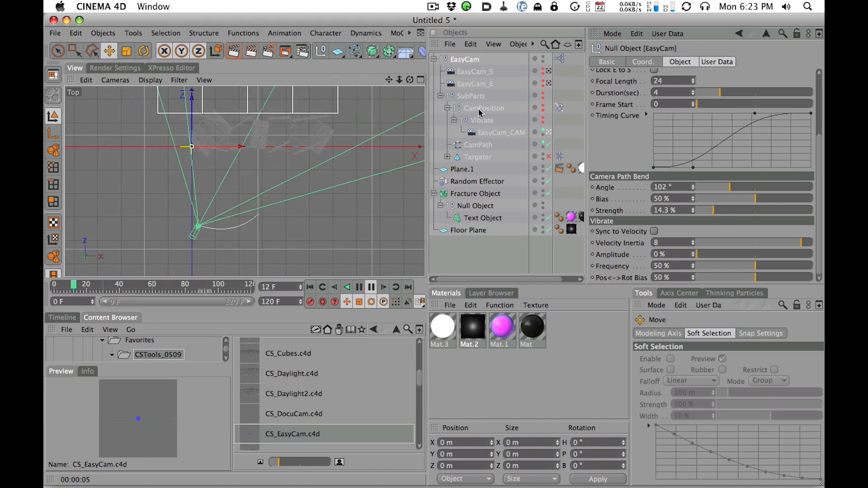
- Pull EasyCam_S back at frame 0 to about X 14, Y 246, Z -355 m, and play through EasyCam_CAM
click(421, 80)
click(239, 80)
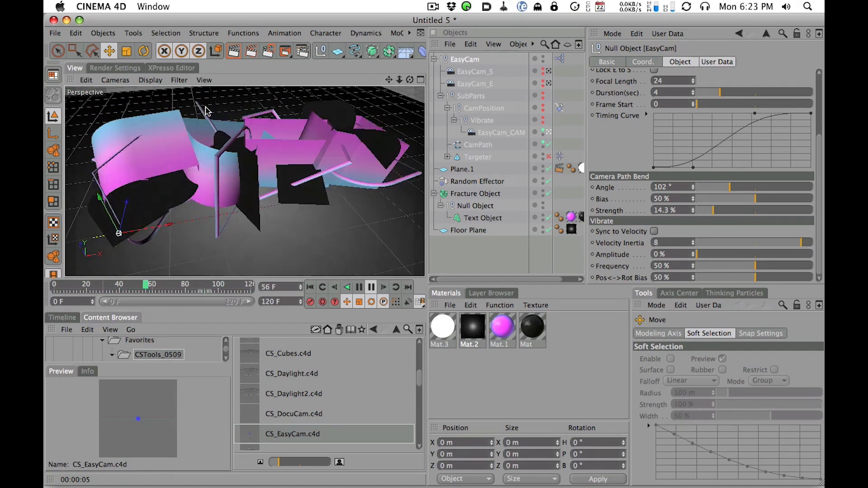
click(371, 288)
drag(119, 290, 56, 289)
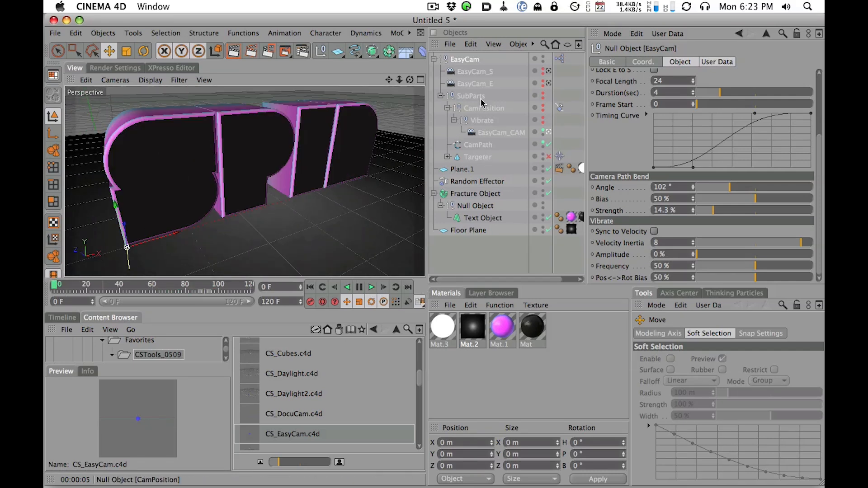
click(548, 71)
click(475, 72)
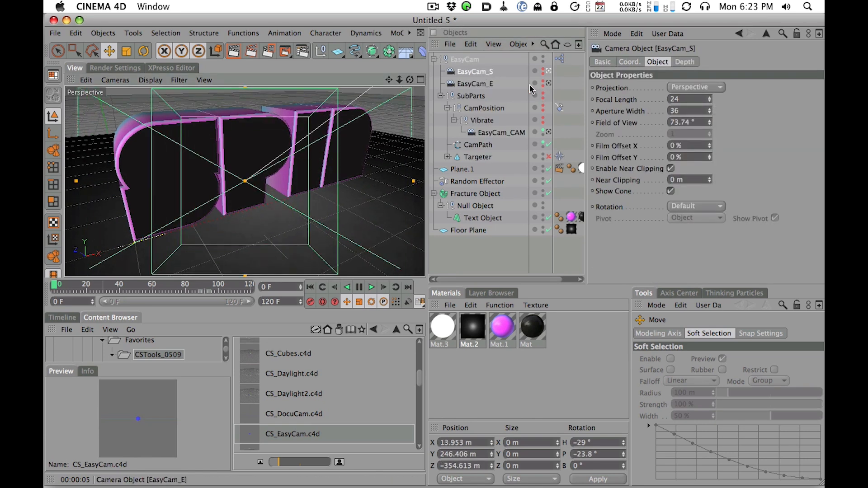
click(549, 132)
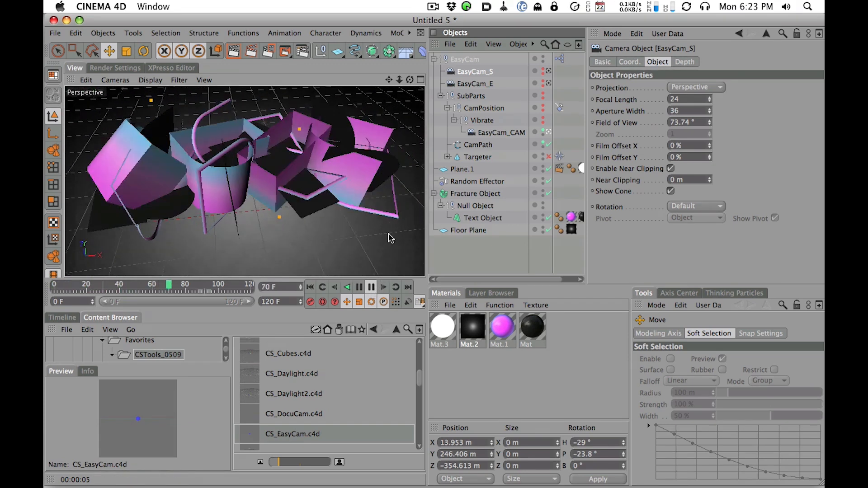
- Set EasyCam's focal length to 22
click(474, 62)
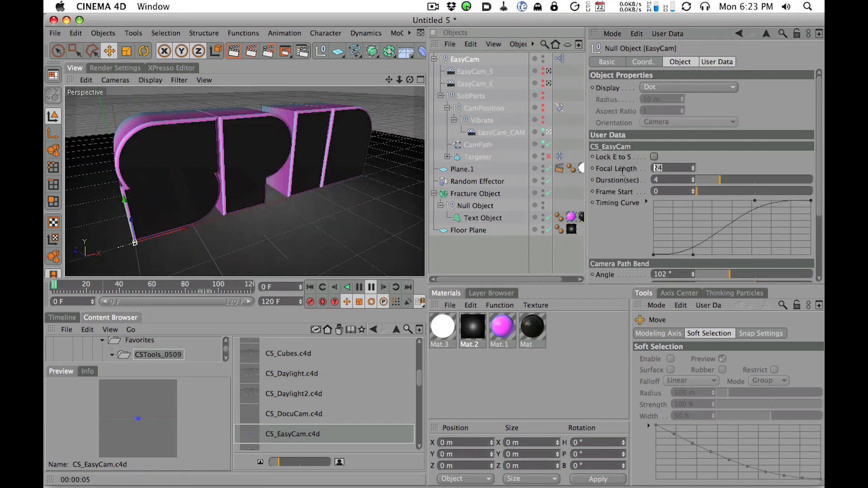
text(22)
key(Return)
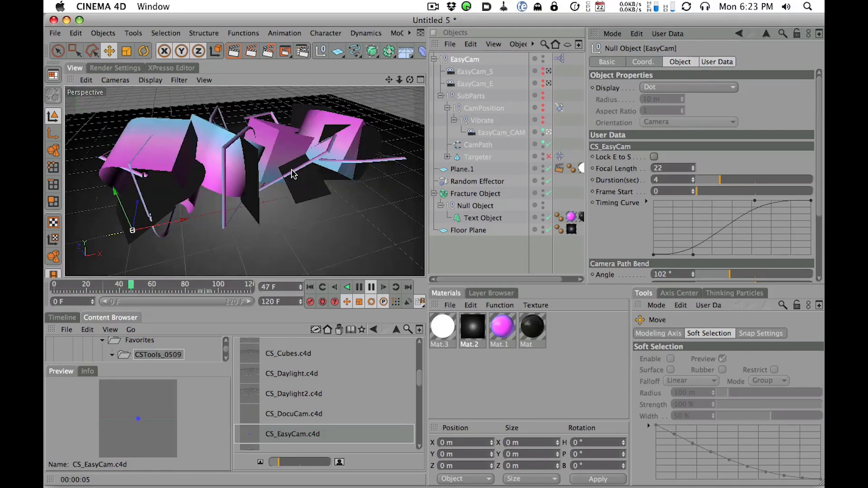
- Test-render the EasyCam_CAM view at frame 106 and at frame 0
click(234, 51)
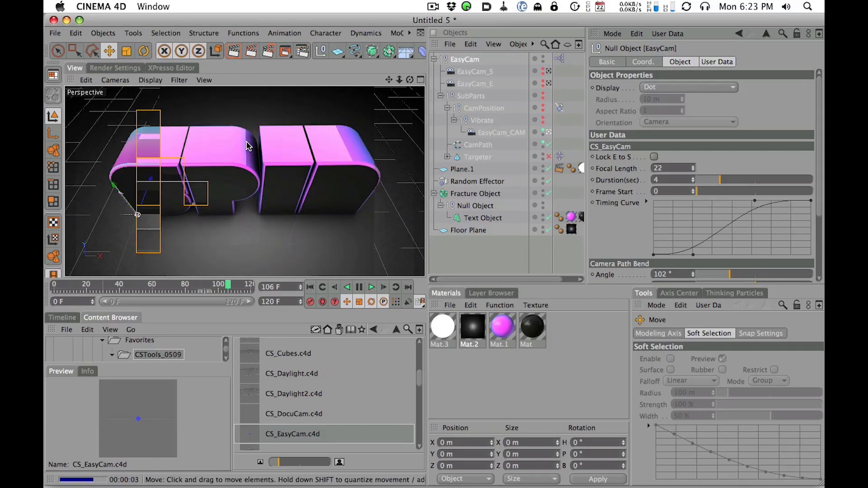
click(56, 285)
click(234, 51)
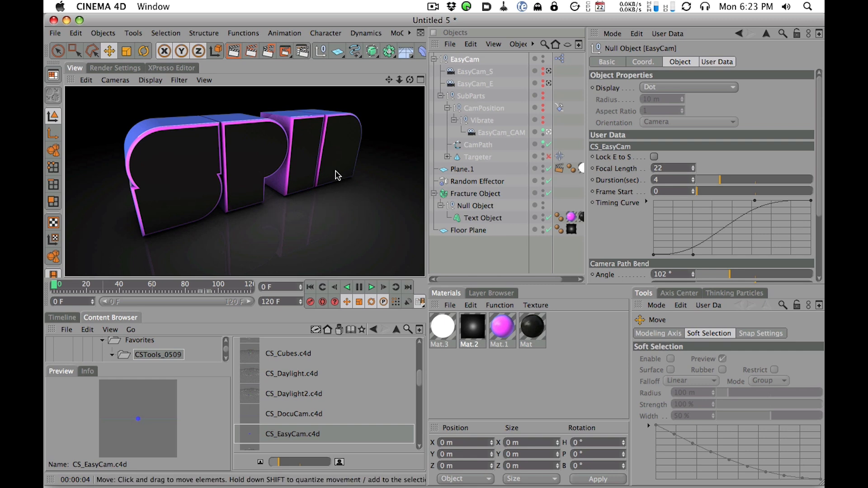
- Move the middle knot of Mat.2's circular colour gradient slightly outward to widen the floor glow, and test-render the view
double_click(478, 325)
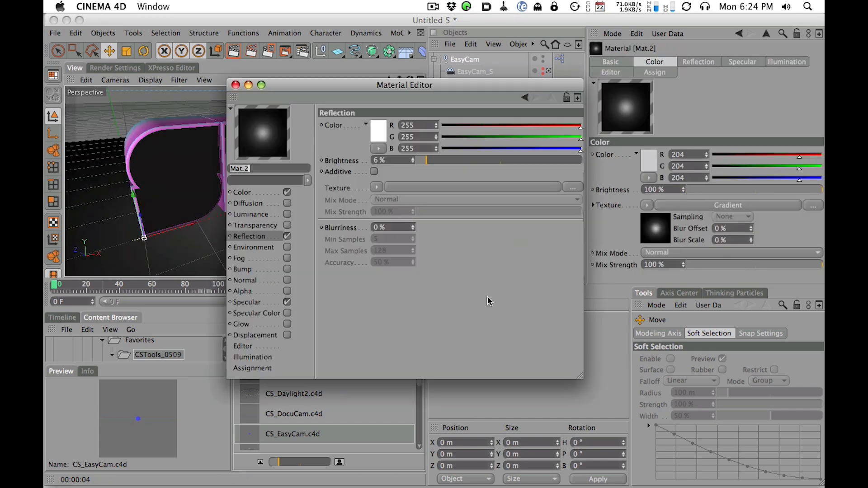
click(254, 194)
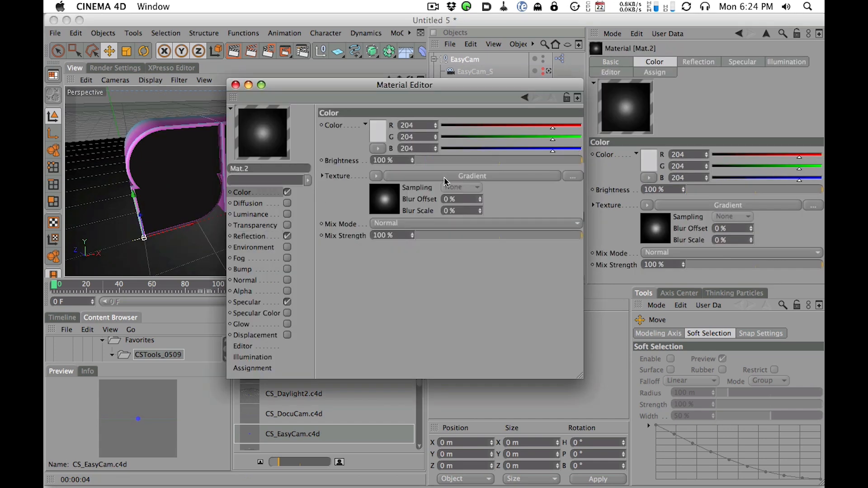
click(427, 177)
click(428, 201)
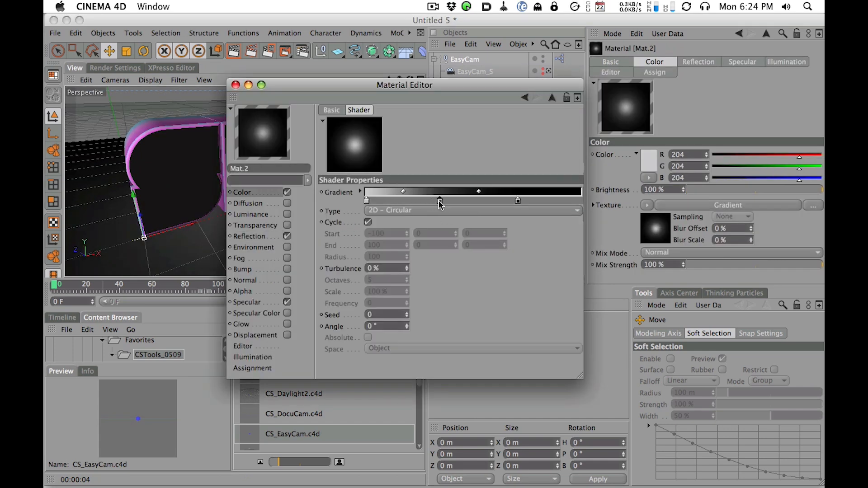
click(235, 85)
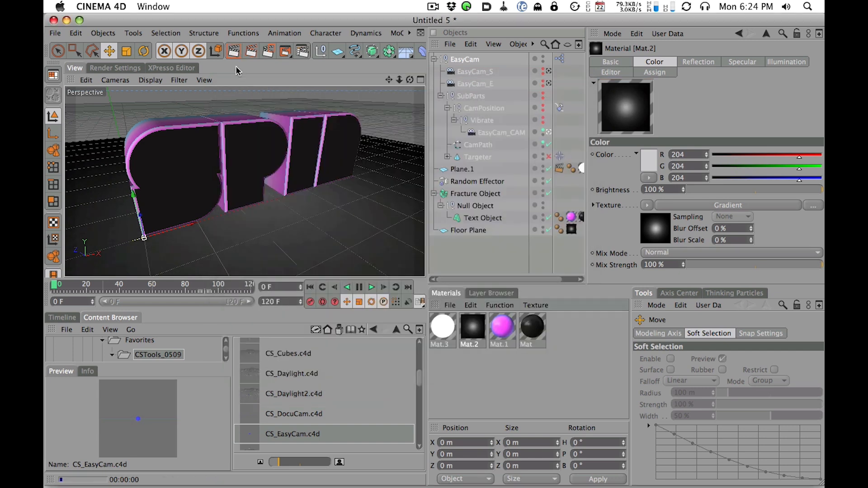
key(ctrl+r)
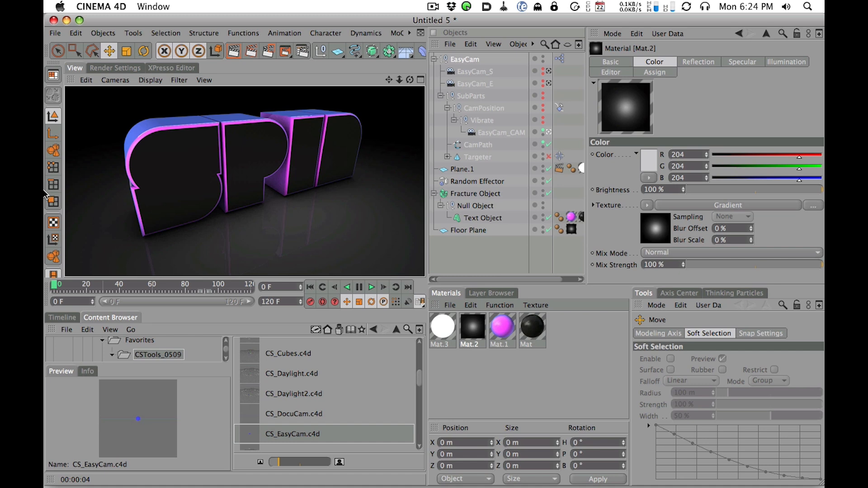
- Review the anti-aliasing and ambient occlusion options in the render settings
click(128, 69)
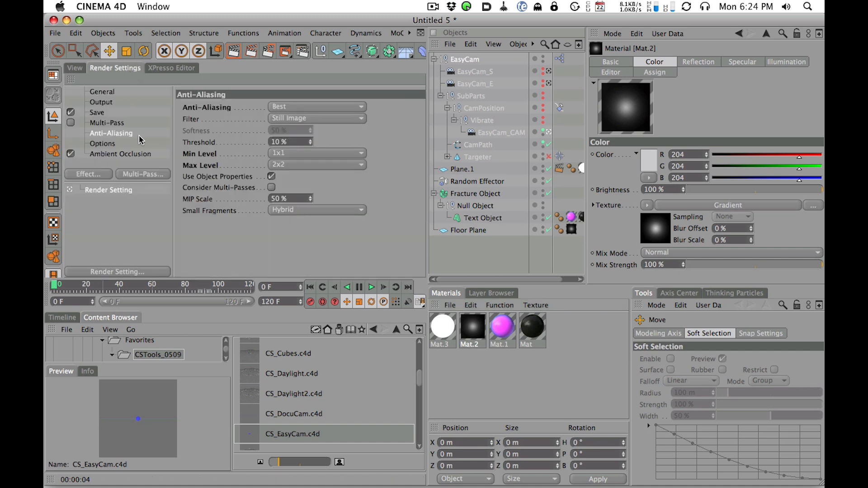
click(121, 154)
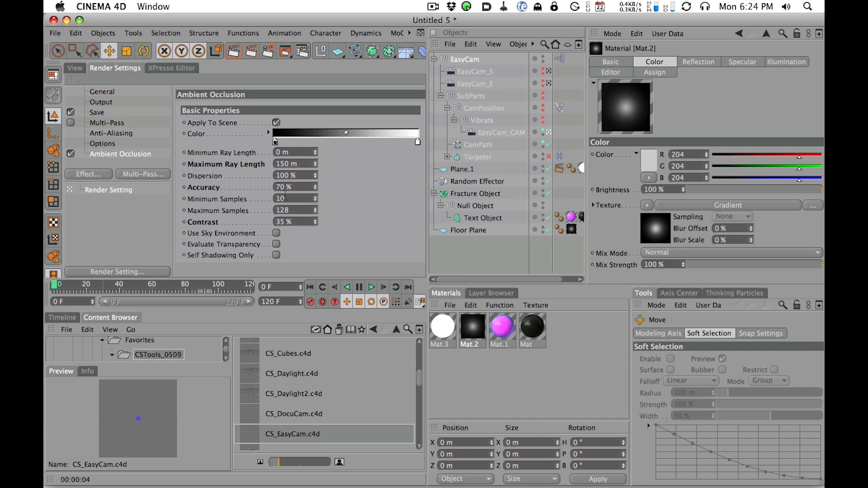
click(74, 68)
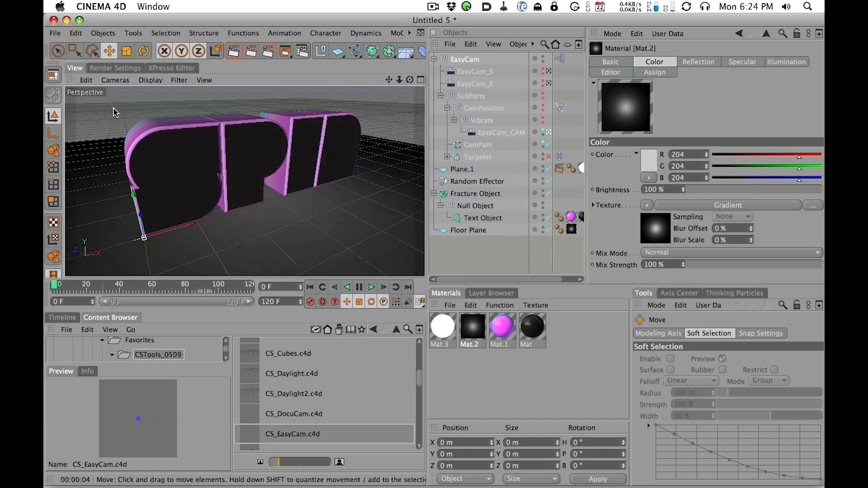
click(116, 67)
click(74, 68)
click(114, 68)
- Set the render output width to 800 pixels with an HDTV (16:9) film aspect, and lock the ratio
click(109, 103)
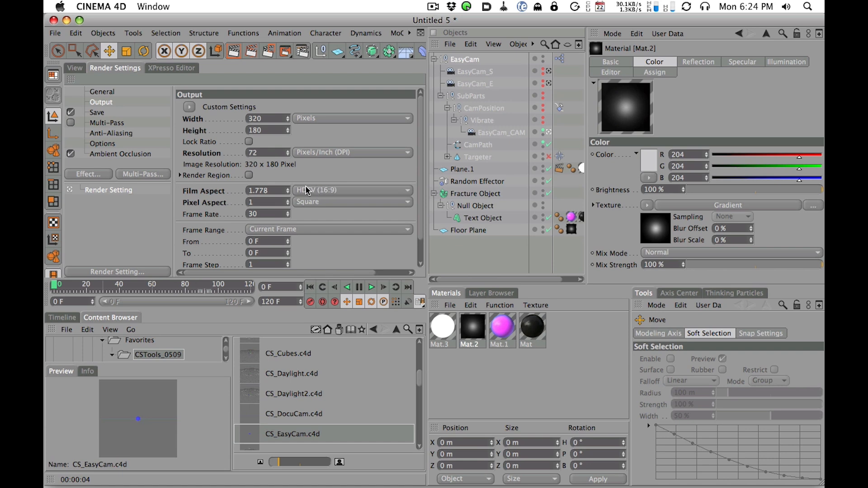
click(268, 119)
text(800)
key(Return)
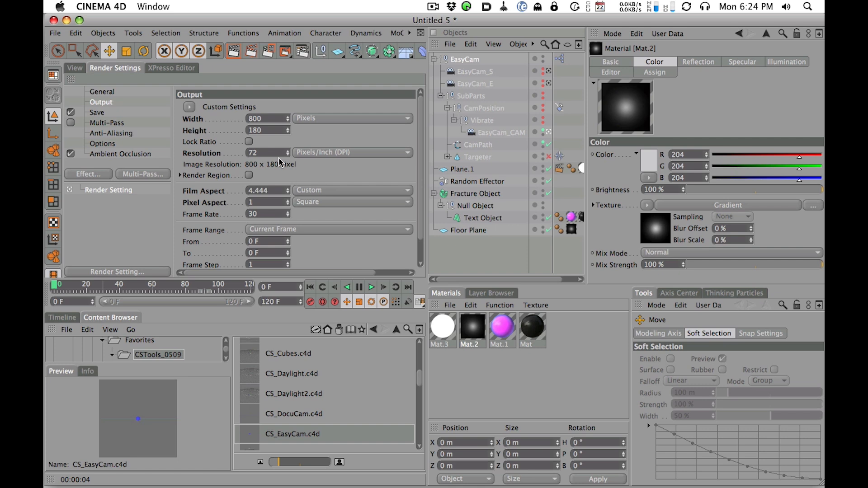
click(328, 195)
click(330, 238)
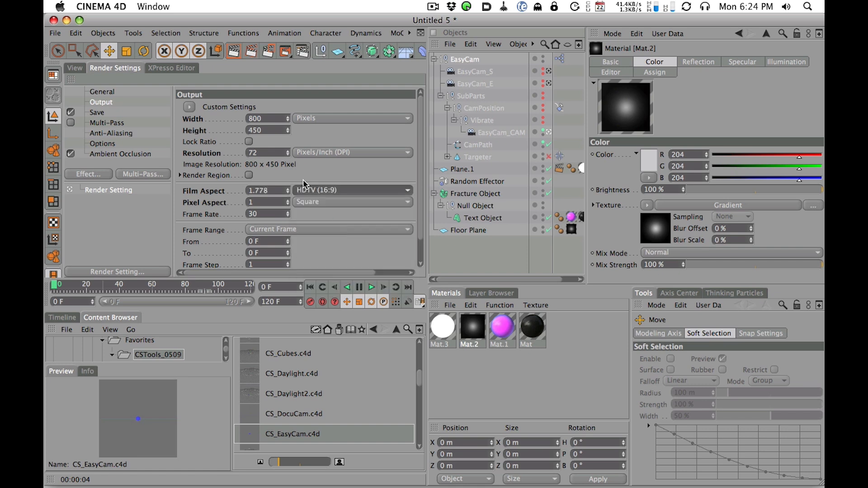
click(249, 142)
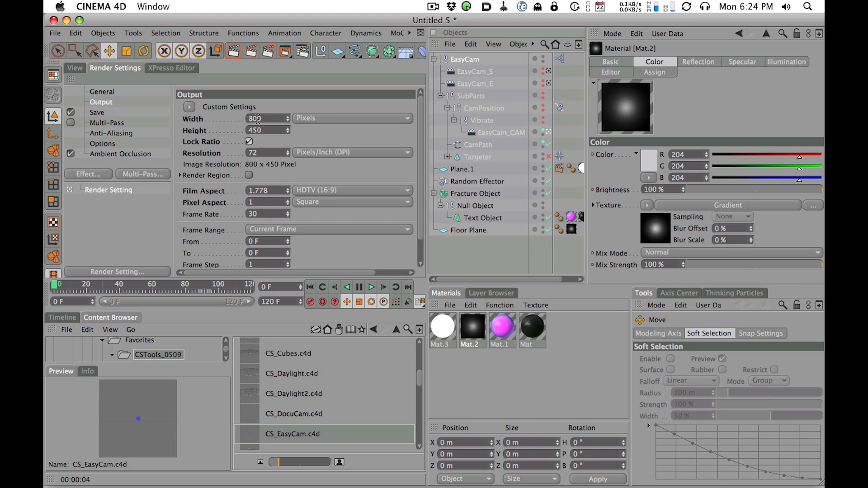
click(73, 68)
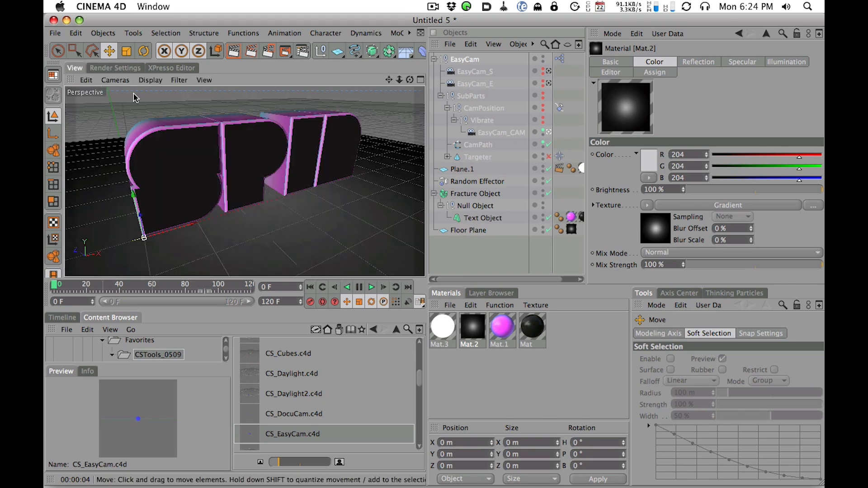
click(120, 68)
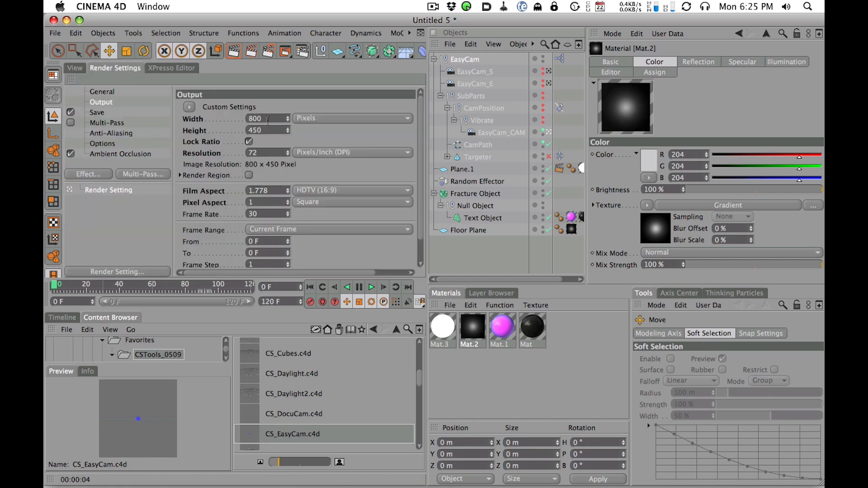
double_click(267, 119)
click(320, 194)
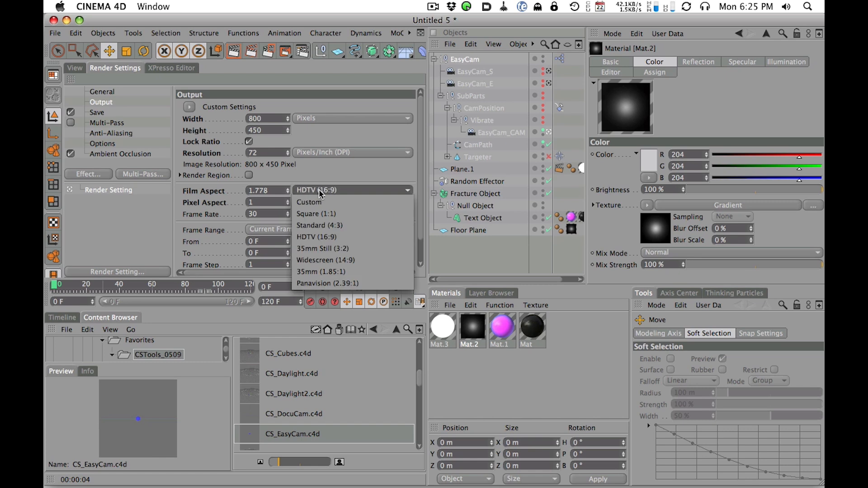
click(325, 236)
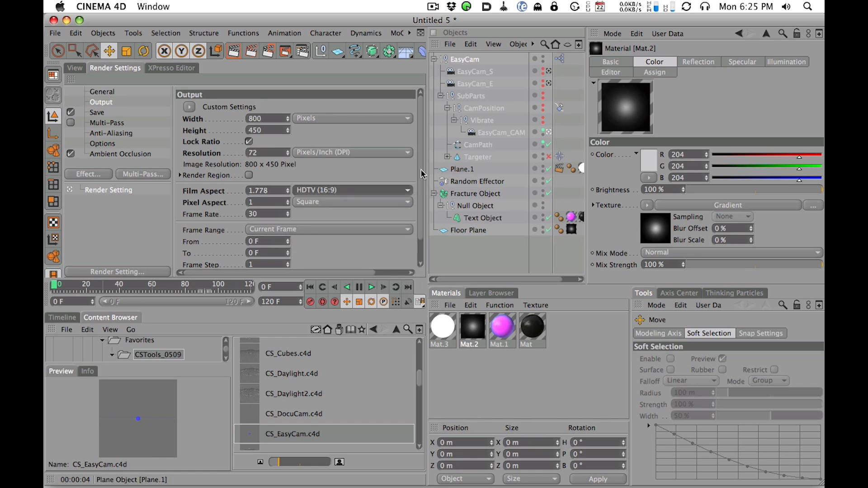
- Set the render output's frame range to All Frames
scroll(273, 226, down, 2)
click(277, 206)
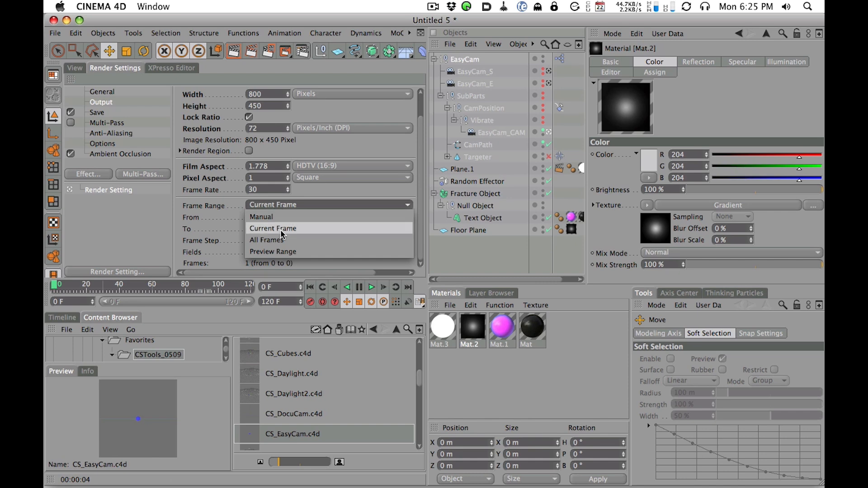
click(306, 237)
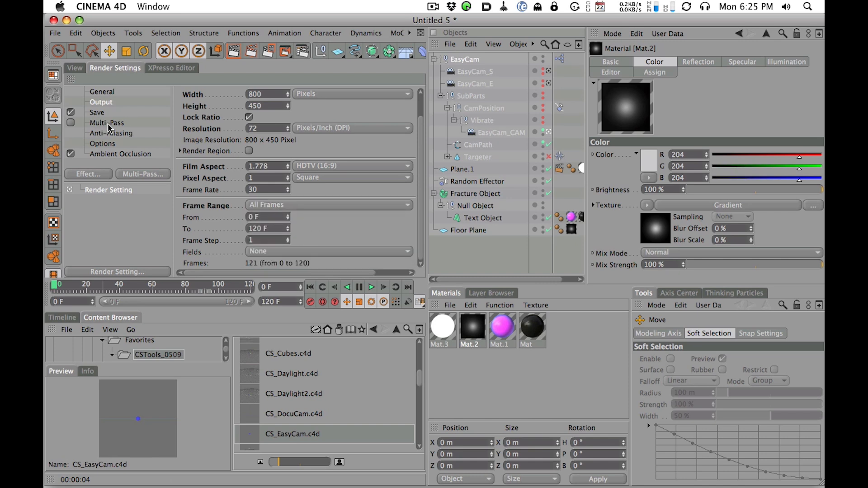
- Start choosing the save location for the rendered image sequence, browsing the parent folders of Slow1
click(98, 114)
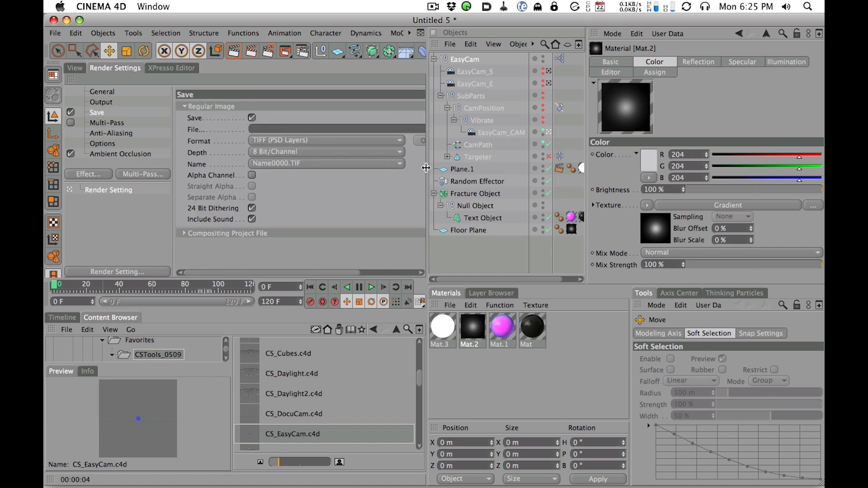
drag(586, 138, 632, 138)
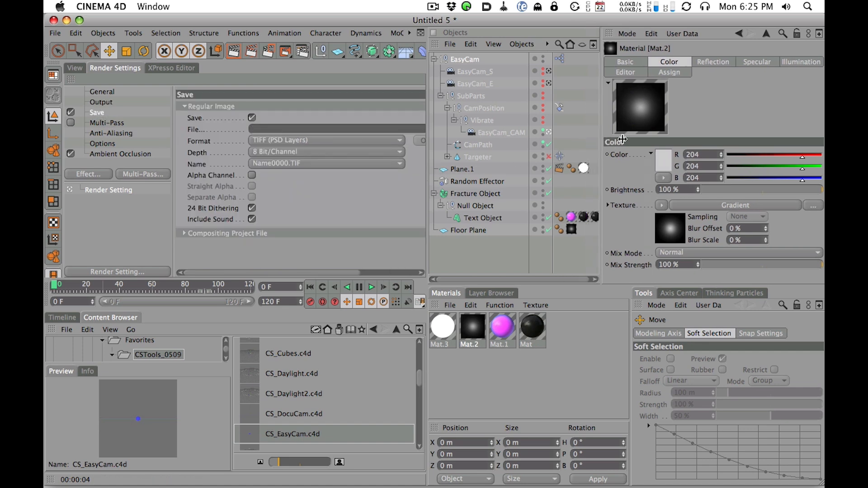
drag(350, 272, 398, 272)
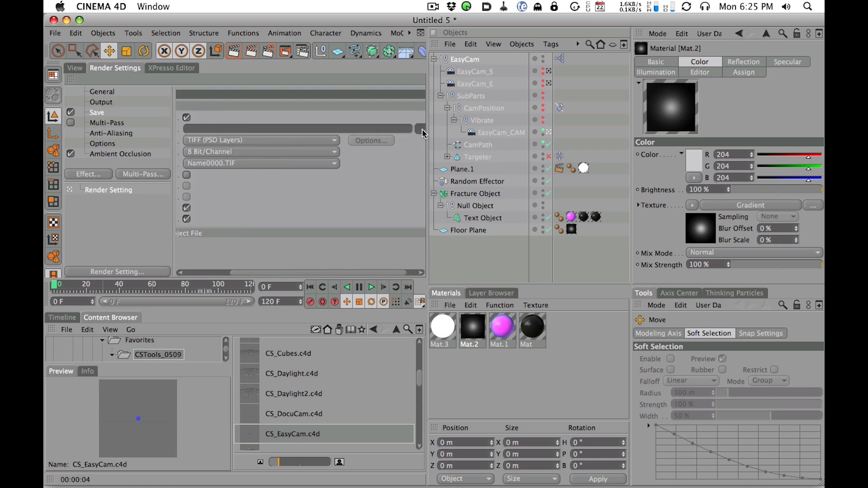
click(330, 128)
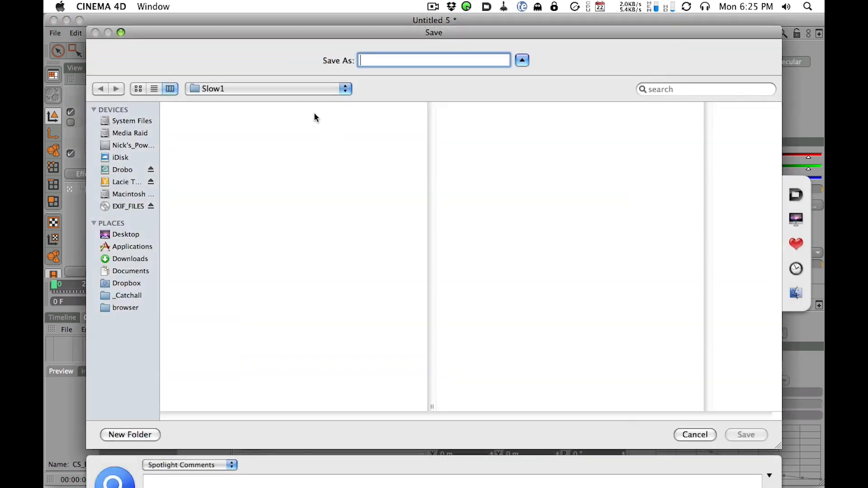
click(272, 90)
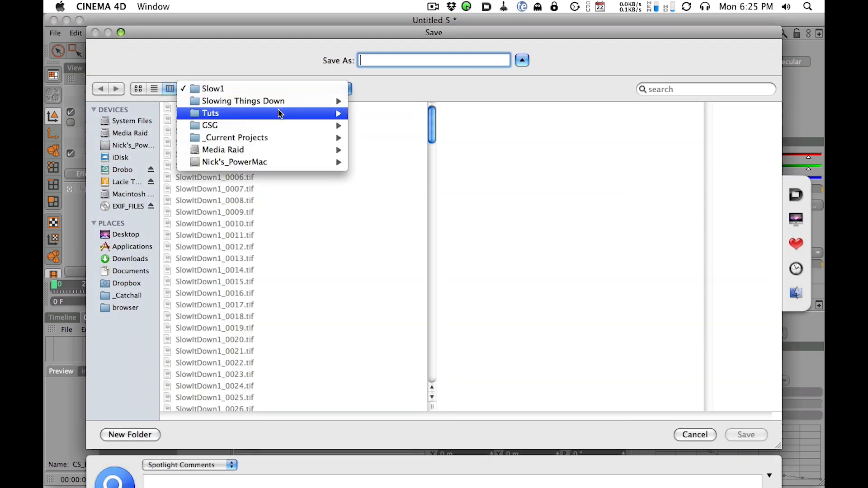
- Create a folder named Render3 inside the Simple Text Spin folder under Tuts for the render output
click(284, 115)
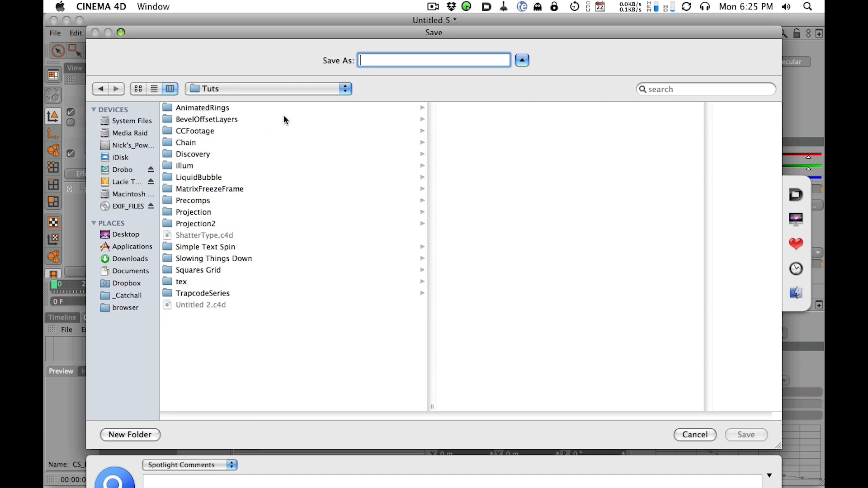
click(212, 248)
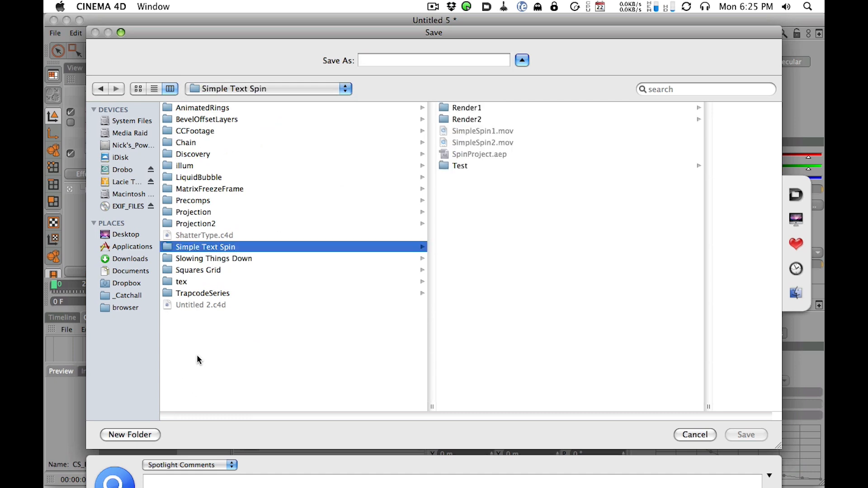
click(131, 435)
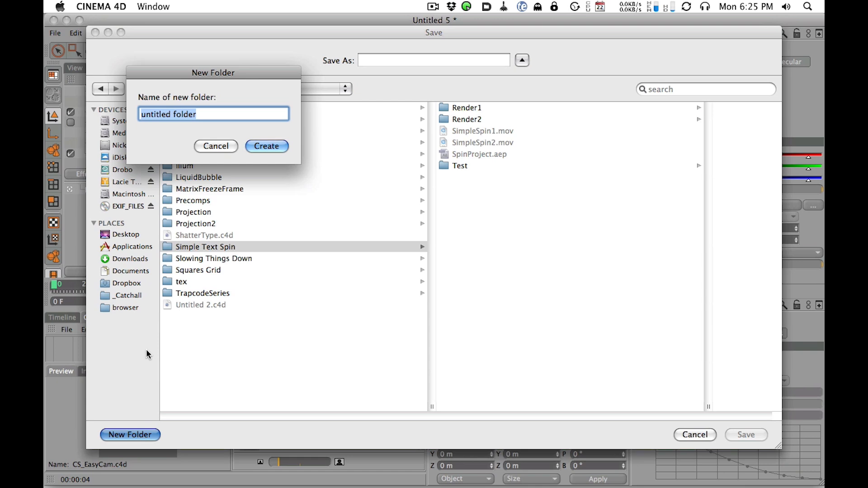
text(Render3)
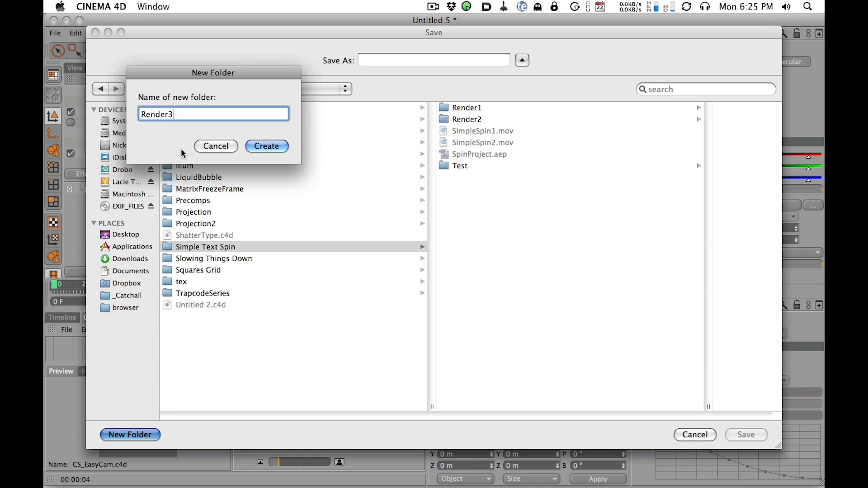
drag(260, 72, 322, 90)
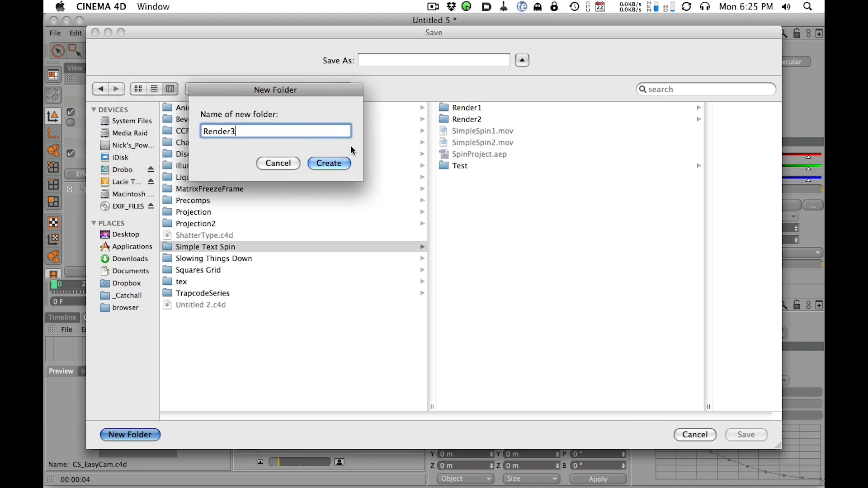
click(330, 164)
- Name the render output file TextSPIN3 and save its path in the Render3 folder
click(427, 59)
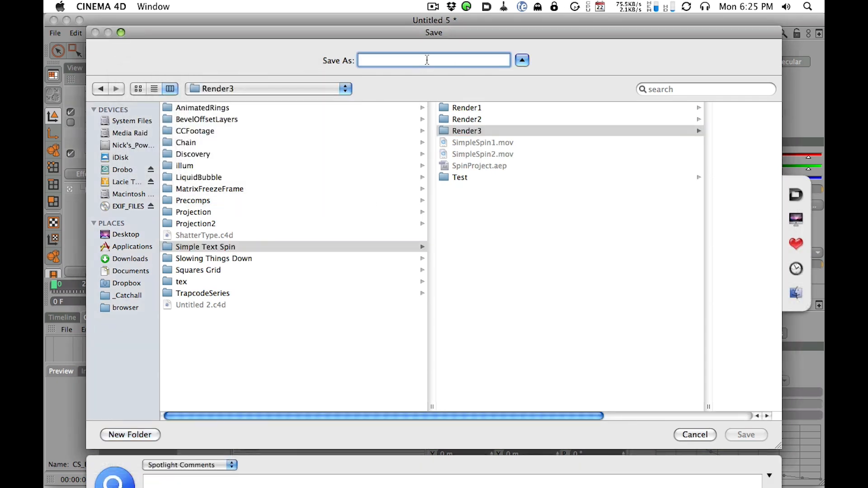
text(TextSPIN)
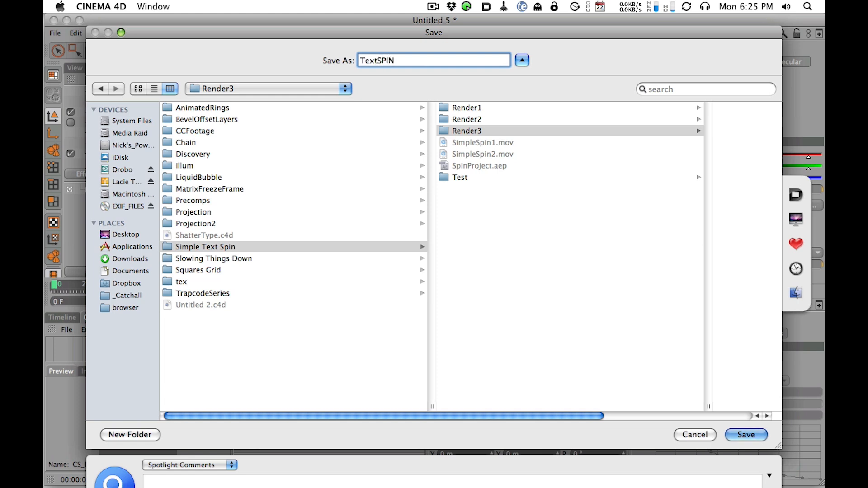
text(3)
key(Return)
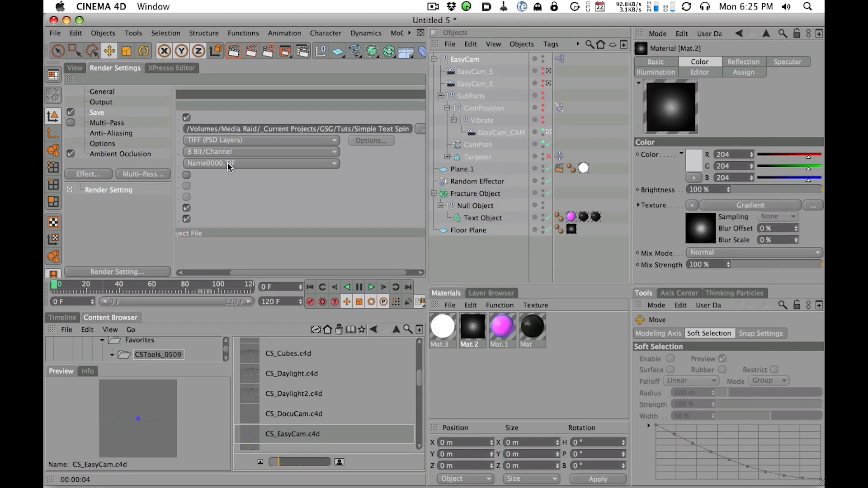
- Review the Save, Multi-Pass, Anti-Aliasing, Options and Ambient Occlusion render settings, and return to the perspective view
drag(289, 273, 242, 272)
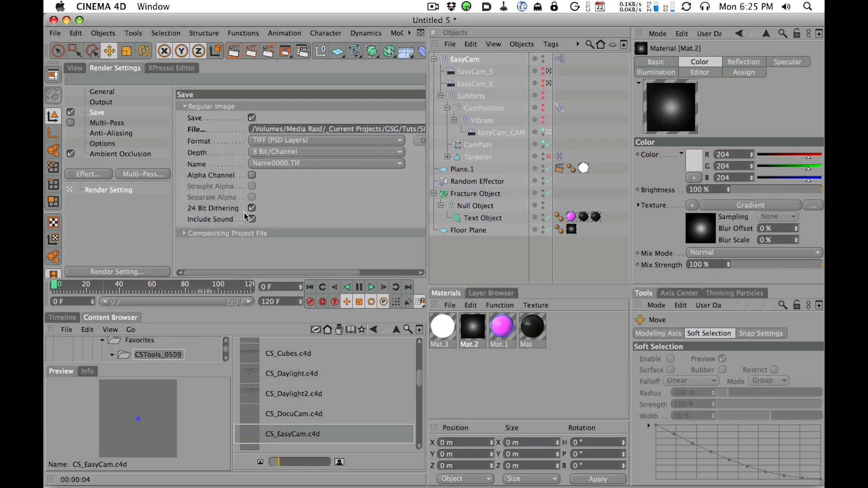
click(183, 235)
click(184, 235)
click(183, 233)
click(183, 232)
click(109, 122)
click(108, 104)
click(108, 122)
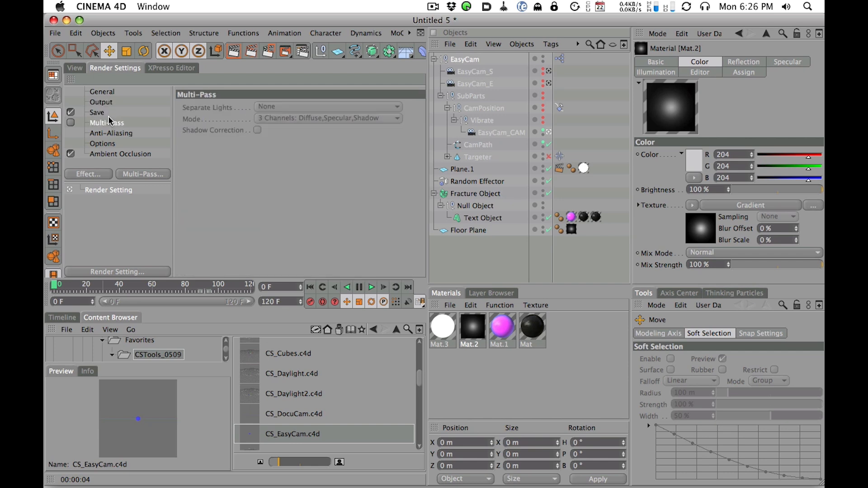
click(113, 133)
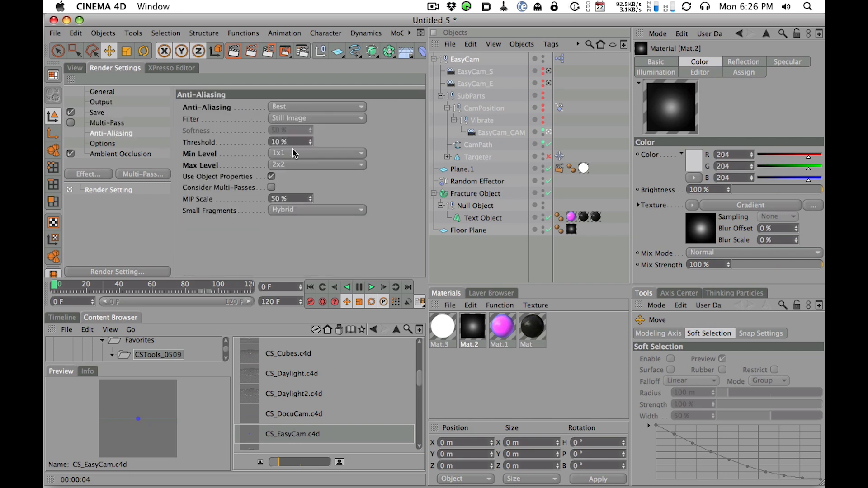
click(111, 144)
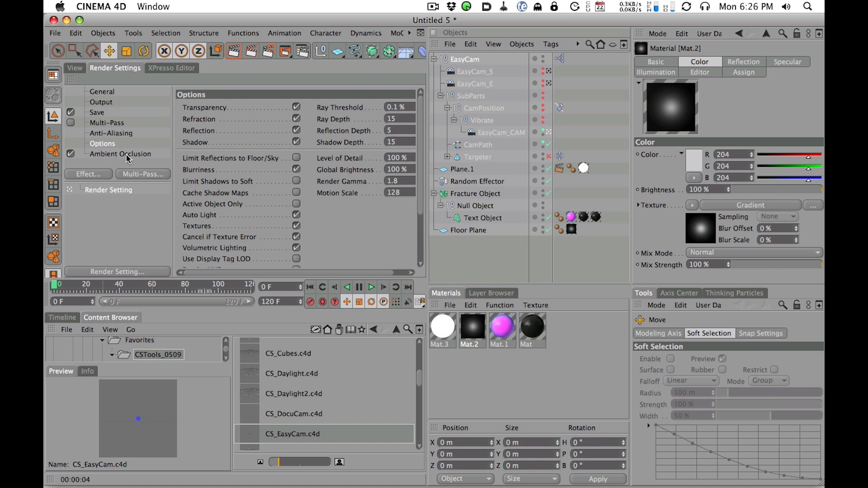
click(118, 154)
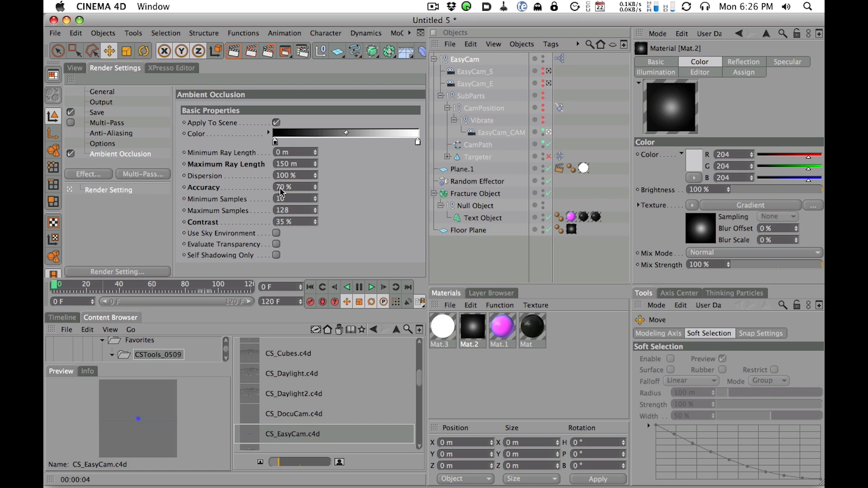
click(75, 69)
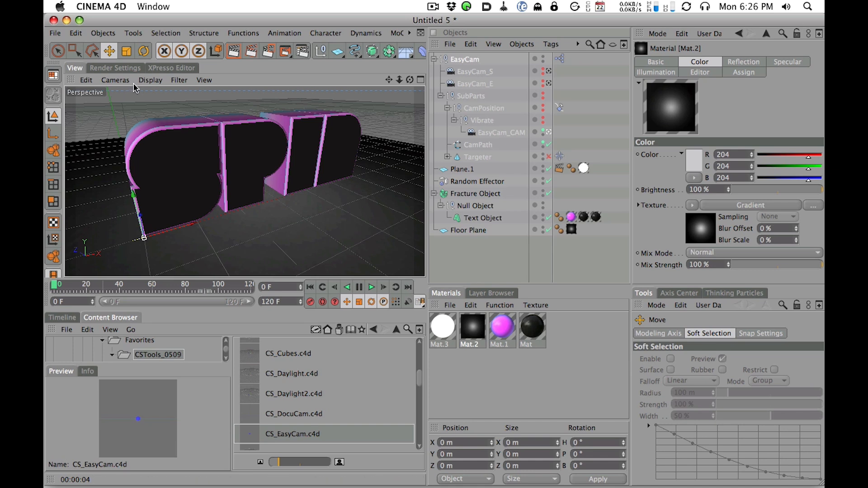
- Save the project as SimpleSpin3d.c4d in the Simple Text Spin folder and render it to the Picture Viewer
key(super+s)
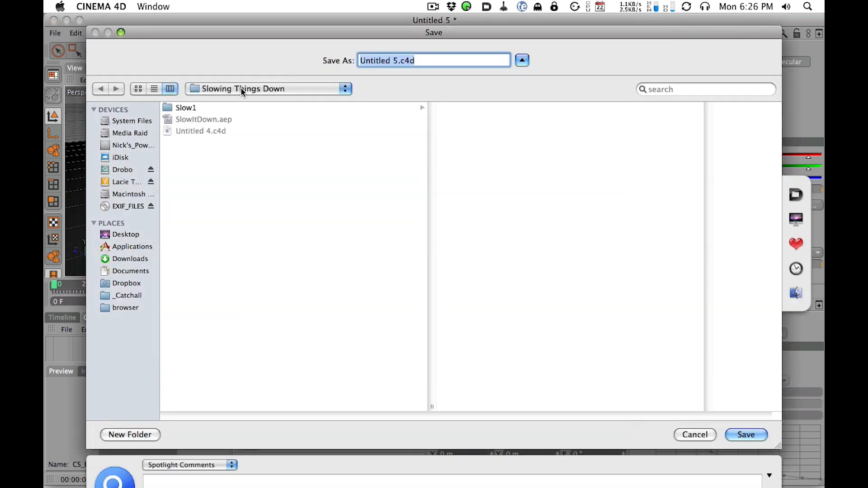
click(244, 88)
click(244, 104)
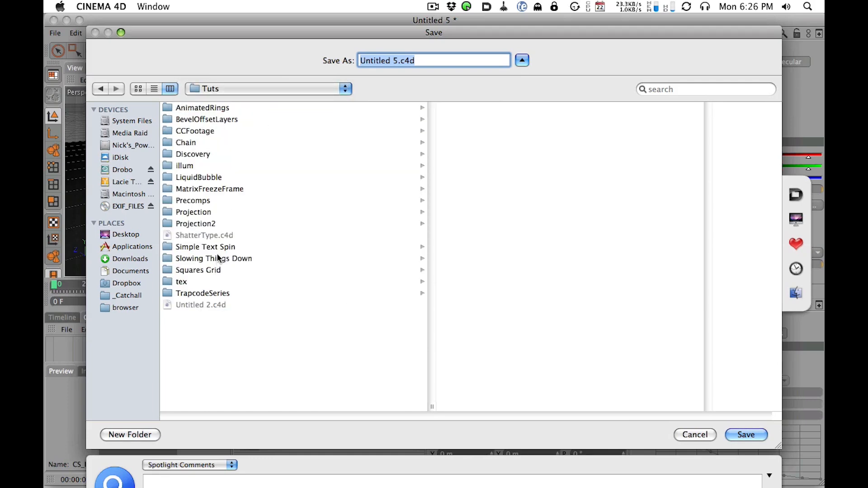
click(213, 250)
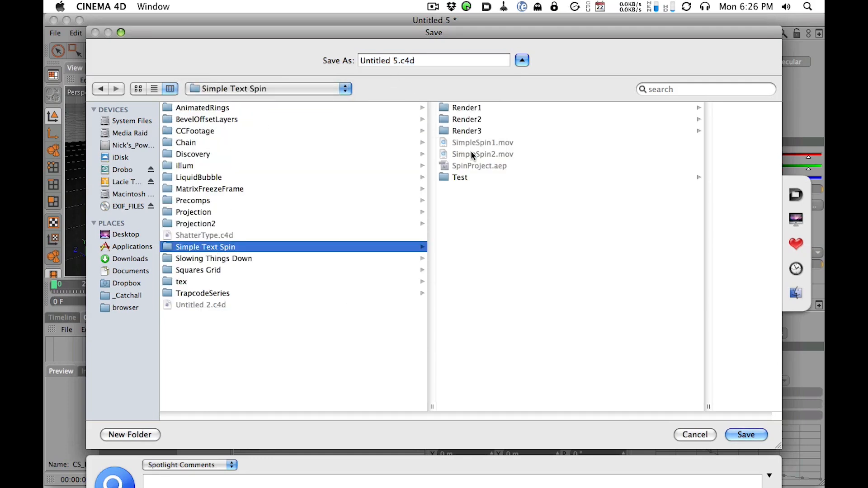
click(402, 60)
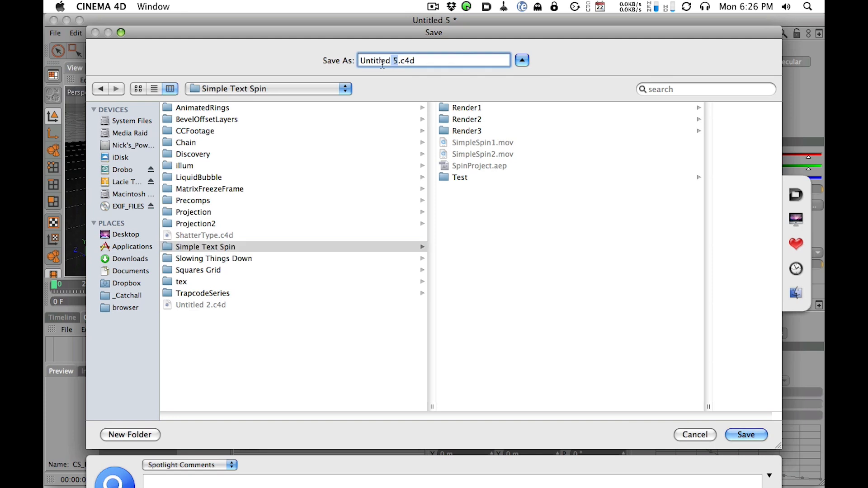
text(SimpleSpin)
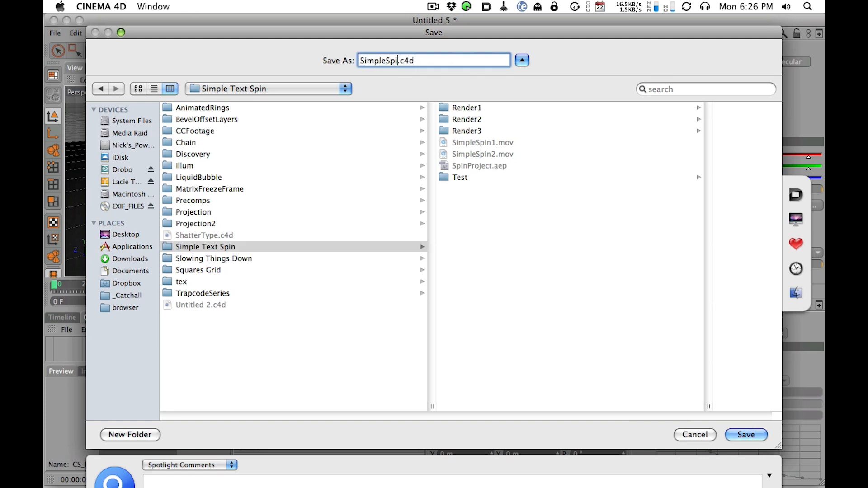
text(Proje)
key(BackSpace)
key(BackSpace)
key(BackSpace)
key(BackSpace)
key(BackSpace)
text(3d)
key(Return)
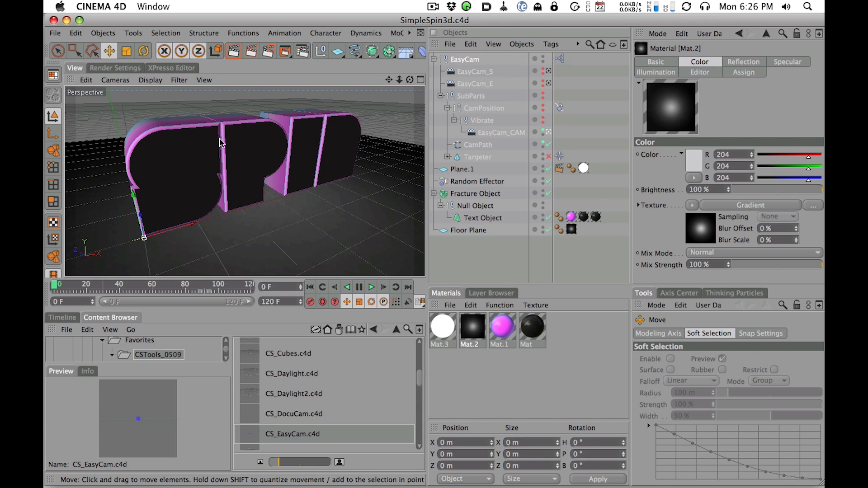
key(shift+r)
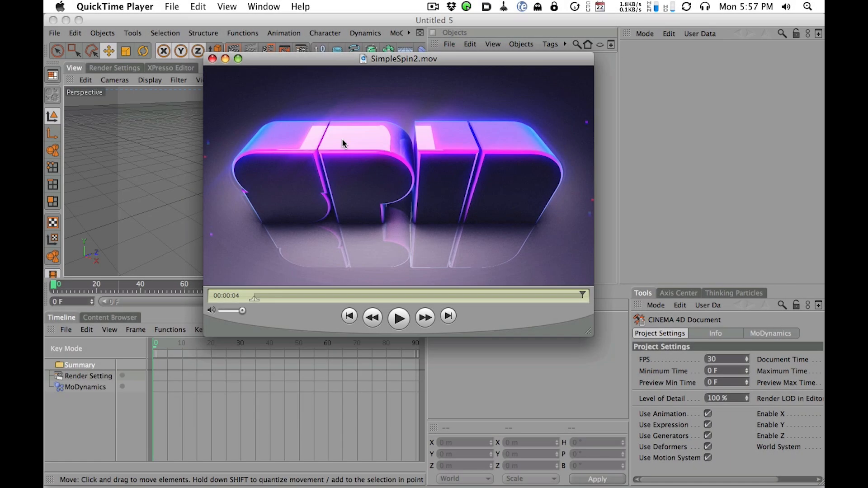
- Play the SimpleSpin2.mov reference movie to examine the finished spinning text animation
click(398, 318)
click(399, 319)
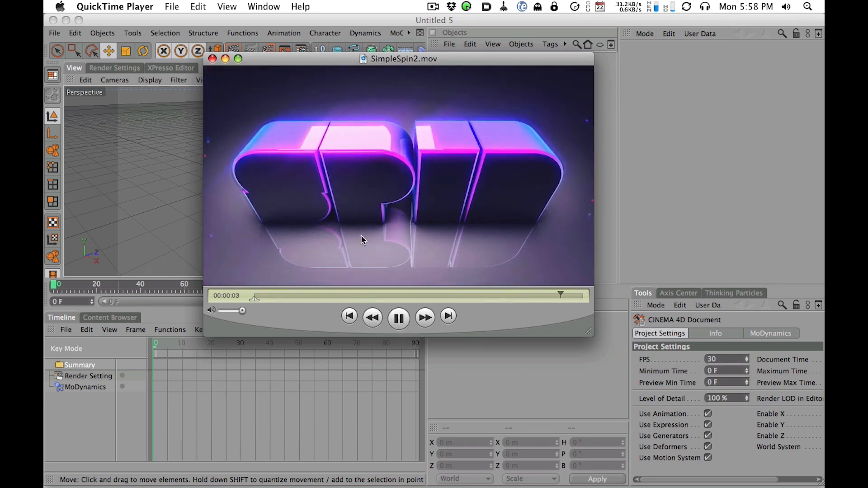
key(space)
drag(340, 59, 380, 29)
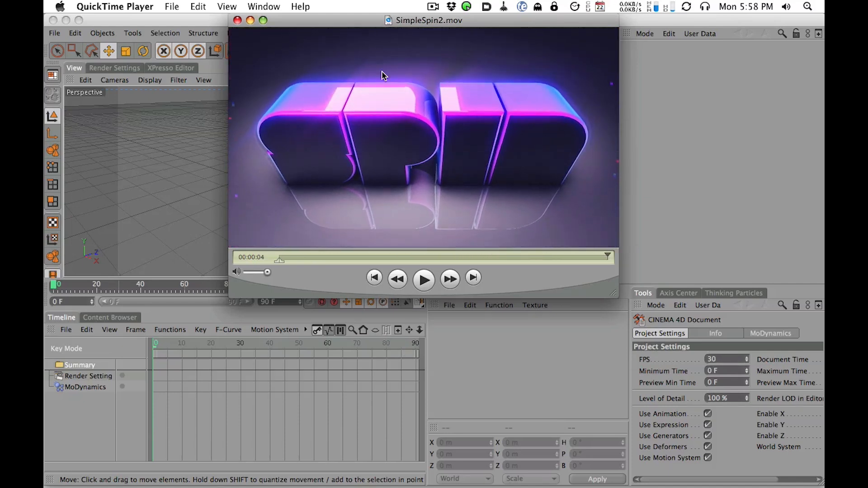
drag(345, 21, 351, 60)
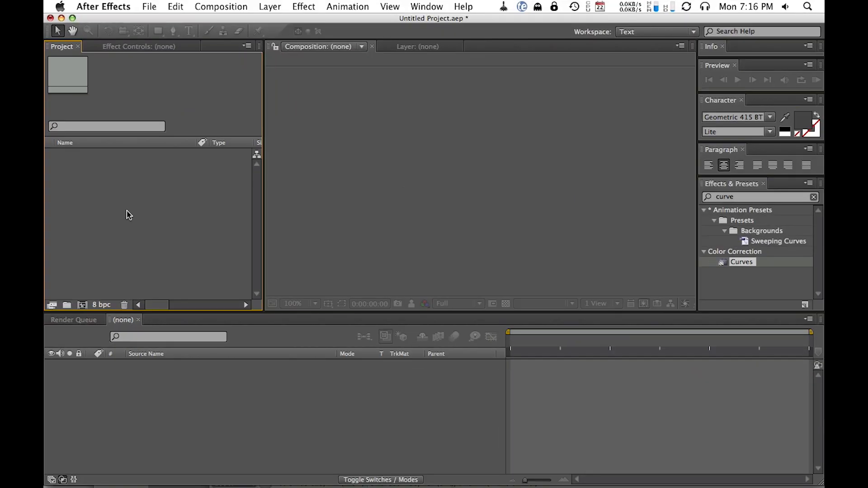
- In After Effects, import the TextSPIN3 frames from Render3 as a TIFF sequence and create a composition from the footage
double_click(130, 219)
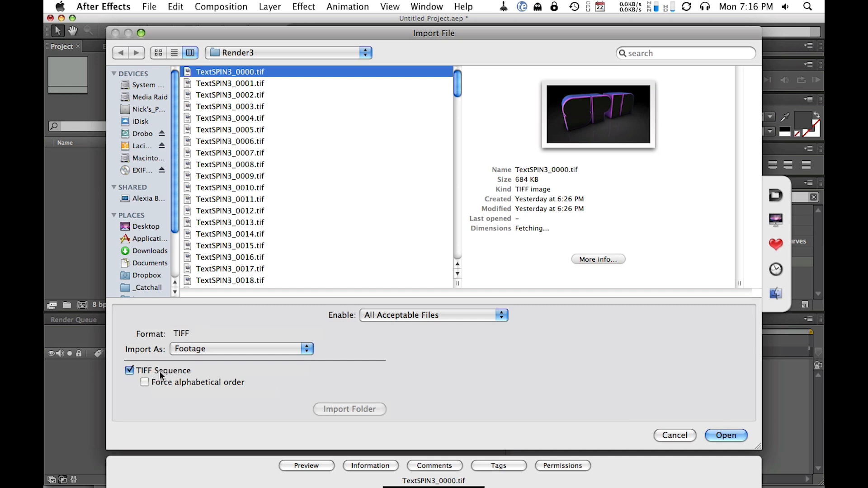
click(726, 435)
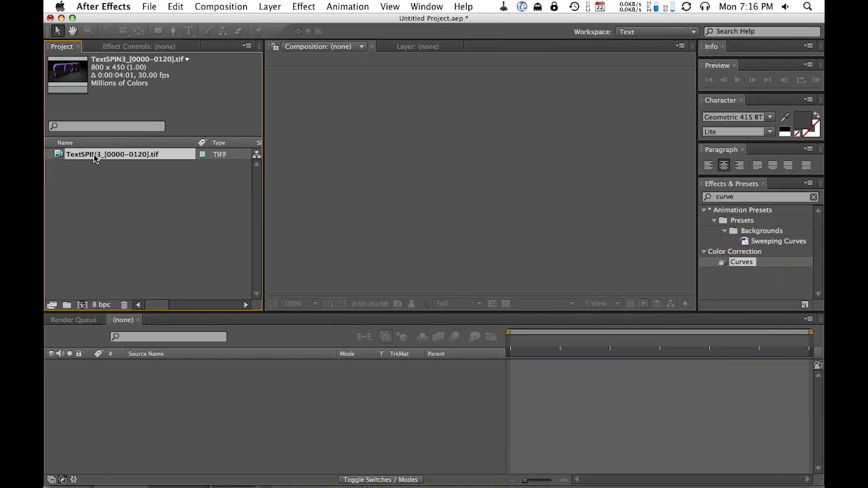
drag(90, 161, 83, 305)
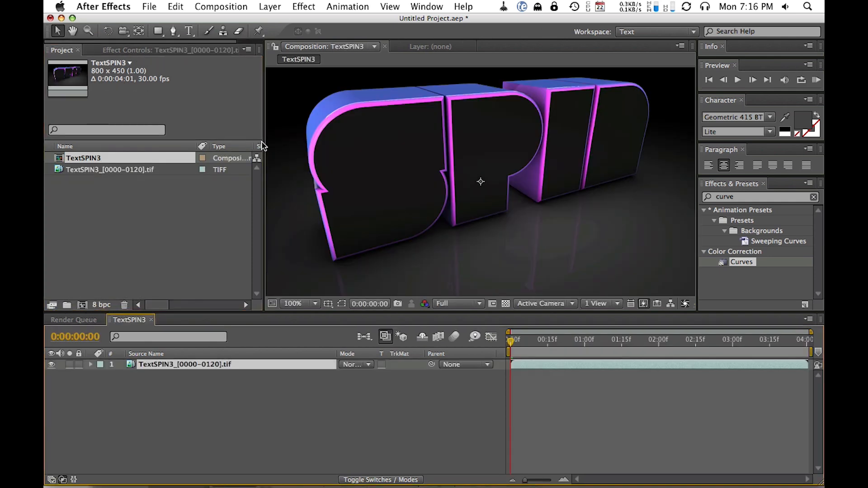
- Enlarge the composition viewer to show the full frame and preview the TextSPIN3 animation
drag(264, 144, 241, 144)
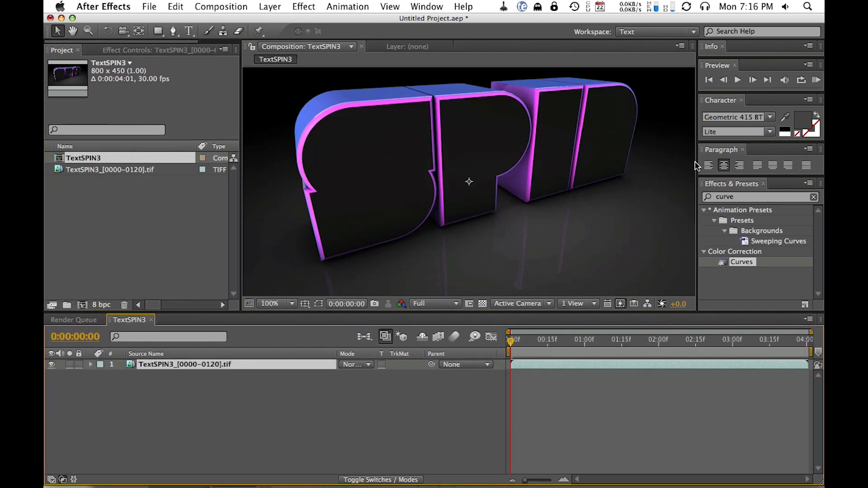
drag(697, 166, 743, 170)
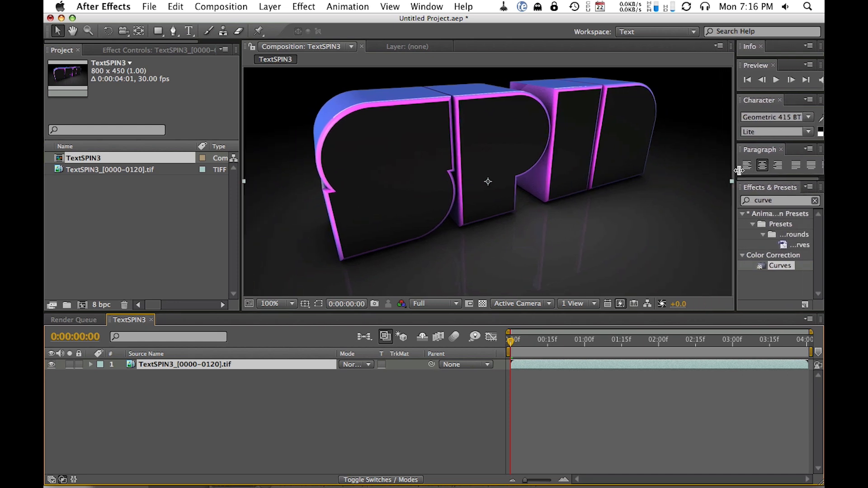
drag(642, 315, 647, 364)
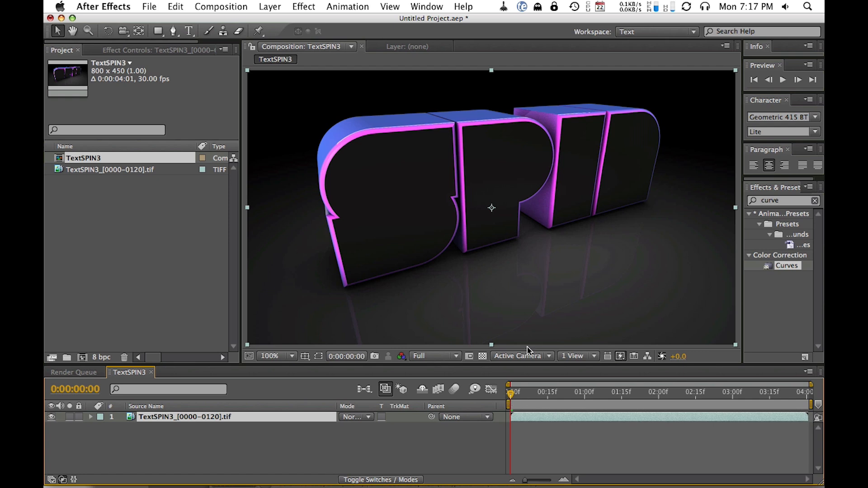
key(space)
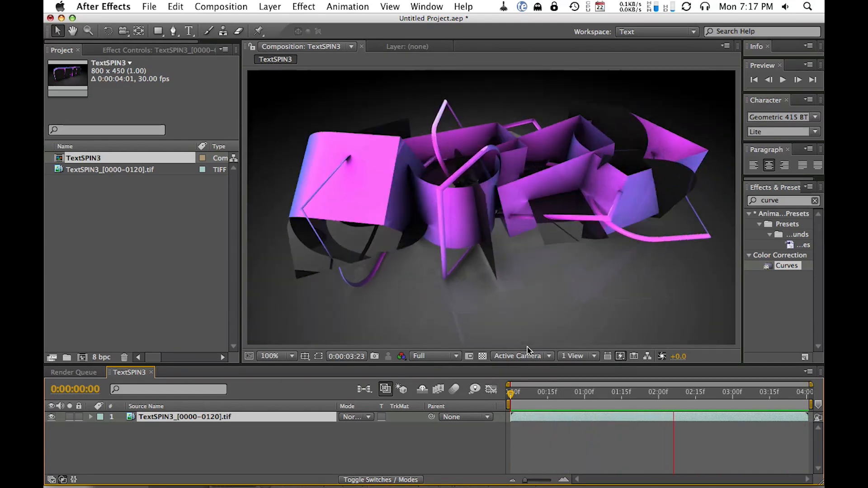
key(space)
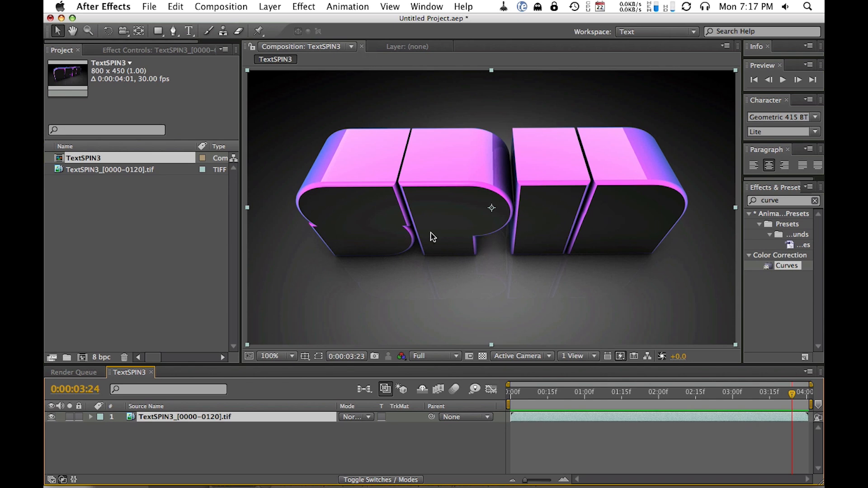
- Switch to QuickTime Player and open a recently viewed movie
key(super+Tab)
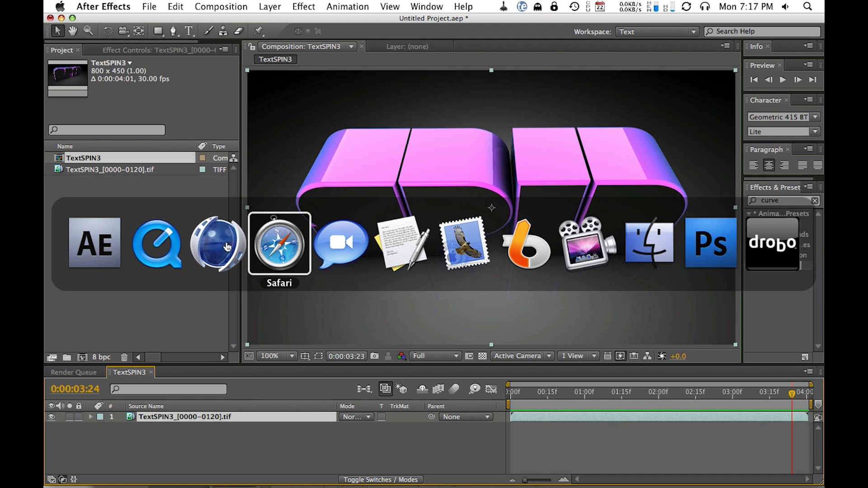
click(157, 244)
click(171, 7)
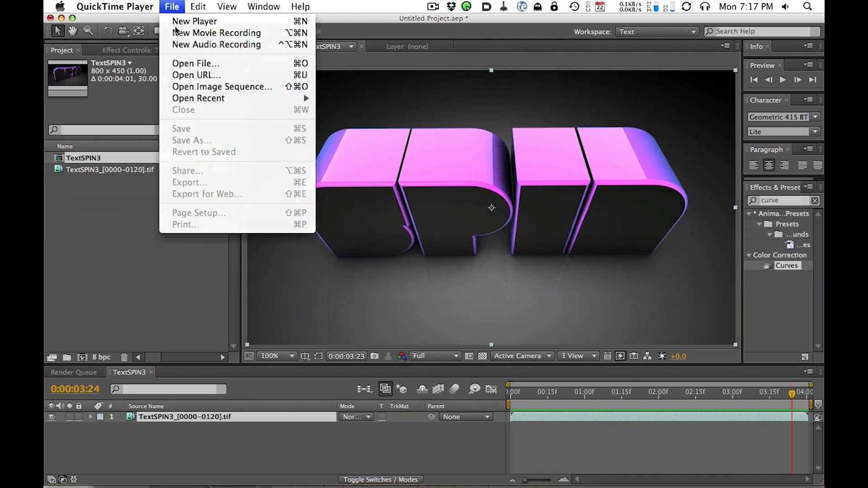
mouse_move(199, 98)
click(413, 98)
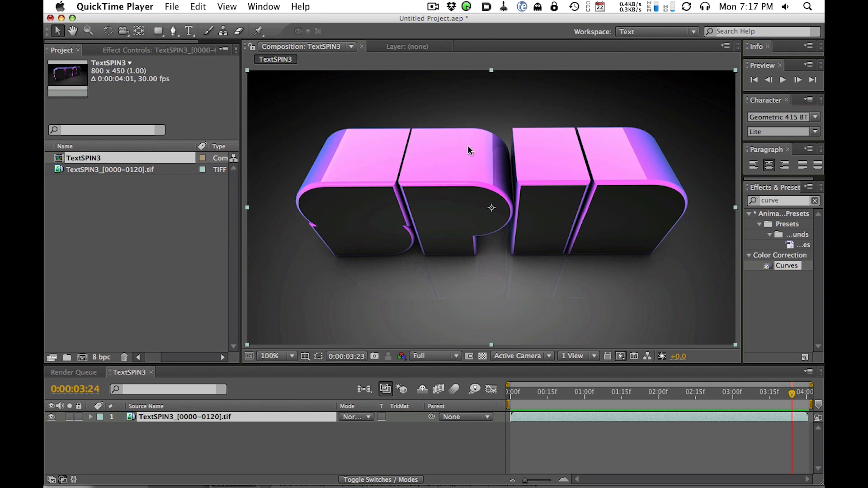
- Replay the SimpleSpin2.mov reference movie to examine its glow and lighting, and close it to return to After Effects
mouse_move(731, 483)
click(743, 466)
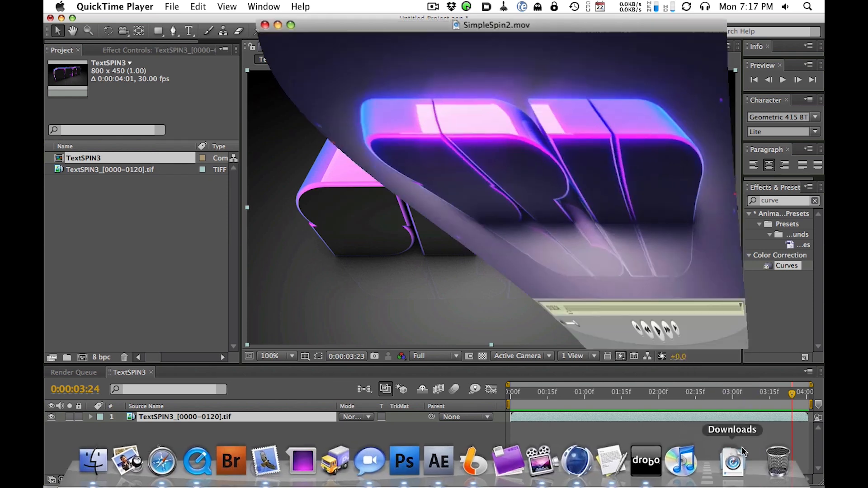
click(494, 333)
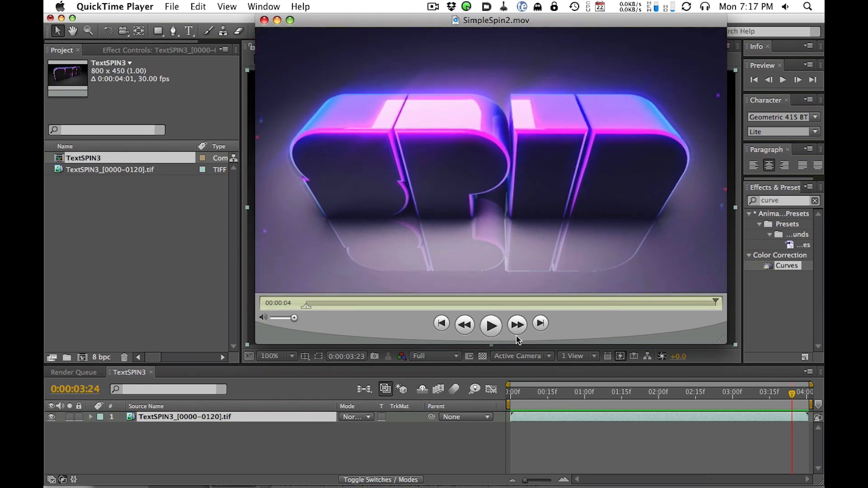
click(491, 326)
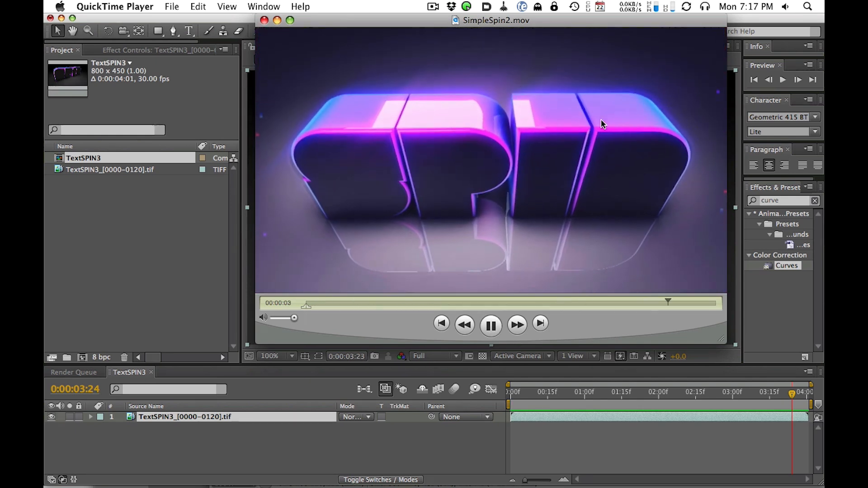
drag(368, 24, 327, 39)
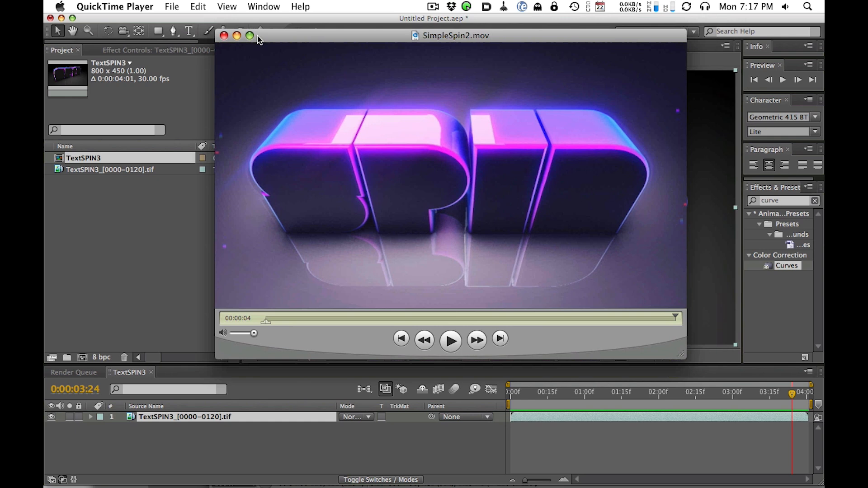
click(223, 36)
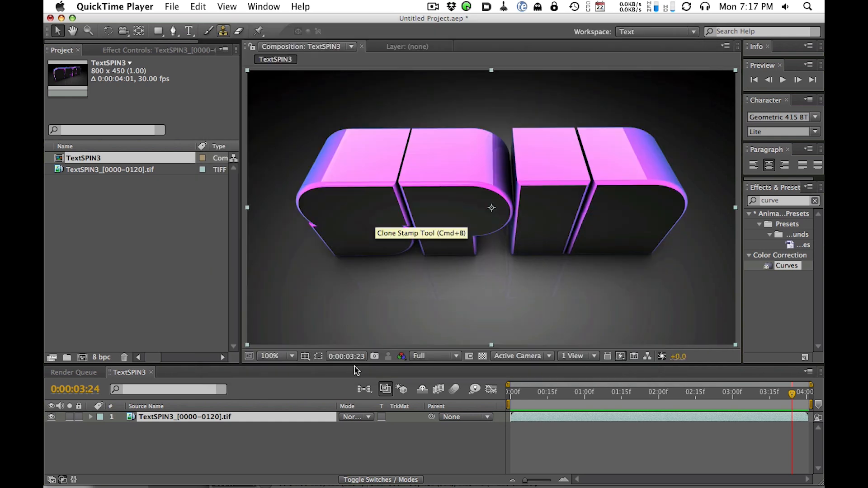
- Create a new adjustment layer above the TextSPIN3 footage and apply the Curves effect to it
click(358, 370)
drag(360, 364, 361, 369)
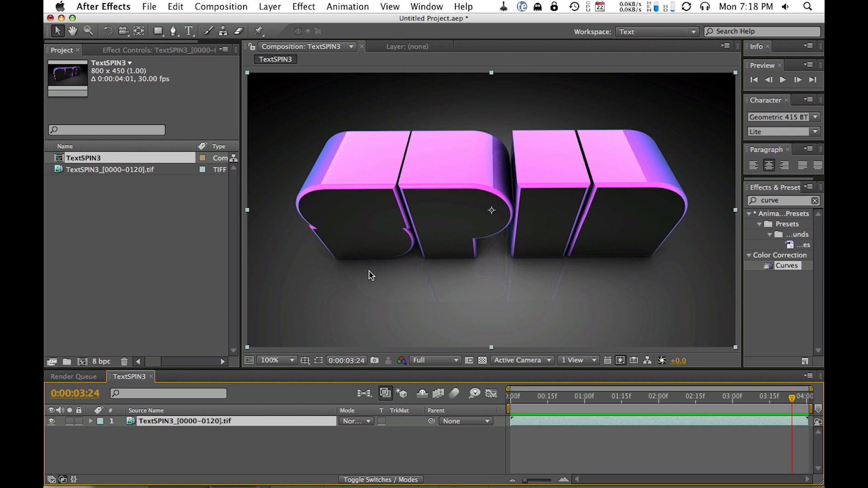
click(290, 440)
click(218, 422)
click(787, 288)
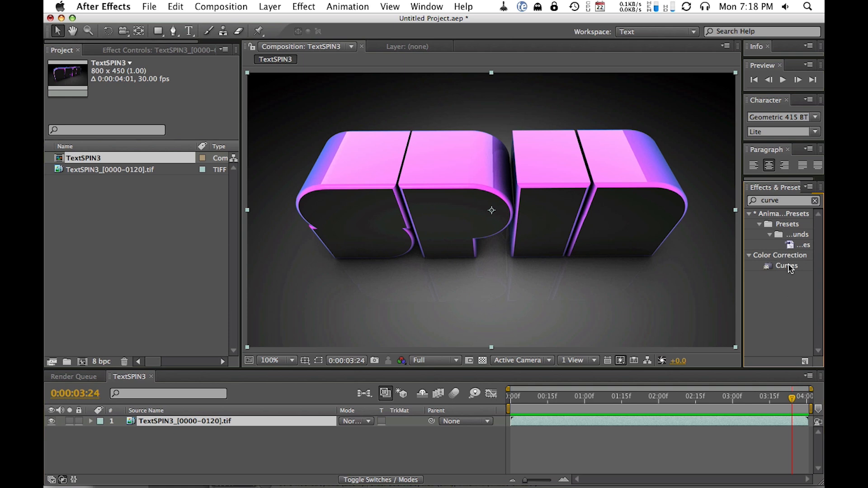
click(221, 423)
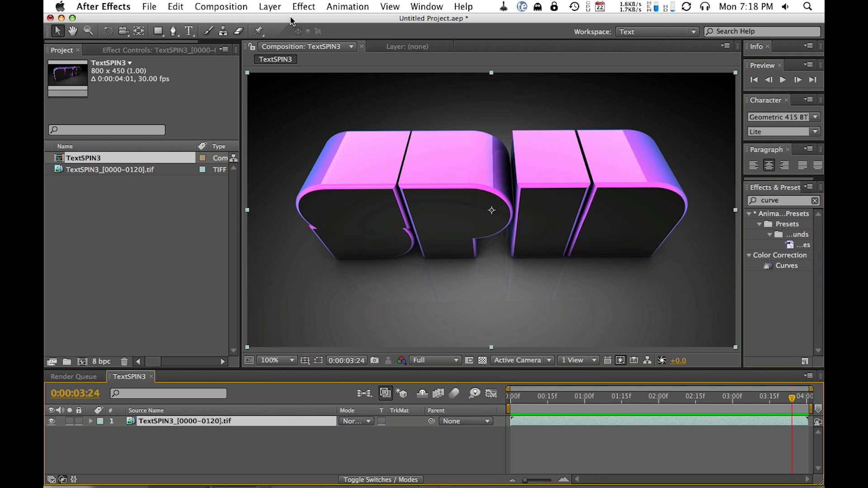
click(270, 6)
mouse_move(280, 18)
click(481, 95)
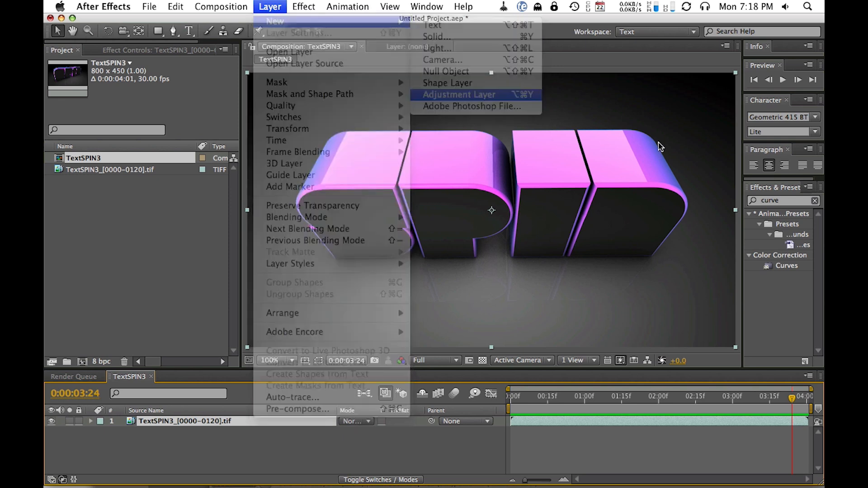
double_click(787, 267)
- Shape the RGB curve into an S with raised highlights and lowered shadows to boost contrast
drag(151, 141, 151, 135)
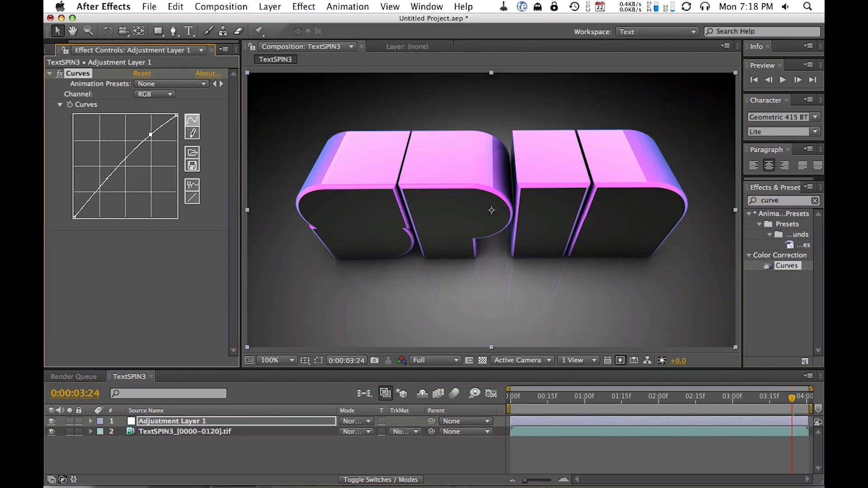
drag(105, 184, 106, 196)
click(122, 167)
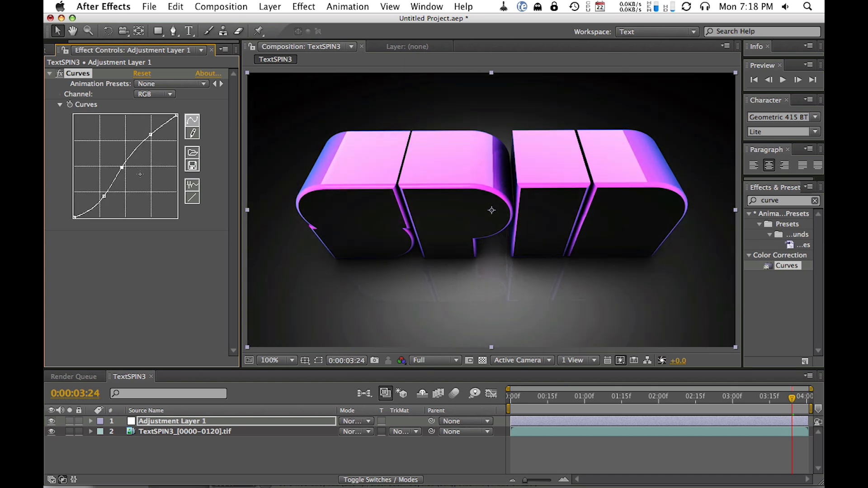
- Duplicate the TextSPIN3 footage layer and apply Directional Blur to the copy with direction 45° and blur length 76.4
click(154, 434)
key(super+d)
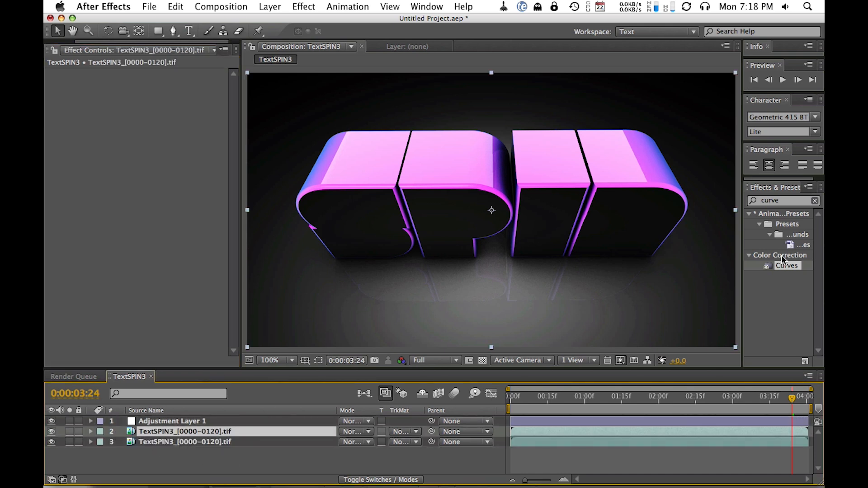
drag(786, 202, 642, 203)
text(direction)
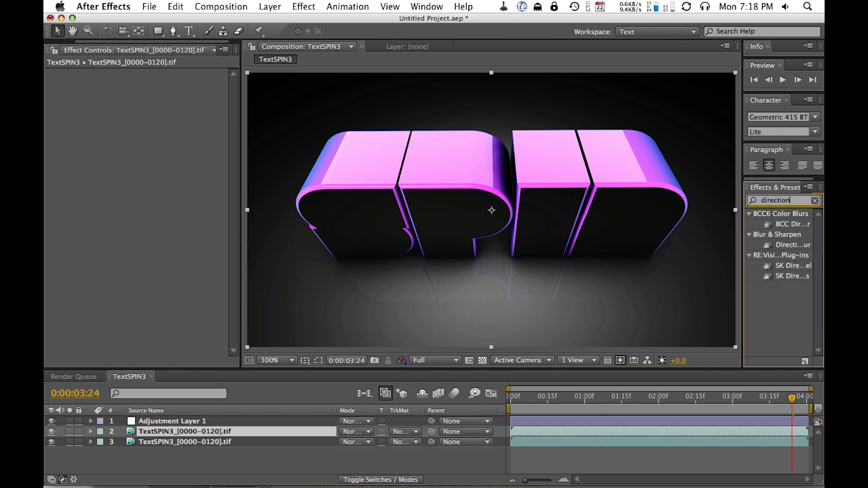
double_click(787, 245)
drag(144, 106, 197, 89)
drag(138, 130, 565, 98)
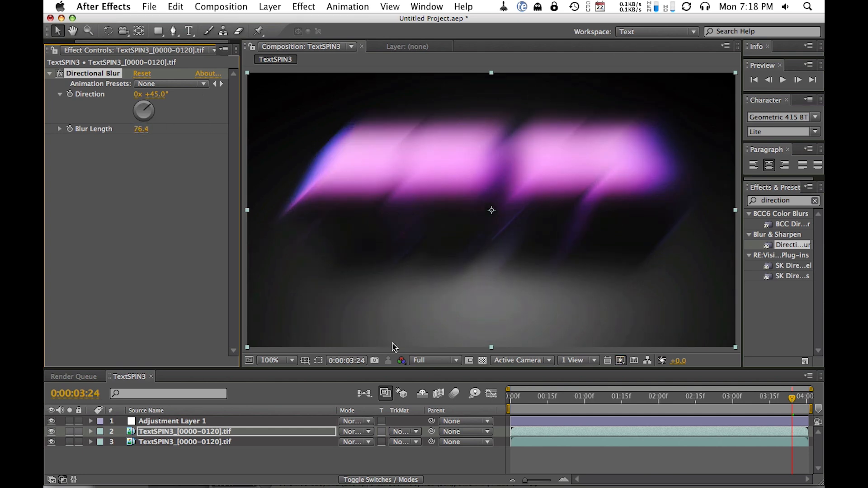
- Set the blurred duplicate's blending mode to Screen and its opacity to 53%
click(370, 437)
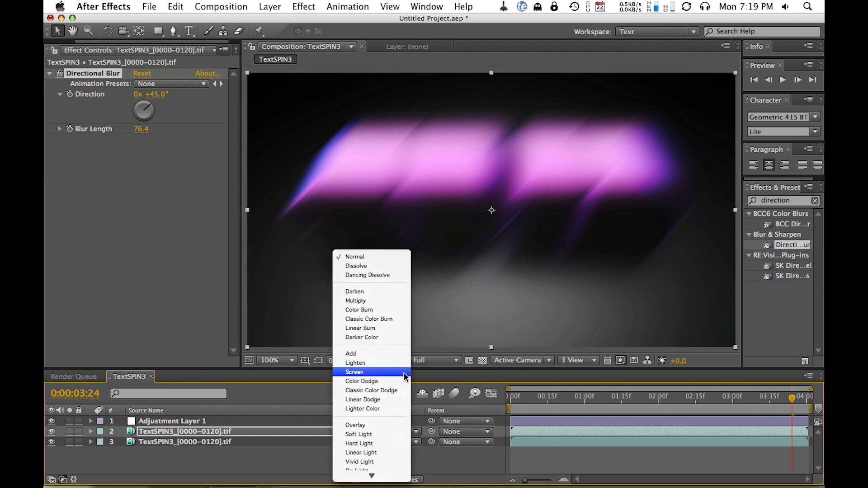
click(405, 374)
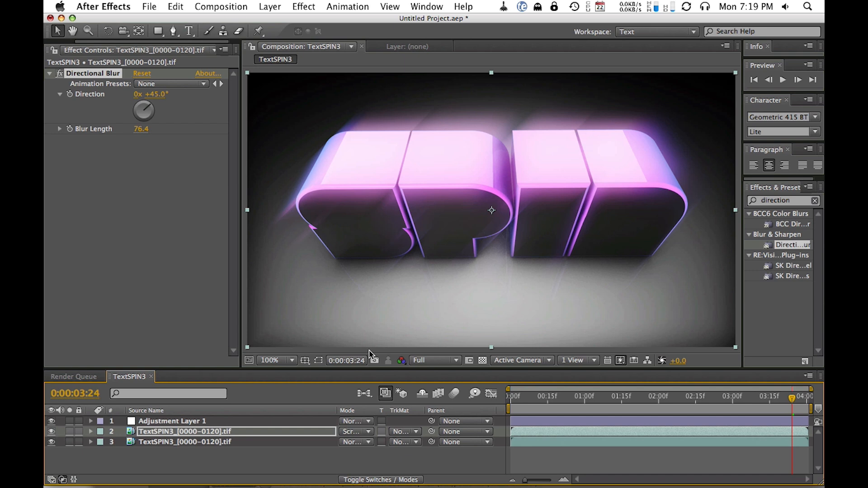
key(t)
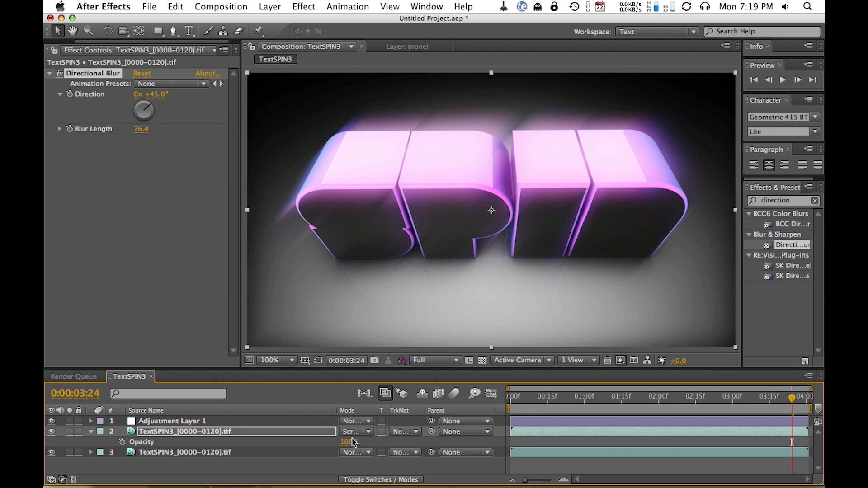
mouse_move(354, 443)
mouse_down()
mouse_move(316, 443)
mouse_move(369, 444)
mouse_up()
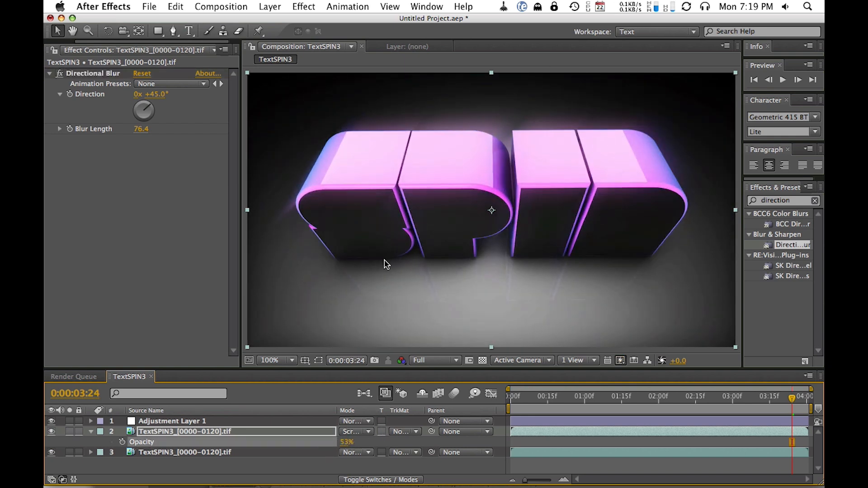
- Refine Adjustment Layer 1's curve, nudging the shadow and midtone points toward darker tones and the highlight point slightly brighter
click(189, 421)
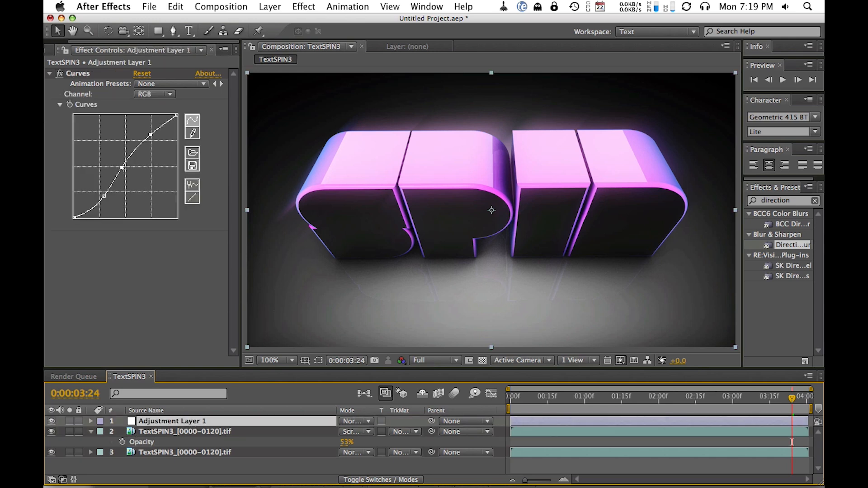
drag(123, 167, 125, 167)
drag(104, 197, 106, 198)
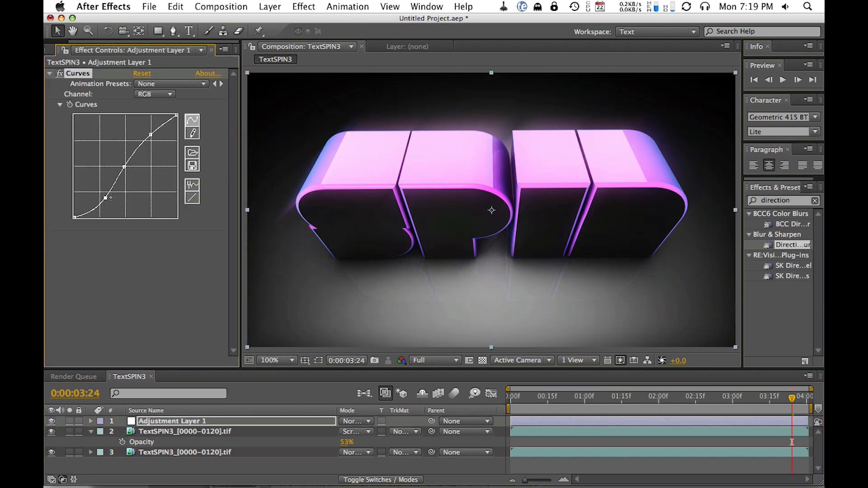
drag(124, 168, 125, 169)
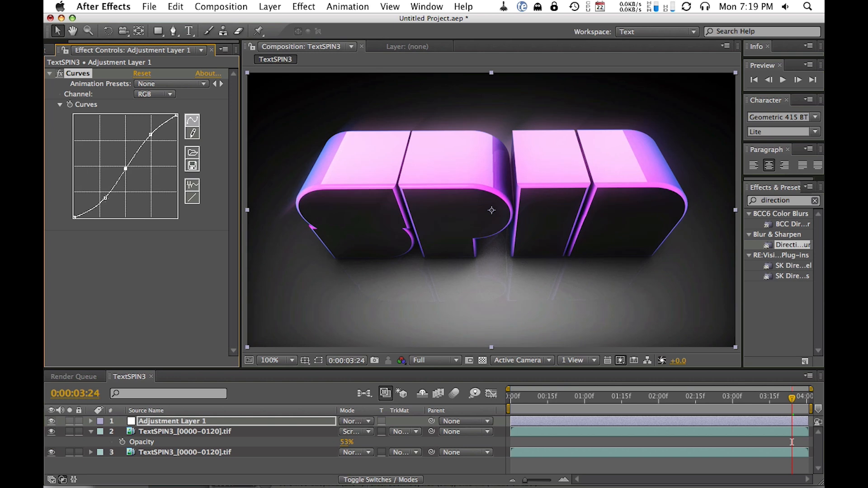
drag(105, 198, 108, 198)
drag(151, 135, 149, 132)
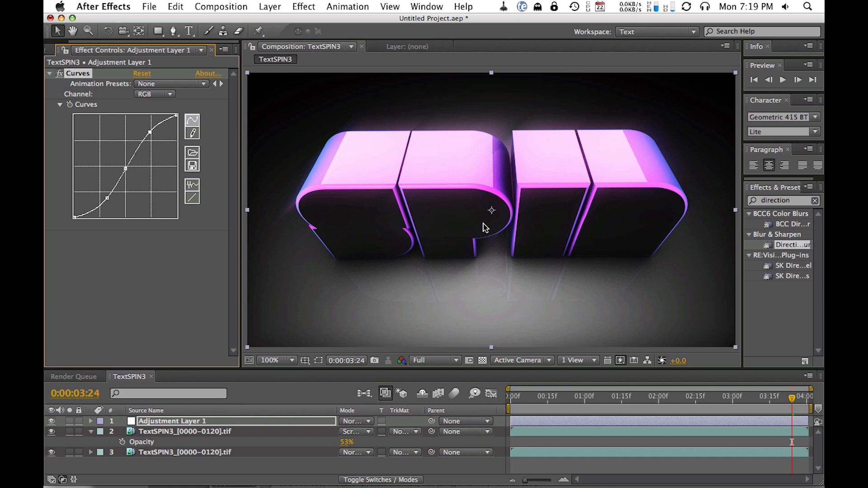
- Create a second adjustment layer on top and apply Levels to it with Input Black at 36
click(275, 5)
mouse_move(279, 21)
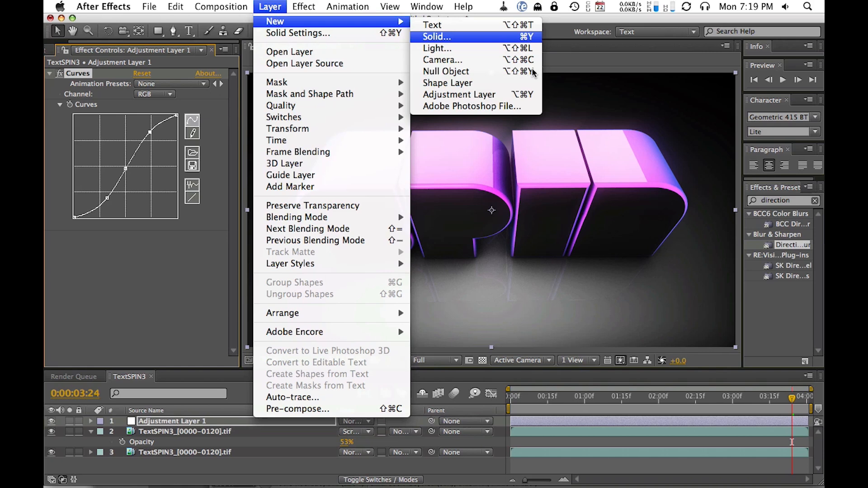
click(527, 93)
key(super+5)
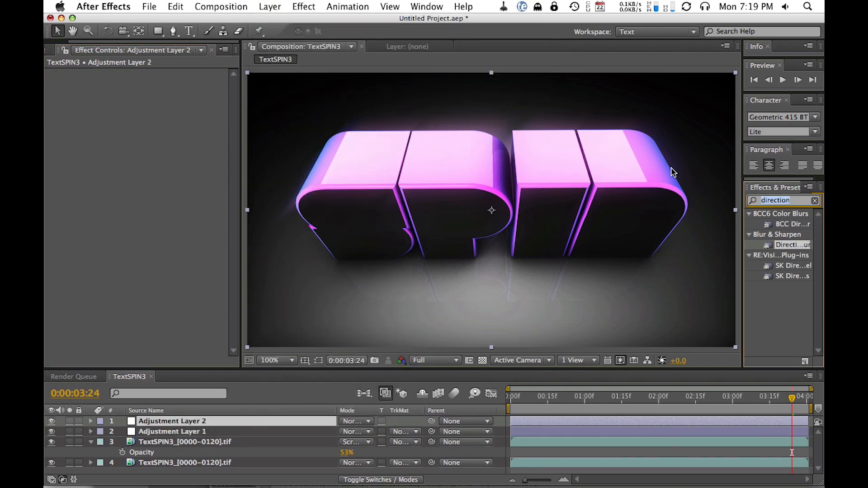
text(levels)
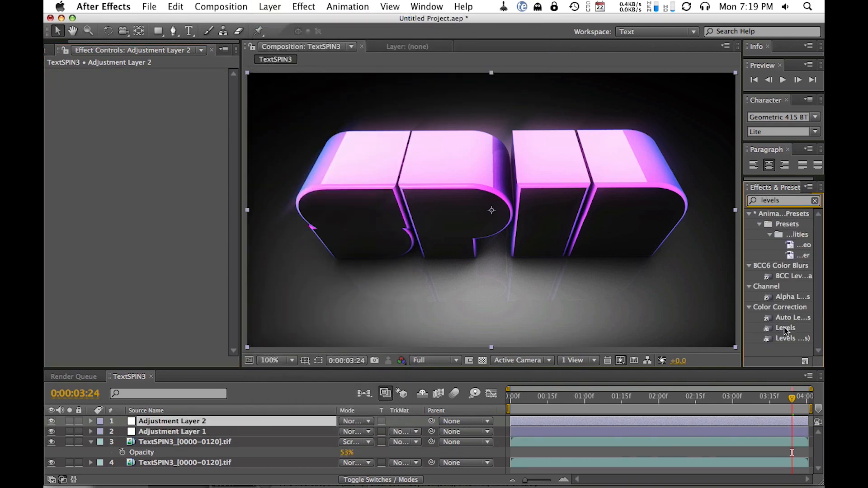
drag(787, 328, 628, 222)
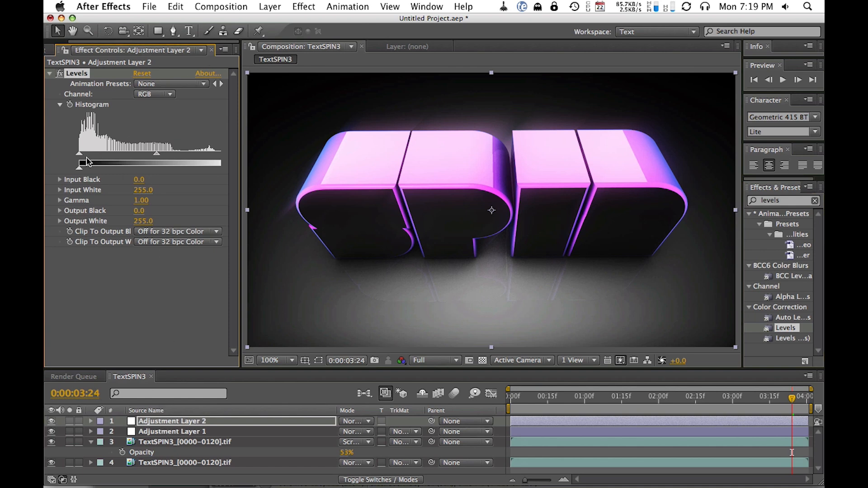
drag(80, 156, 100, 153)
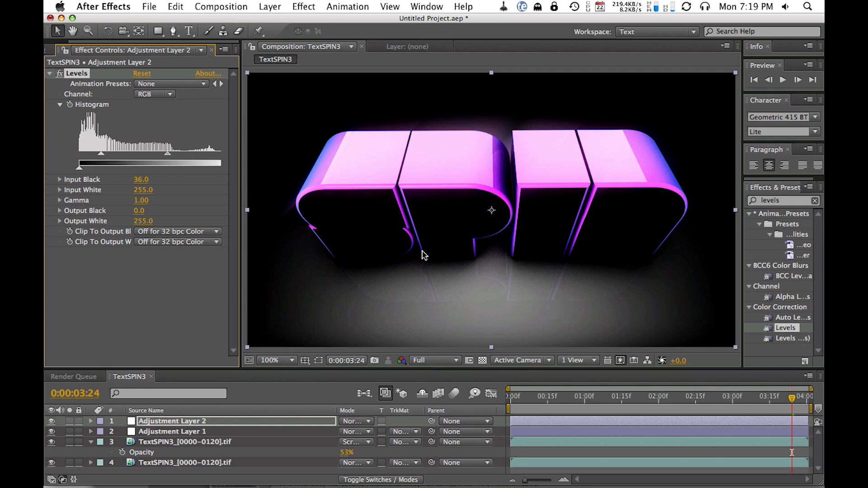
- Draw a nearly full-frame elliptical mask on Adjustment Layer 2, invert it, and feather it 134 pixels to form a vignette
click(160, 31)
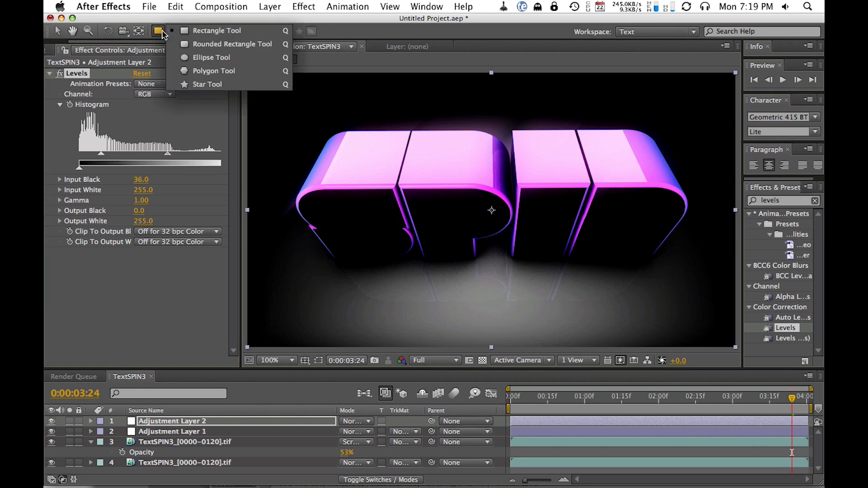
click(198, 58)
drag(249, 76, 745, 316)
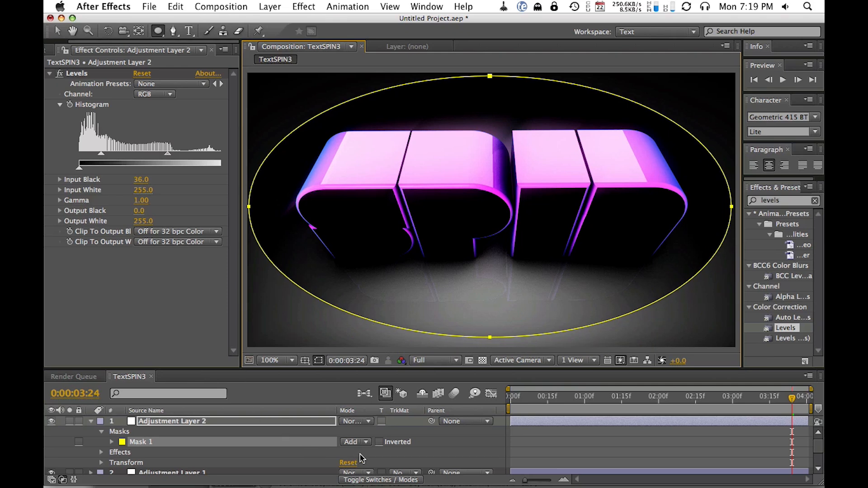
click(380, 442)
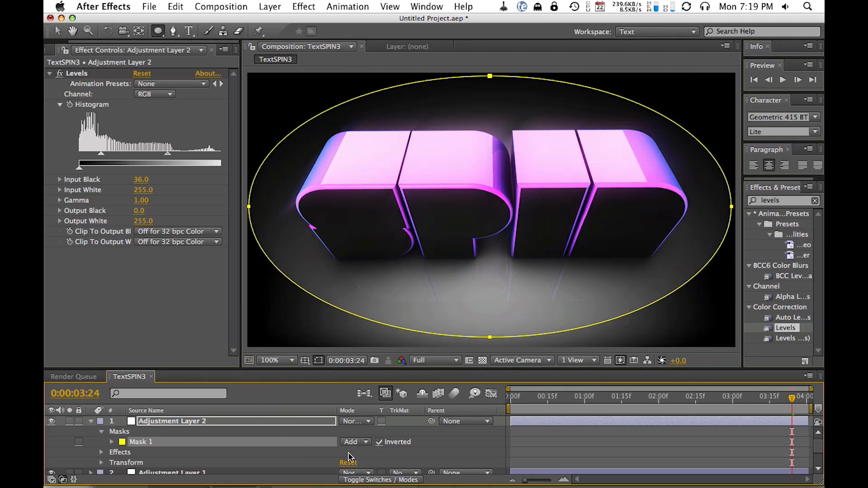
key(f)
drag(357, 441, 432, 438)
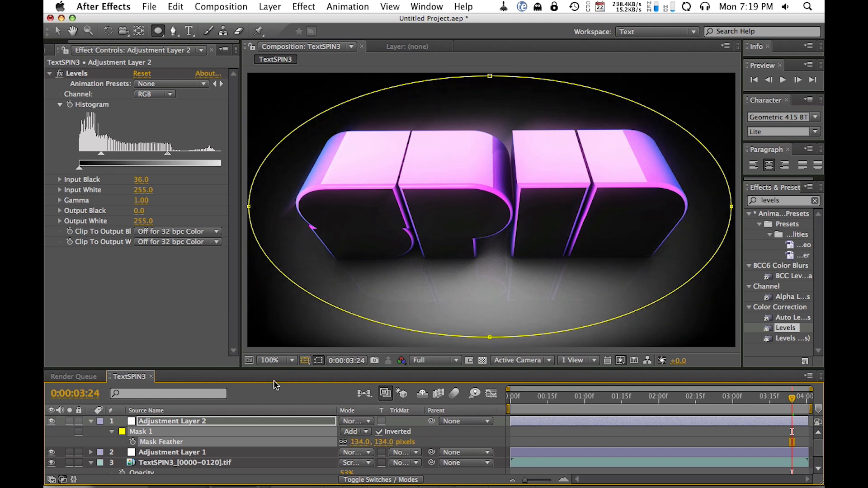
- Compare the frame with and without the vignette layer, and scrub through the animation to check the look
click(52, 422)
click(52, 421)
click(52, 421)
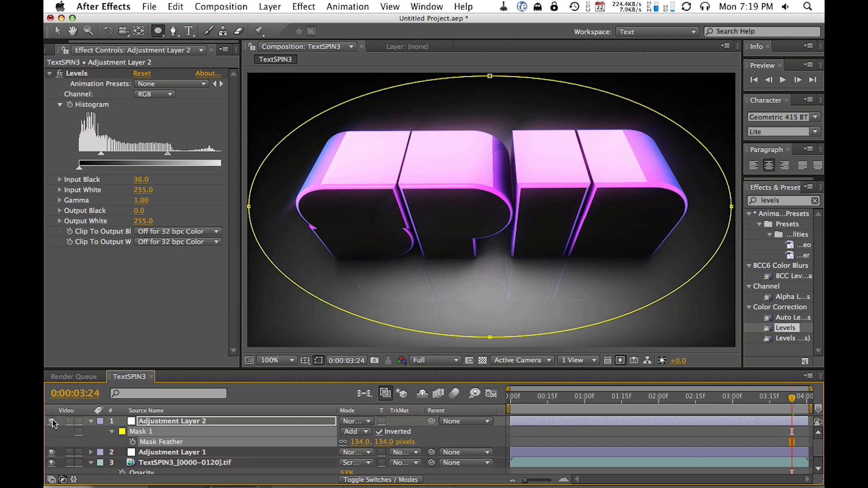
click(52, 422)
click(529, 398)
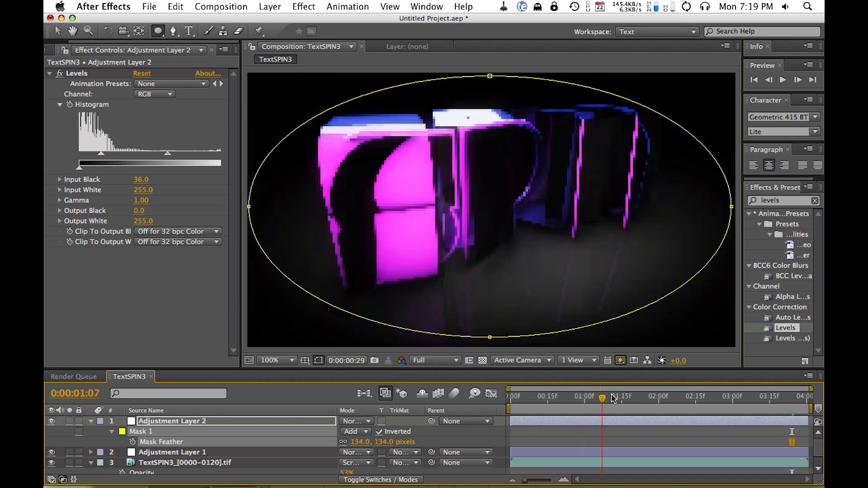
drag(529, 412, 509, 411)
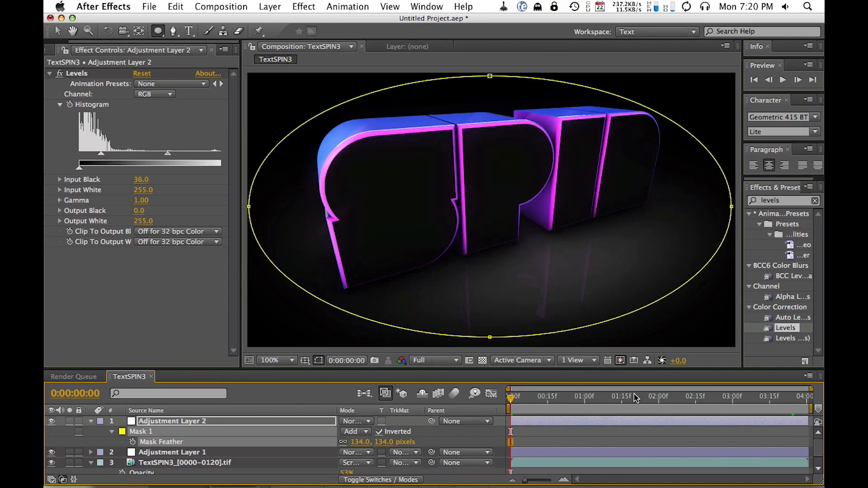
drag(636, 397, 771, 397)
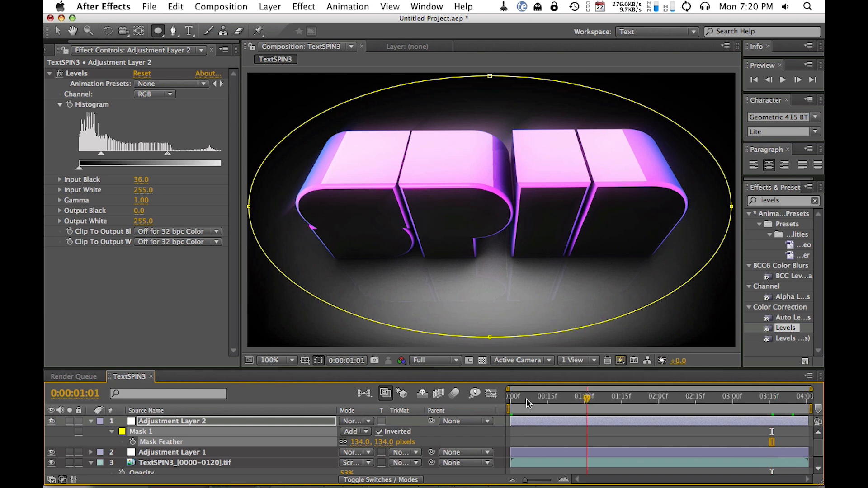
- Compare the vignetted first frame with later frames around 3:16 and 3:02 of the animation
key(Home)
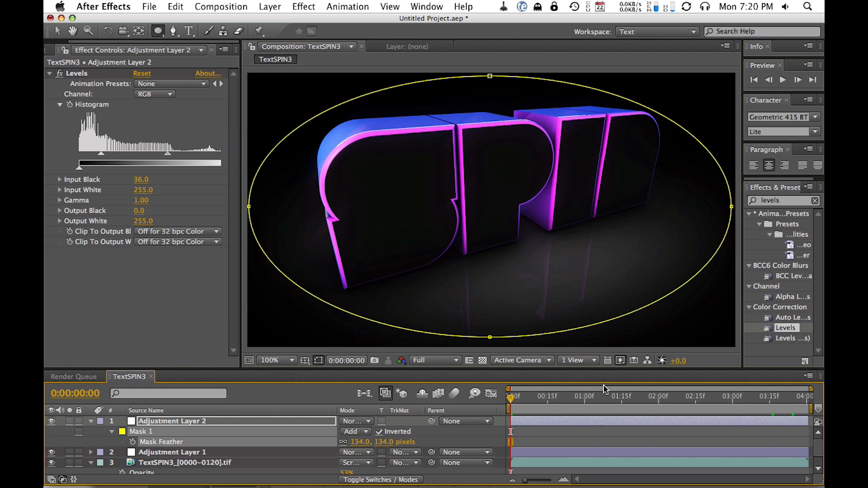
drag(602, 397, 773, 394)
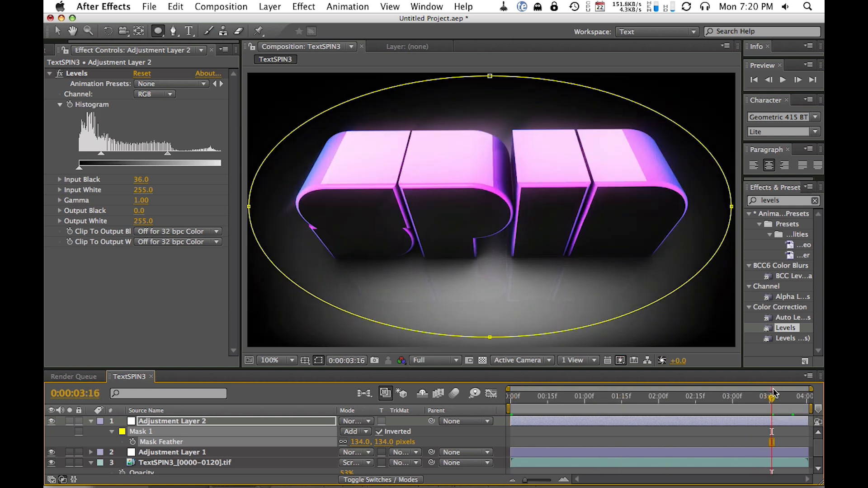
key(Home)
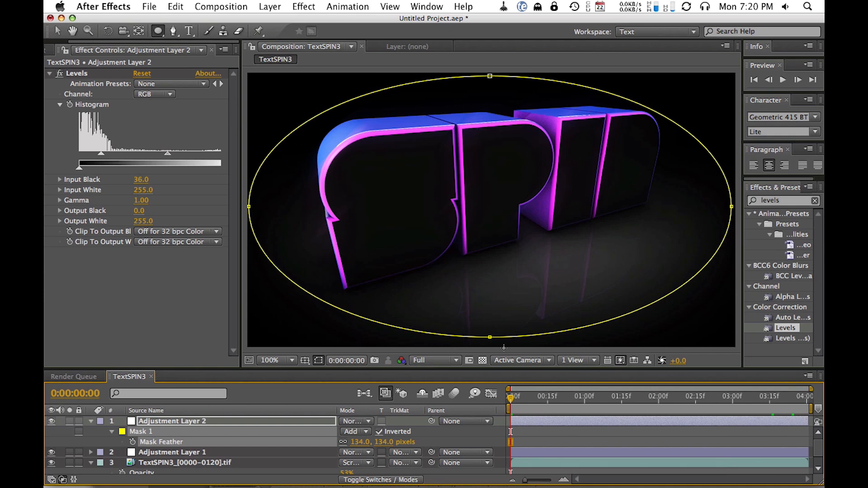
drag(545, 397, 737, 399)
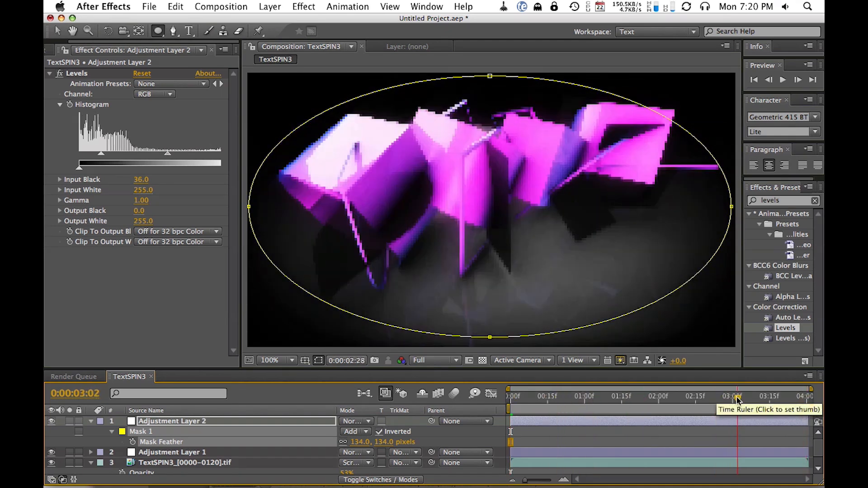
key(Home)
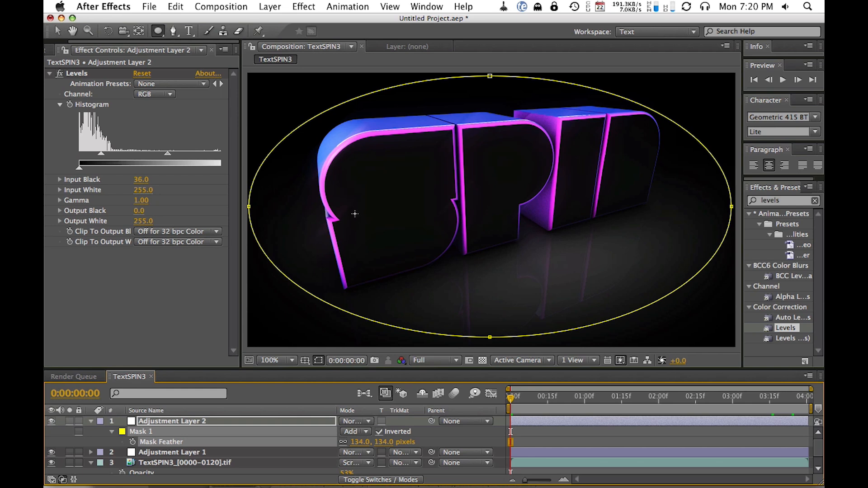
- In Adjustment Layer 1's Curves, raise the black point and slightly lower the white point of the Blue channel
click(180, 451)
click(154, 93)
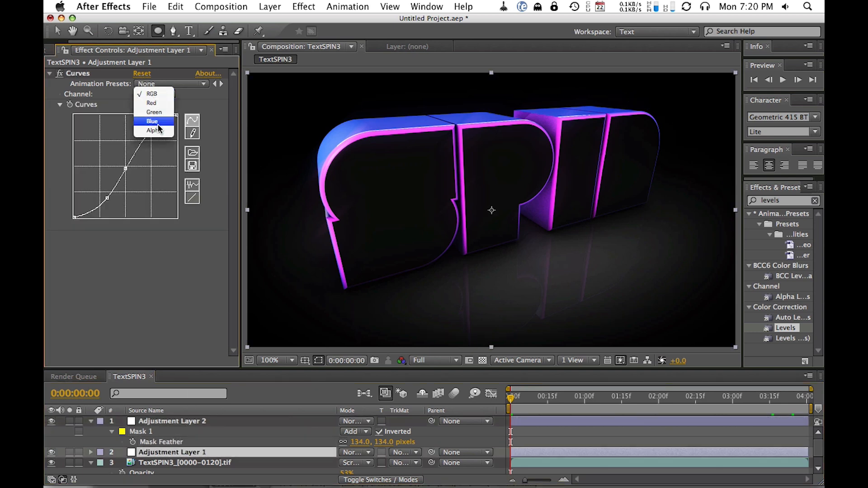
click(89, 232)
drag(74, 216, 74, 211)
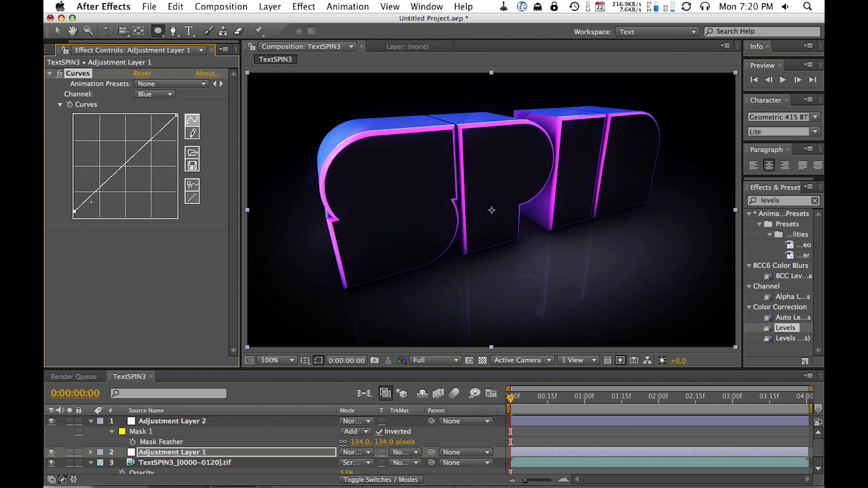
drag(176, 116, 183, 121)
- Raise the midtones of the Green channel in Adjustment Layer 1's Curves with a single point
click(161, 94)
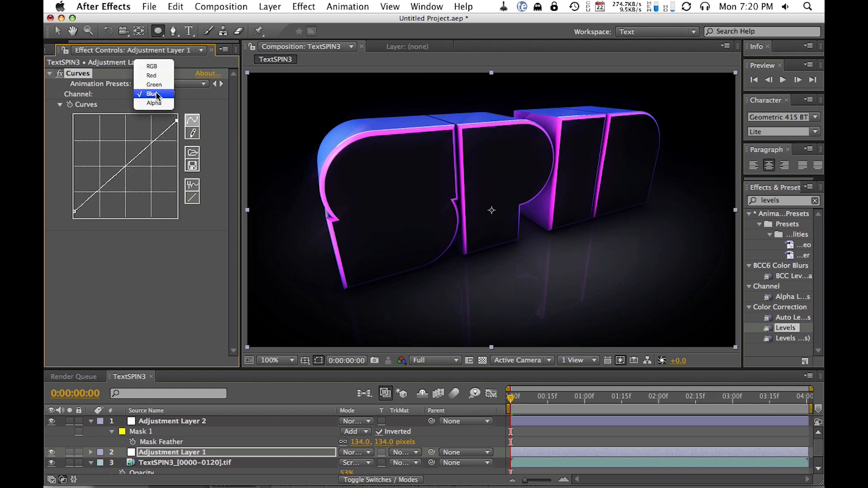
click(158, 85)
drag(135, 158, 133, 153)
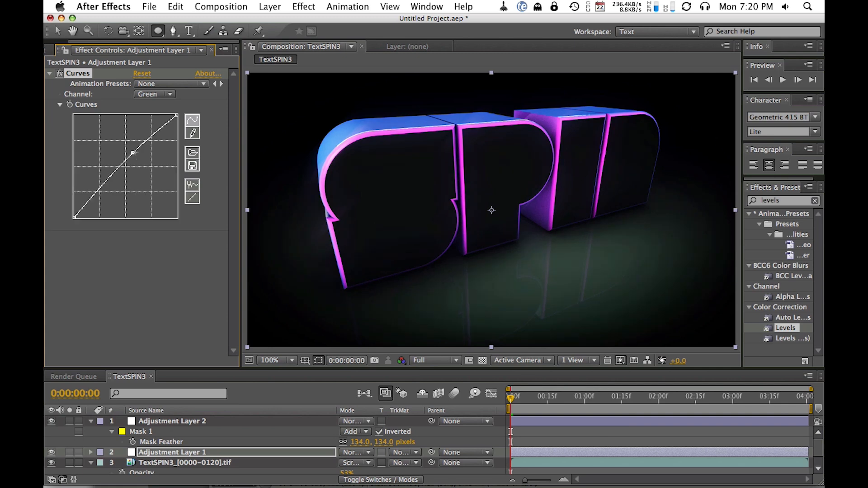
- Steepen the Red channel curve by moving both end points inward, and compare the frame at 0:00:01:29 with and without Adjustment Layer 1
click(151, 94)
click(150, 84)
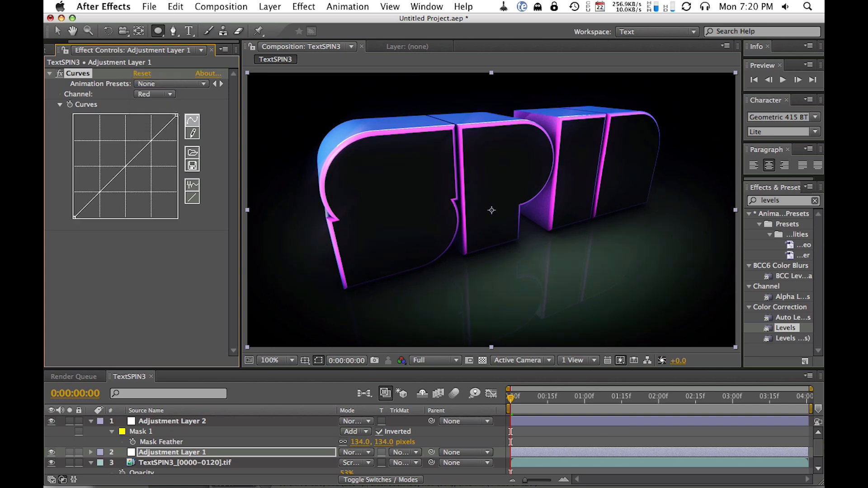
drag(177, 115, 161, 114)
drag(79, 222, 99, 233)
drag(511, 389, 657, 395)
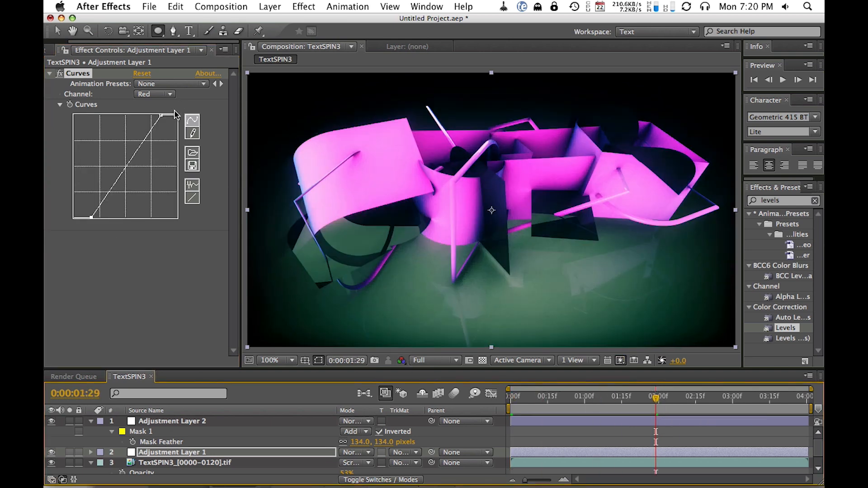
click(52, 453)
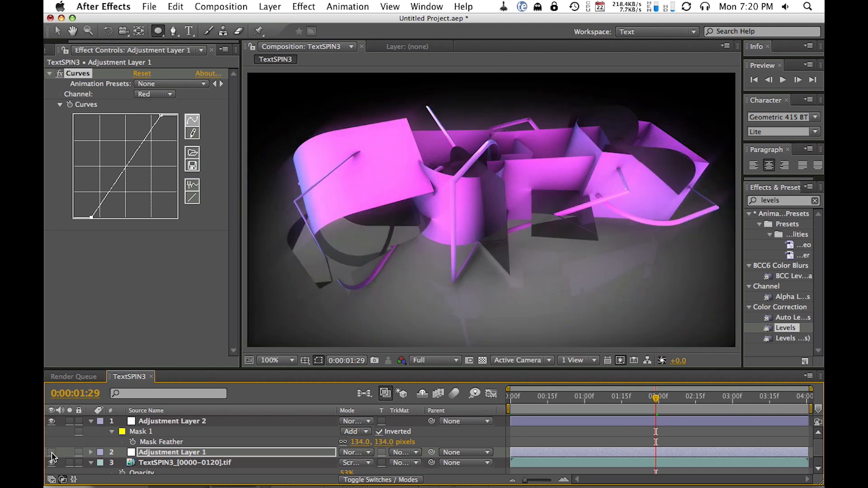
click(52, 453)
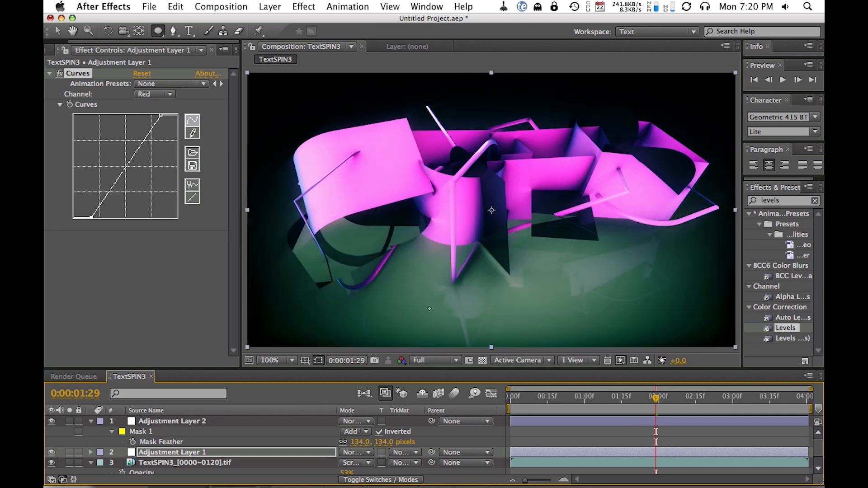
- Lower the Green channel's midtone point back to a nearly straight curve and check the colors at 0:00:01:08
click(154, 94)
click(154, 103)
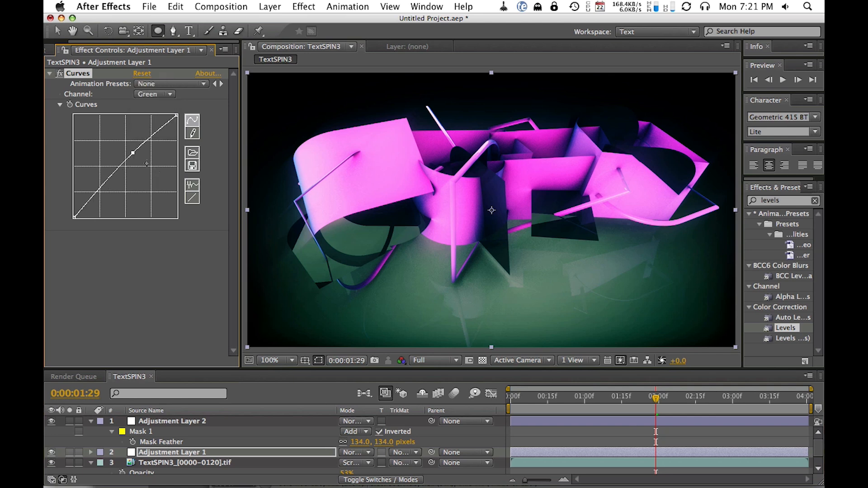
drag(132, 154, 137, 158)
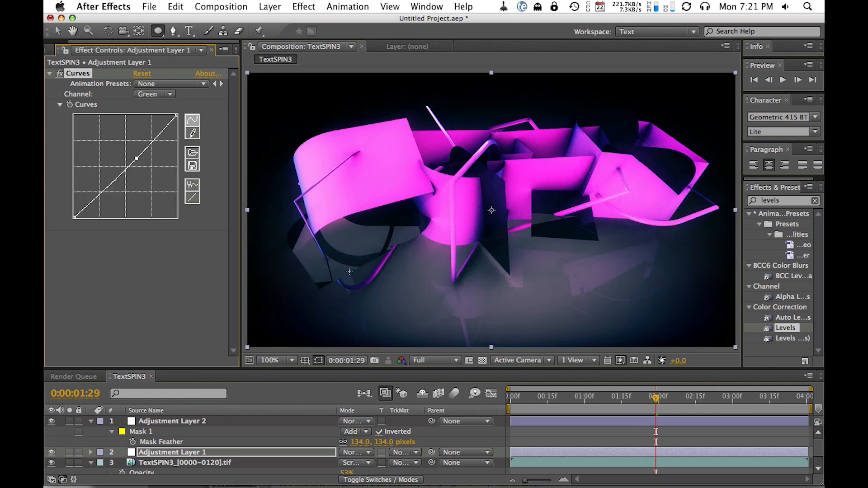
drag(537, 402, 604, 401)
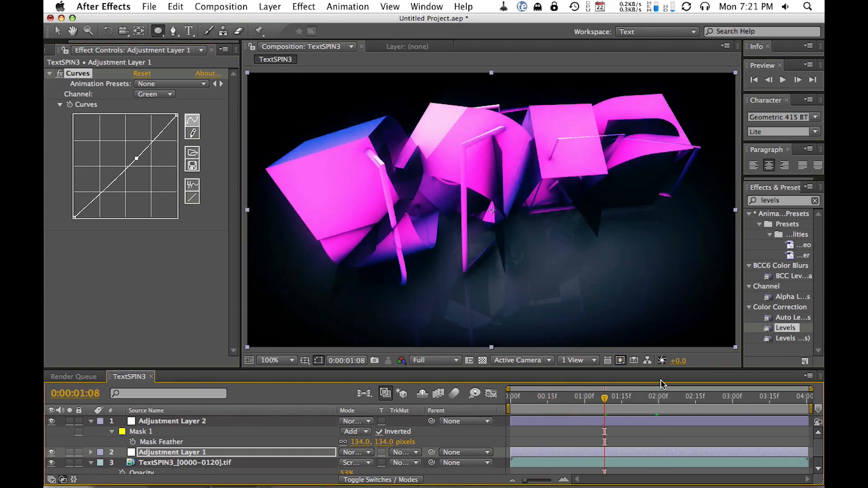
scroll(185, 468, down, 2)
click(190, 448)
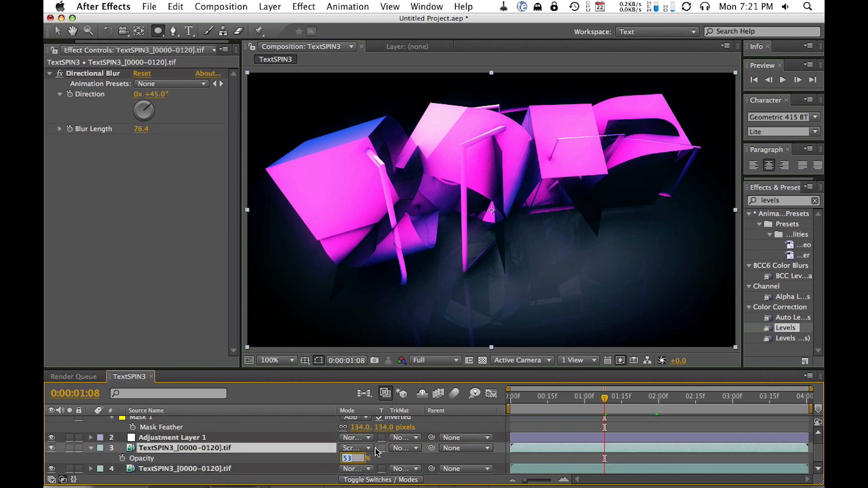
click(368, 469)
click(421, 458)
click(273, 427)
key(space)
drag(254, 445, 250, 459)
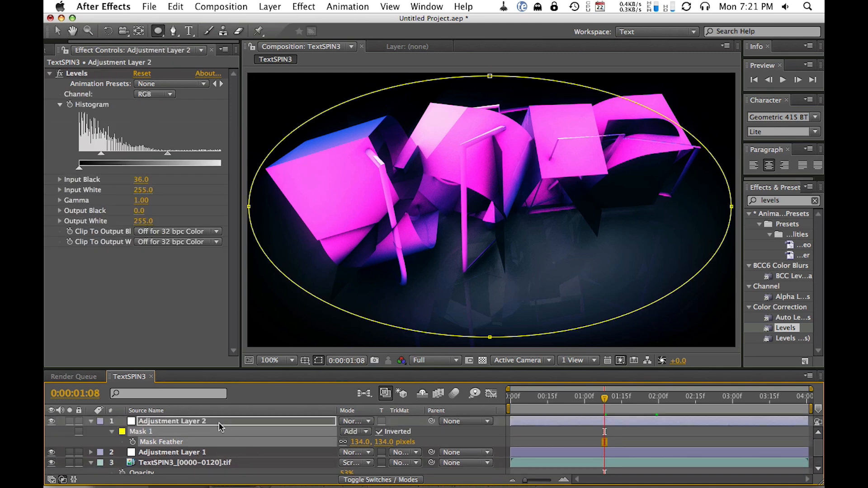
- Create a third adjustment layer above Adjustment Layer 2 and apply the Stylize Glow effect to it
click(270, 6)
mouse_move(289, 21)
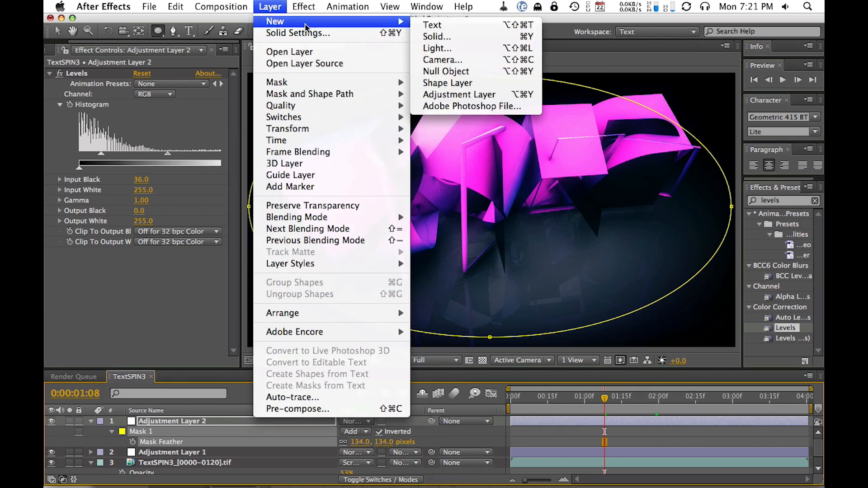
click(459, 95)
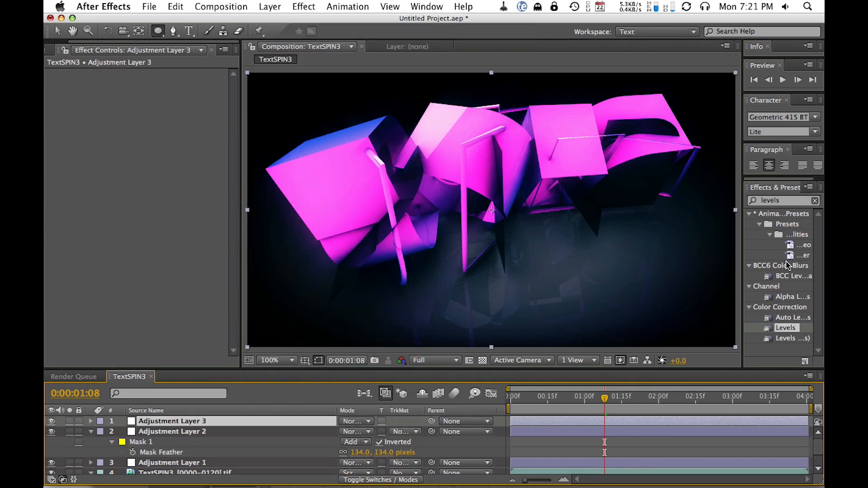
drag(785, 201, 731, 204)
text(glow)
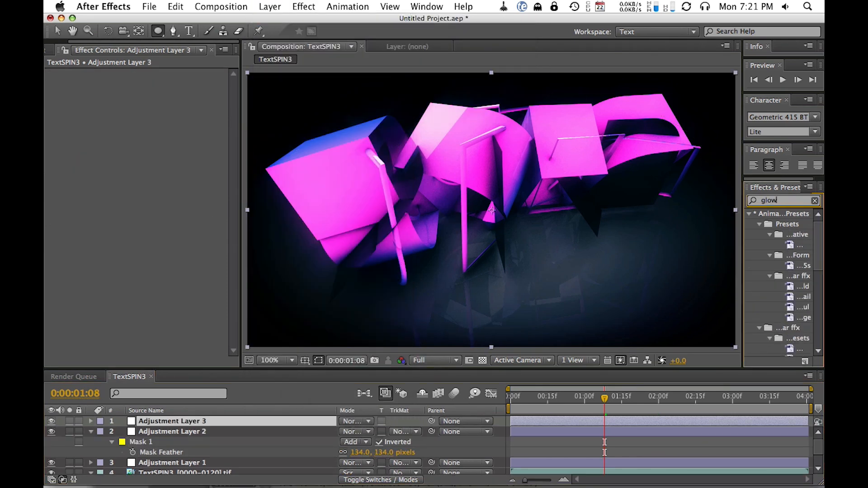
scroll(822, 342, down, 3)
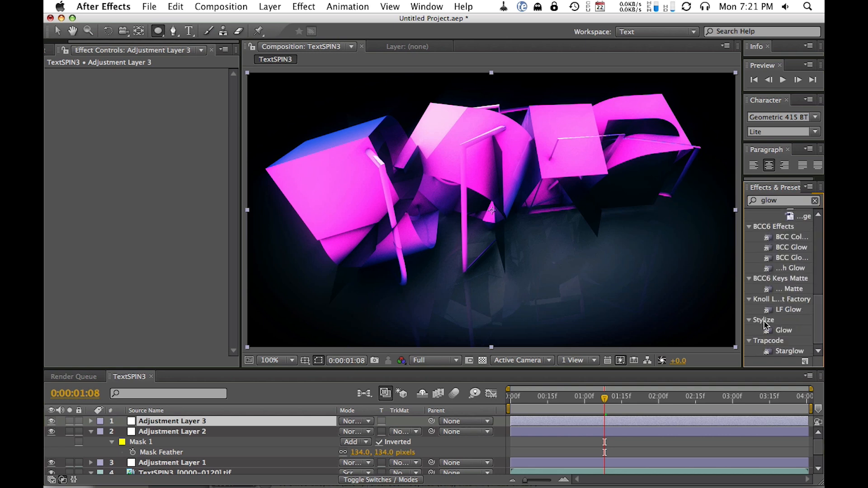
double_click(783, 330)
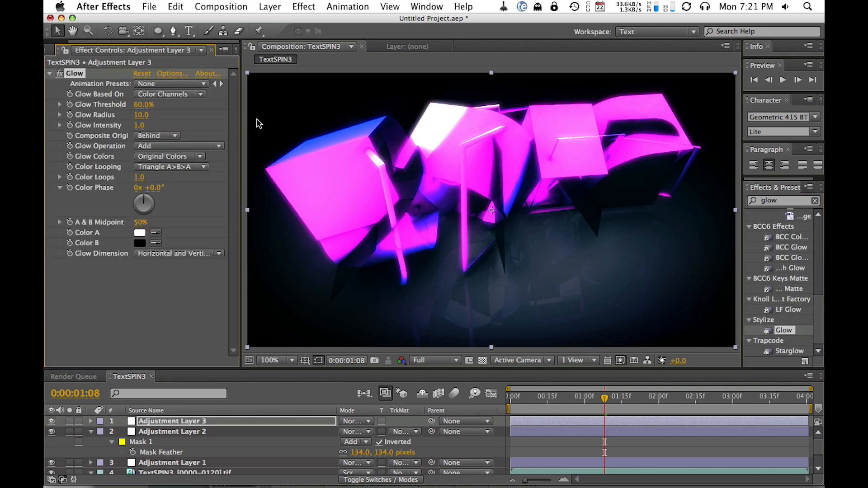
- Raise the Glow Threshold to 86.7% and compare the frame with the glow off and on
drag(143, 105, 187, 113)
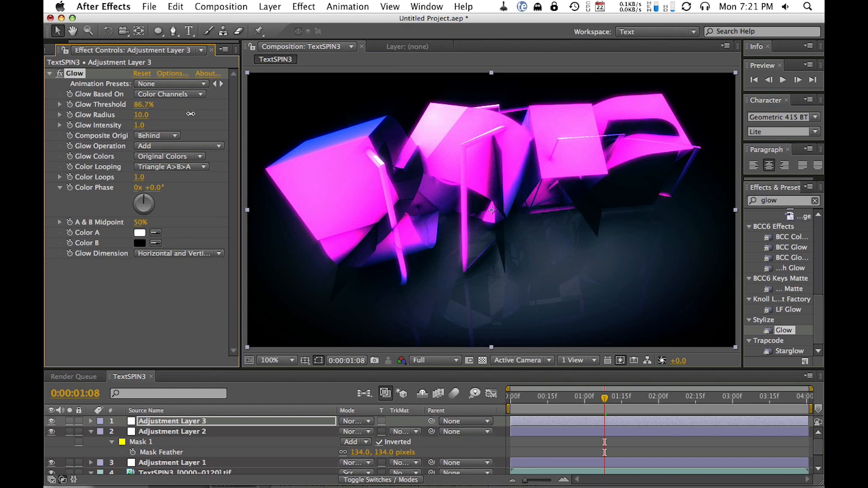
click(60, 74)
click(59, 73)
click(59, 74)
click(59, 74)
click(59, 74)
click(59, 74)
- Fine-tune the Glow Threshold up to 92.9%, comparing the frame with the effect off and on
drag(147, 101, 172, 106)
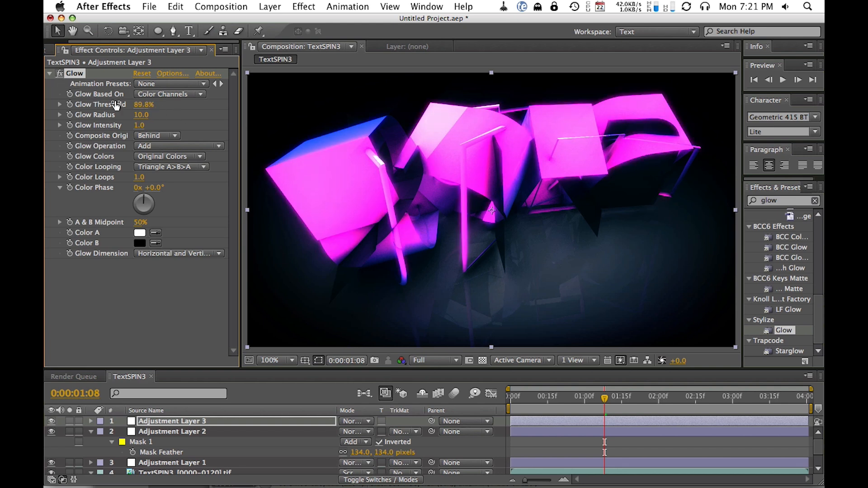
click(59, 75)
click(60, 75)
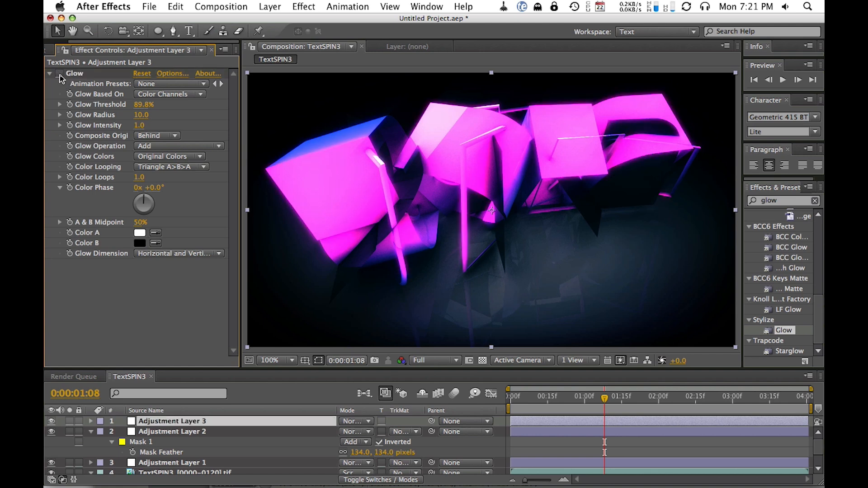
click(59, 74)
click(60, 74)
drag(140, 104, 149, 103)
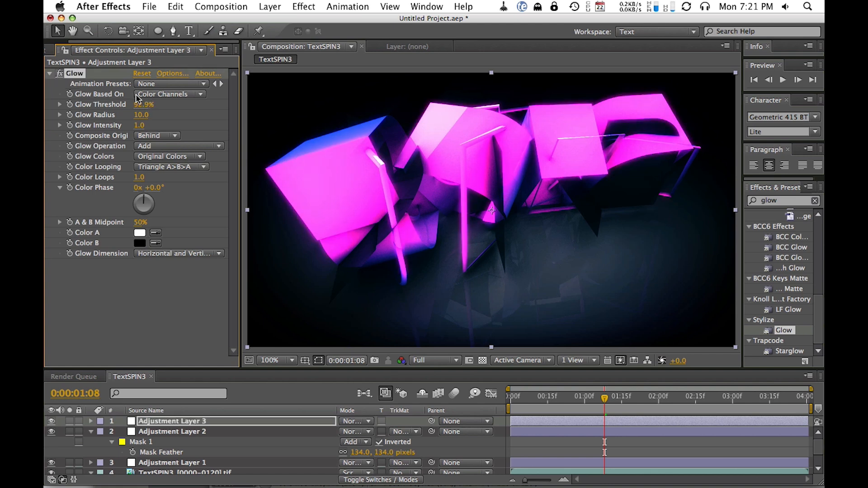
click(60, 74)
click(61, 74)
click(60, 74)
click(60, 75)
click(60, 74)
click(60, 74)
- Set the Glow Radius to 30 and compare the glow off and on at frame 0:00:00:05
click(141, 114)
text(2)
text(0)
key(Return)
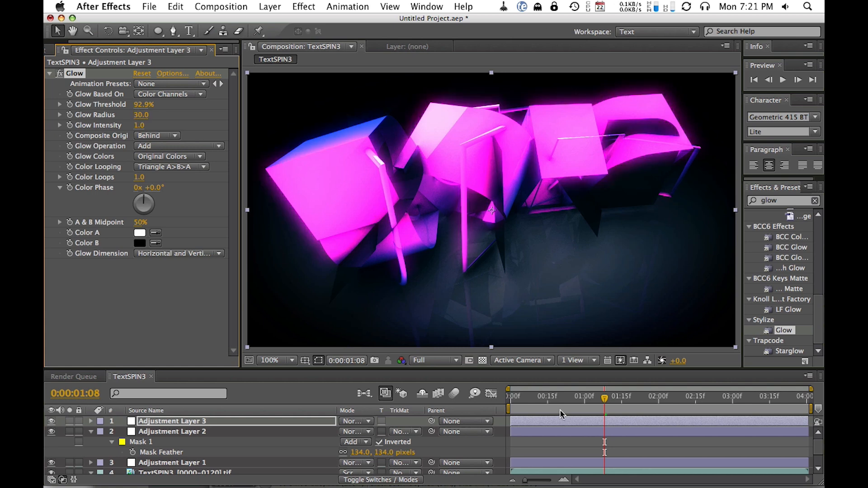
click(543, 398)
drag(543, 399, 525, 398)
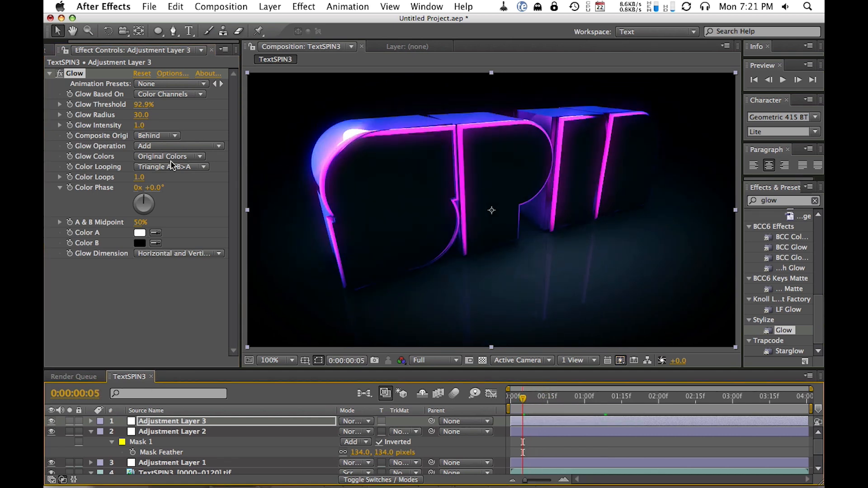
click(59, 74)
click(60, 74)
click(59, 74)
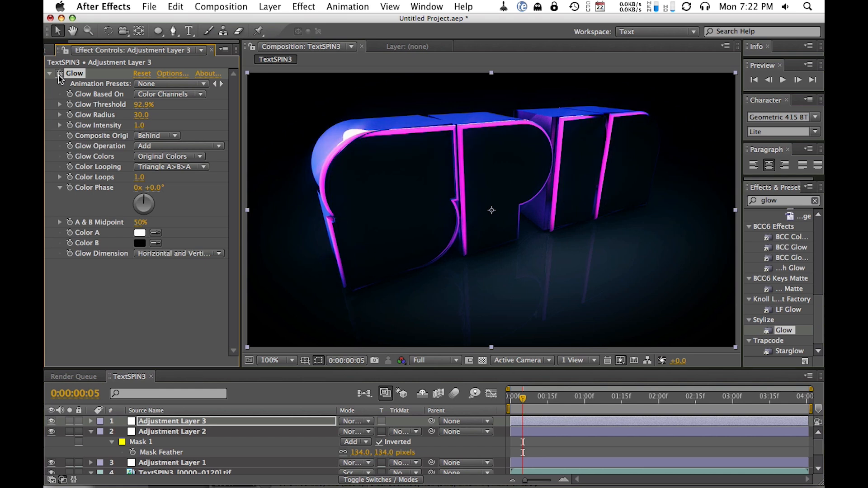
click(59, 74)
- Set the Glow Intensity to 2 and check the stronger glow on frames up to 0:00:03:21
click(139, 125)
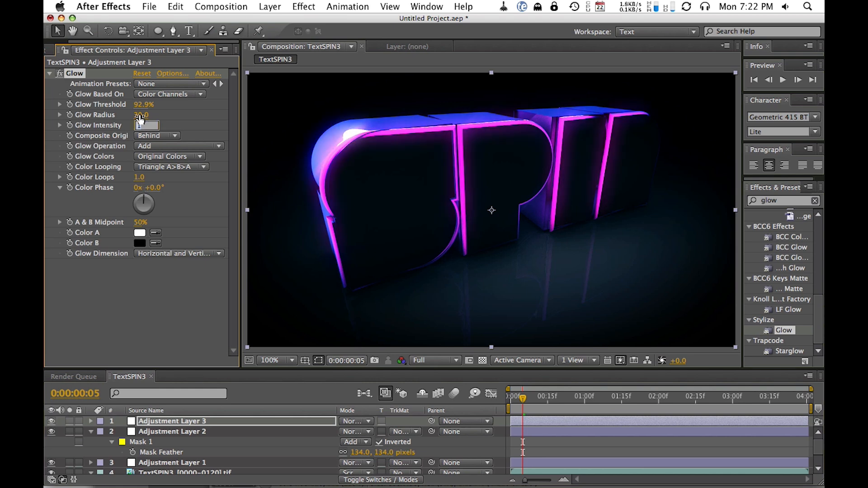
text(2)
key(Return)
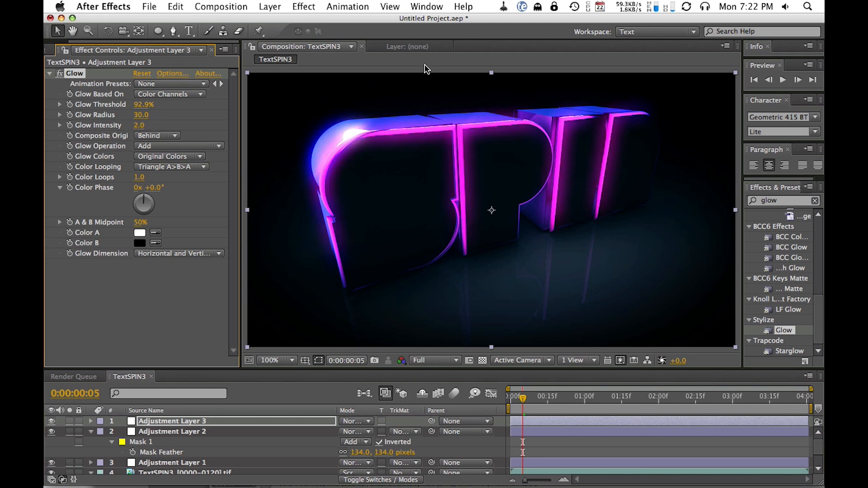
drag(610, 397, 752, 392)
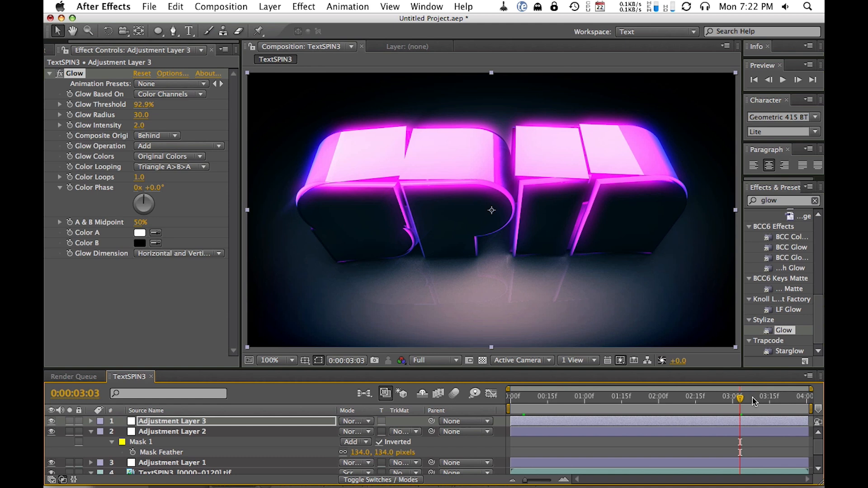
click(765, 398)
click(776, 397)
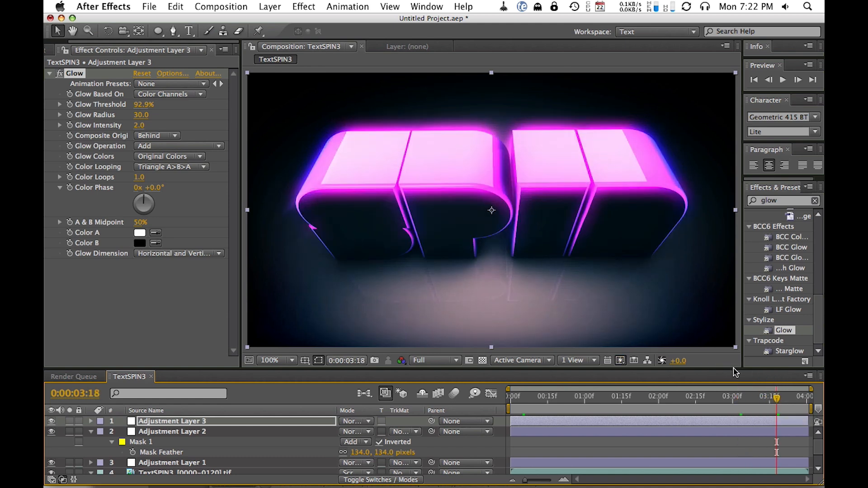
click(785, 396)
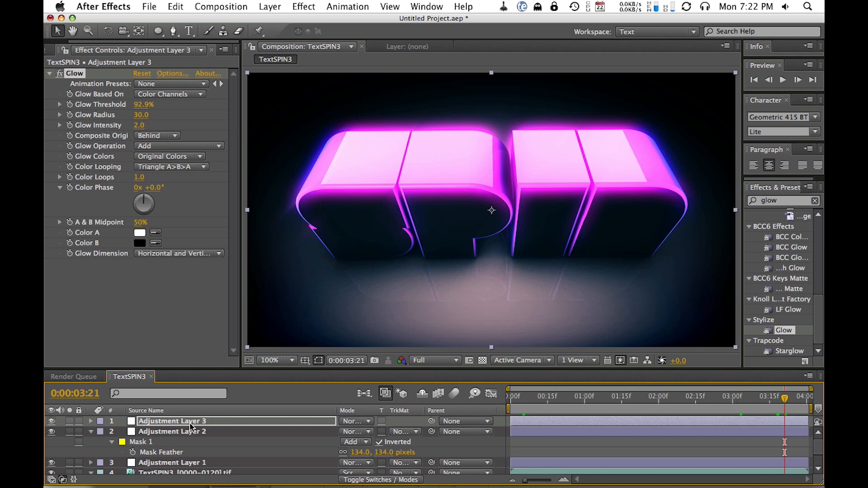
- At frame 0:00:02:01, fine-tune the Glow Threshold to 94.7%, trying 95% and 90% as well
key(space)
drag(507, 250, 506, 247)
drag(724, 400, 662, 398)
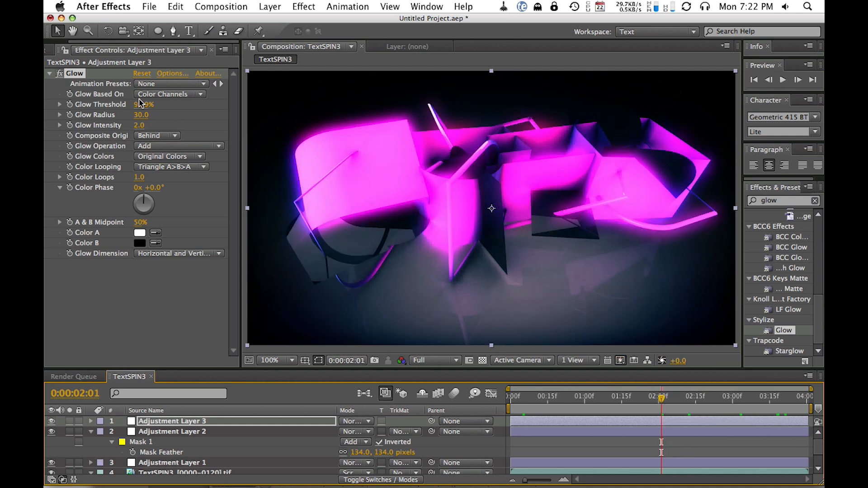
click(143, 105)
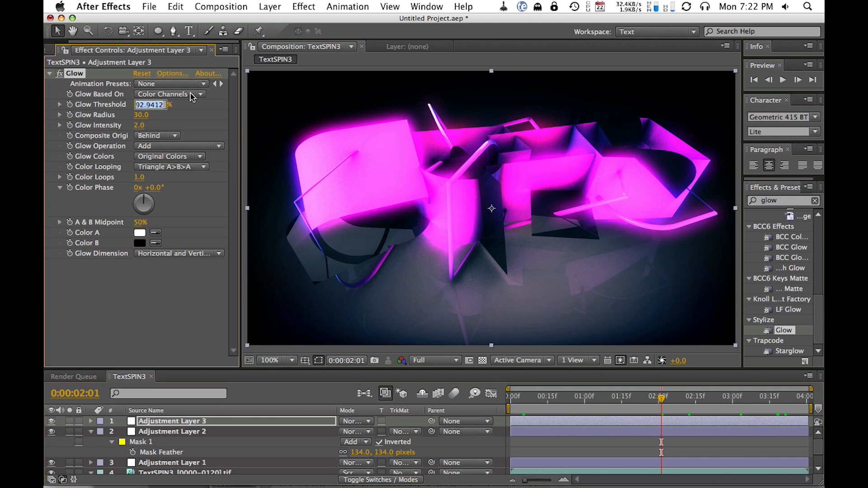
text(95)
key(Return)
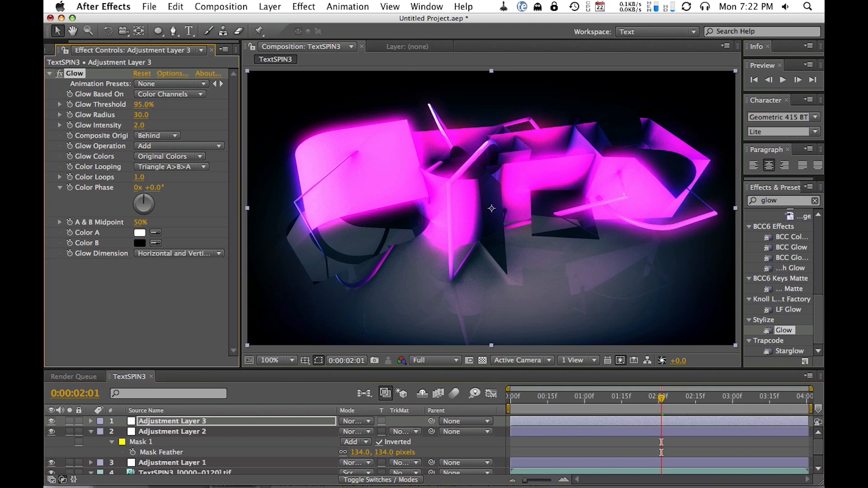
click(141, 105)
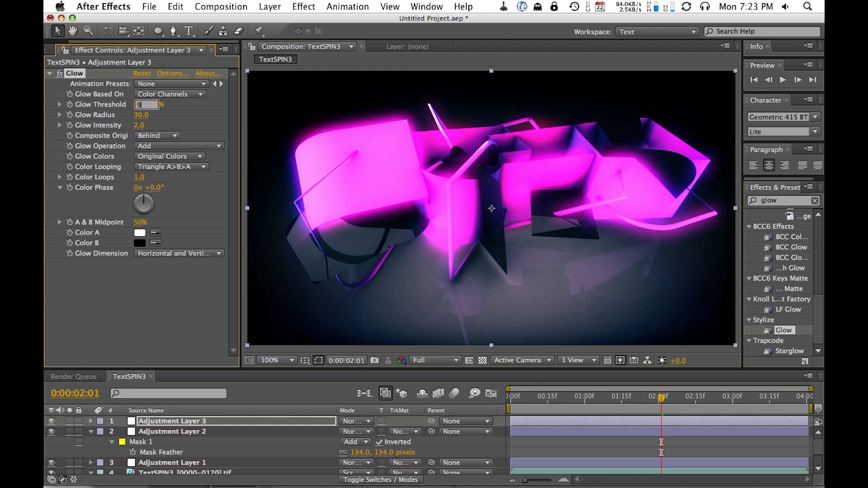
text(0)
key(Return)
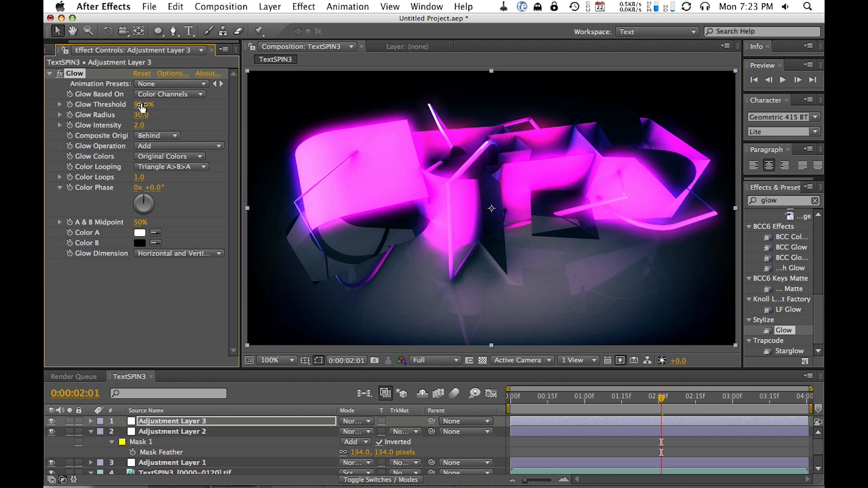
- Try the glow adjustment layer directly above the bottom TextSPIN3 layer and return it to the top of the stack
drag(192, 422, 205, 469)
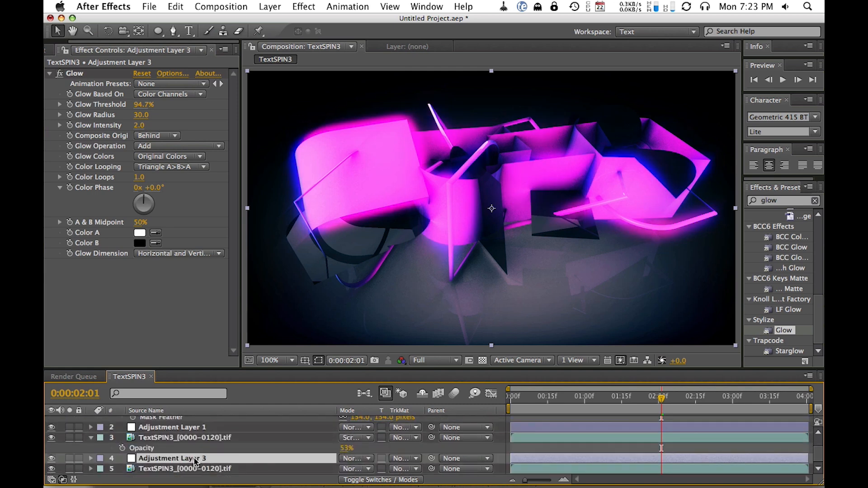
drag(195, 462, 206, 416)
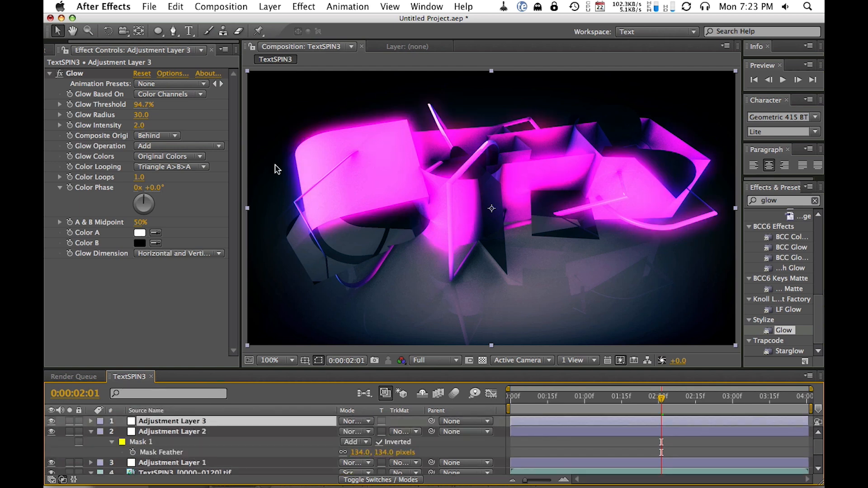
- Set the Glow Intensity to 1 and check the result on frame 0:00:00:00
click(140, 125)
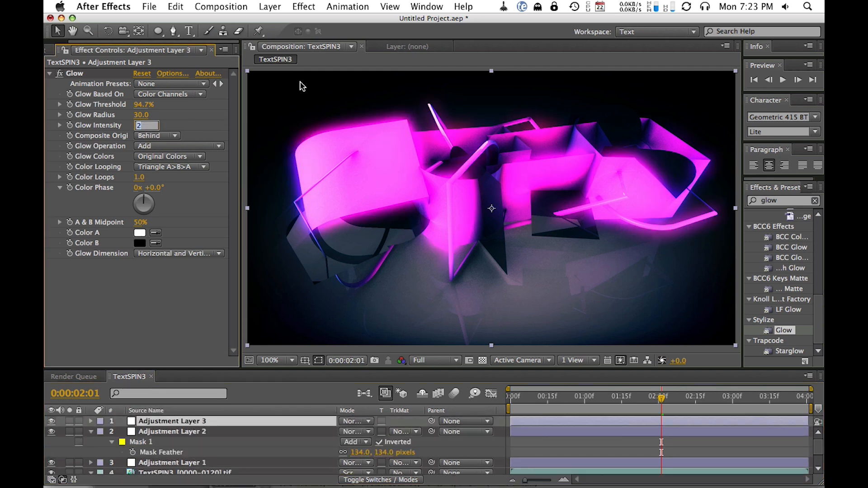
text(1)
key(Return)
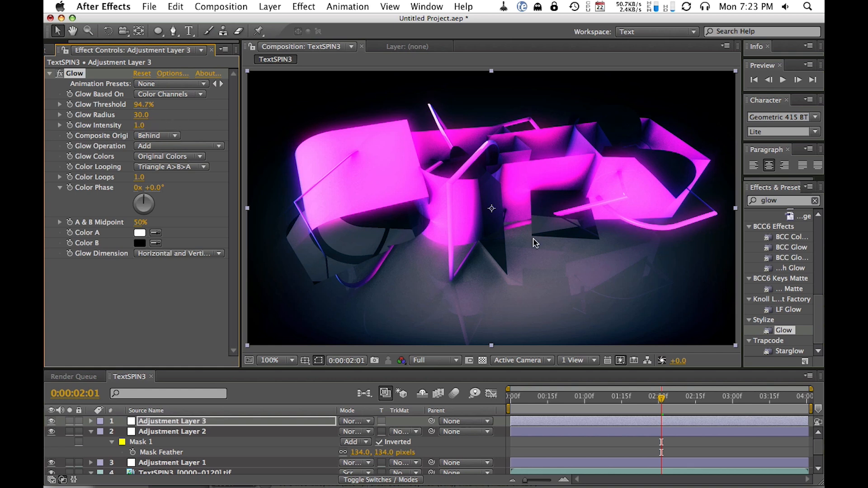
key(Home)
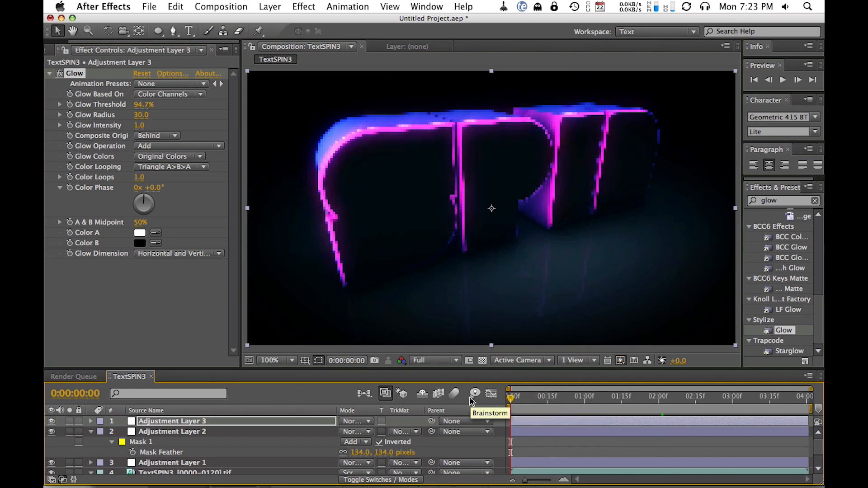
drag(525, 316, 523, 313)
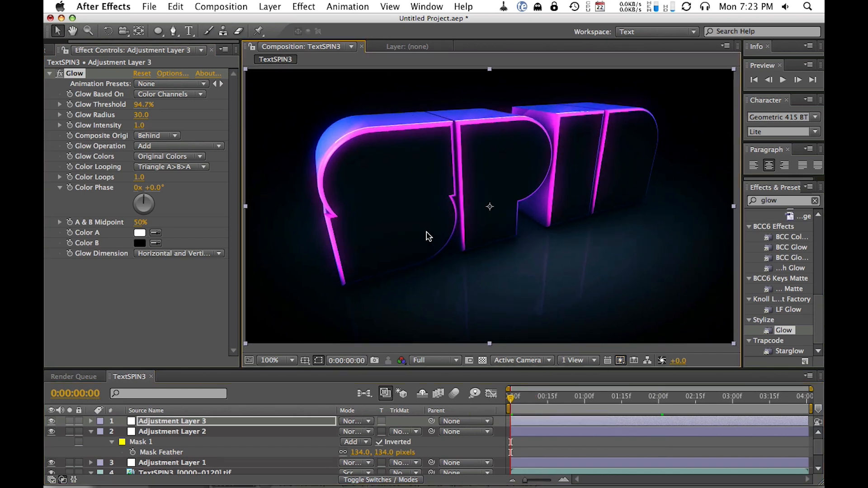
click(270, 7)
mouse_move(316, 21)
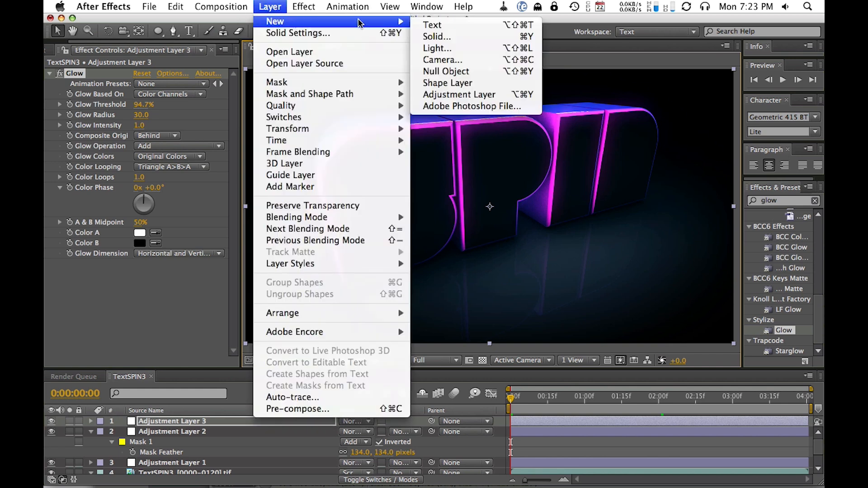
click(588, 267)
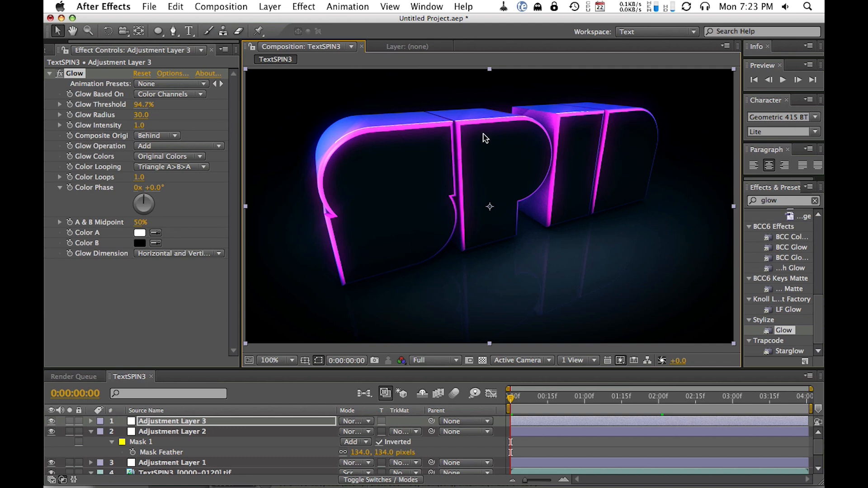
- Add a new adjustment layer at the top of the stack and apply the Levels effect to it
click(270, 6)
mouse_move(319, 21)
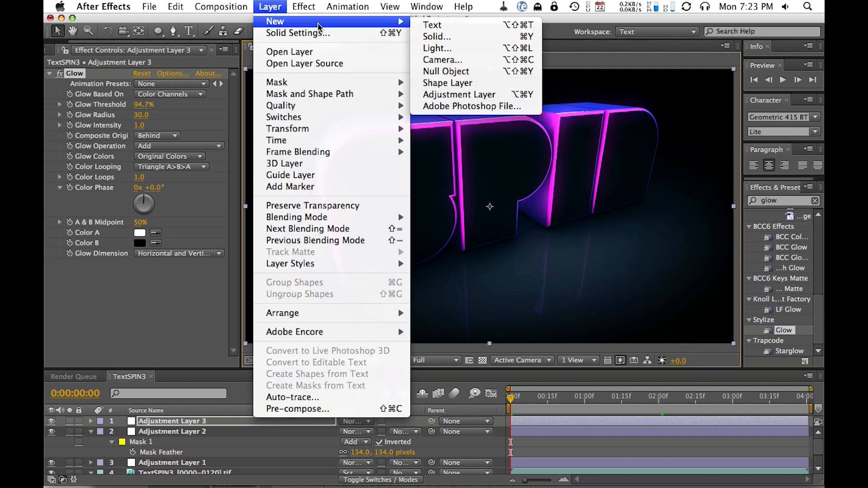
click(487, 97)
click(786, 200)
text(le)
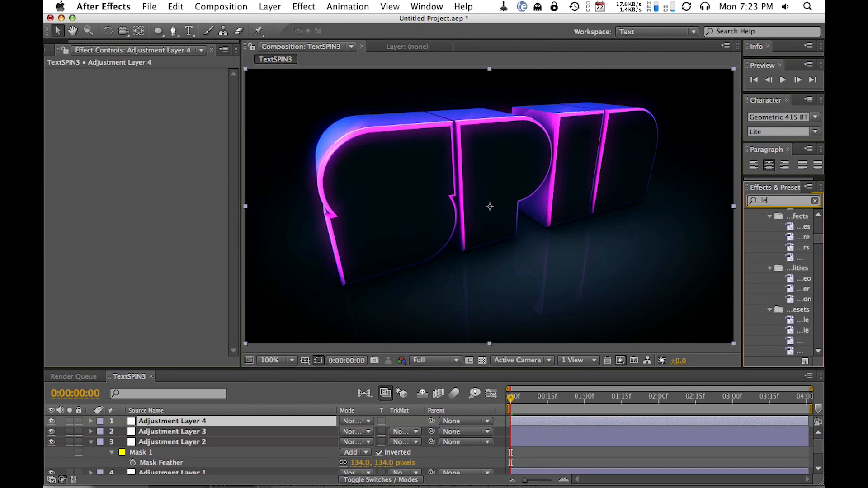
text(vels)
drag(786, 328, 187, 182)
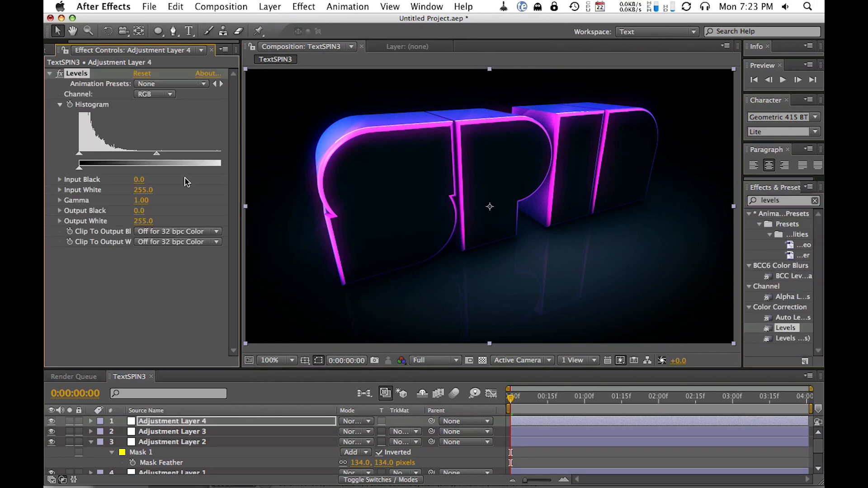
- Raise the top adjustment layer's Levels Output Black to 11 and check the lifted blacks at frame 0:00:01:16
mouse_move(87, 166)
mouse_down()
mouse_move(127, 172)
mouse_move(85, 171)
mouse_up()
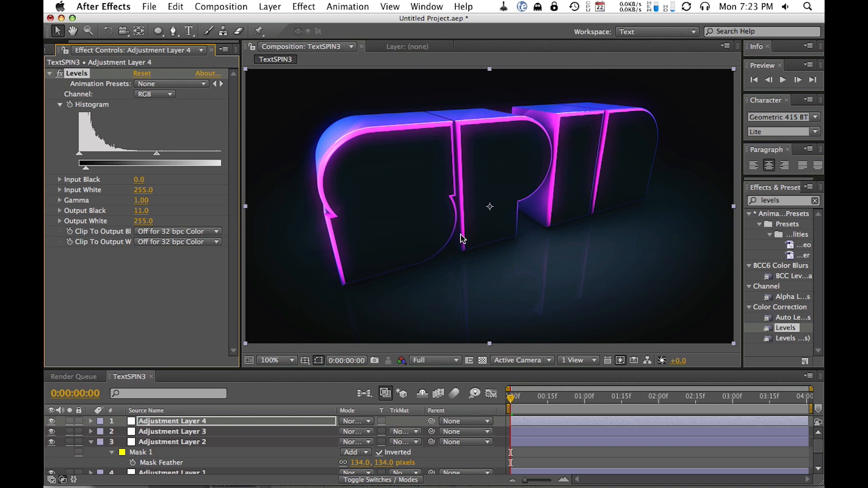
drag(561, 399, 624, 398)
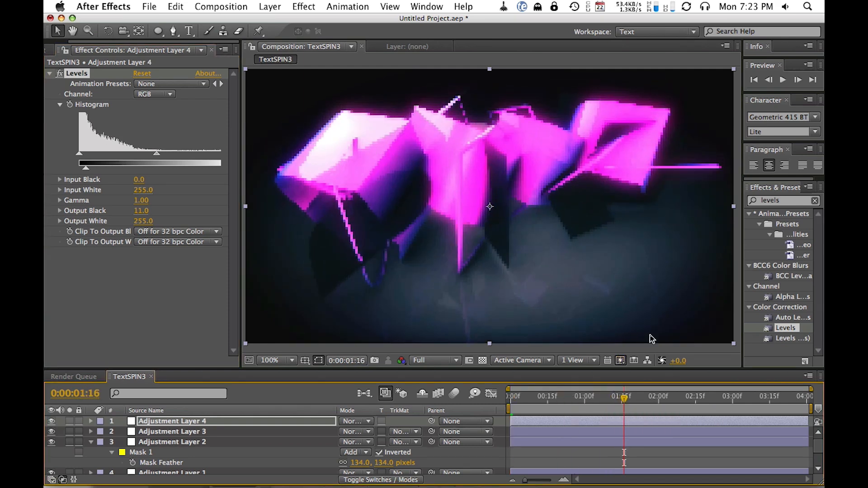
- Raise the opacity of the directionally blurred TextSPIN3 layer to 75%, soloing it during the adjustment
scroll(222, 439, down, 3)
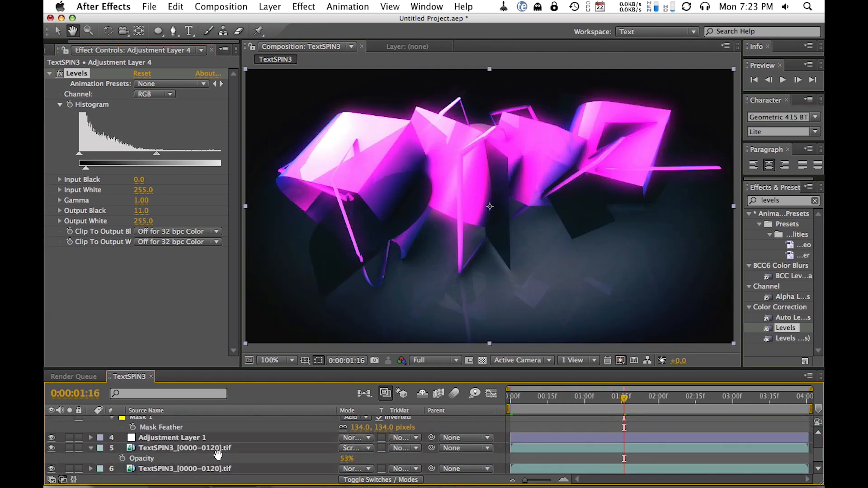
click(215, 446)
click(69, 448)
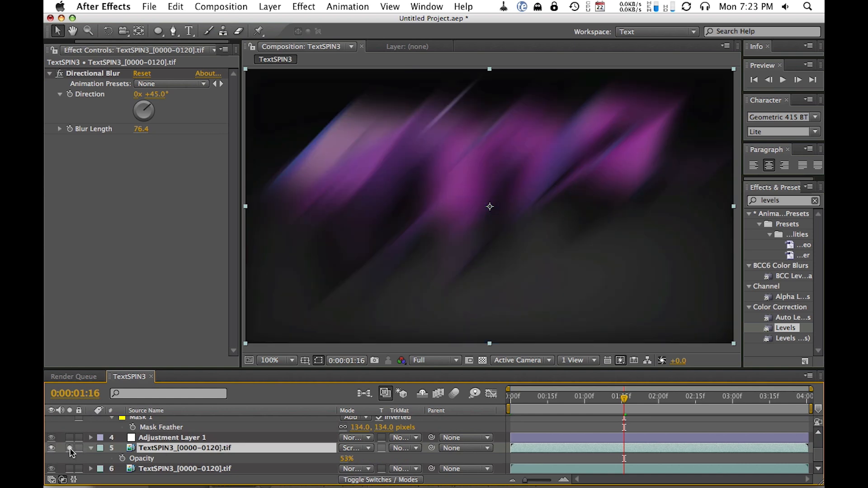
drag(343, 459, 360, 460)
click(69, 448)
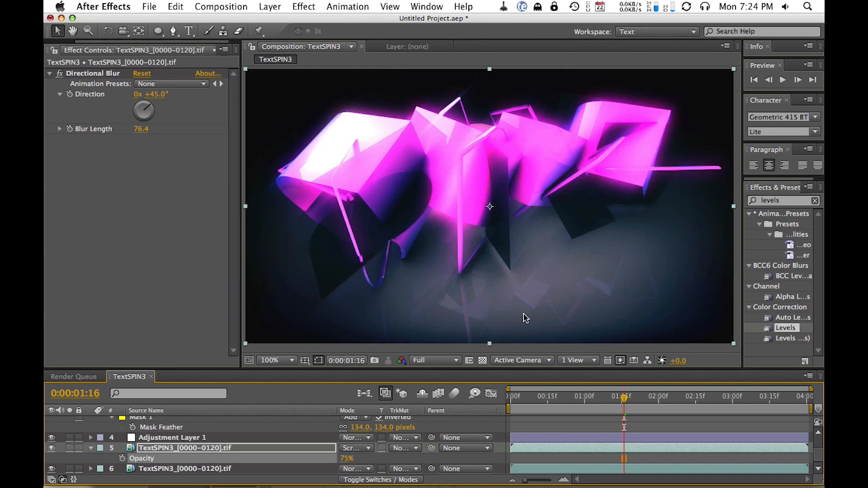
- Apply Levels to the blurred TextSPIN3 layer and, with it soloed, set Input Black to 54 and Input White to 156
click(774, 200)
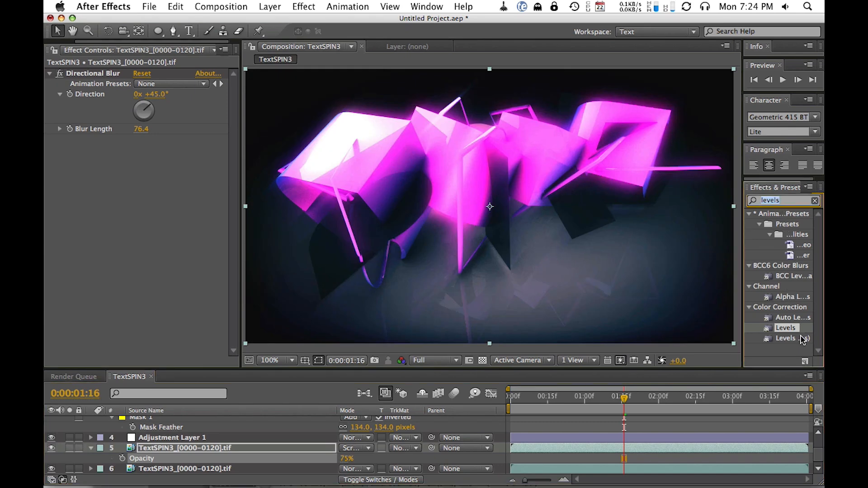
double_click(787, 327)
click(69, 448)
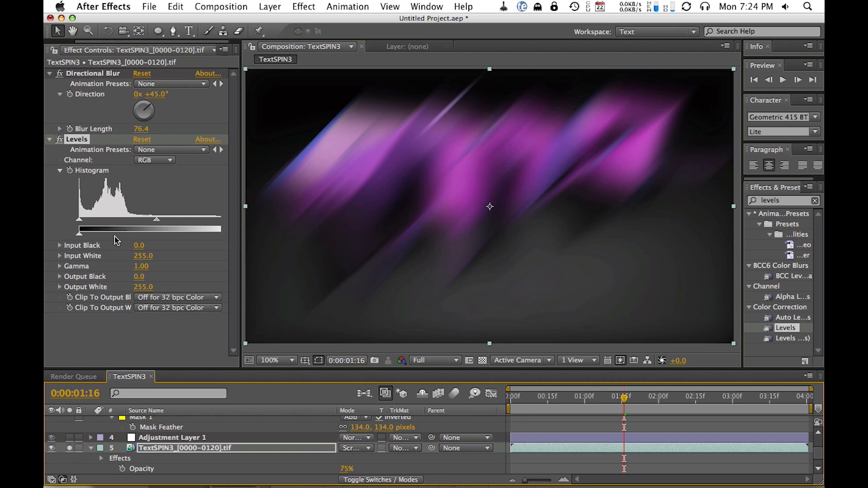
drag(80, 220, 112, 220)
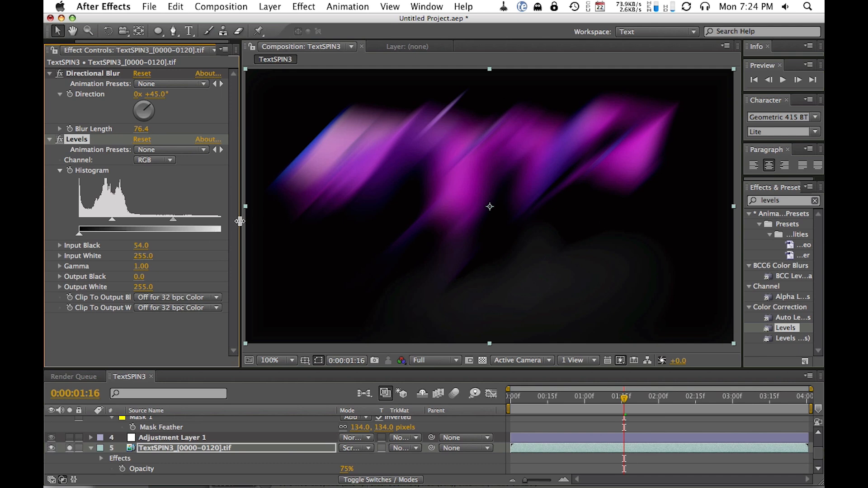
drag(241, 220, 175, 224)
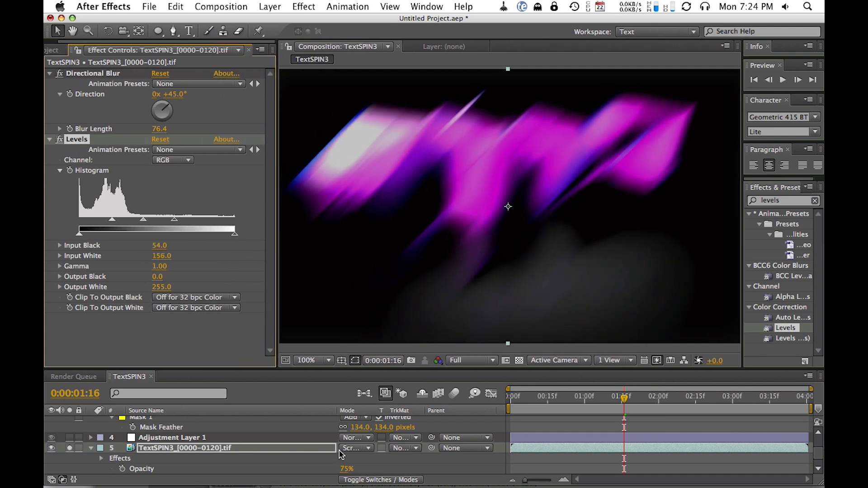
click(69, 447)
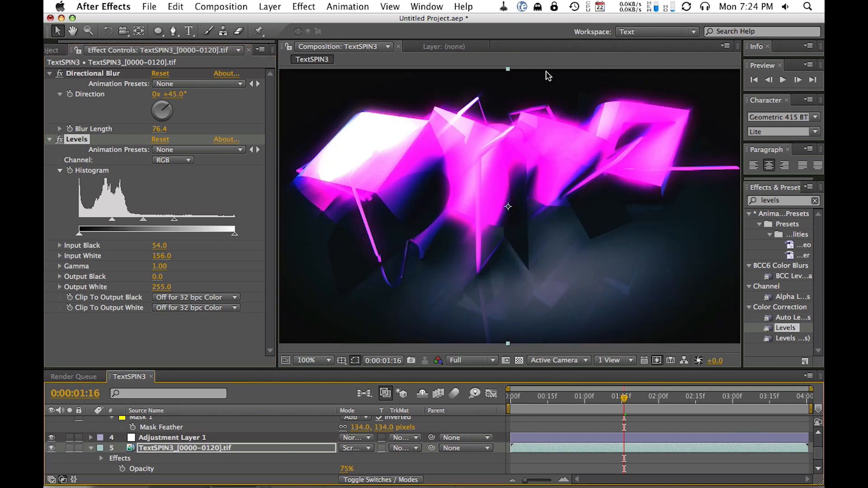
- Nudge the blurred TextSPIN3 layer slightly right and up, and check the offset on frame 0:00:00:00
key(shift+Right)
key(shift+Up)
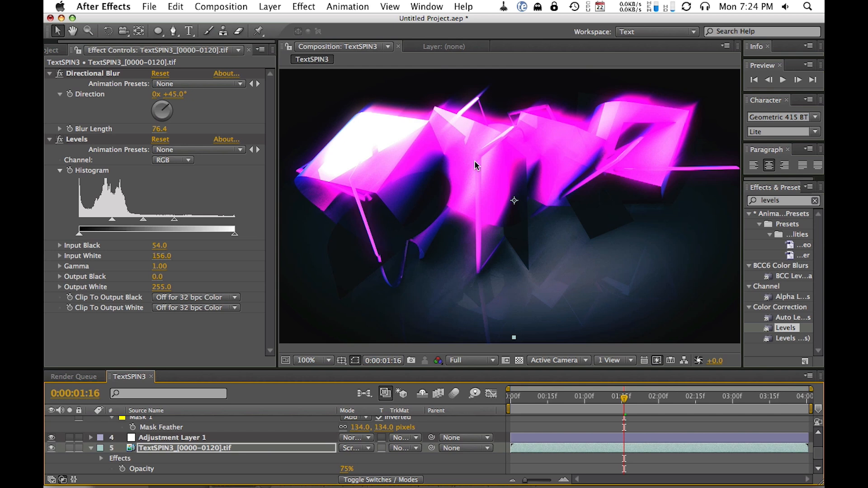
drag(552, 393, 504, 398)
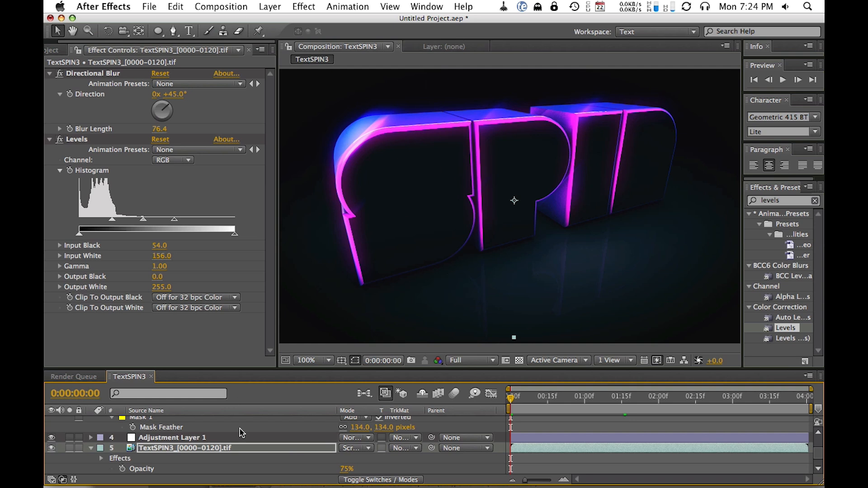
- Set the blurred TextSPIN3 layer's opacity to 60% and check frame 0:00:03:26
click(349, 466)
text(60)
key(Return)
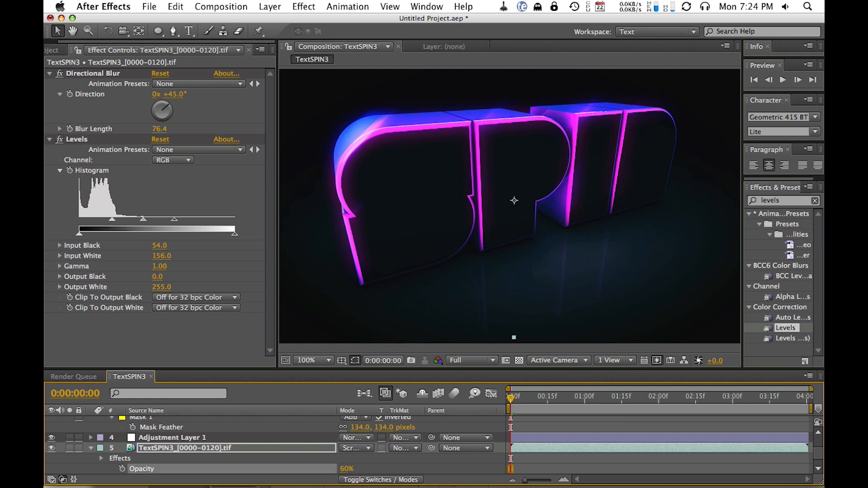
click(795, 397)
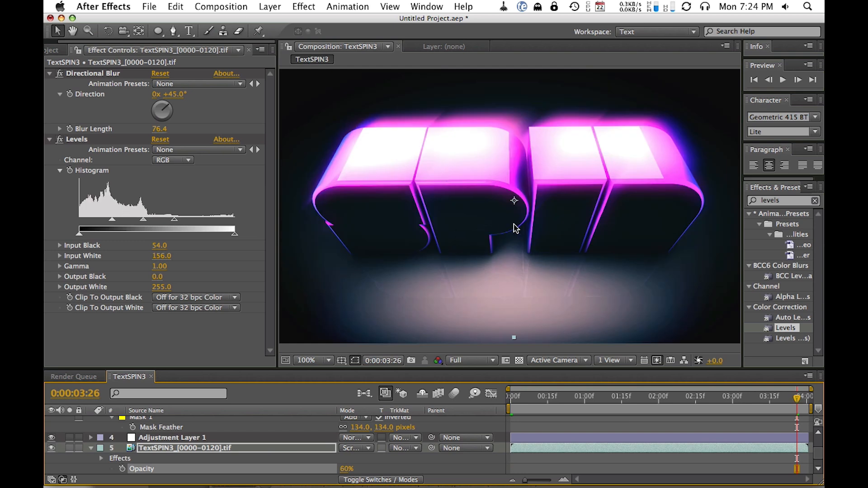
- Duplicate the bottom TextSPIN3 layer and move the copy between Adjustment Layer 3 and Adjustment Layer 2
scroll(229, 448, down, 1)
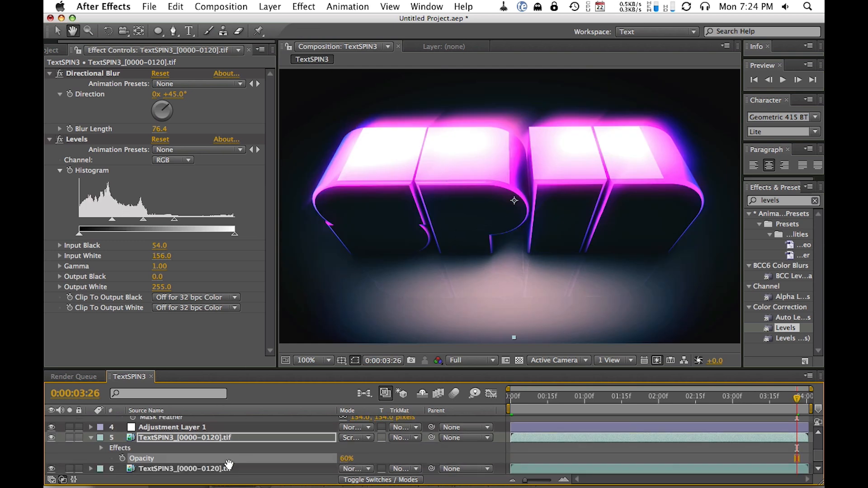
click(218, 470)
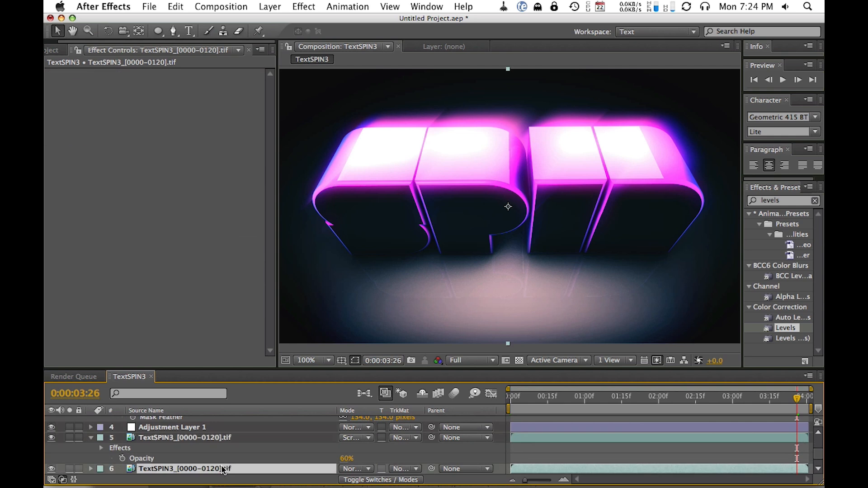
key(super+d)
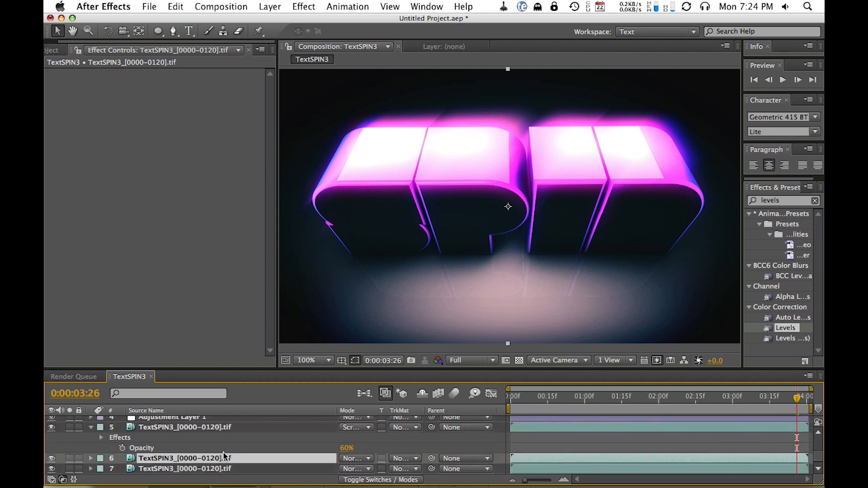
mouse_move(223, 454)
mouse_down()
mouse_move(225, 417)
mouse_move(223, 434)
mouse_move(236, 445)
mouse_up()
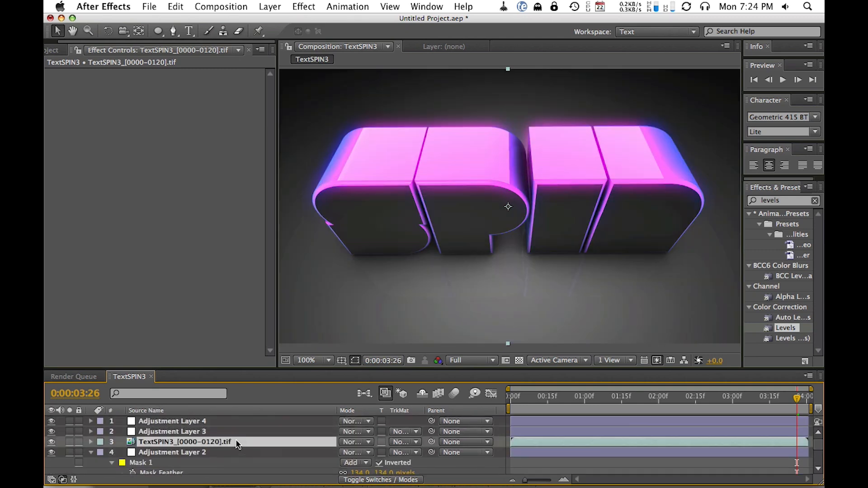
- Try the Classic Color Burn blend mode on the TextSPIN3 copy below Adjustment Layer 3, with its scale set to 105%
click(354, 443)
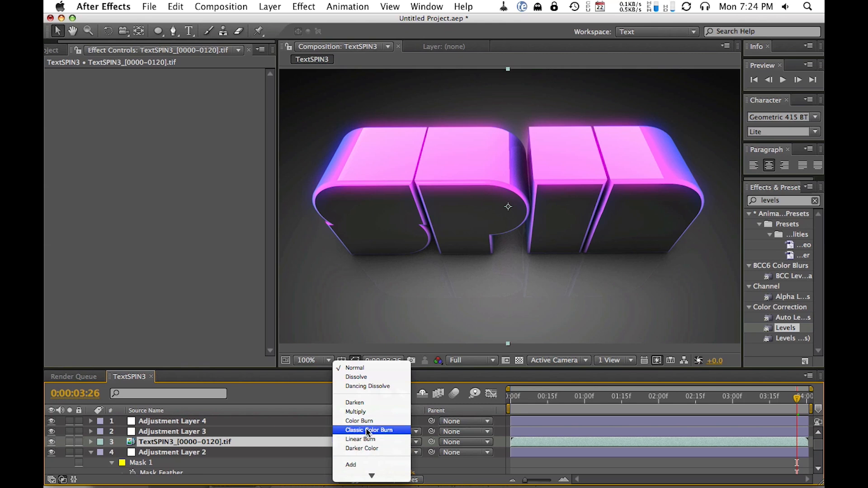
click(369, 432)
key(s)
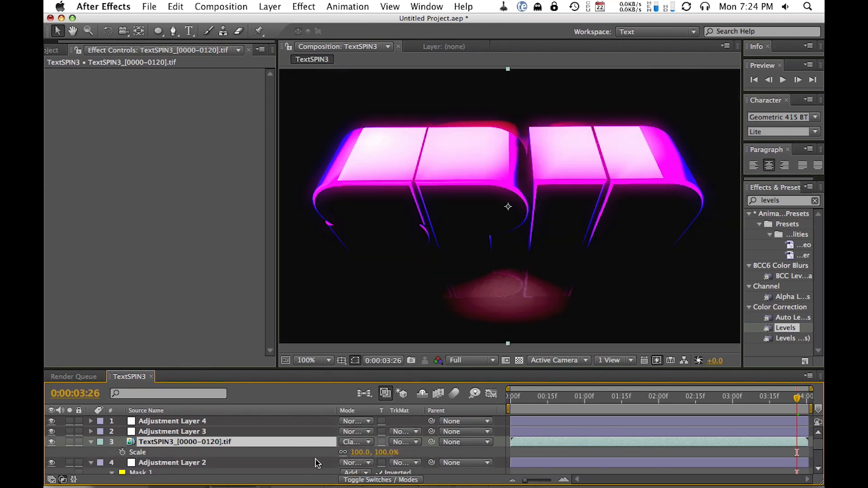
drag(361, 452, 376, 457)
key(super+z)
click(362, 452)
text(105)
key(Return)
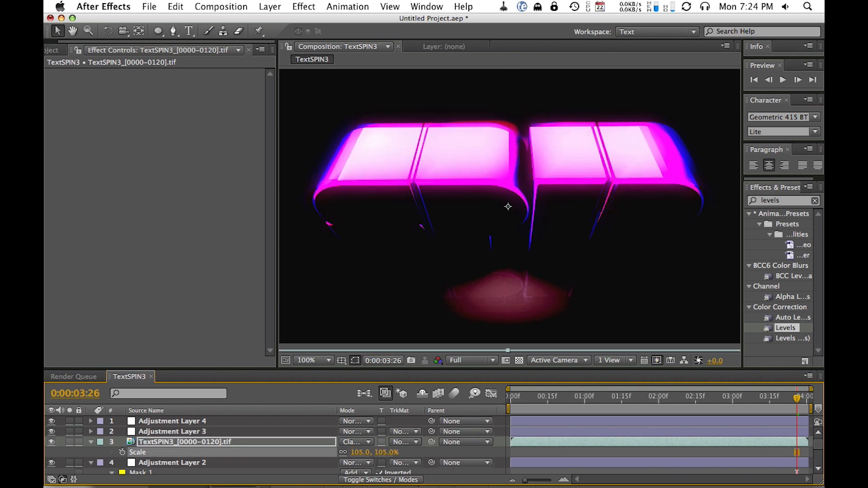
- Offset the TextSPIN3 copy slightly right and compare the Normal, Dissolve, Darken and Multiply blend modes on it
drag(376, 177, 409, 175)
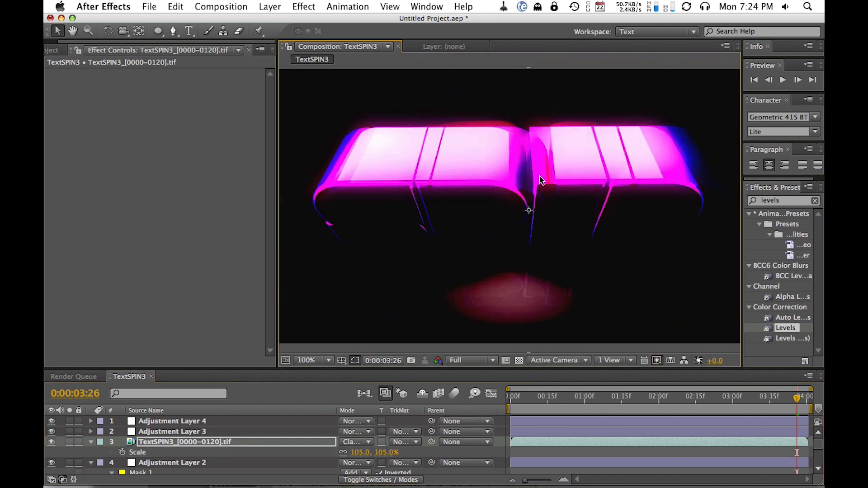
click(356, 442)
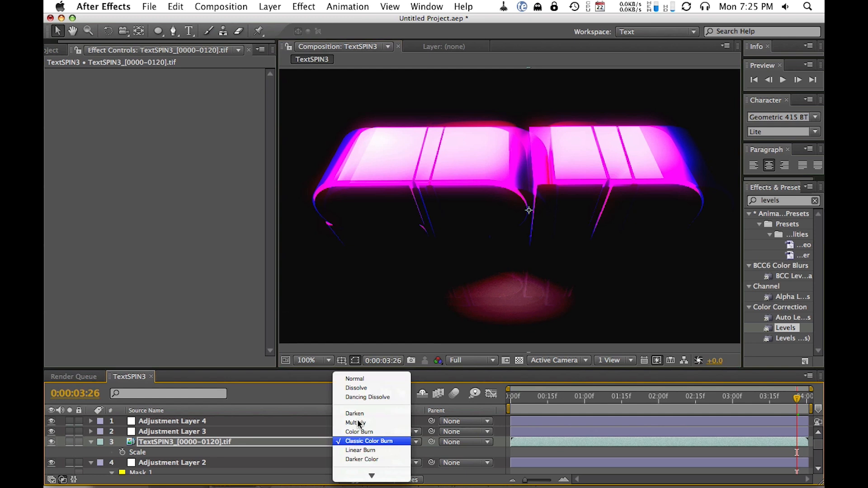
click(358, 379)
drag(489, 183, 500, 202)
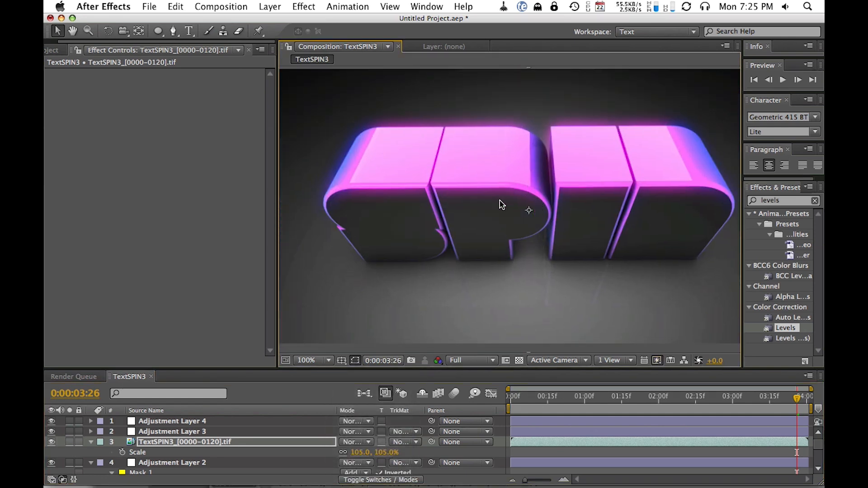
click(358, 442)
click(362, 449)
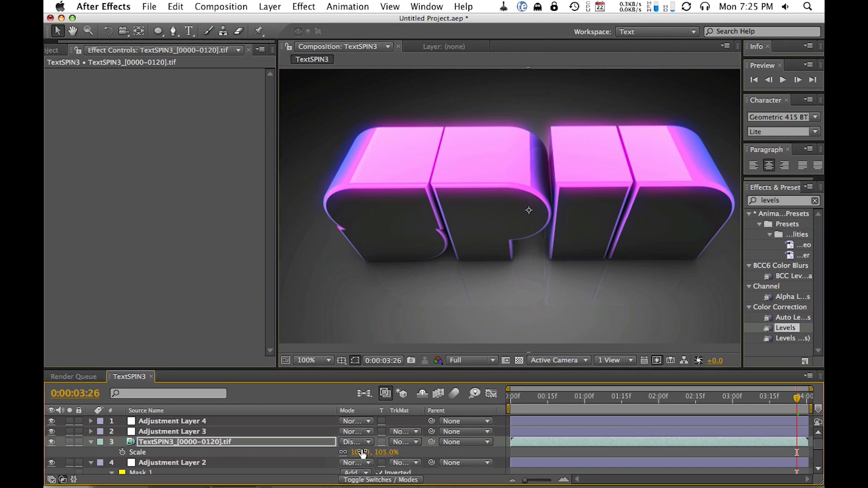
click(357, 442)
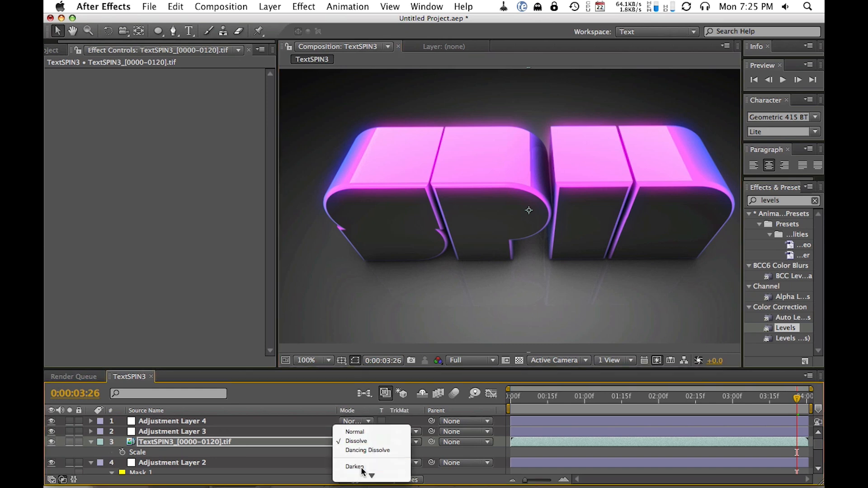
click(362, 464)
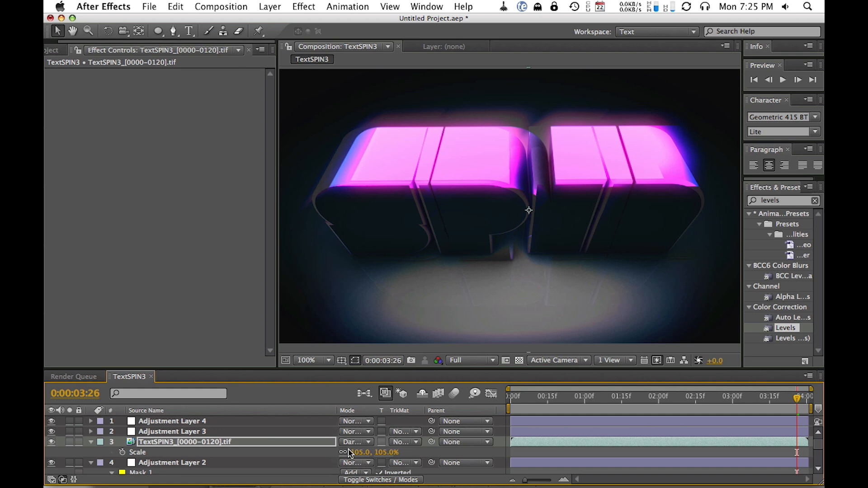
click(358, 439)
click(361, 451)
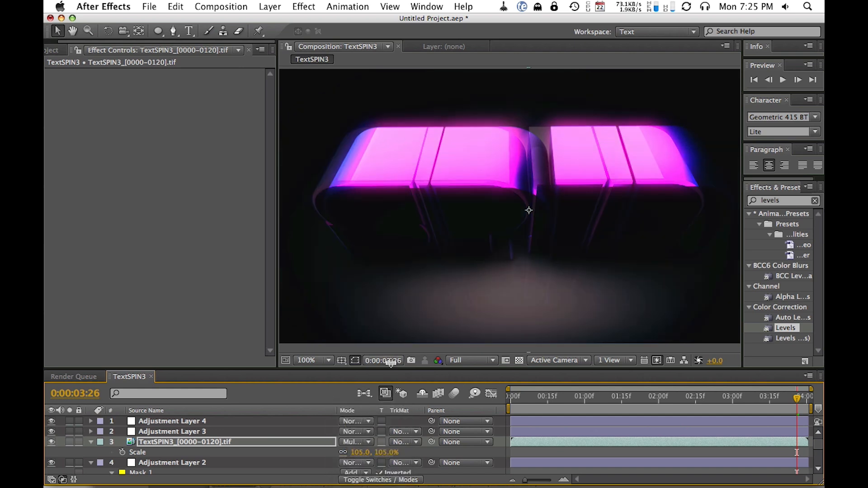
- Set the TextSPIN3 copy's scale to 102% and realign it with the text beneath
click(359, 452)
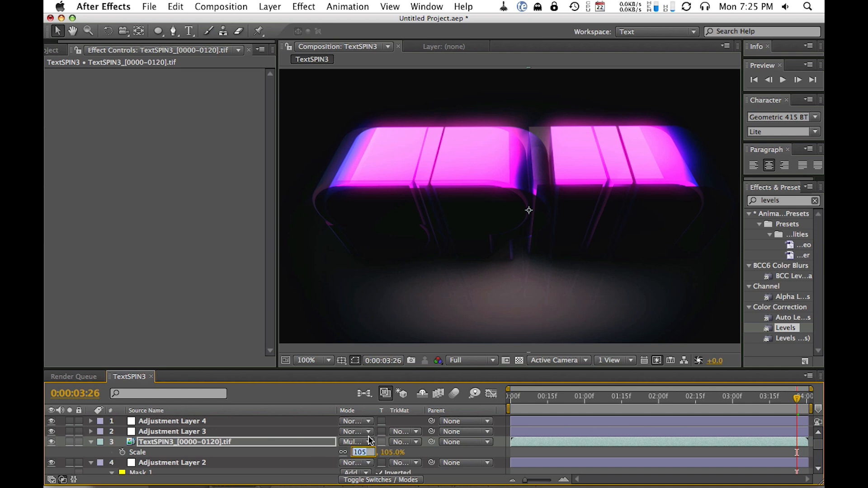
text(102)
key(Return)
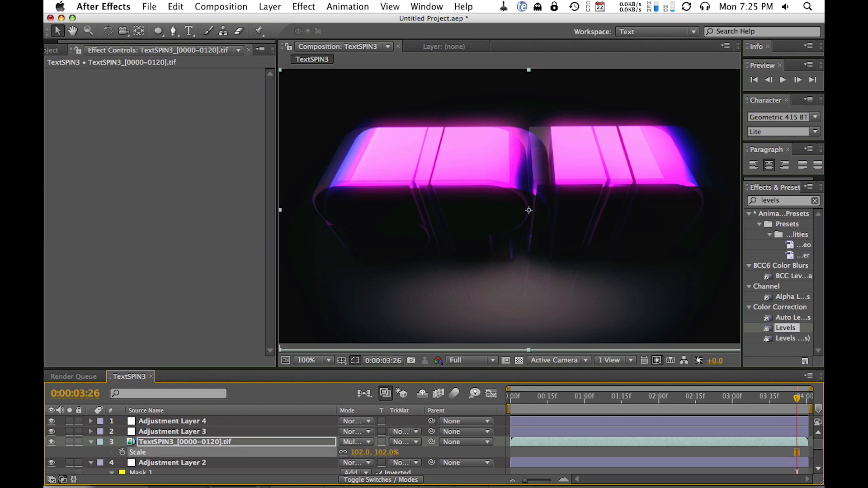
drag(528, 210, 507, 205)
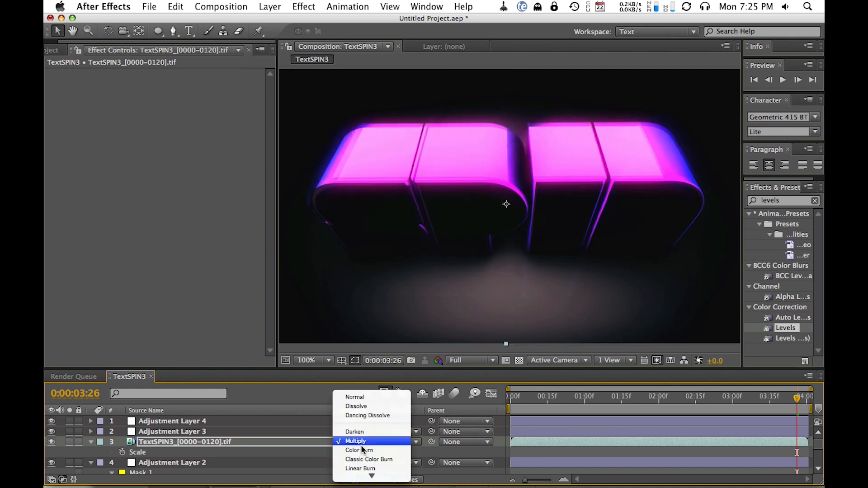
- Try the Color Burn blend mode on the TextSPIN3 copy at 34% opacity
click(356, 441)
click(365, 451)
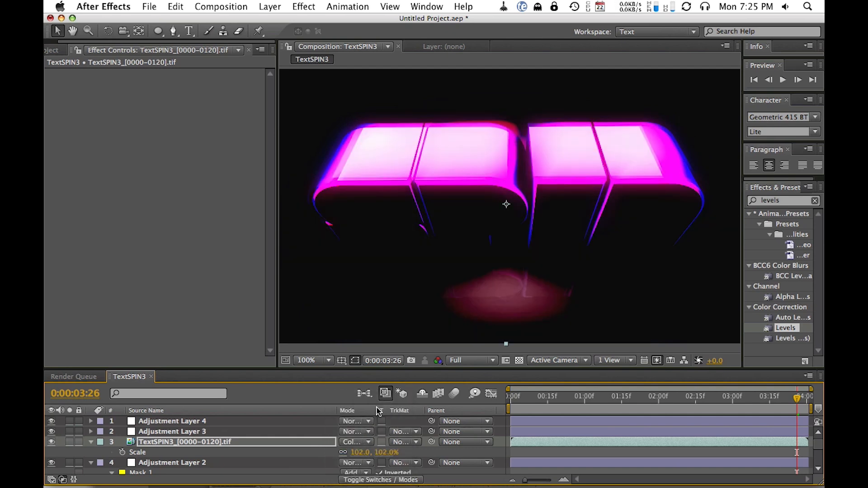
key(t)
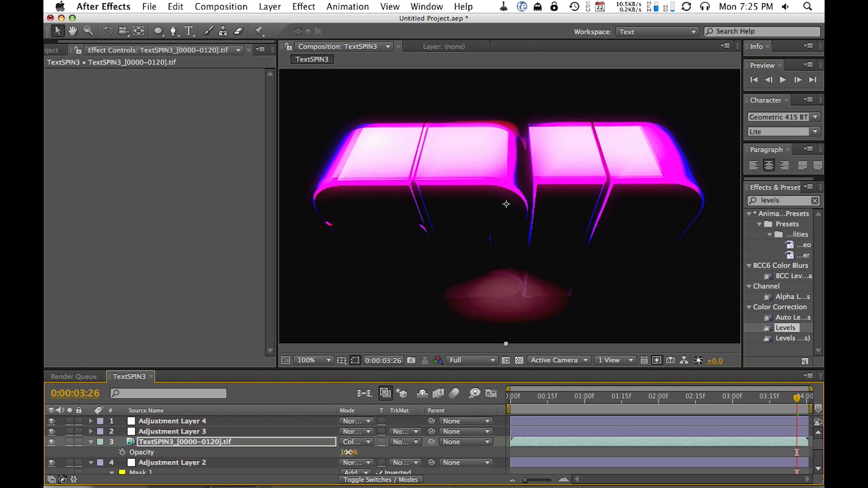
drag(346, 452, 308, 448)
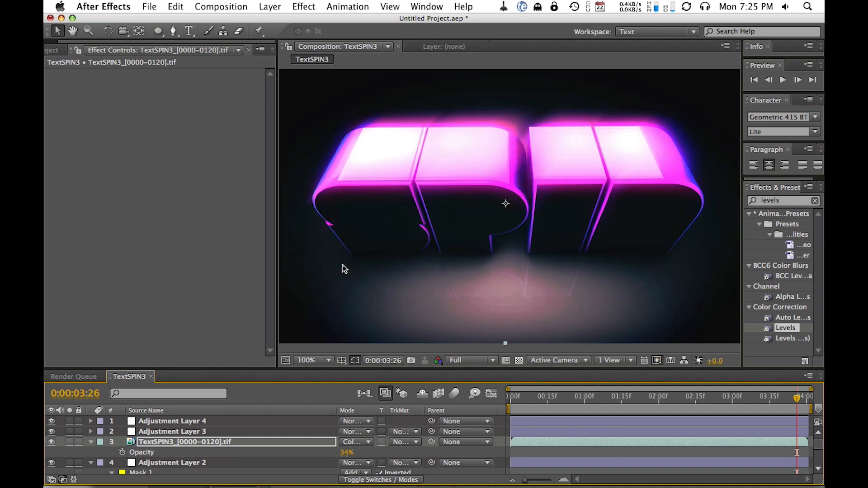
- Nudge the TextSPIN3 copy down and slightly right, testing small left and right shifts against the text beneath
key(Down)
key(Down)
key(Down)
key(Down)
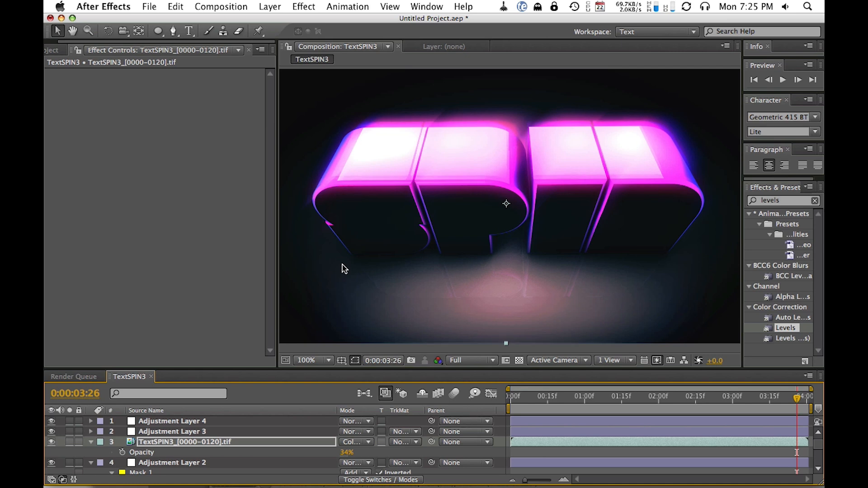
key(Right)
key(Right)
key(Right)
key(shift+Down)
key(shift+Down)
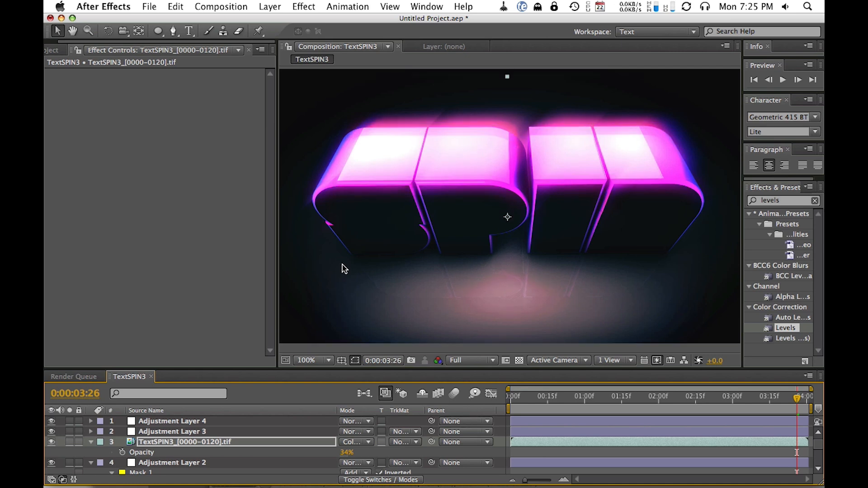
key(shift+Left)
key(Left)
key(Left)
key(Left)
key(Left)
key(shift+Right)
key(Right)
key(Right)
key(Right)
key(Right)
- Preview the animation and compare the frame with the TextSPIN3 copy hidden and shown
key(KP_0)
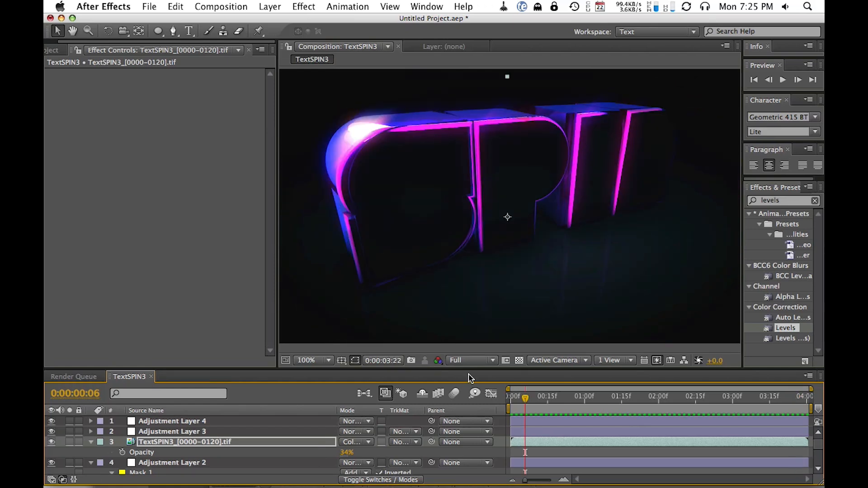
click(51, 443)
click(51, 443)
- Try the Overlay blend mode on the TextSPIN3 copy at 99% opacity
click(356, 442)
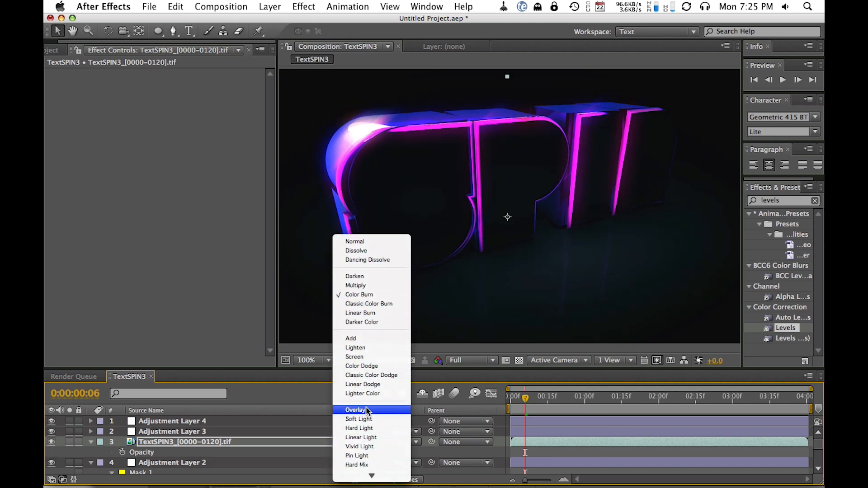
click(362, 410)
drag(346, 452, 429, 450)
- Set the TextSPIN3 copy's blend mode to Screen and its opacity to 10%
click(367, 444)
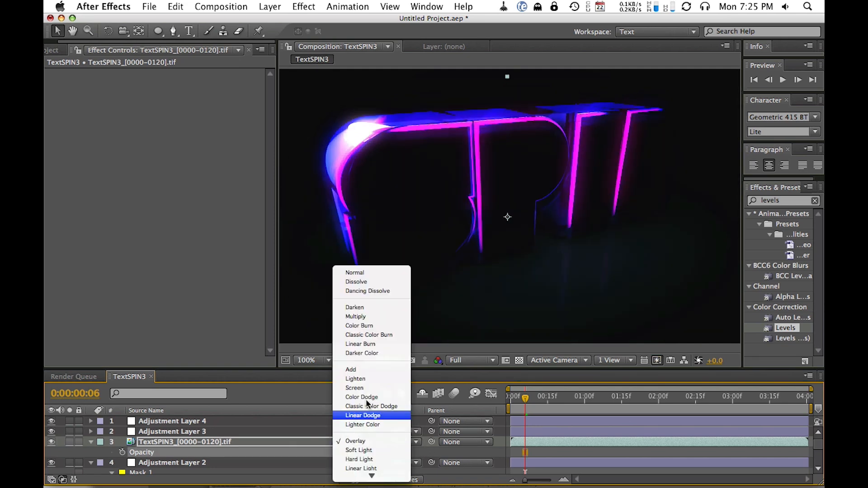
click(375, 388)
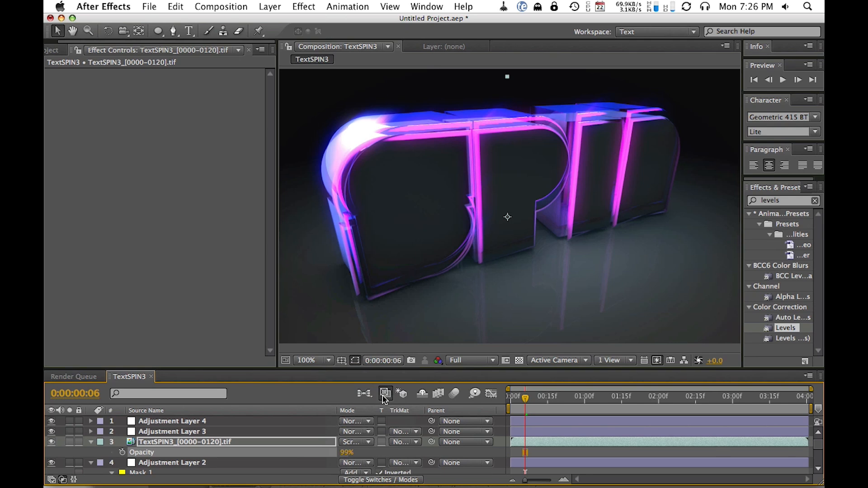
click(343, 452)
text(10)
key(Return)
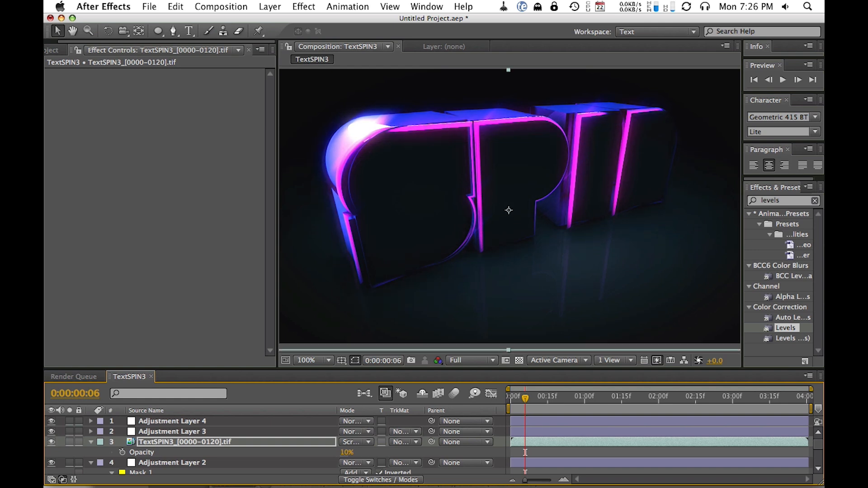
- Preview the animation and compare frame 0:00:00:06 with the screened TextSPIN3 copy hidden and shown
key(space)
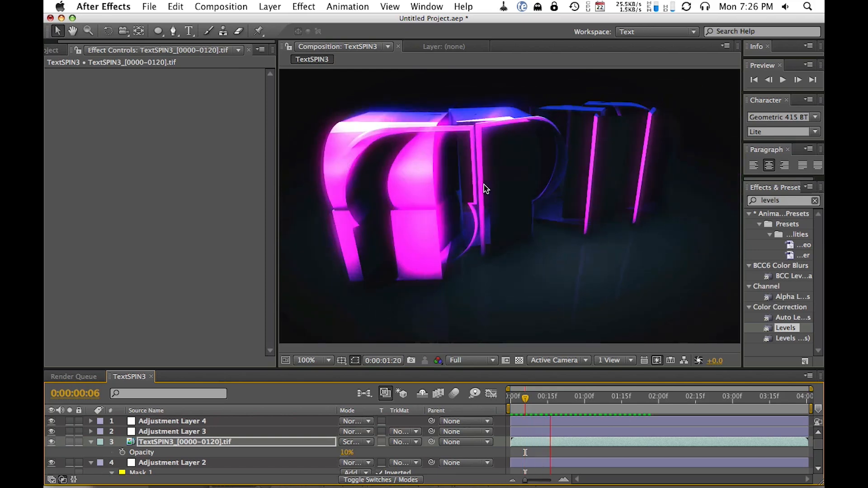
key(space)
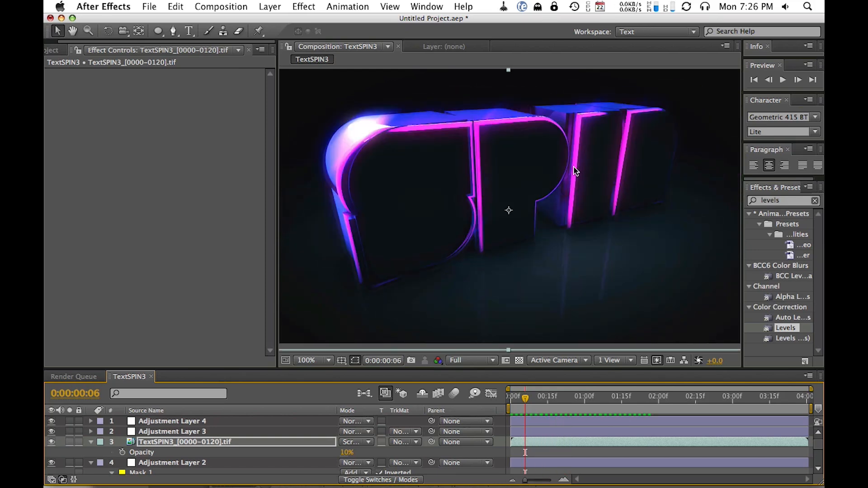
click(52, 442)
click(51, 443)
click(51, 442)
click(51, 442)
click(52, 441)
click(52, 442)
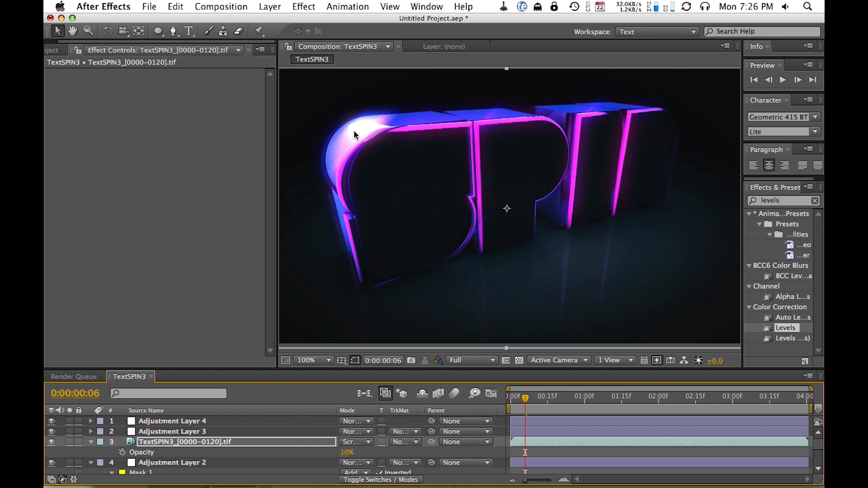
key(KP_0)
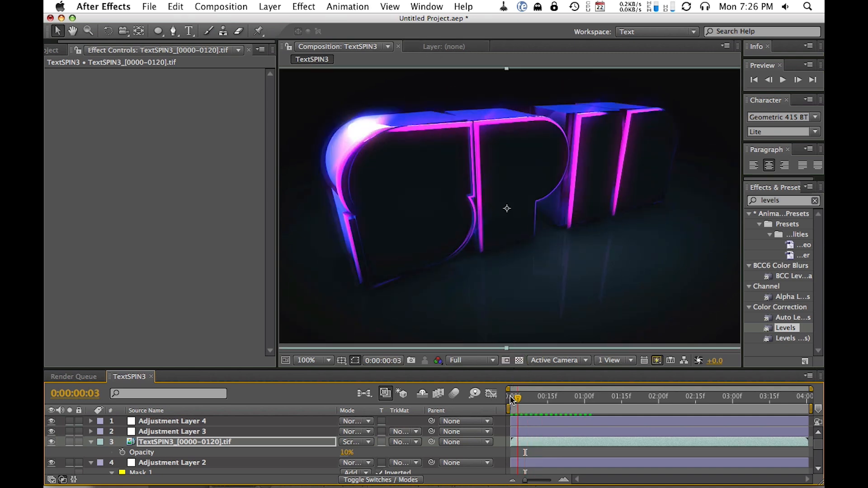
- Apply Tint to the screened TextSPIN3 copy, mapping white to a saturated green with hue 99°, and check the result at 0:00:01:11
click(794, 203)
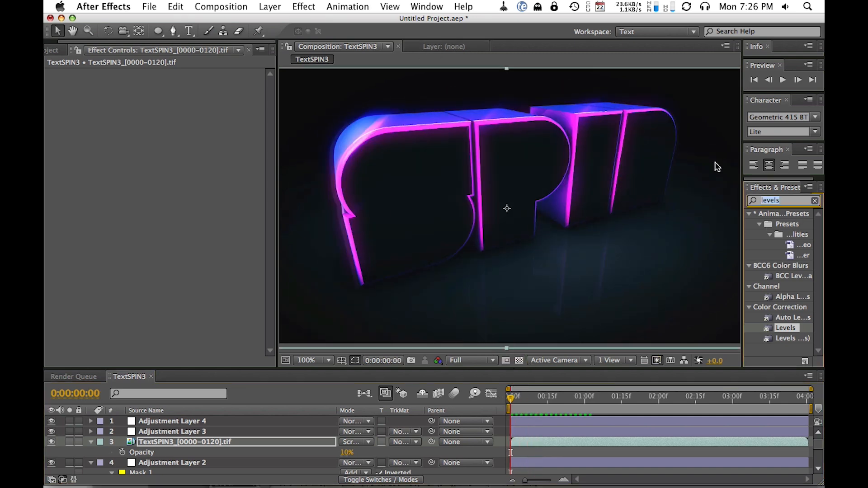
text(tint)
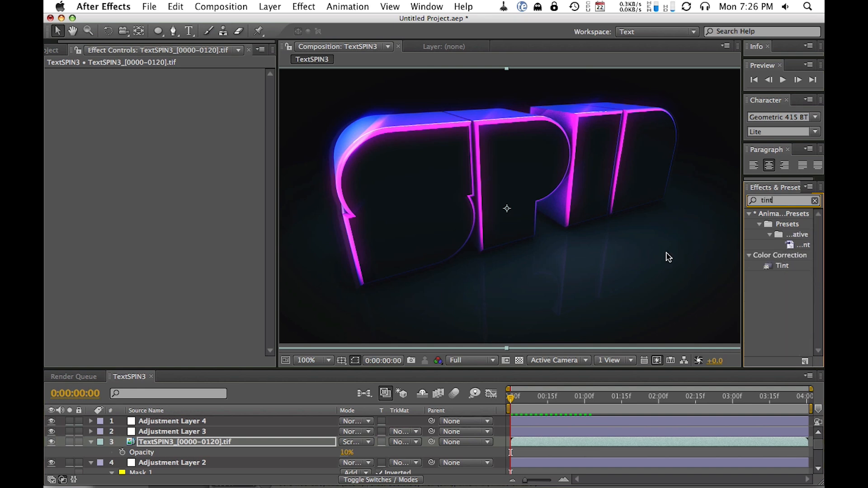
double_click(784, 267)
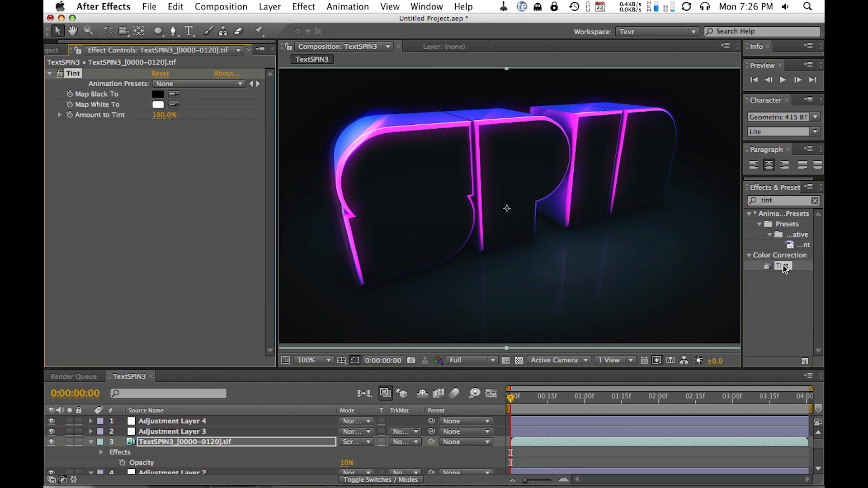
click(157, 105)
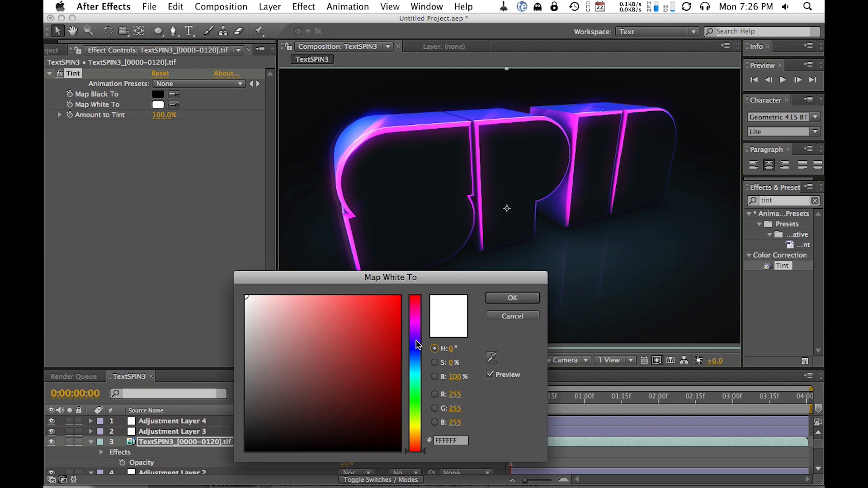
drag(418, 346, 420, 411)
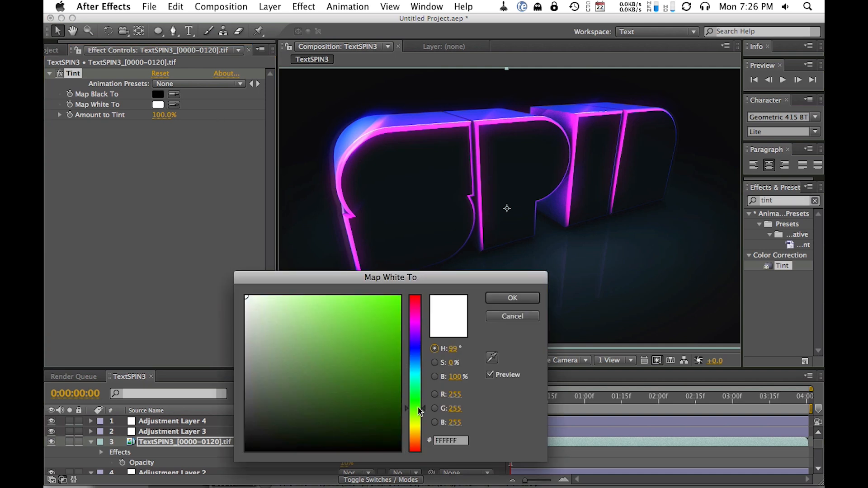
click(391, 344)
click(515, 298)
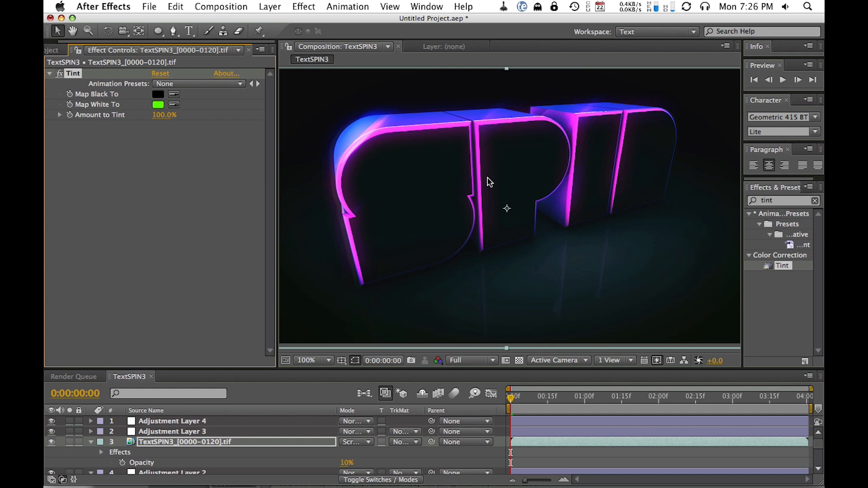
key(KP_0)
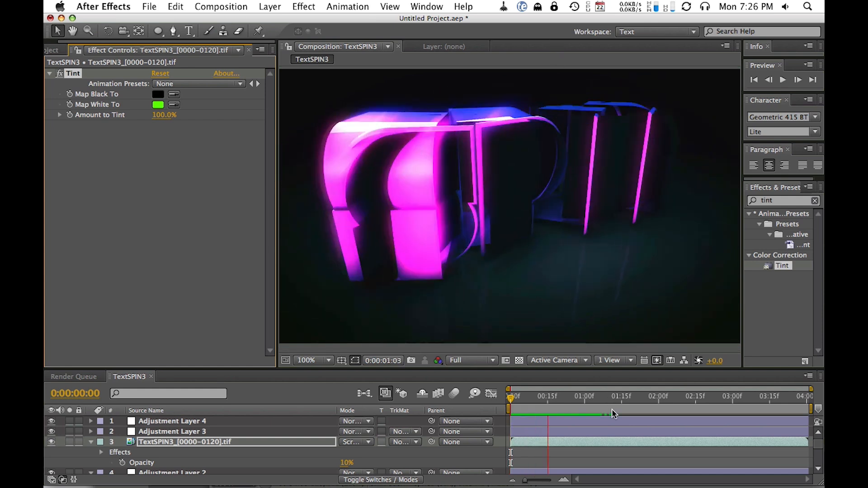
click(612, 410)
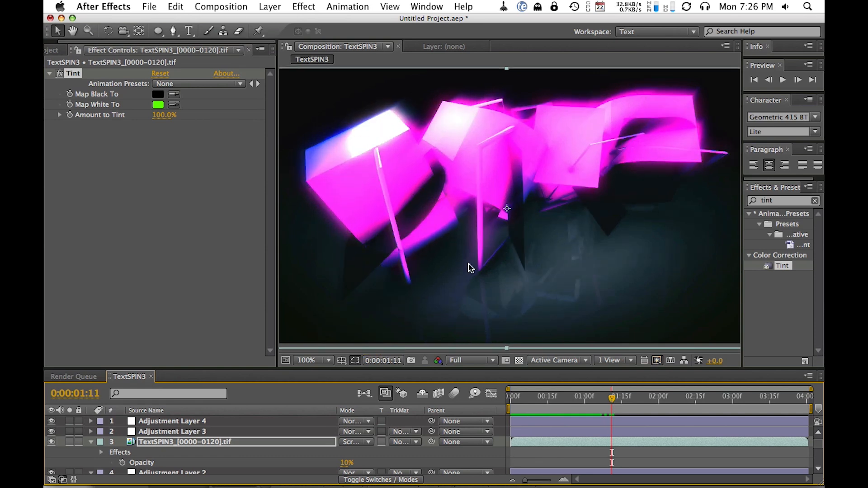
- Set the opacity of the blurred, screened TextSPIN3 copy below Adjustment Layer 1 to 35%
key(space)
drag(300, 458, 281, 394)
drag(264, 451, 269, 418)
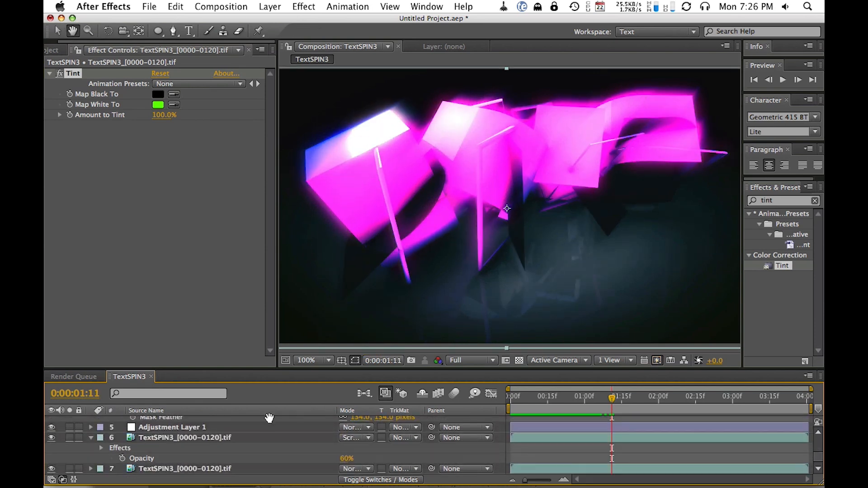
click(266, 438)
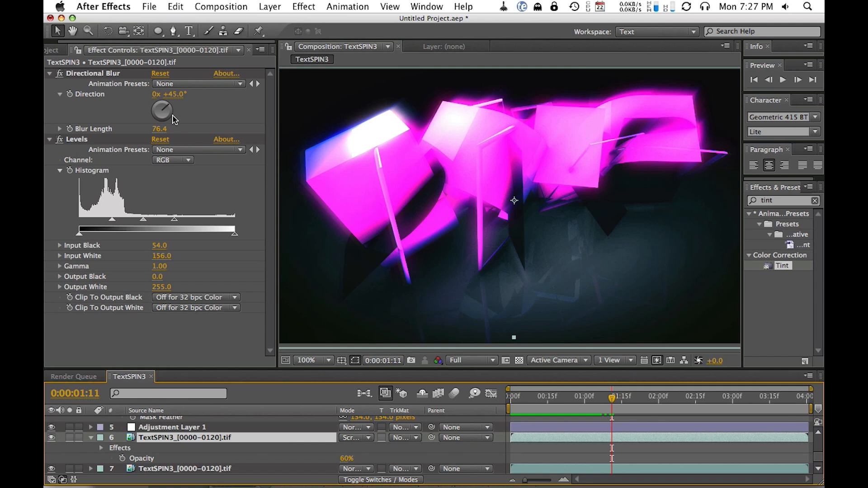
drag(346, 459, 334, 456)
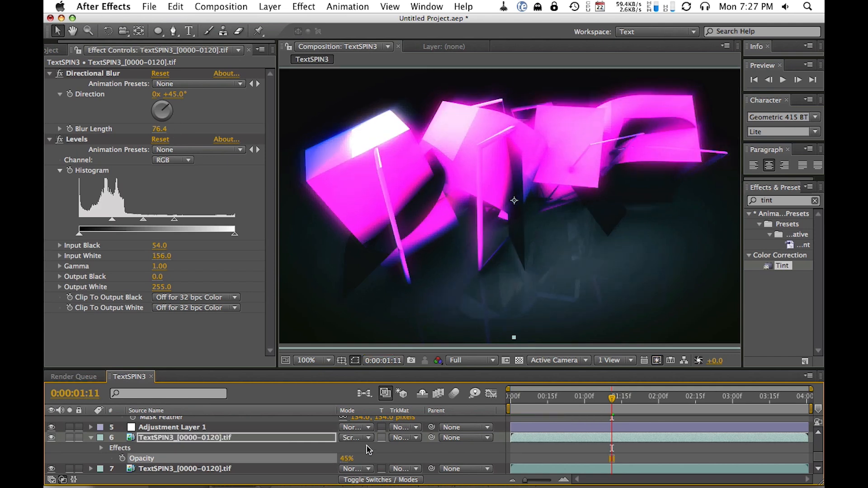
click(345, 458)
text(35)
key(Return)
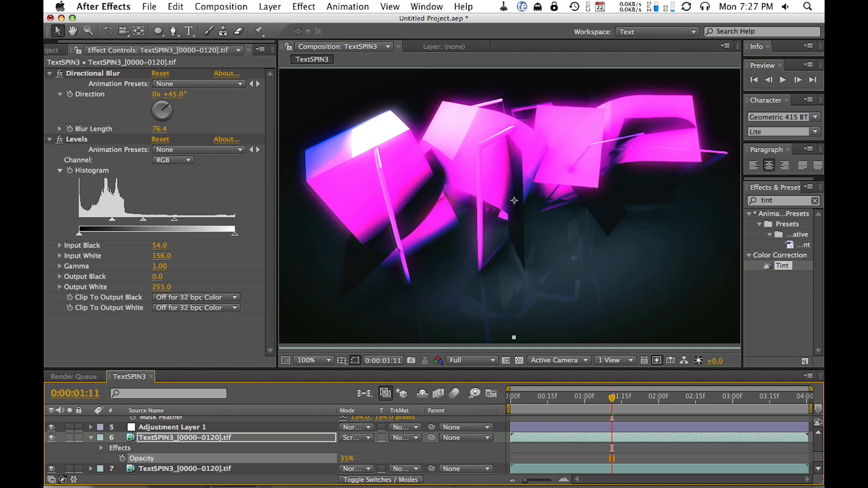
- Preview the full animation with the reduced opacity on the blurred TextSPIN3 copy
key(space)
drag(533, 234, 539, 235)
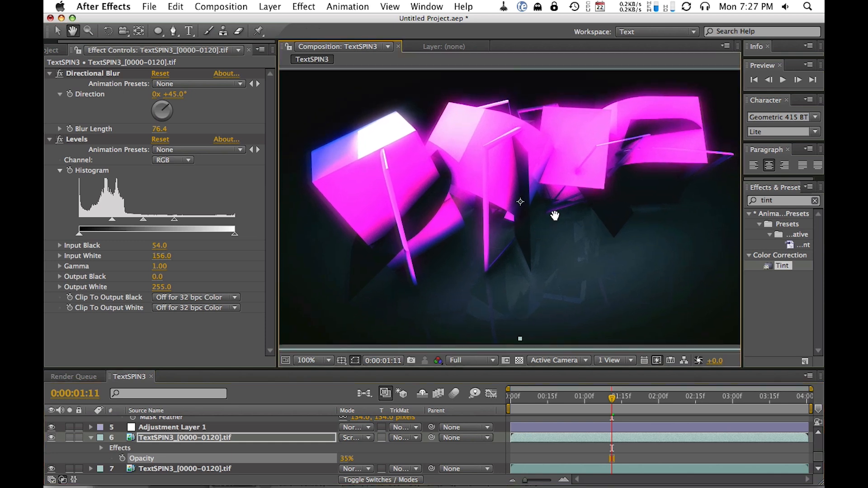
key(space)
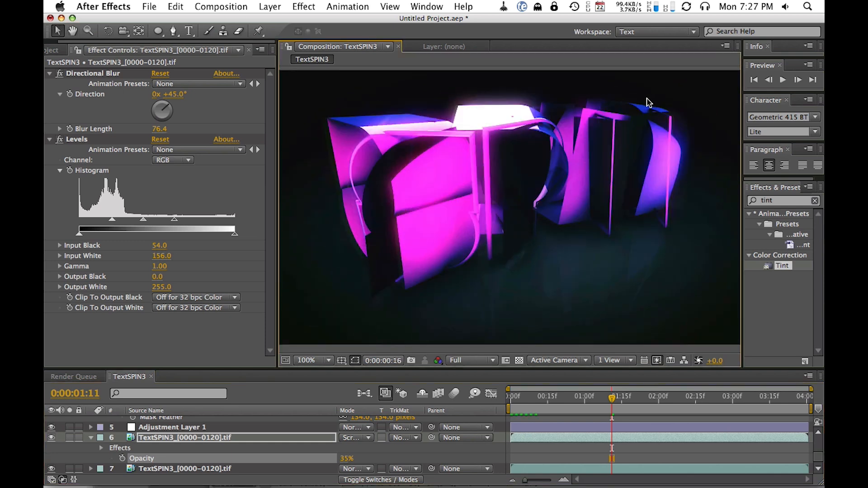
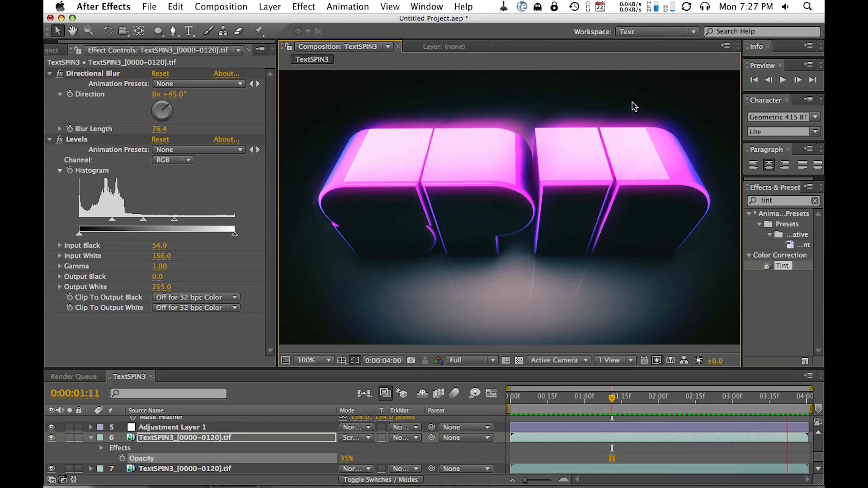
key(space)
- Add a new adjustment layer at the top of the layer stack, above Adjustment Layer 4
scroll(205, 425, up, 10)
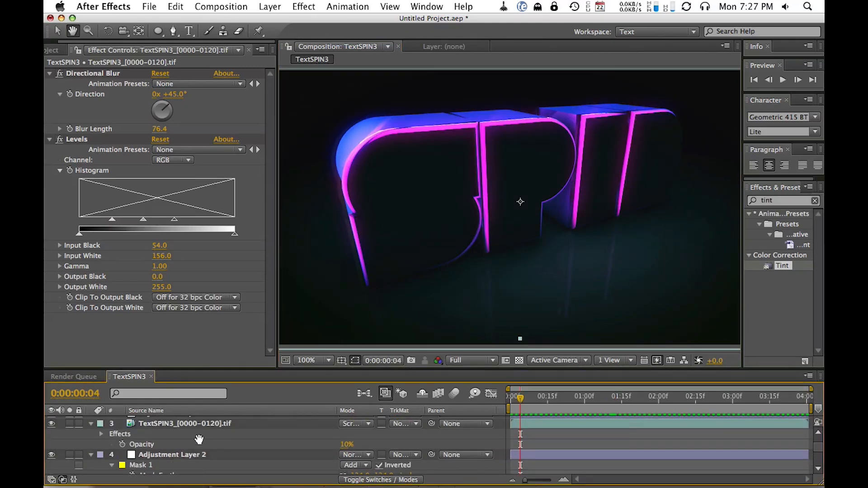
click(203, 422)
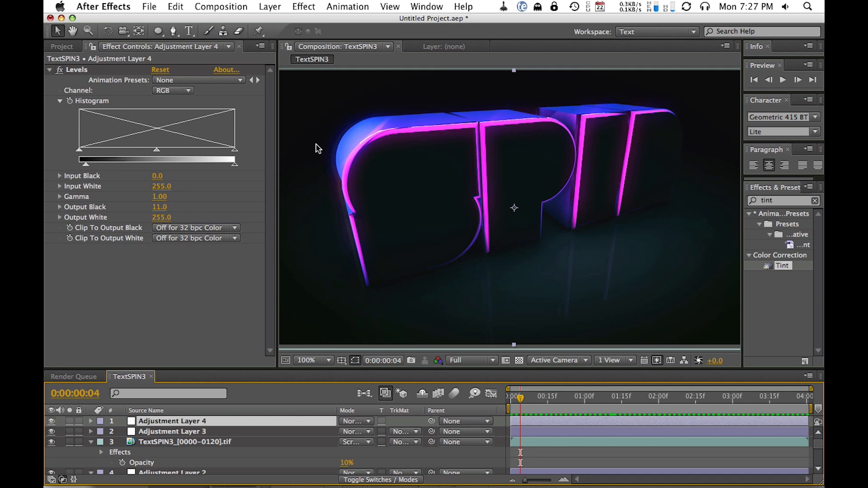
click(270, 6)
mouse_move(297, 25)
click(479, 94)
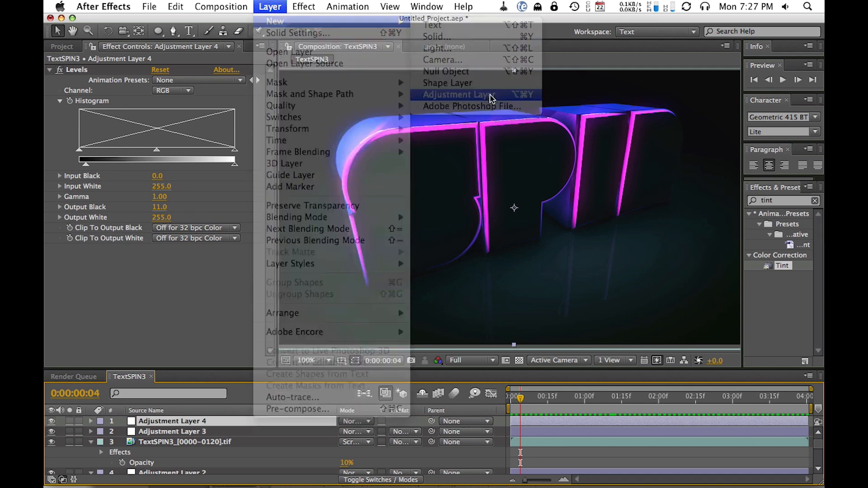
- Try the Noise effect on Adjustment Layer 5 and undo it
click(769, 201)
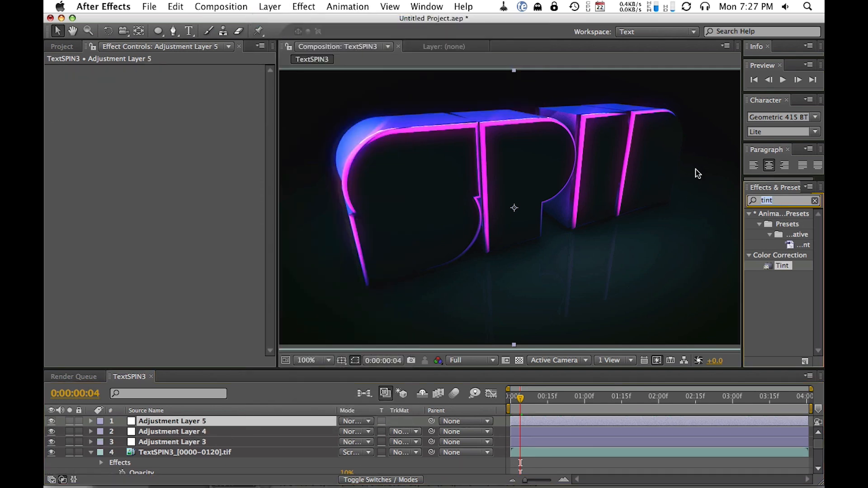
text(noise)
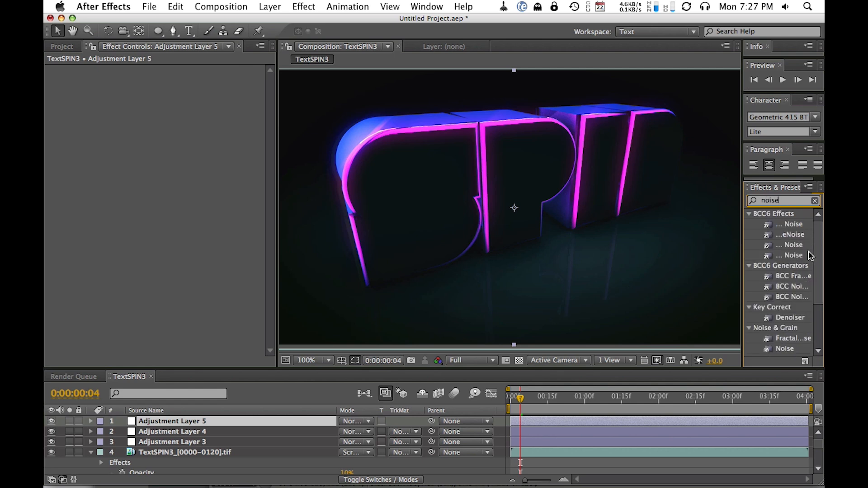
drag(818, 256, 814, 312)
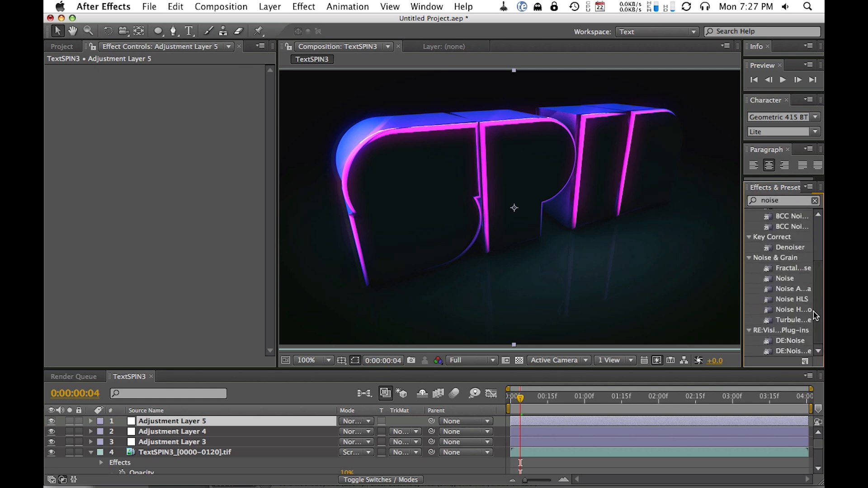
double_click(786, 279)
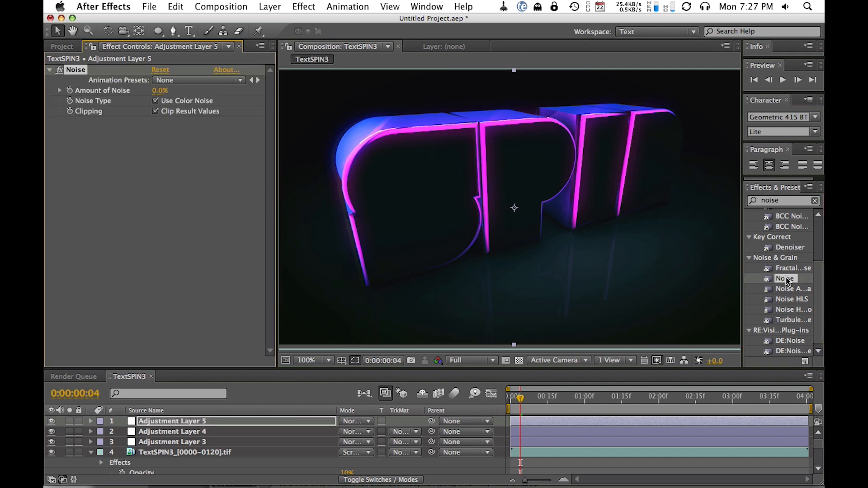
key(super+z)
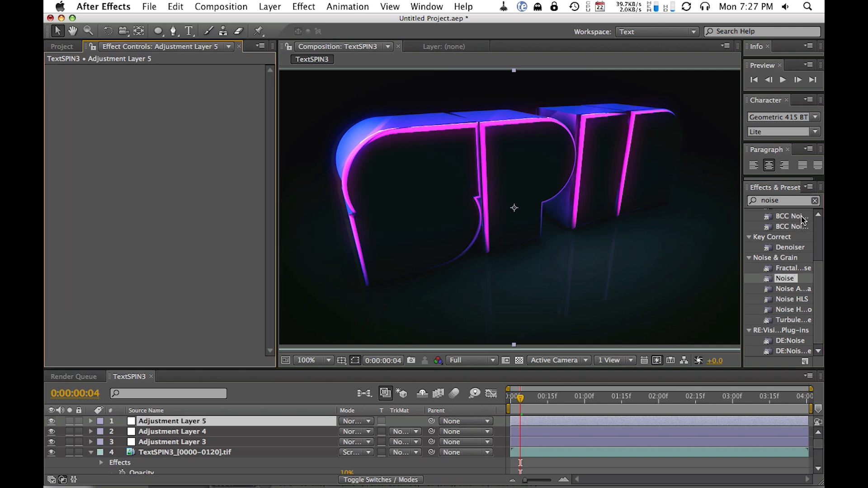
- Apply the Add Grain effect to Adjustment Layer 5 and set its viewing mode to Final Output
click(789, 200)
text(grain)
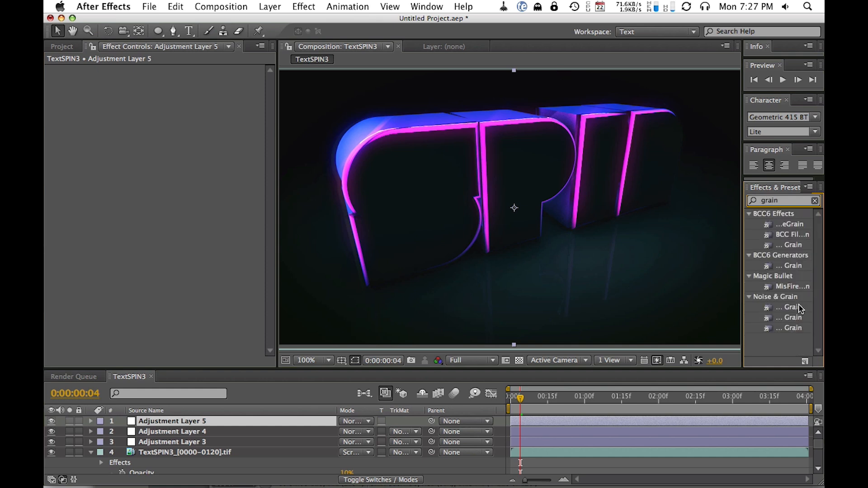
drag(742, 290, 705, 290)
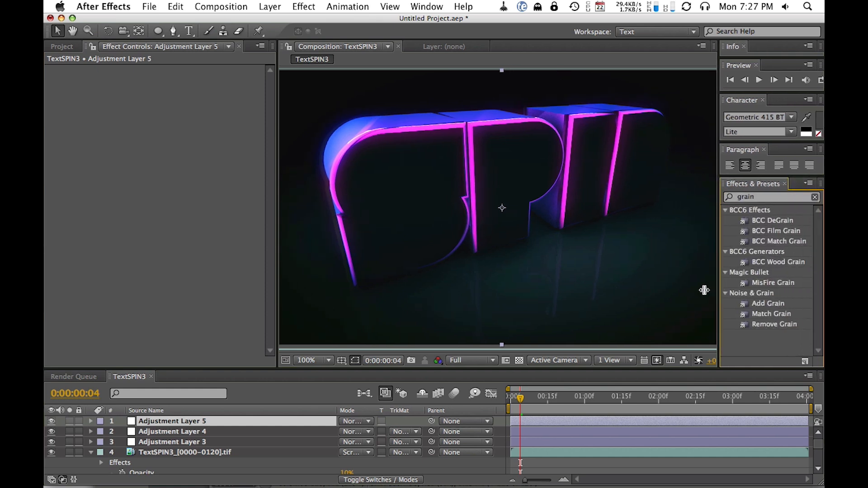
double_click(749, 303)
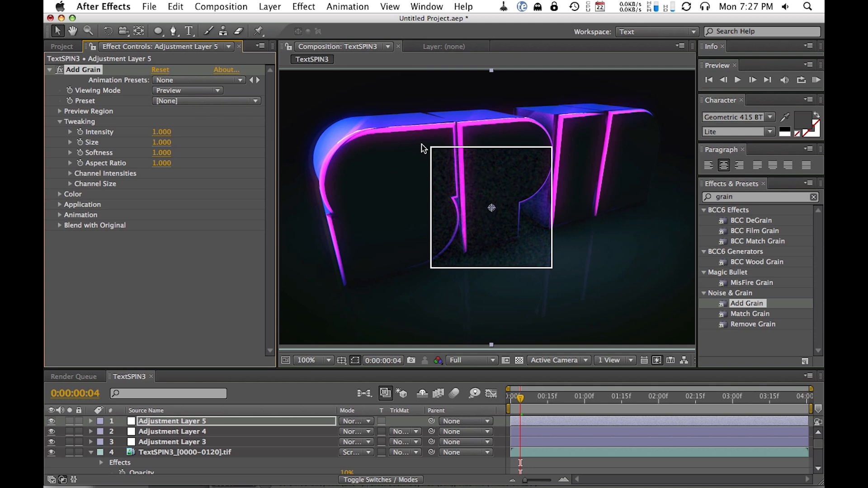
click(201, 95)
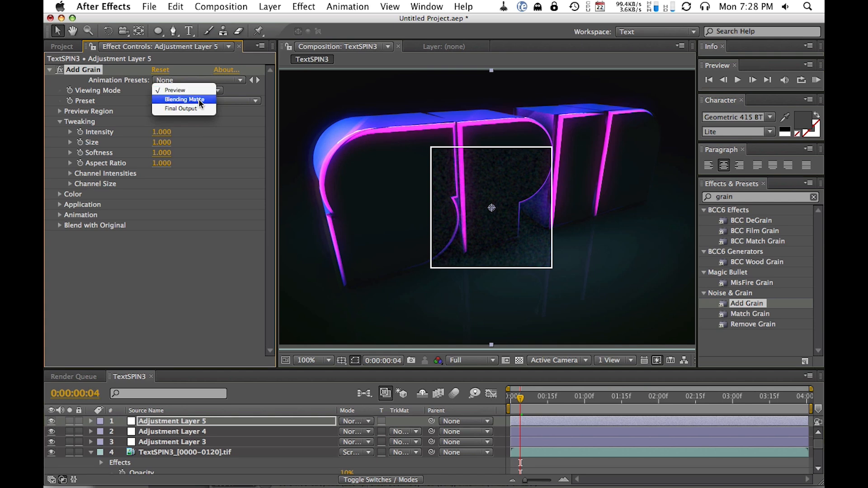
click(199, 108)
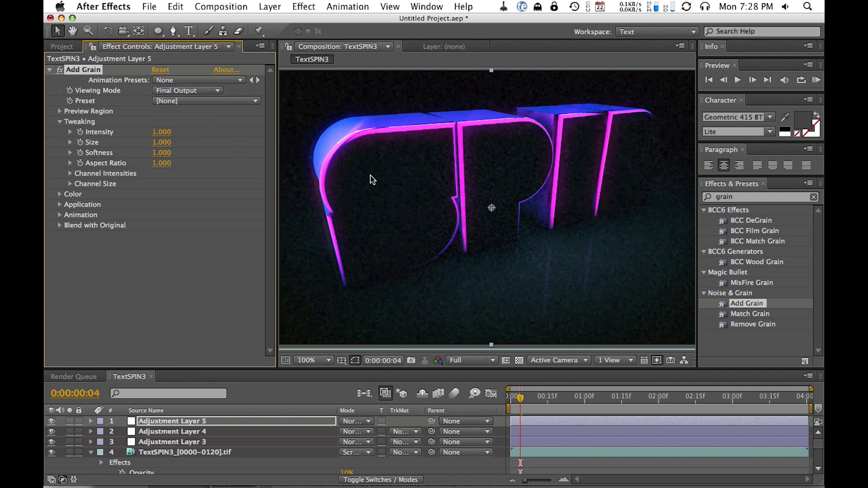
- Set the added grain's size to 0.1 and its intensity to 0.2
click(162, 142)
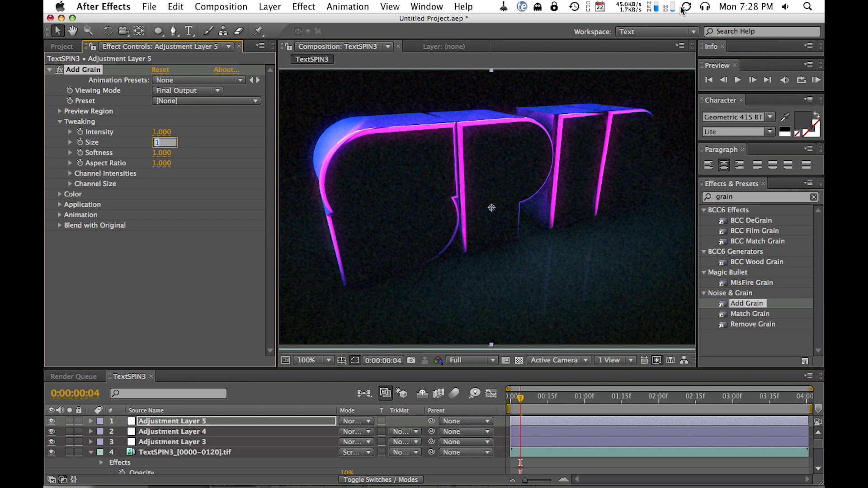
key(Return)
click(162, 132)
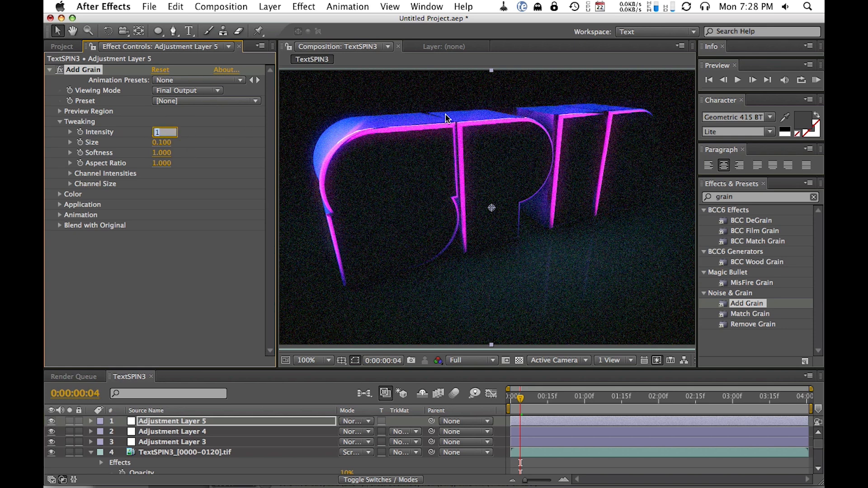
key(Return)
- Examine the grain across the whole image at frames 0:00:00:04 and 0:00:01:11
key(h)
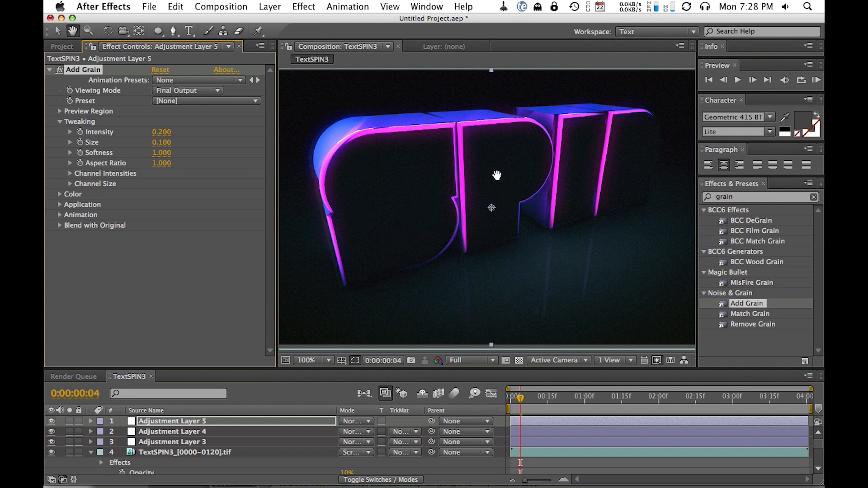
drag(498, 176, 577, 179)
key(v)
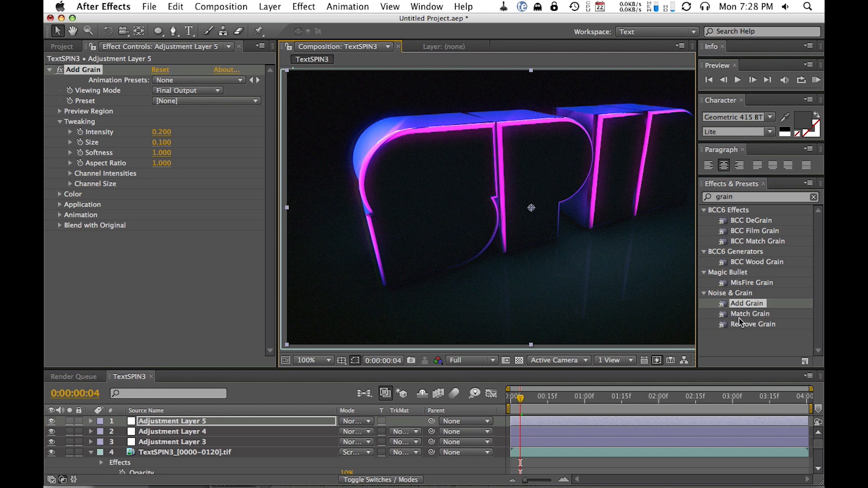
click(746, 343)
key(h)
drag(564, 237, 475, 242)
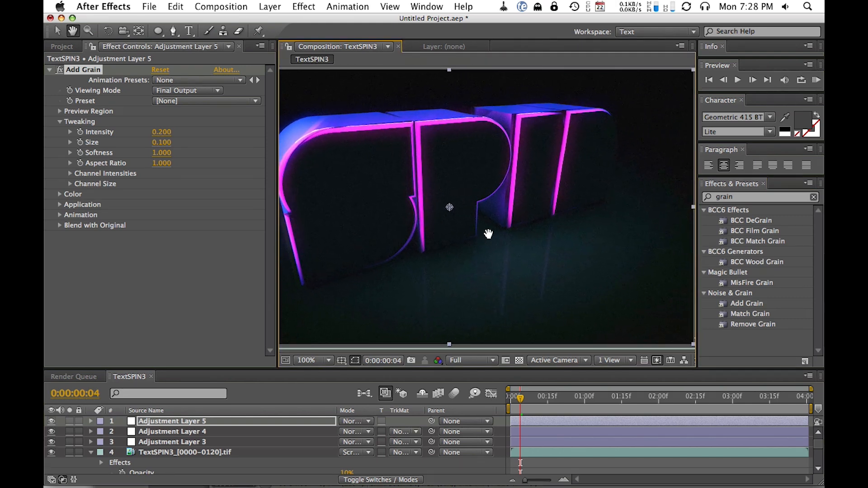
key(v)
key(h)
drag(373, 184, 450, 183)
key(v)
drag(587, 177, 527, 183)
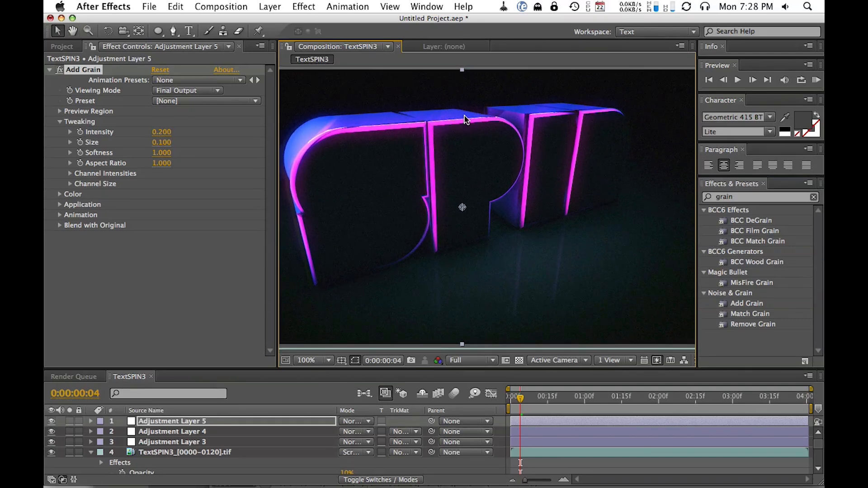
drag(563, 397, 612, 397)
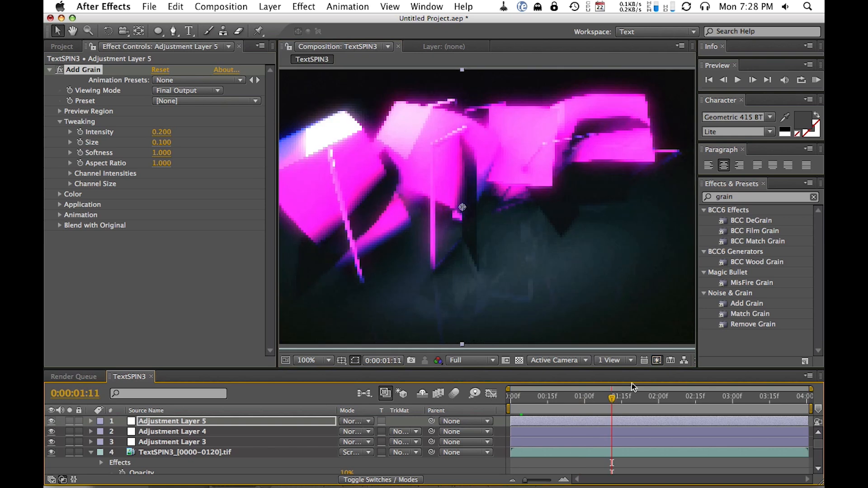
key(h)
mouse_move(523, 239)
mouse_down()
mouse_move(579, 248)
mouse_move(579, 235)
mouse_move(509, 233)
mouse_move(523, 228)
mouse_move(518, 241)
mouse_up()
key(v)
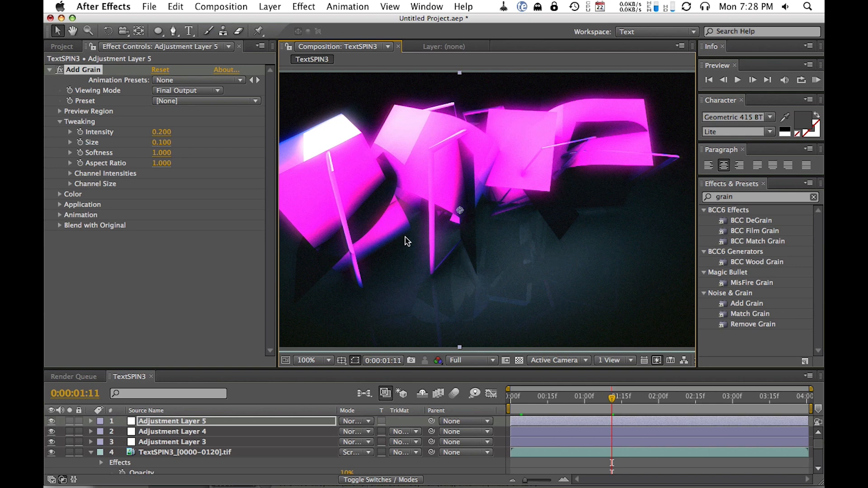
- Widen the composition viewer on both sides so that the whole frame fits at 100%
drag(274, 173, 194, 177)
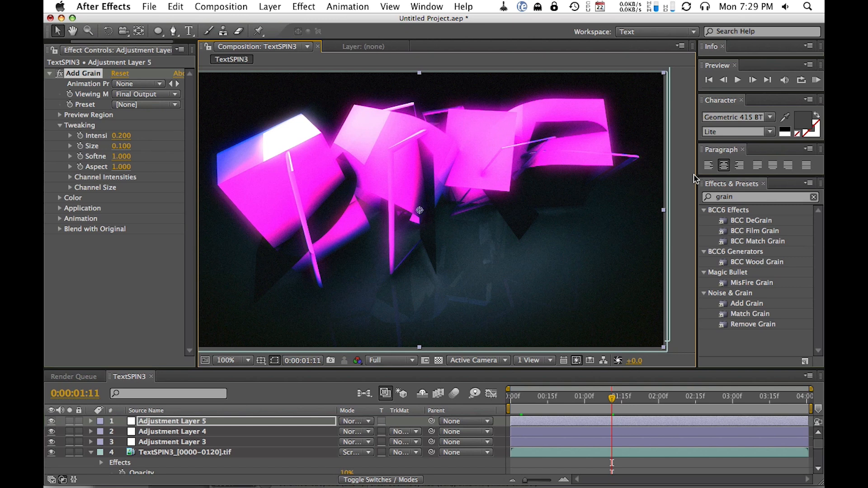
drag(696, 178, 738, 178)
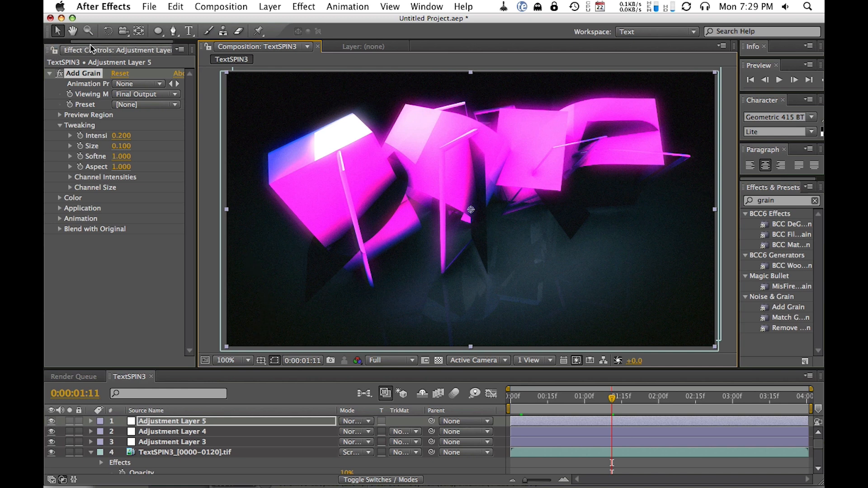
drag(90, 41, 64, 42)
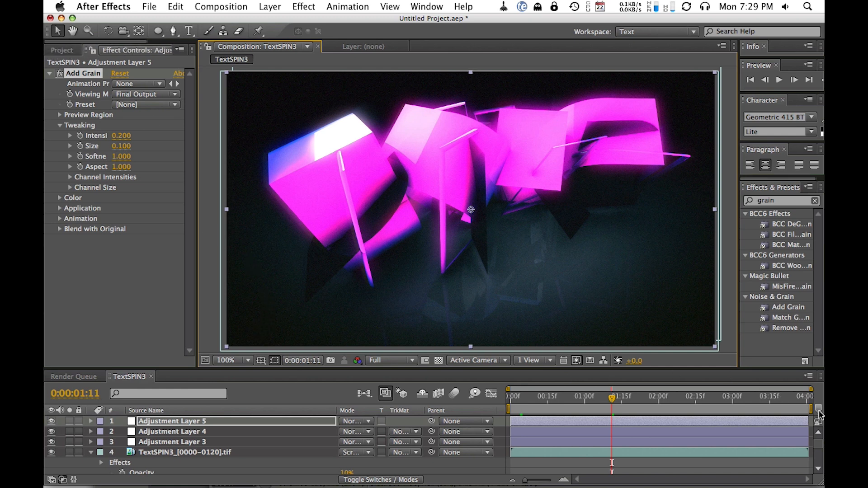
- Compare the grained image at frame 0:00:03:23 with the first frame
click(511, 398)
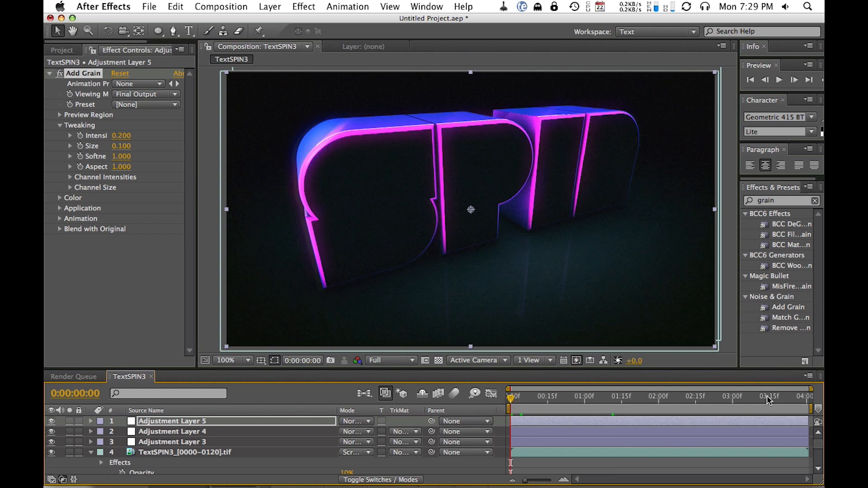
click(790, 397)
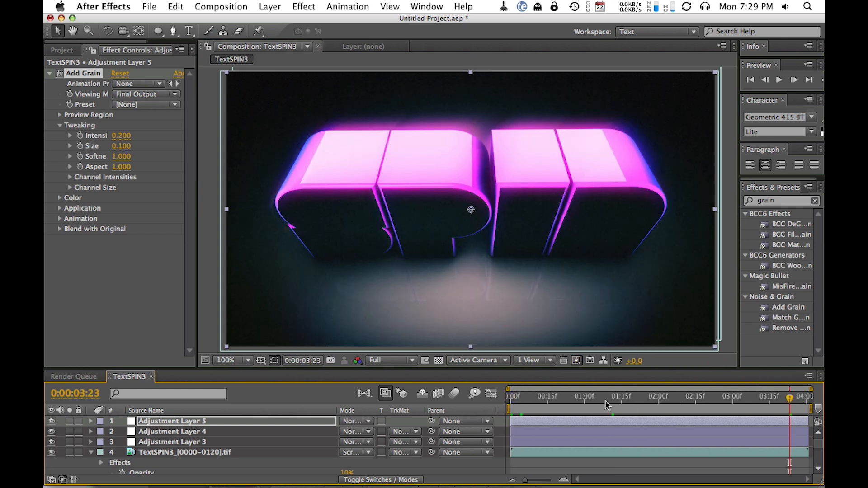
click(514, 405)
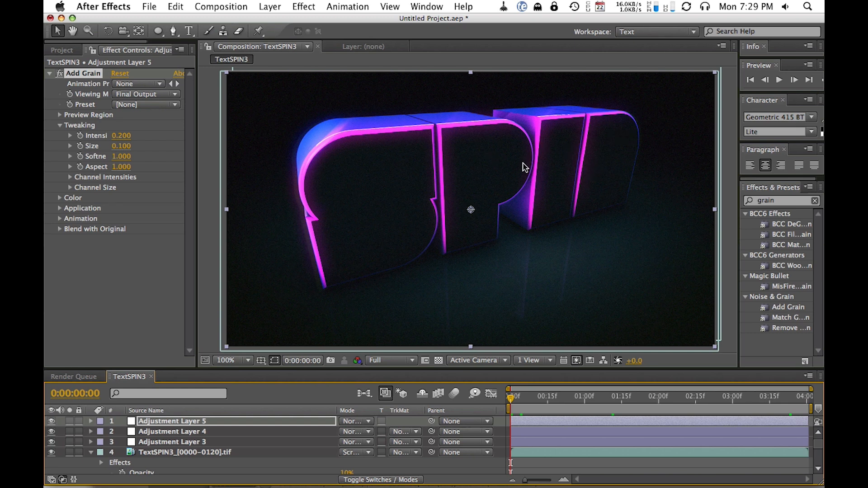
- Set the Levels gamma on Adjustment Layer 4 to 0.93 and check the image at frames 0:00:03:23 and 0:00:03:13
click(197, 433)
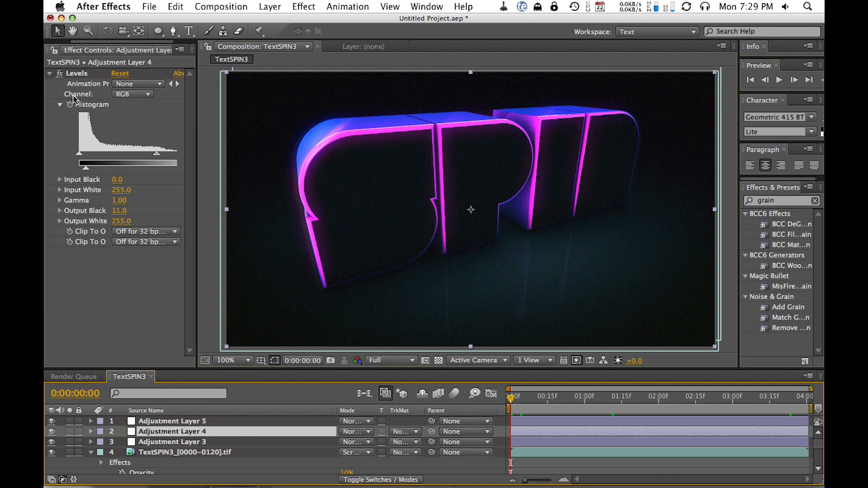
mouse_move(157, 153)
mouse_down()
mouse_move(148, 161)
mouse_move(161, 160)
mouse_move(142, 161)
mouse_move(160, 161)
mouse_up()
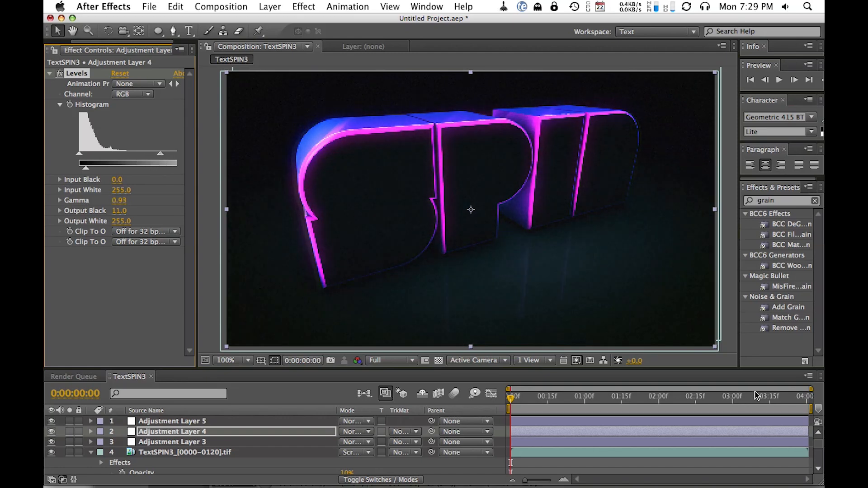
click(789, 397)
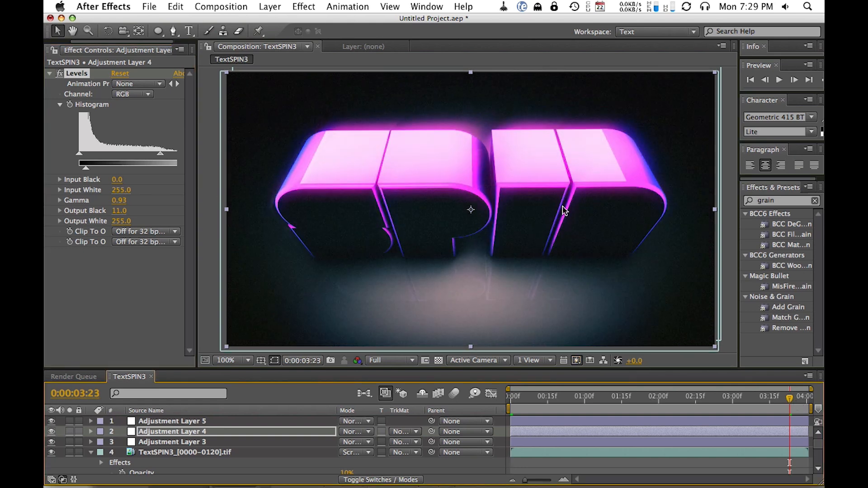
drag(796, 399, 763, 385)
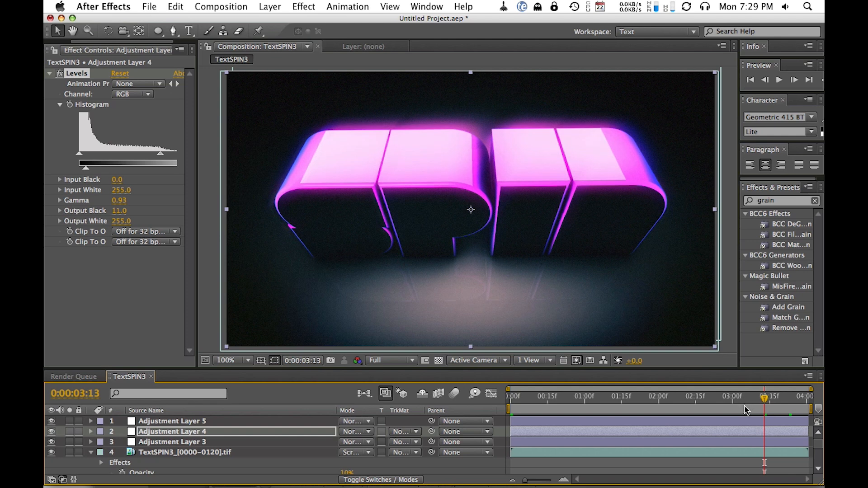
- Keyframe the Levels histogram at 0:00:03:13, set gamma to 1.19 at 0:00:00:07, and preview the animated change
click(63, 106)
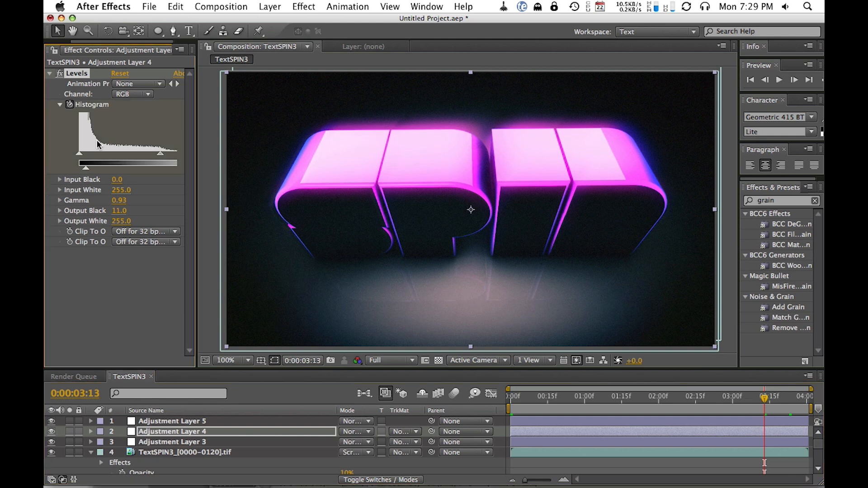
click(528, 397)
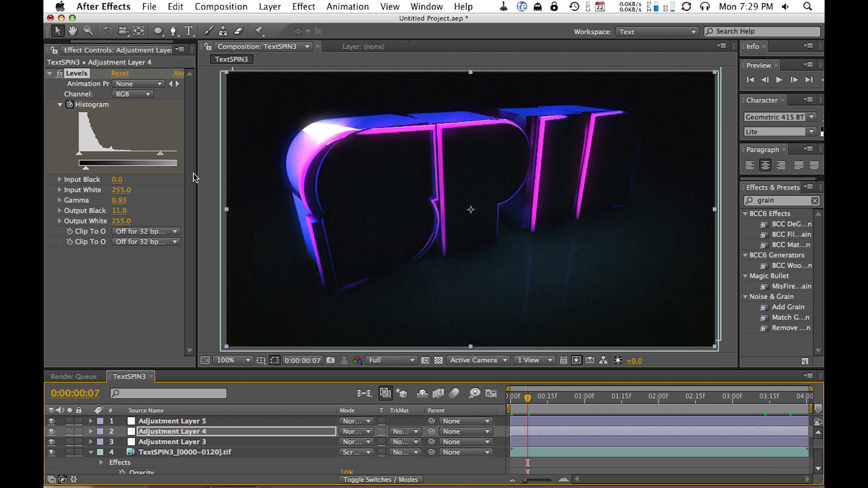
drag(160, 154, 148, 157)
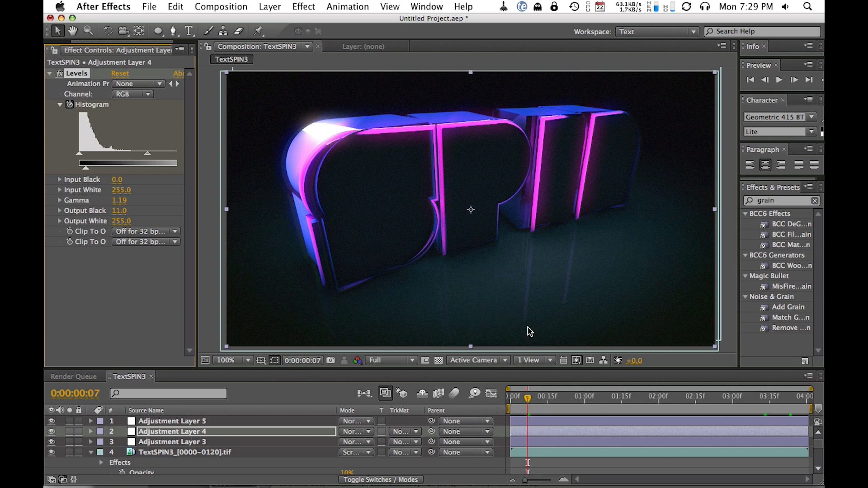
drag(578, 402, 664, 399)
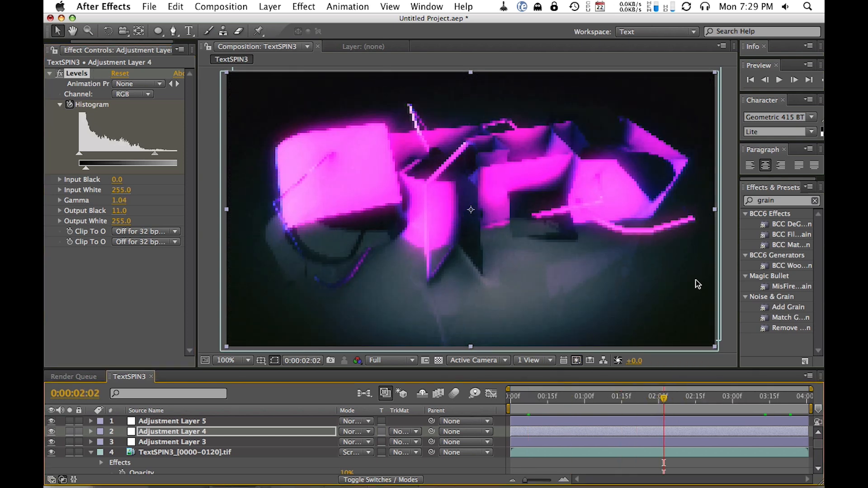
key(KP_0)
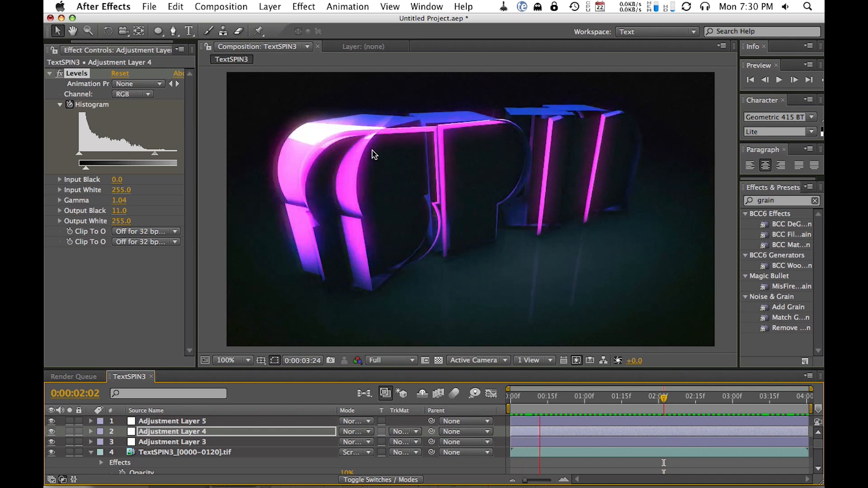
key(space)
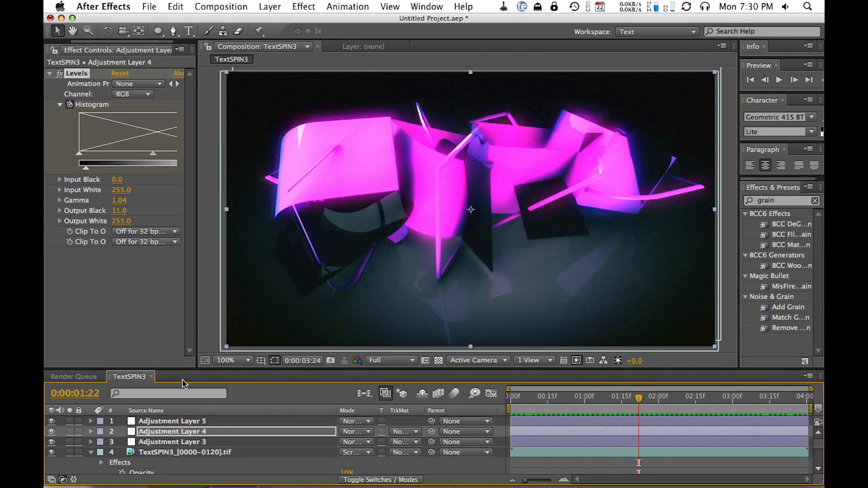
- Disable the Add Grain effect on Adjustment Layer 5 and preview the composition without grain
click(159, 420)
click(171, 433)
click(173, 423)
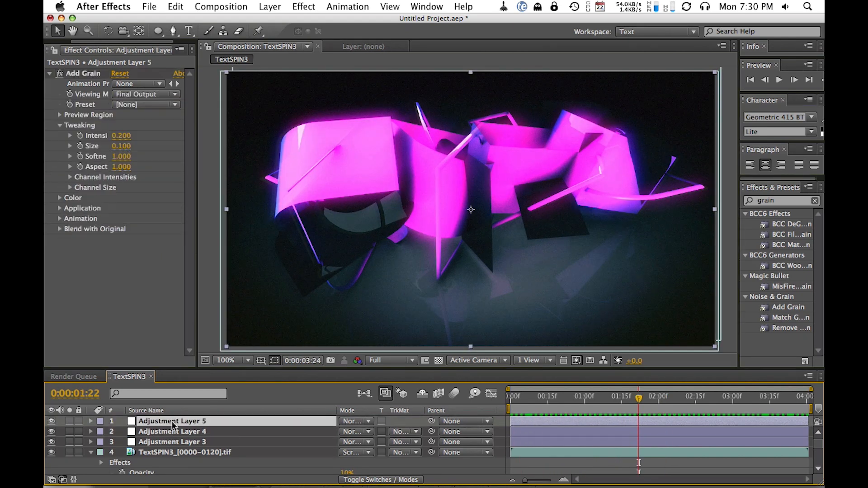
click(59, 73)
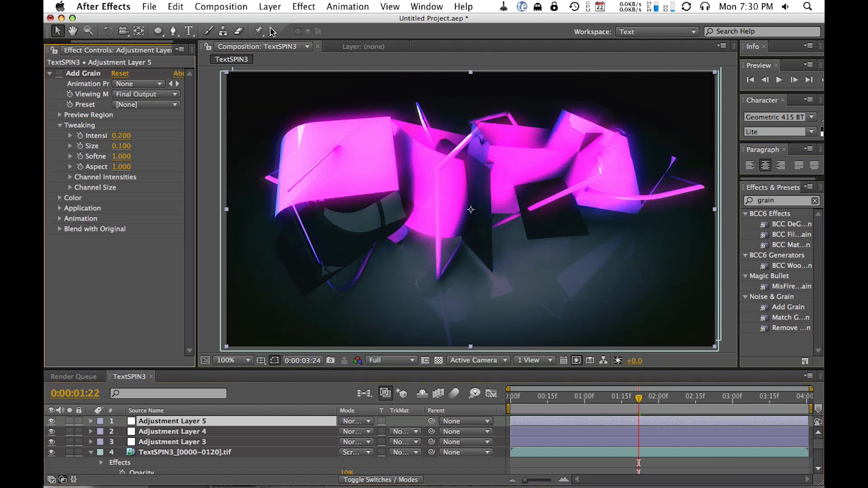
key(KP_0)
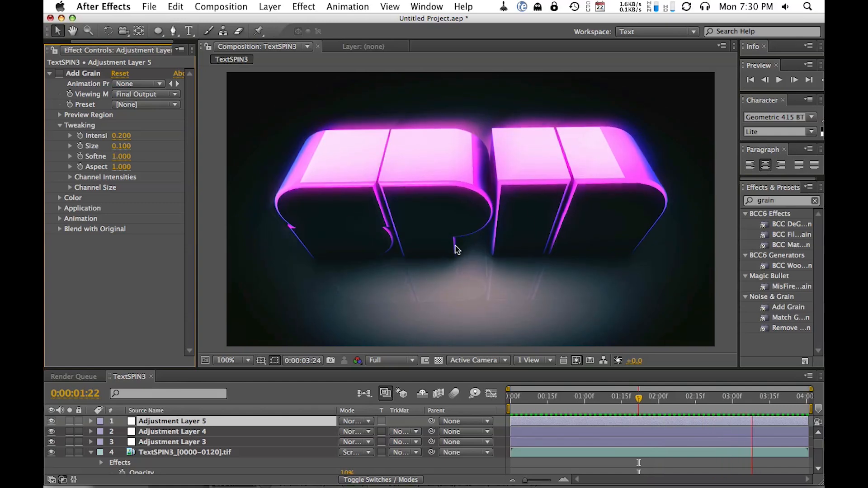
key(space)
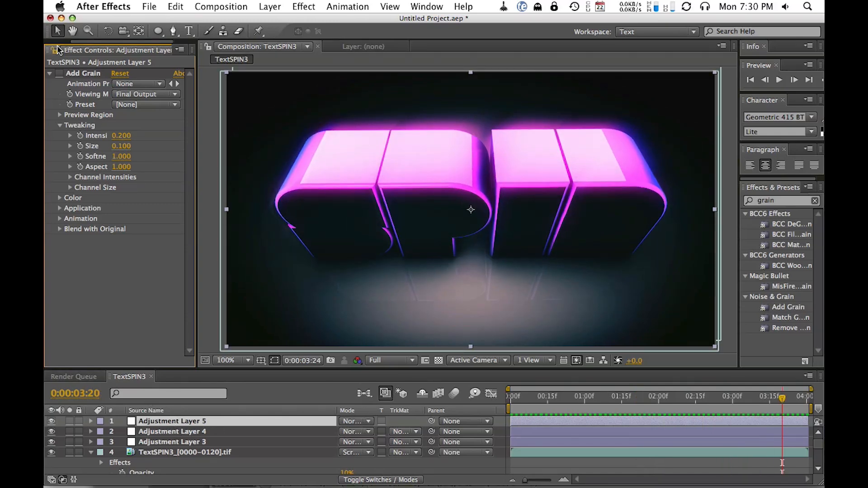
- Nest the TextSPIN3 composition in a new composition and go to frame 0:00:01:26
drag(79, 42, 49, 44)
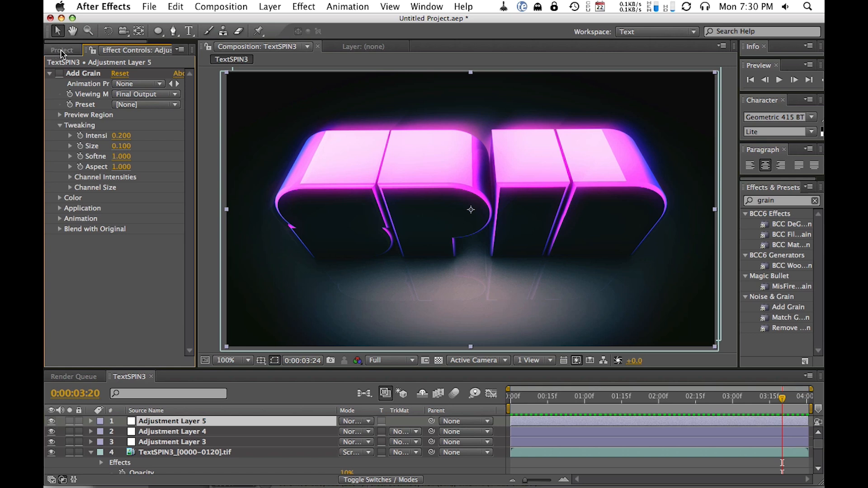
click(62, 50)
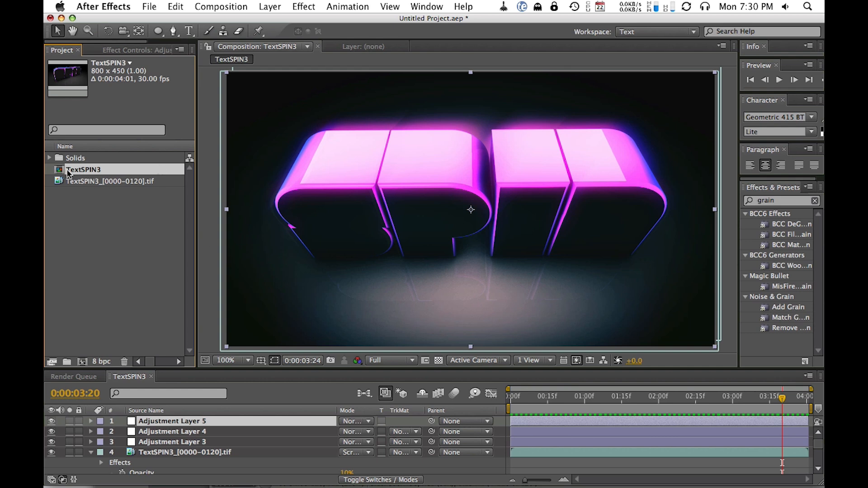
drag(68, 174, 83, 361)
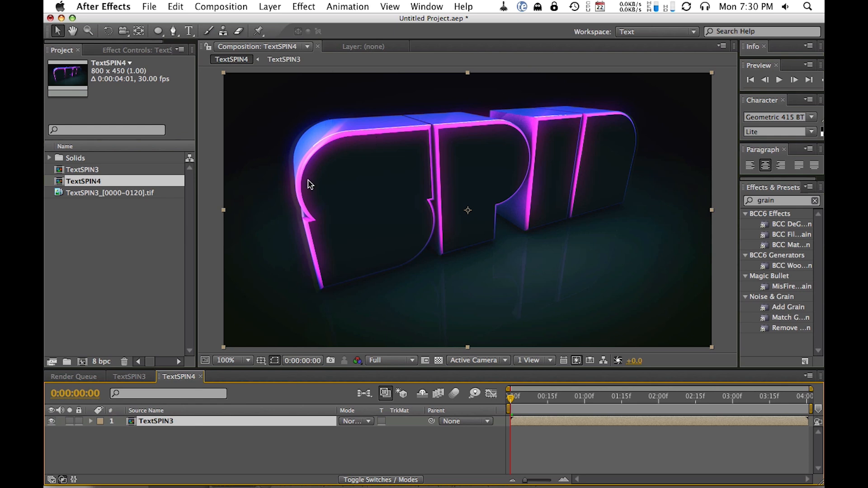
click(649, 397)
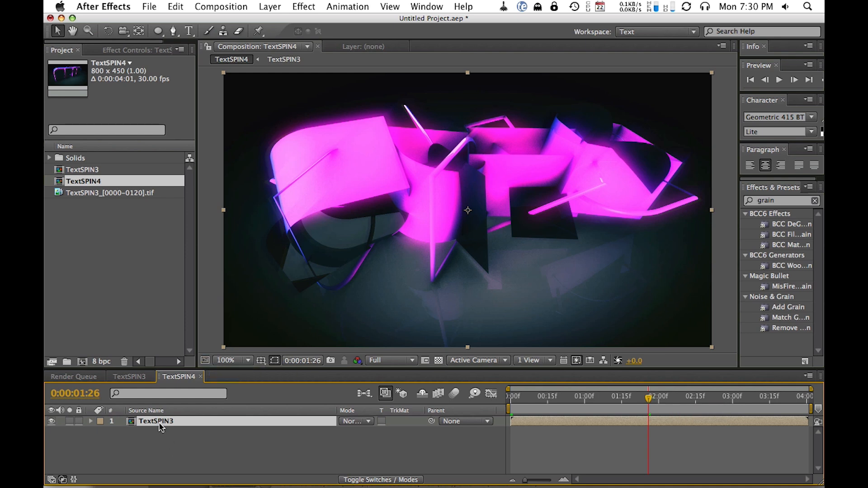
- Duplicate the TextSPIN3 layer, rotate the copy a quarter turn clockwise, scale it to 92%, and place it over the right part of the frame
key(super+d)
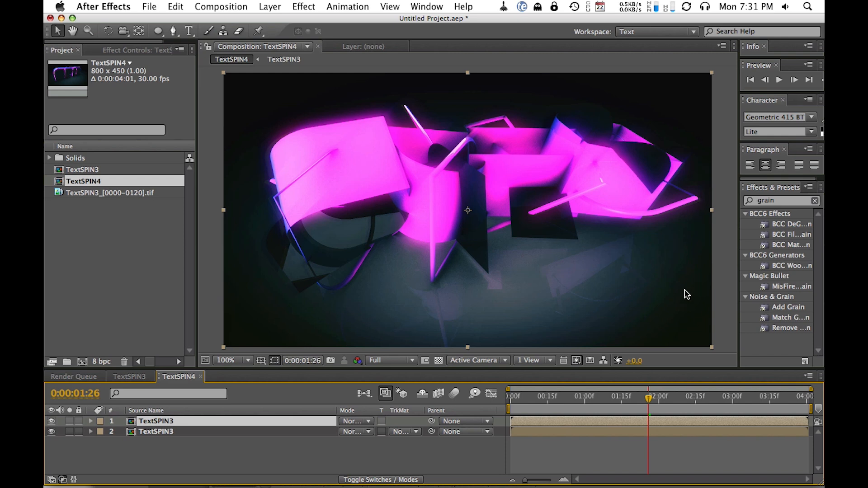
key(w)
drag(644, 127, 522, 278)
key(s)
mouse_move(365, 431)
mouse_down()
mouse_move(344, 432)
mouse_move(371, 431)
mouse_up()
key(v)
mouse_move(608, 235)
mouse_down()
mouse_move(529, 238)
mouse_move(614, 235)
mouse_up()
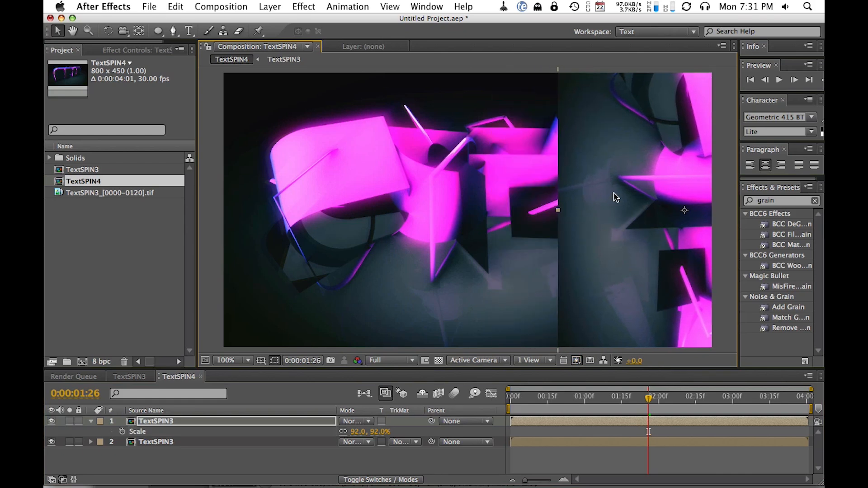
click(173, 442)
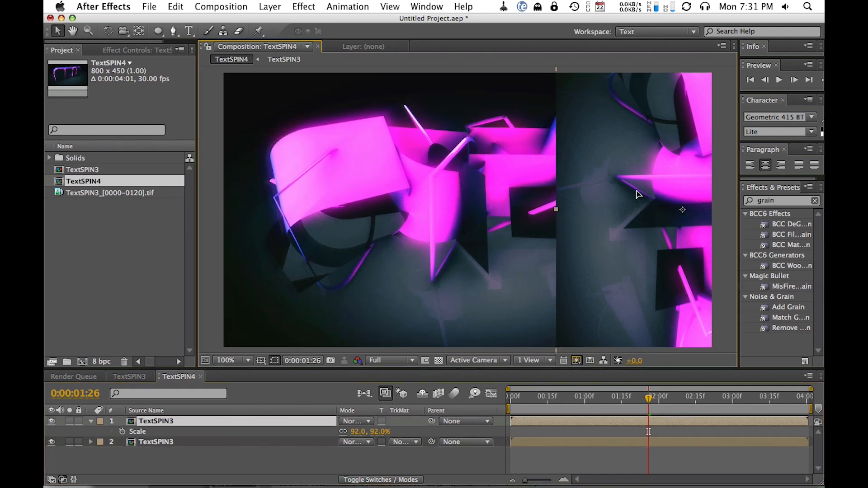
drag(683, 195, 665, 188)
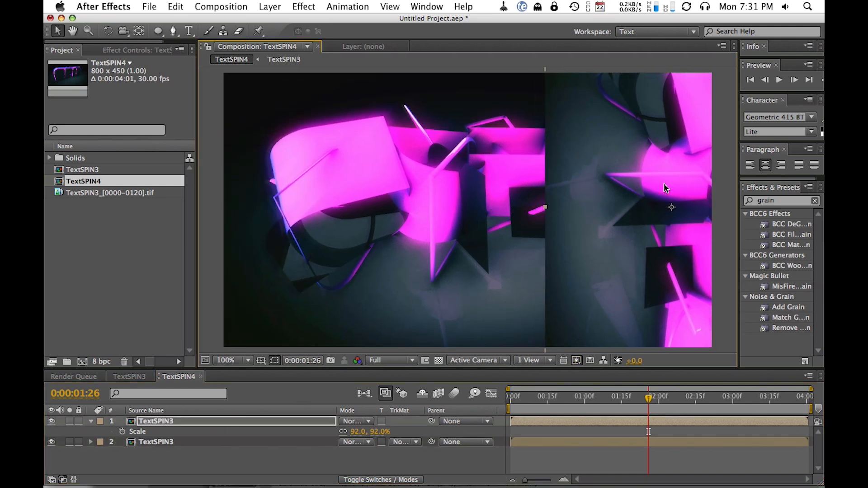
- Widen the effects list and apply a single Directional Blur to the rotated TextSPIN3 copy
click(788, 203)
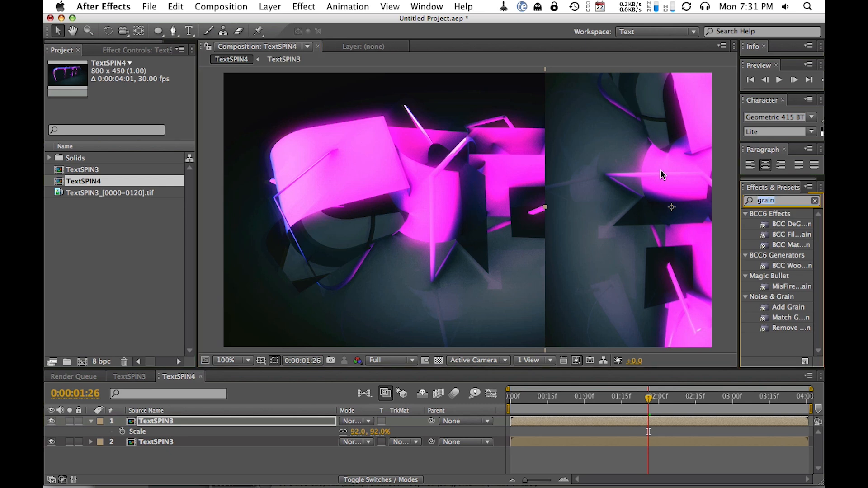
text(direc)
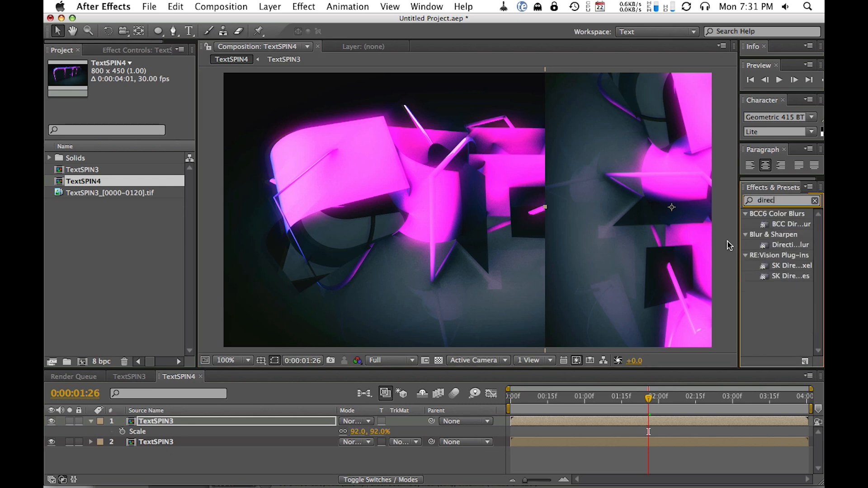
drag(739, 238, 711, 238)
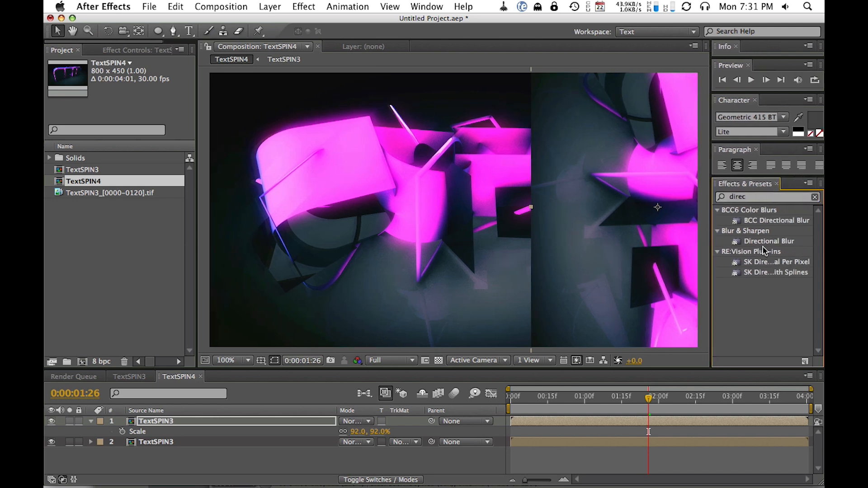
key(super+s)
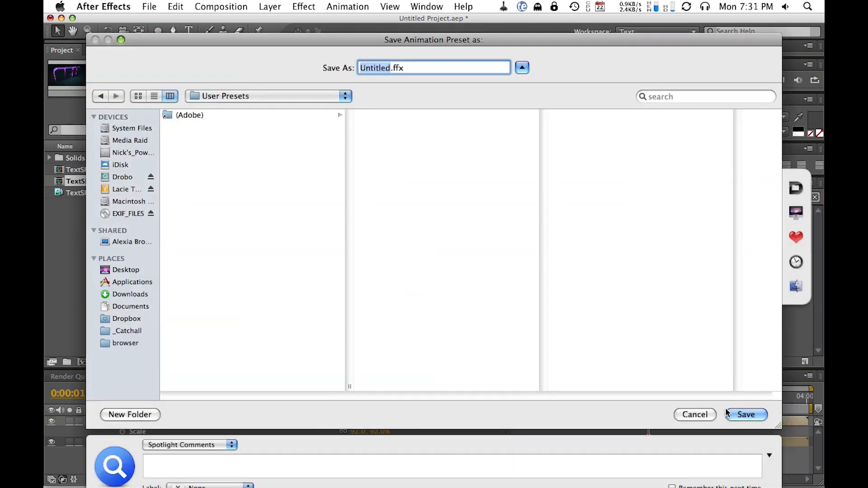
click(727, 412)
double_click(763, 242)
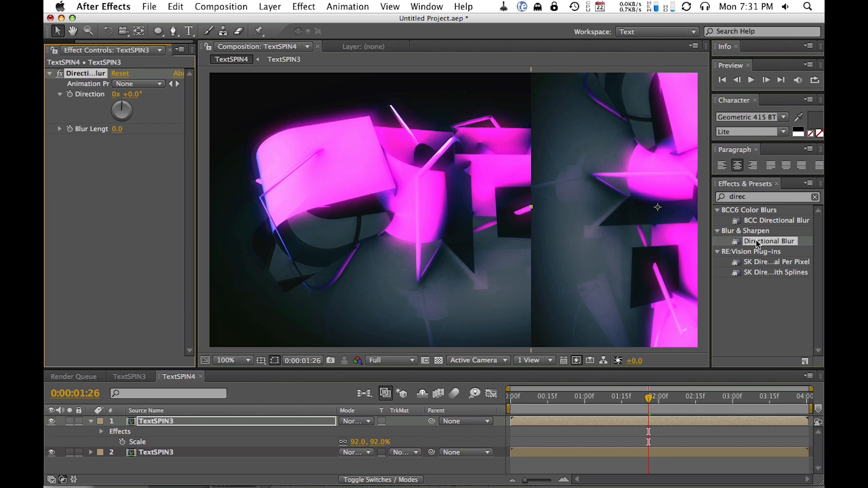
double_click(763, 241)
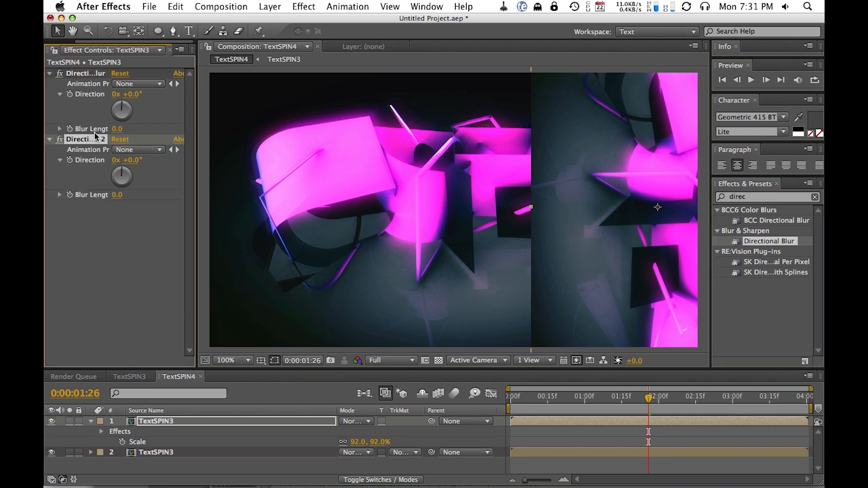
key(Delete)
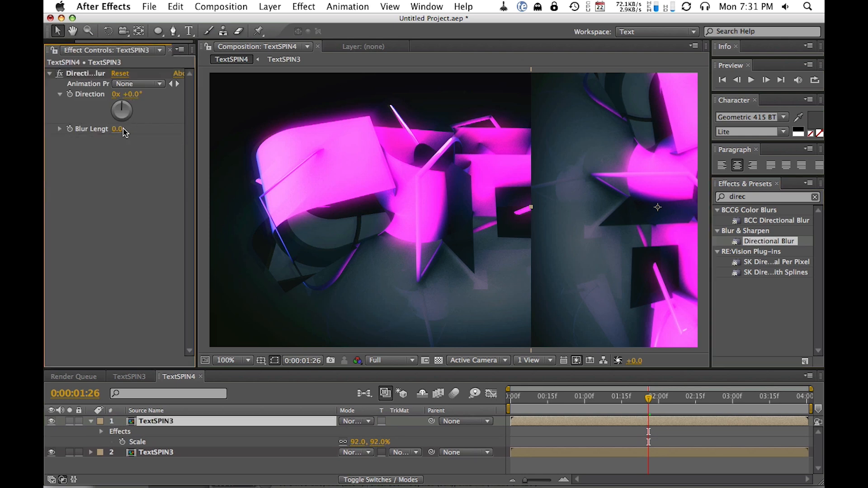
- Set the Directional Blur length to 97.2 and move the rotated copy to the middle of the frame
drag(118, 128, 216, 118)
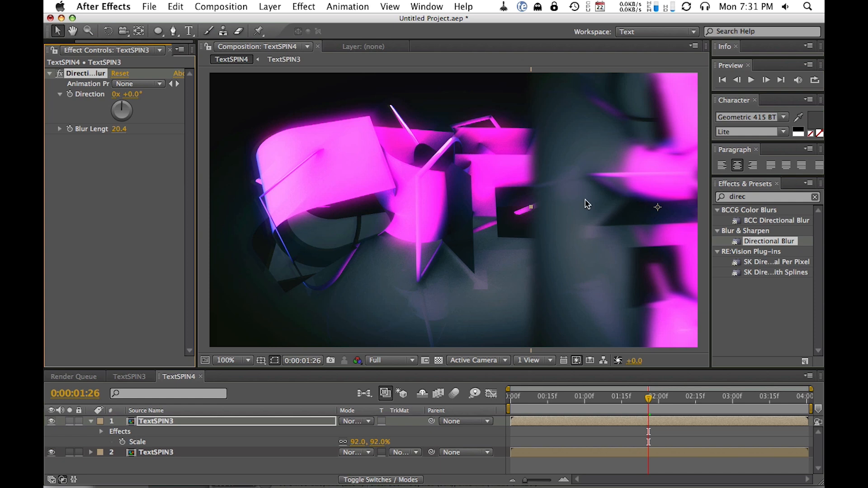
drag(627, 70, 628, 71)
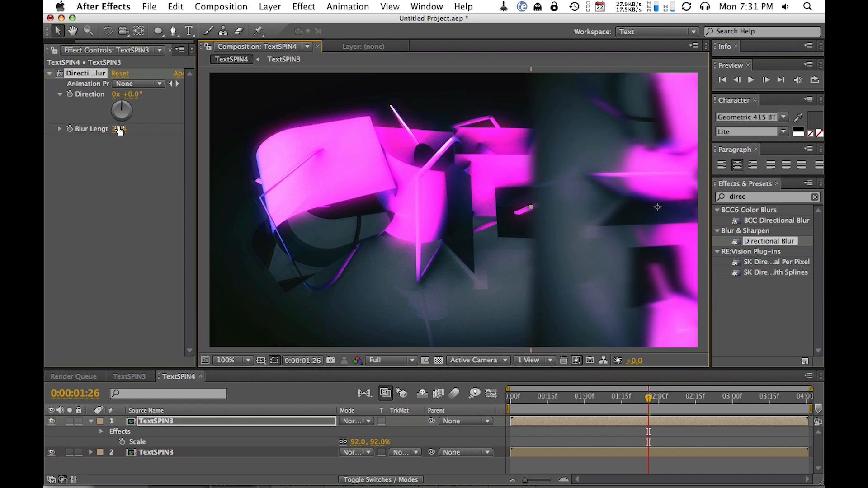
drag(119, 128, 451, 186)
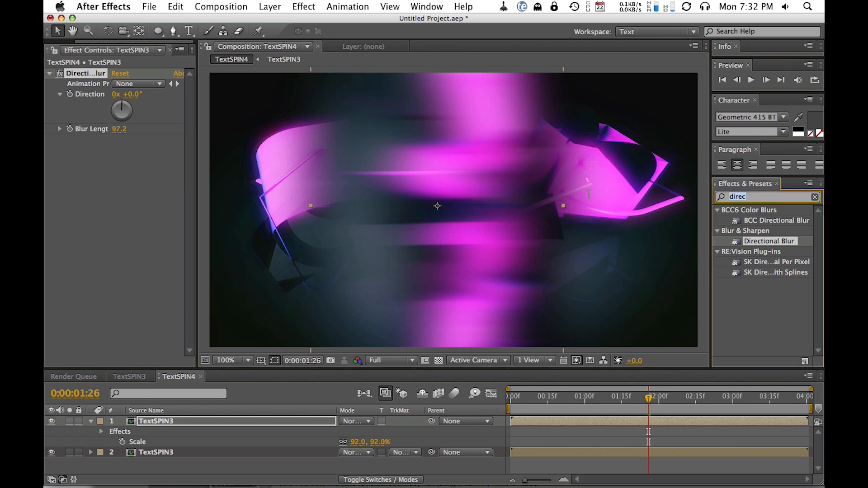
- Apply Levels to the blurred, rotated copy and raise its input black to 90
key(BackSpace)
key(BackSpace)
key(BackSpace)
key(BackSpace)
key(BackSpace)
text(levels)
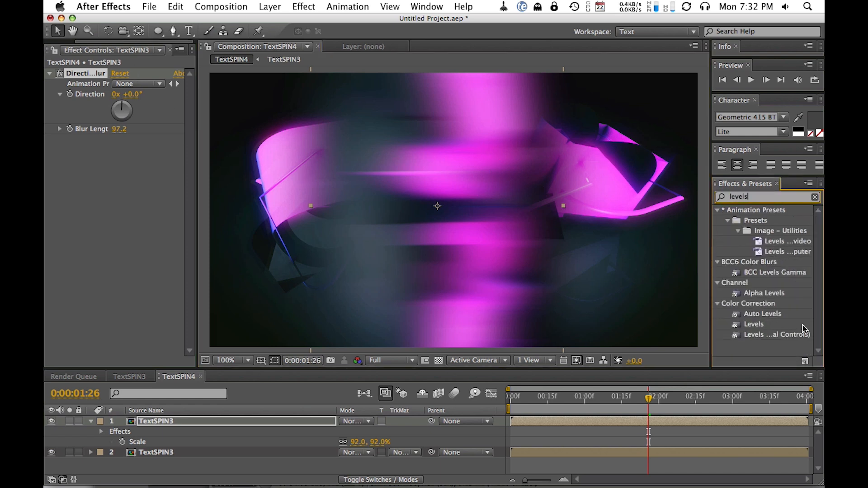
double_click(754, 325)
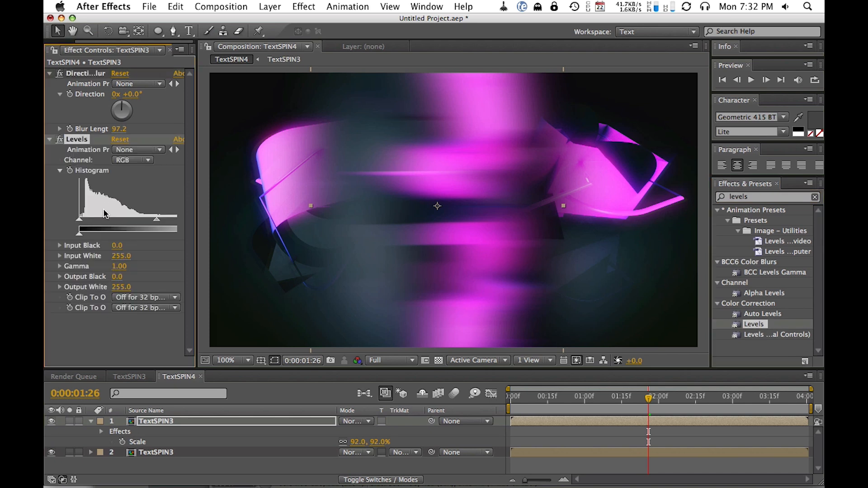
drag(80, 220, 134, 220)
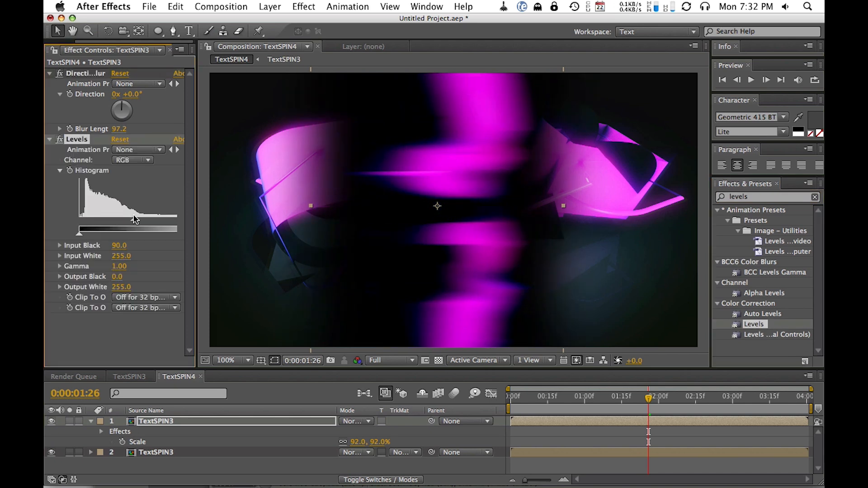
- Set Levels input white to 217 and input black to 153 on the rotated copy, and increase its Directional Blur length to 118.6
mouse_move(196, 233)
mouse_down()
mouse_move(263, 211)
mouse_move(200, 223)
mouse_up()
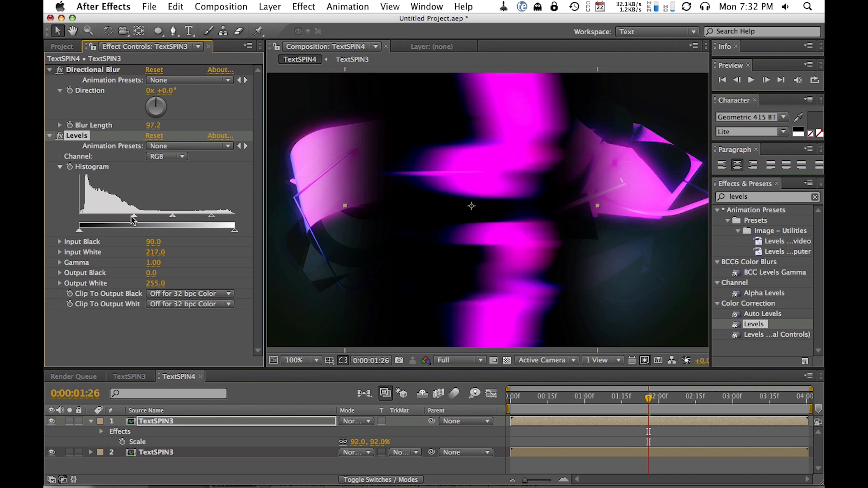
drag(134, 217, 212, 221)
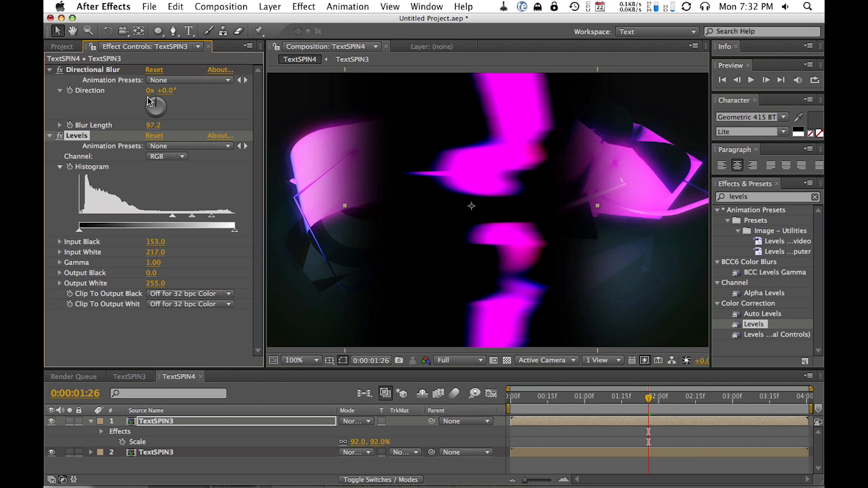
drag(154, 126, 283, 150)
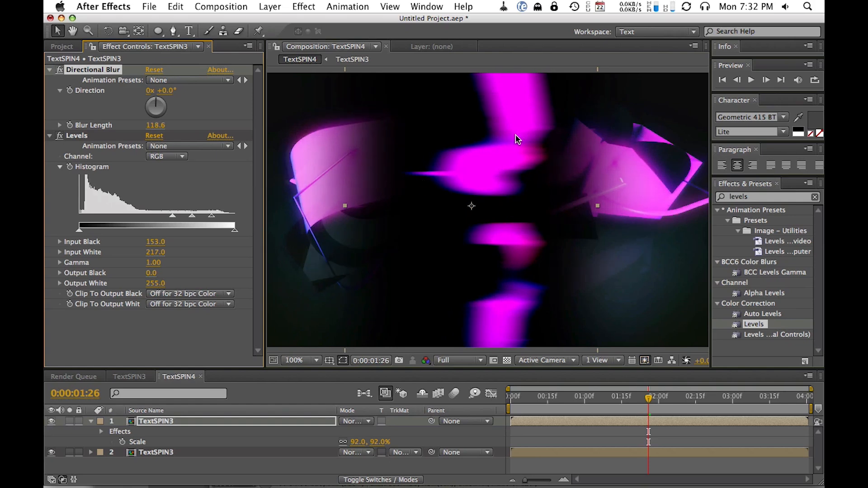
- Move the blurred copy to the right edge of the frame and preview it with the Screen blending mode
drag(506, 181, 693, 159)
key(KP_0)
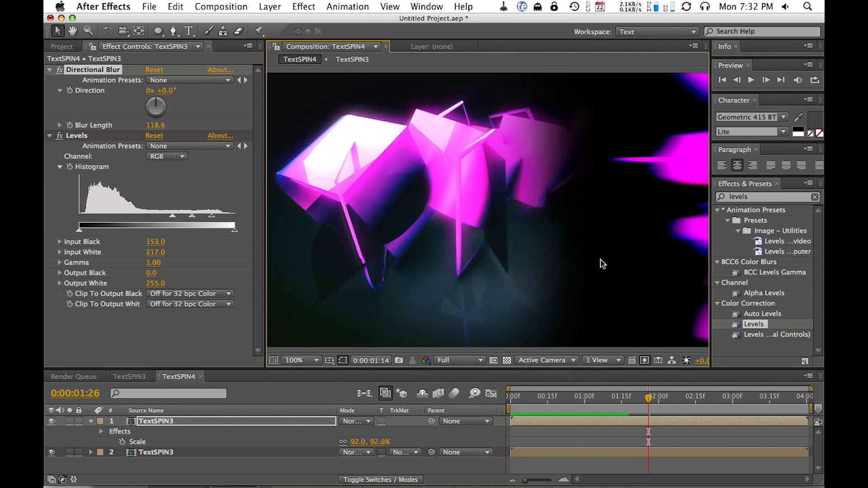
click(357, 421)
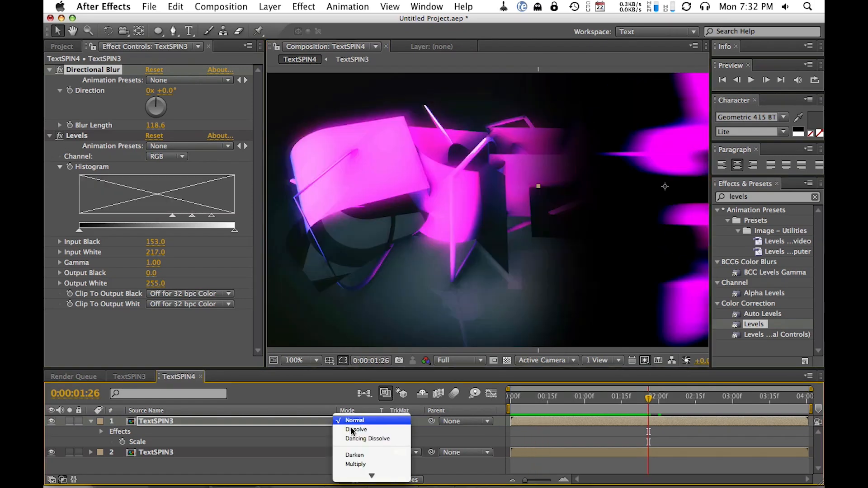
click(379, 443)
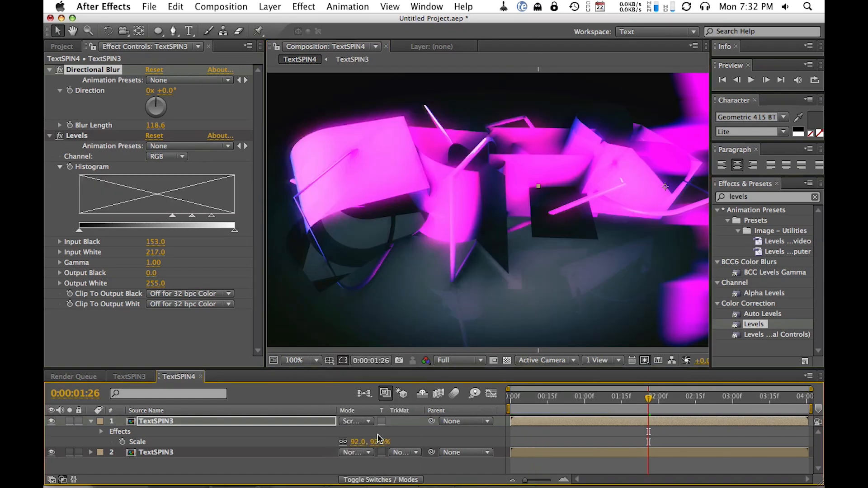
key(KP_0)
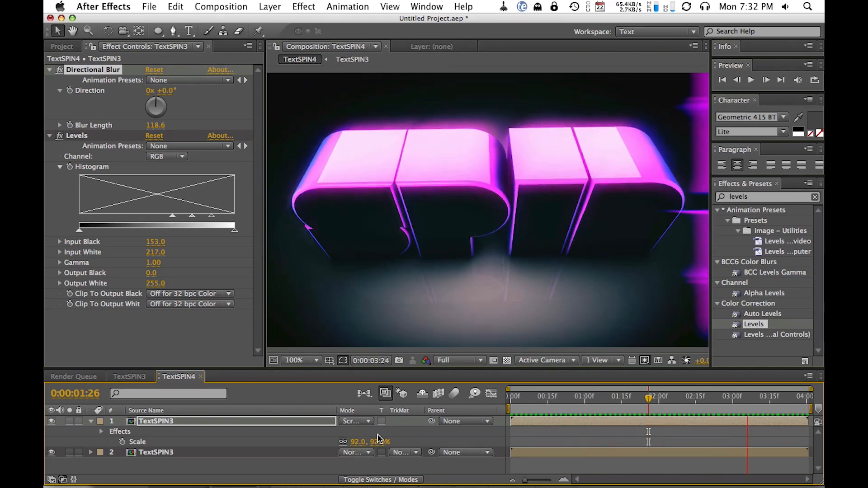
key(space)
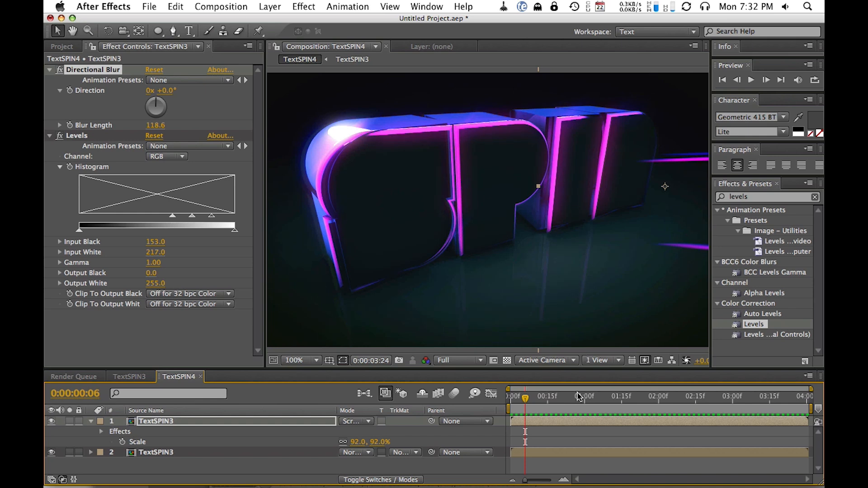
- At 0:00:01:25, shift the blurred copy slightly inward from the right edge and set its opacity to 20%
drag(578, 395, 644, 404)
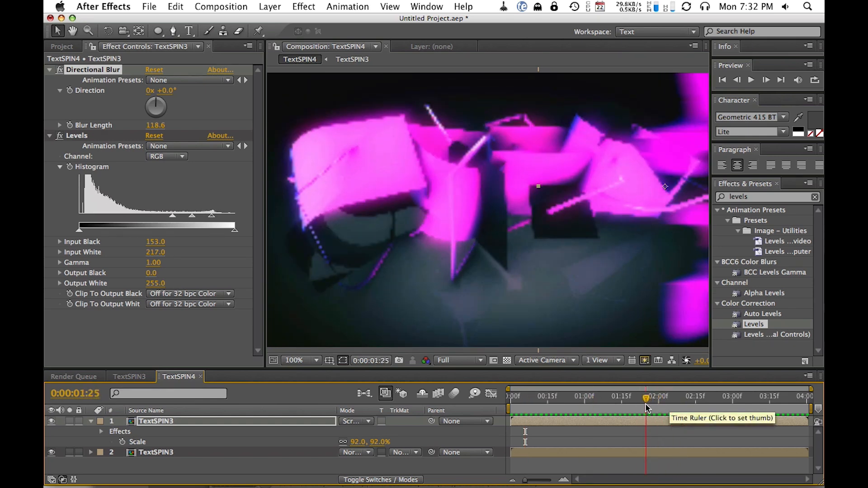
drag(699, 293, 674, 294)
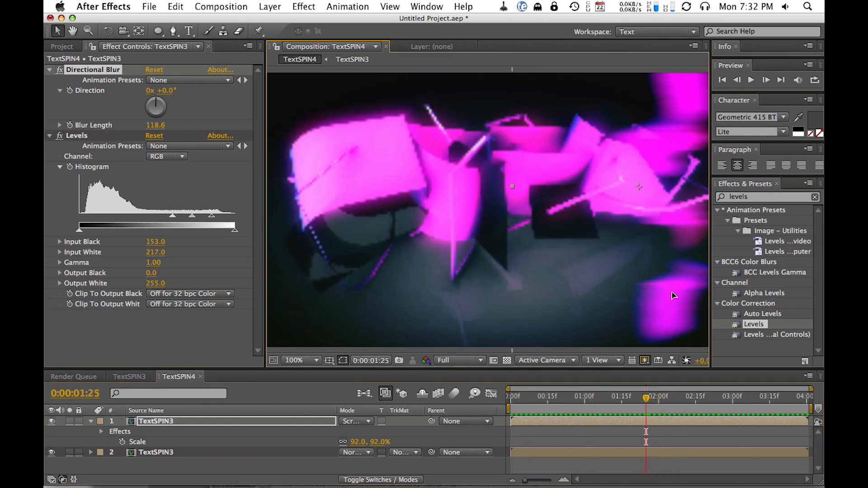
click(171, 425)
key(t)
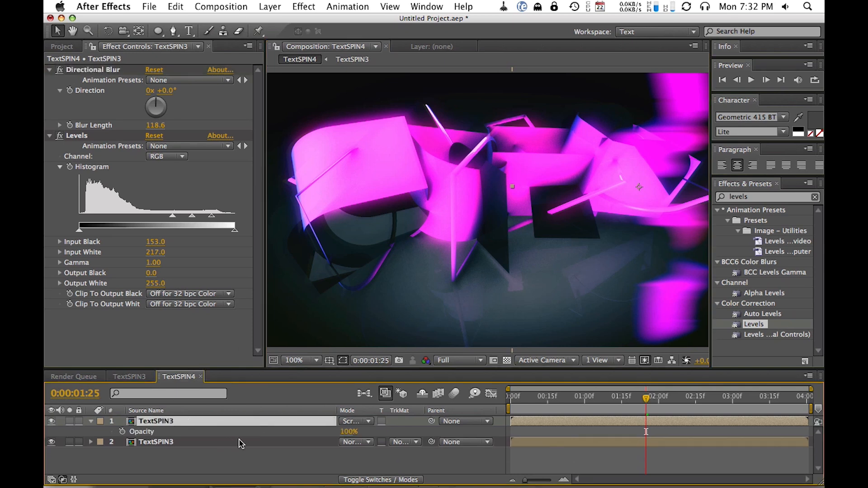
click(350, 432)
text(20)
key(Return)
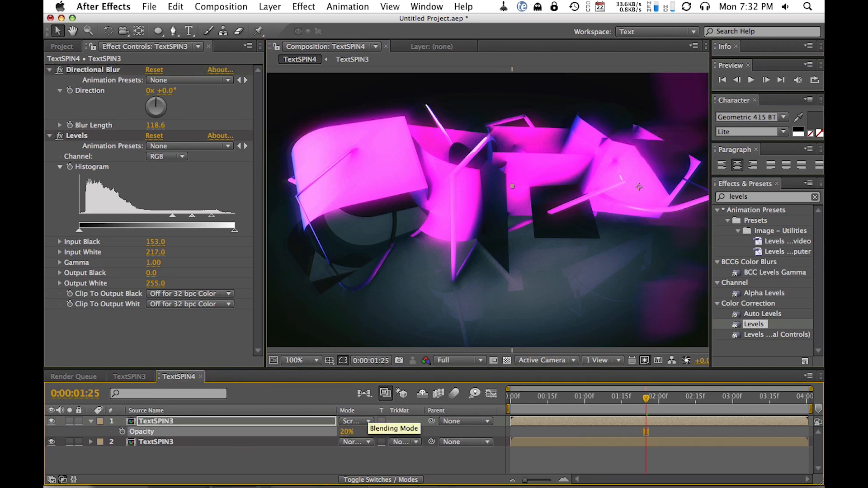
- Move the faint blurred copy across to the left part of the text and preview the animation
drag(683, 215, 477, 230)
drag(568, 195, 552, 209)
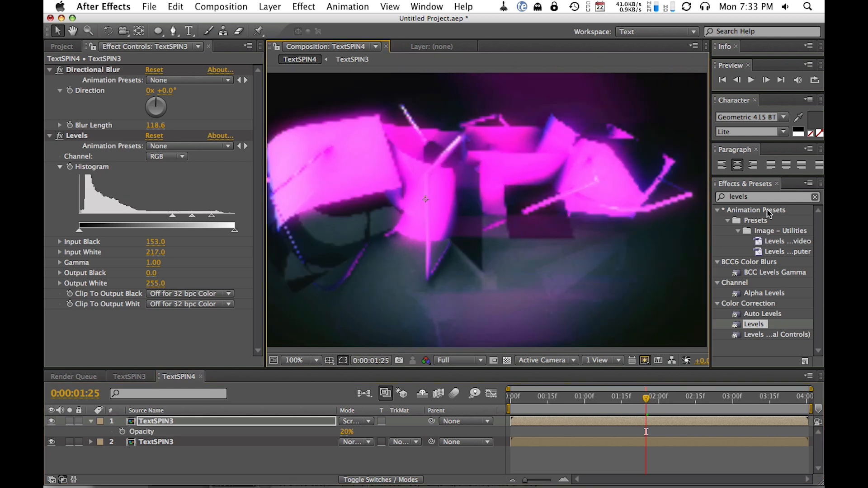
drag(562, 223, 481, 214)
key(KP_0)
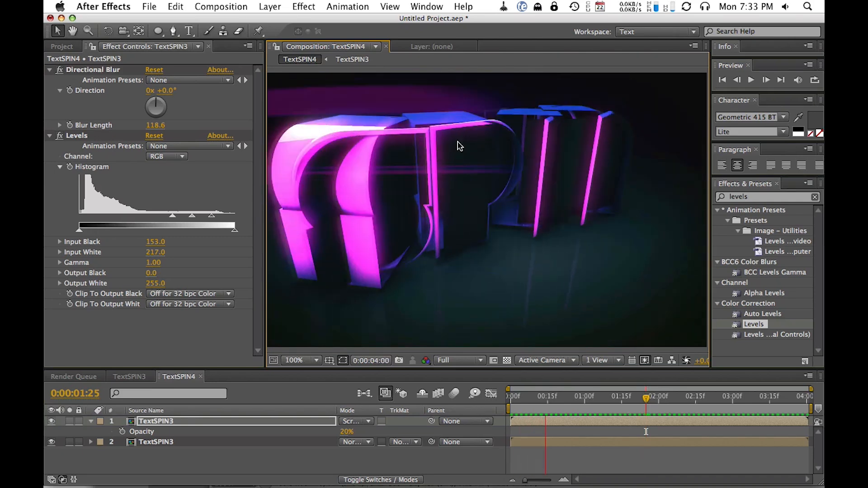
key(space)
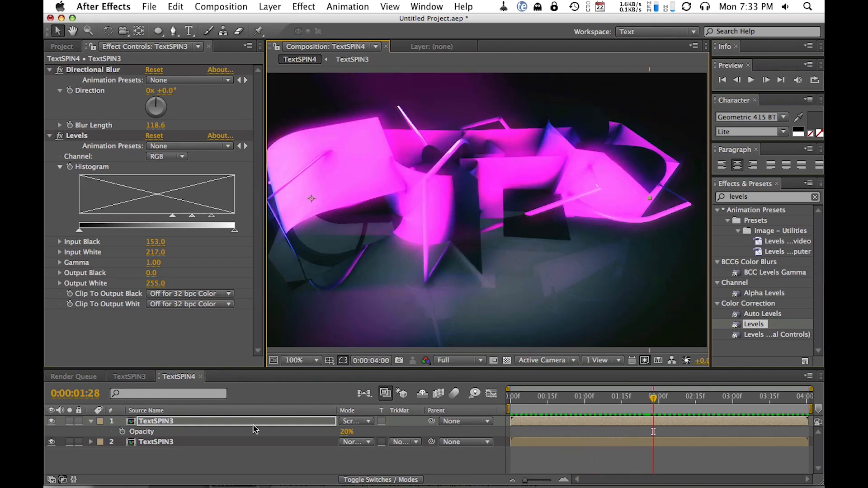
- Set the blurred copy's opacity to 10% and preview the animation
click(347, 432)
text(10)
key(Return)
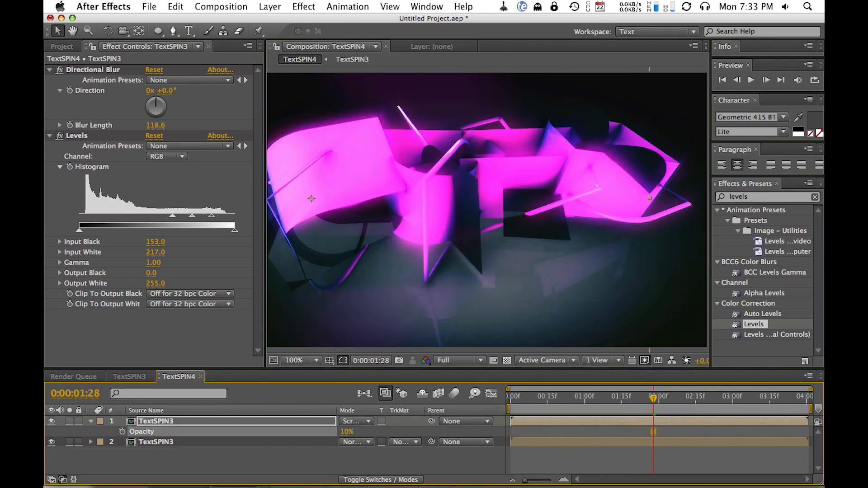
key(KP_0)
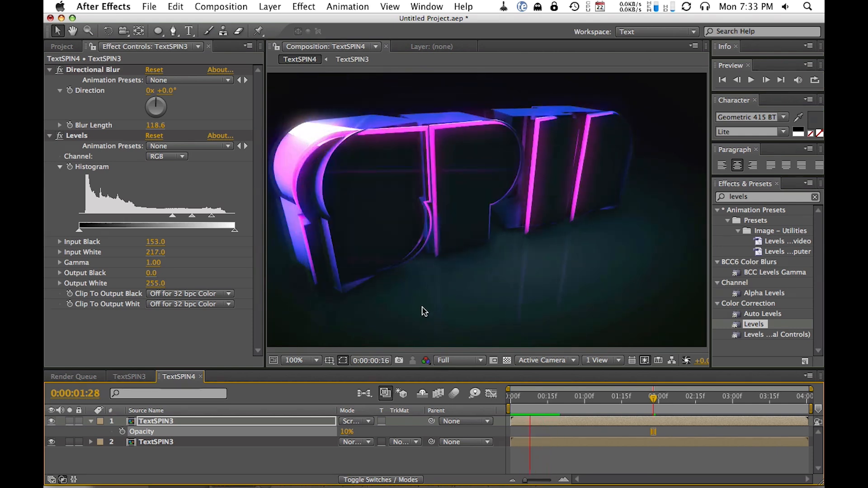
key(space)
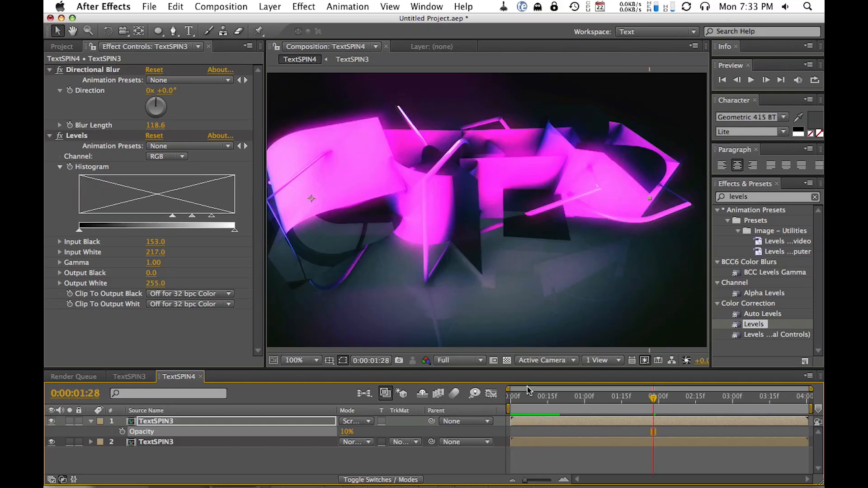
- Set the blurred copy's opacity to 100%, move it back over the right part of the frame, and check it at 0:00:01:13
click(510, 397)
drag(348, 432, 617, 413)
mouse_move(340, 210)
mouse_down()
mouse_move(559, 210)
mouse_move(467, 219)
mouse_move(583, 207)
mouse_move(561, 207)
mouse_move(632, 211)
mouse_up()
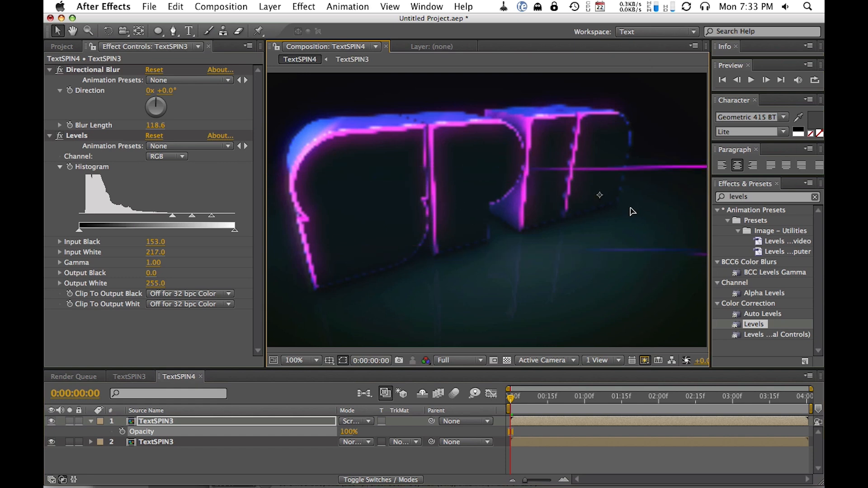
key(space)
drag(642, 240, 552, 252)
drag(530, 398, 617, 399)
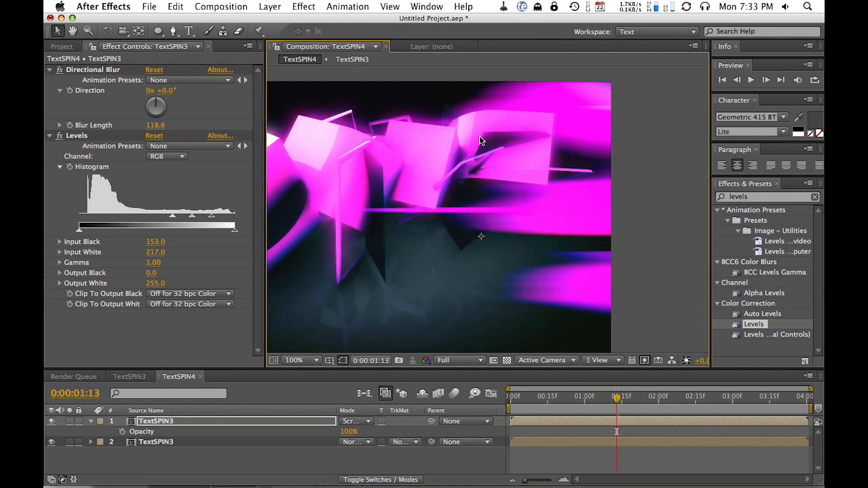
- Create a white solid 10 px wide and 450 px high and place it flush with the composition's right edge
click(270, 6)
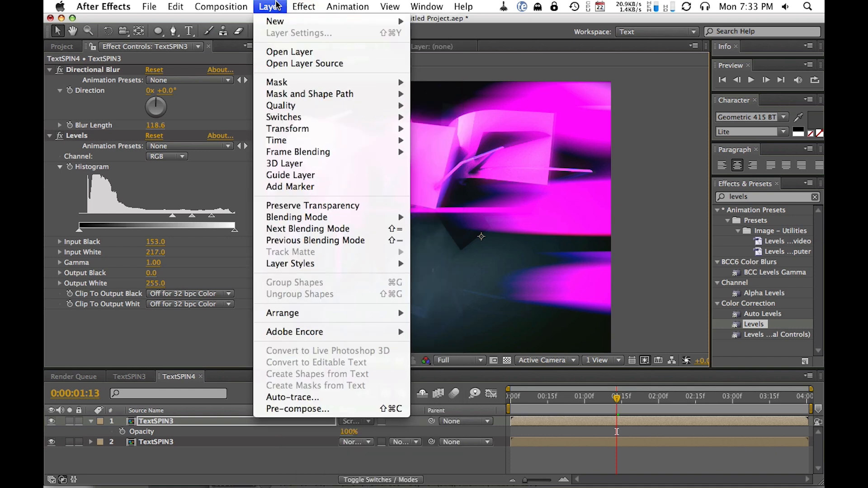
mouse_move(290, 21)
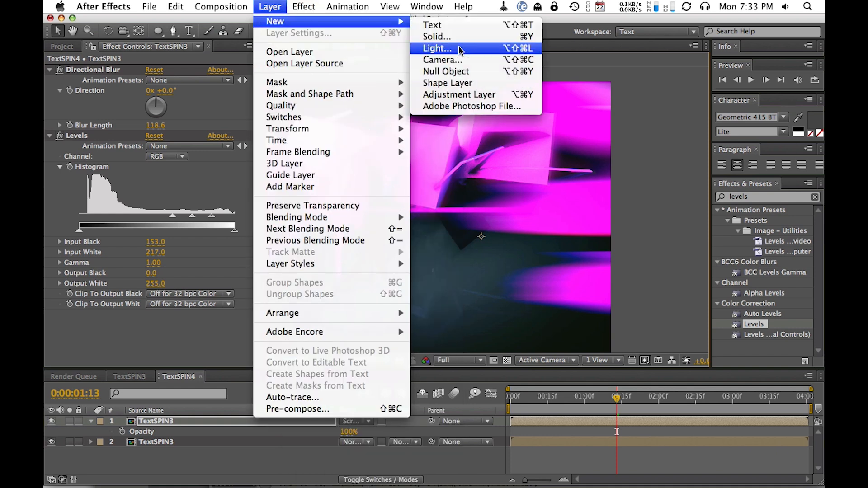
click(457, 33)
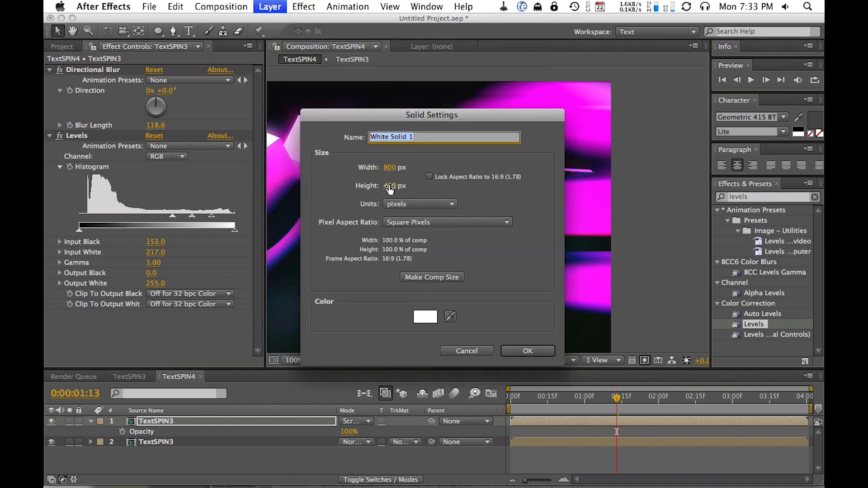
click(389, 168)
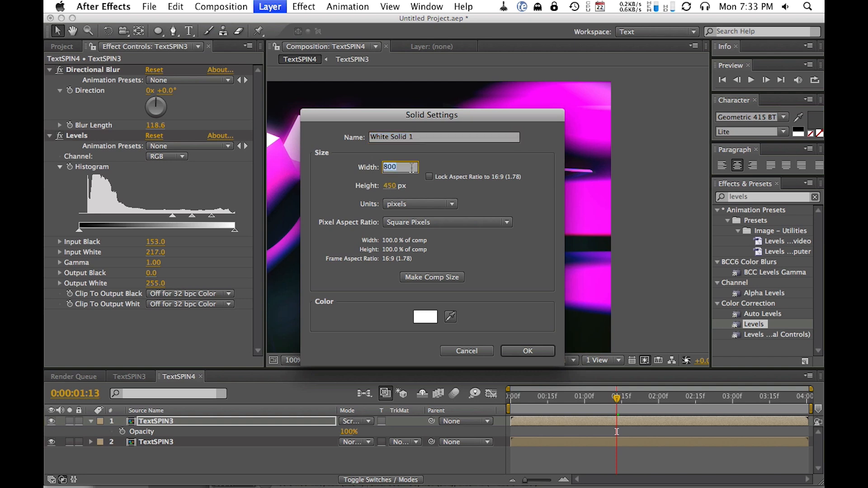
text(10)
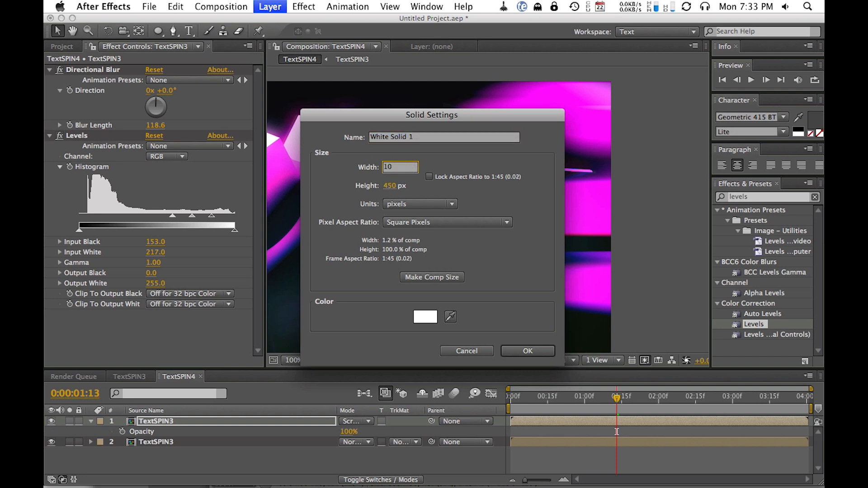
key(Return)
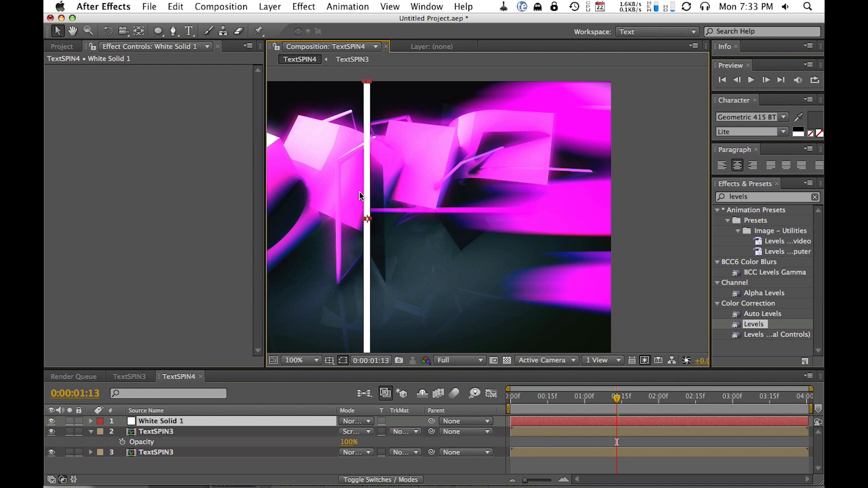
drag(367, 202, 609, 195)
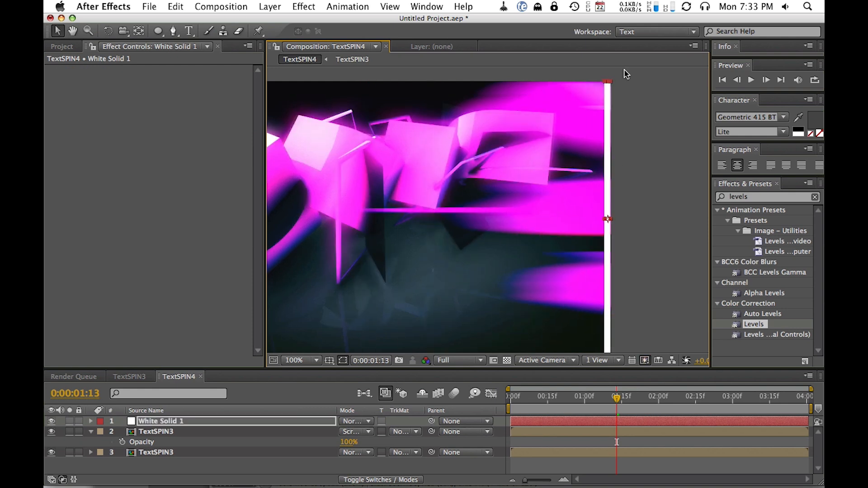
key(Right)
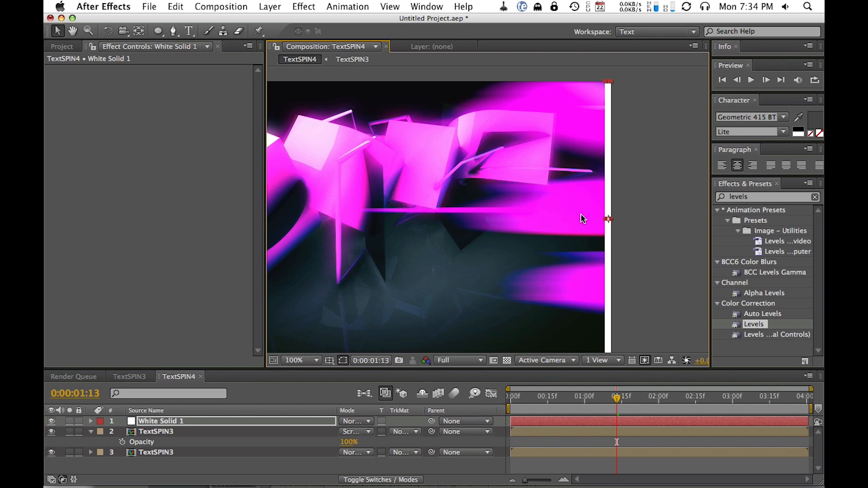
- Hide the bottom TextSPIN3 layer and toggle the white solid off and on to compare the streaks
click(51, 452)
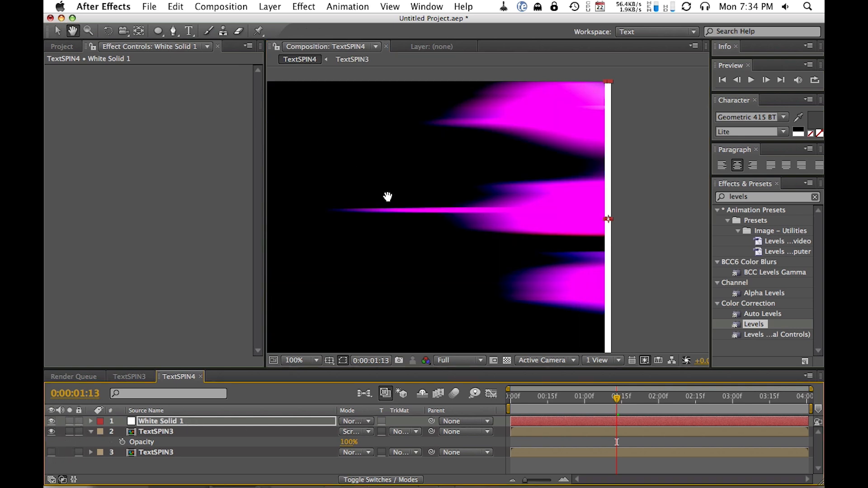
drag(388, 194, 435, 182)
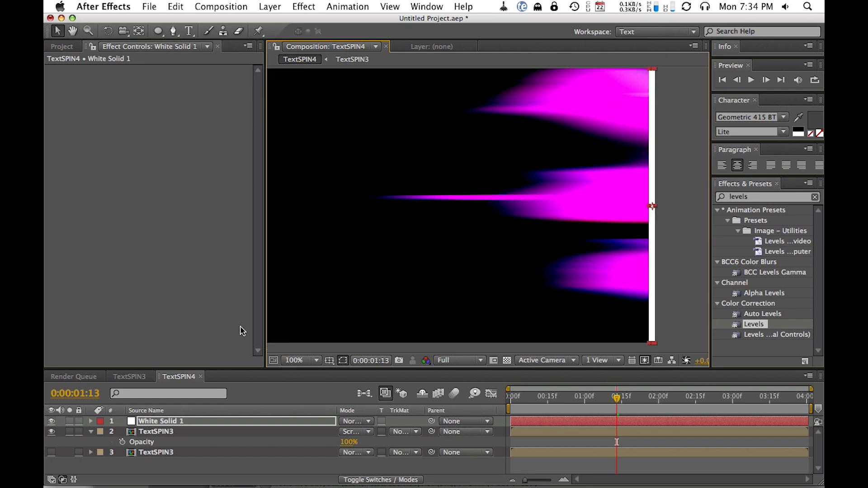
click(51, 421)
click(163, 432)
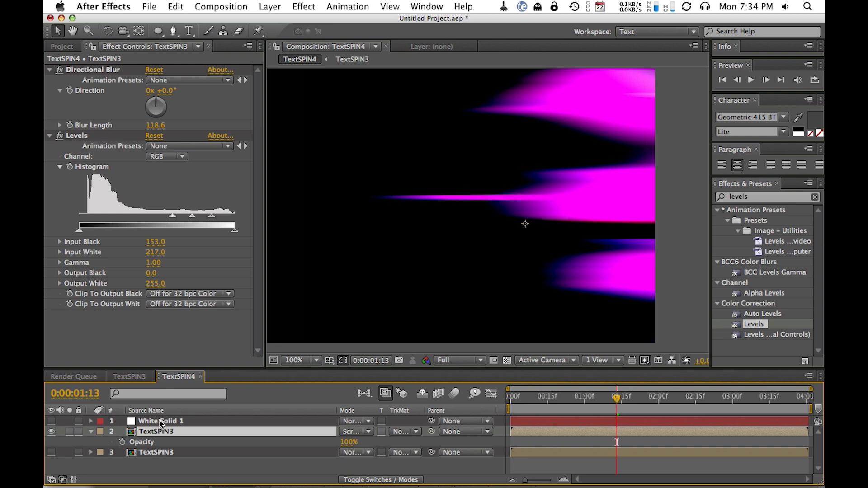
click(164, 422)
click(51, 421)
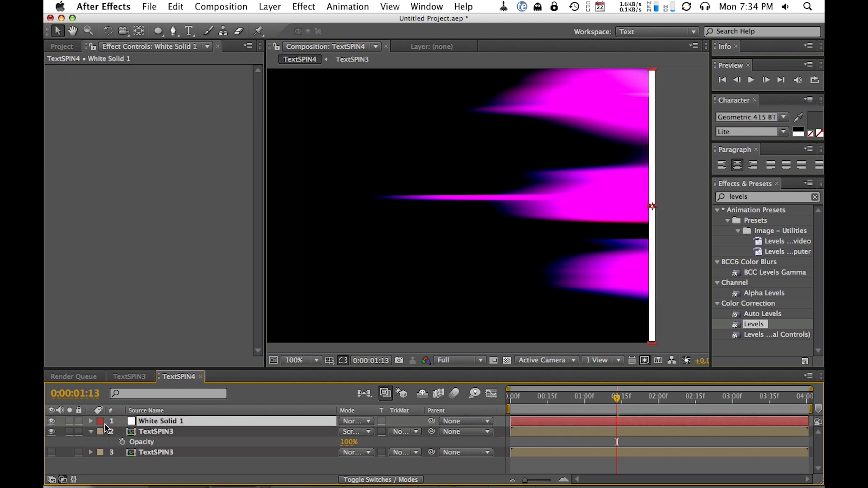
- Set the blurred TextSPIN3 layer's track matte to Alpha Matte "White Solid 1" and preview the animation
click(404, 432)
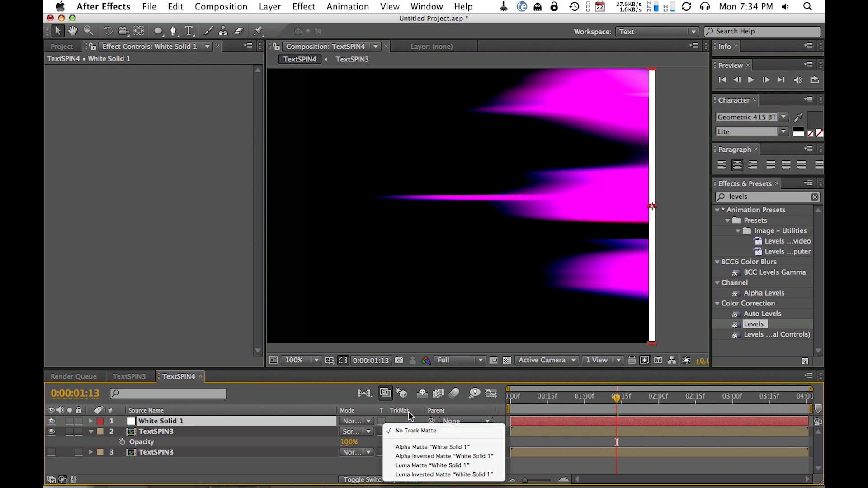
click(641, 93)
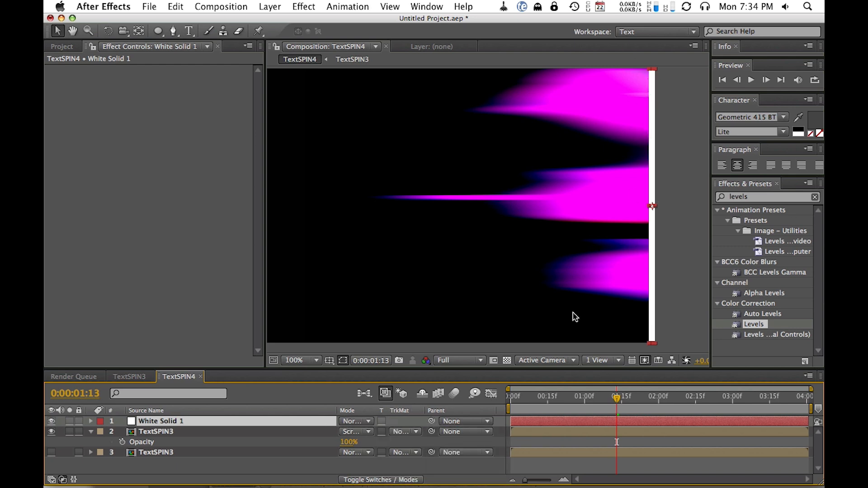
click(220, 432)
click(394, 433)
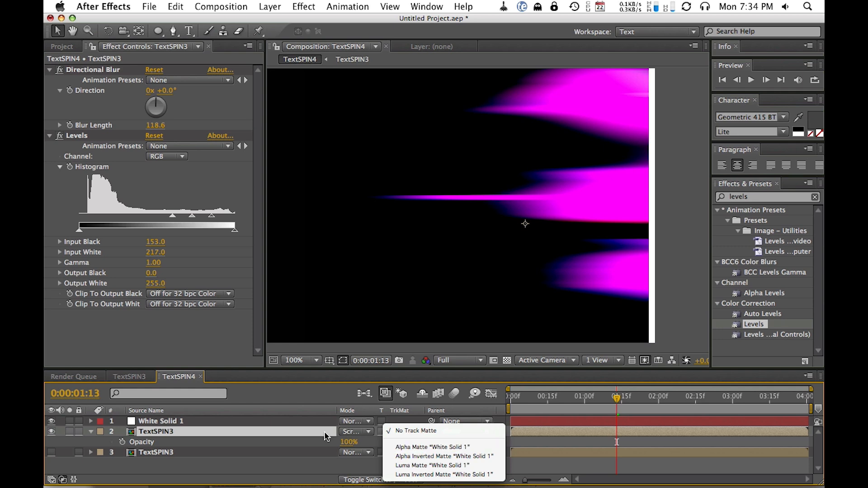
click(464, 448)
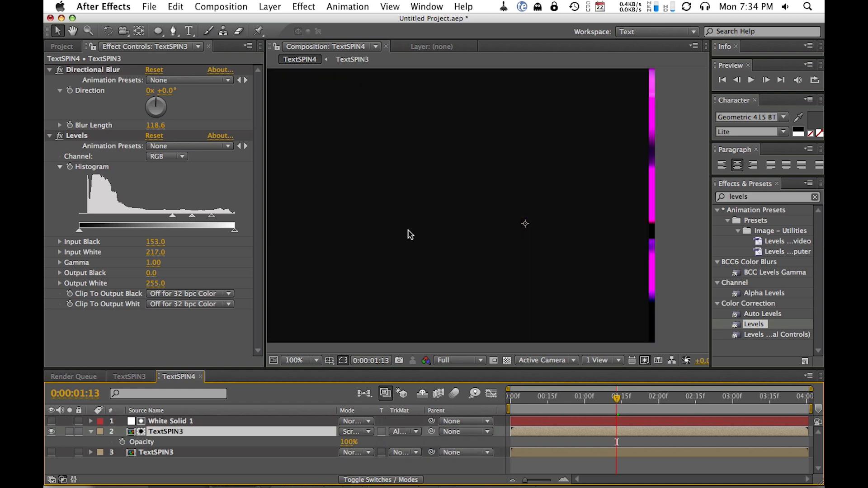
key(KP_0)
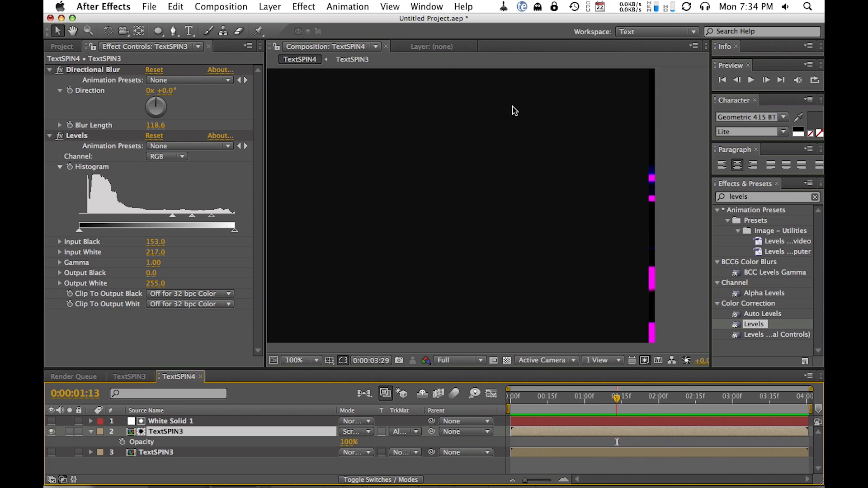
key(space)
- At 0:00:03:19, reposition the matted TextSPIN3 layer slightly and set its Levels Input Black to 191, checking the strip back to 0:00:03:01
drag(699, 396, 780, 396)
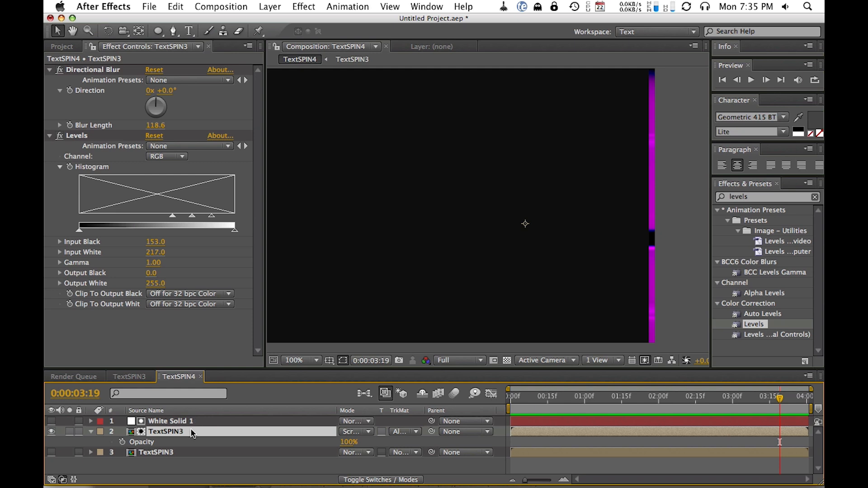
click(656, 226)
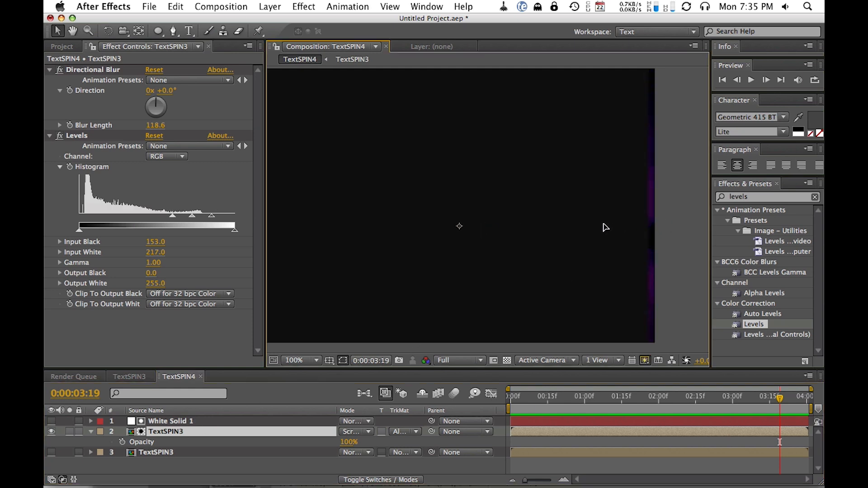
drag(606, 227, 674, 222)
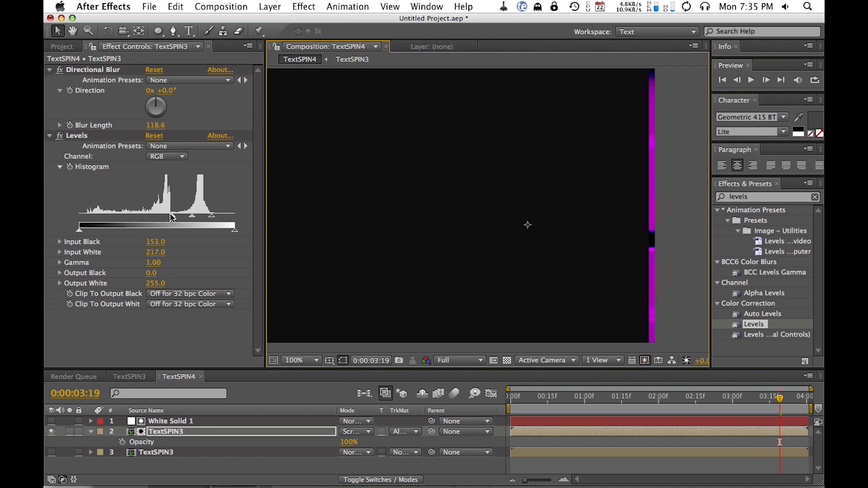
drag(171, 216, 195, 221)
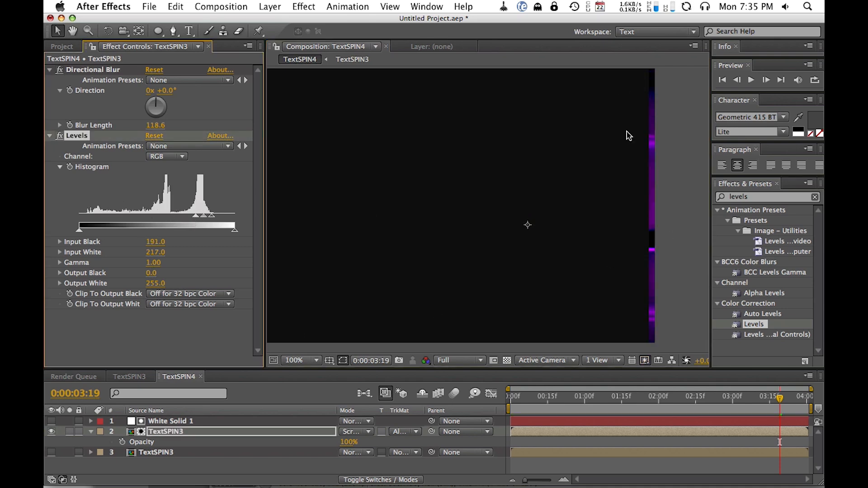
drag(694, 398, 765, 381)
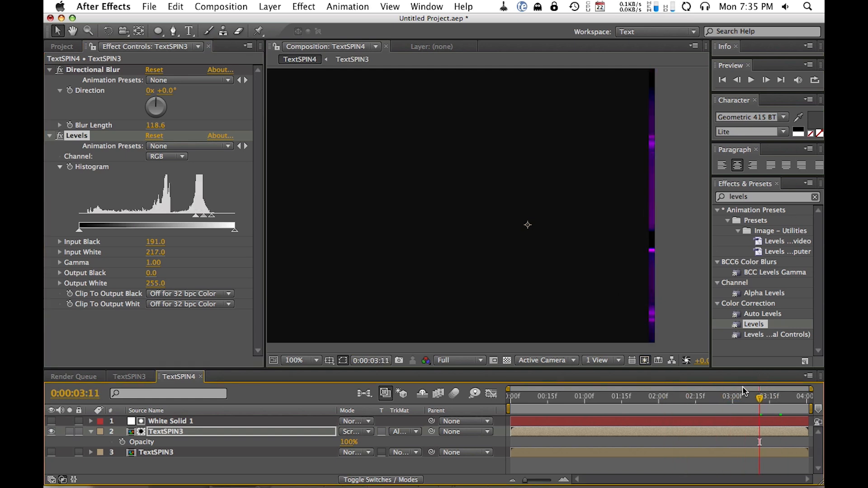
key(shift+Page_Up)
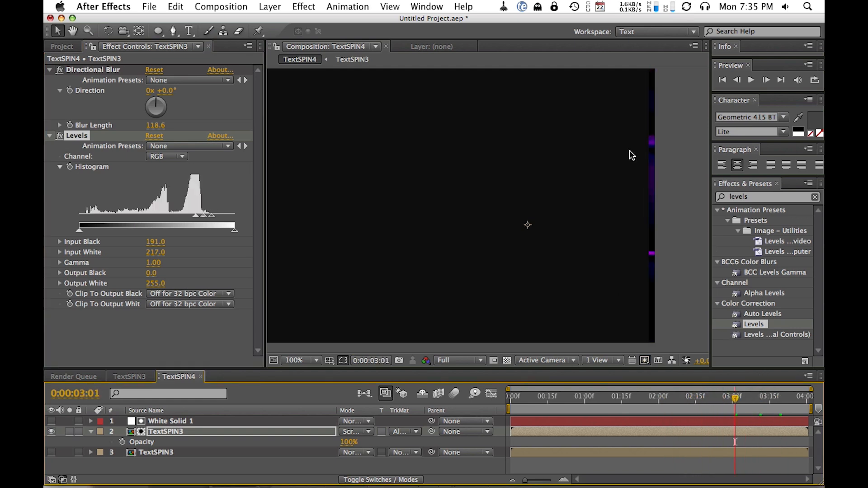
- Show White Solid 1, narrow its horizontal scale to 51%, nudge it back to the composition's right edge, and hide it again
click(52, 421)
click(195, 423)
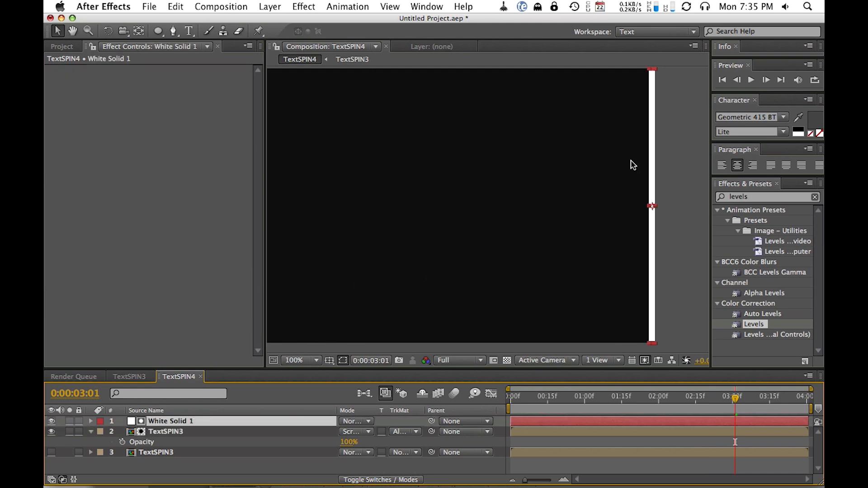
key(s)
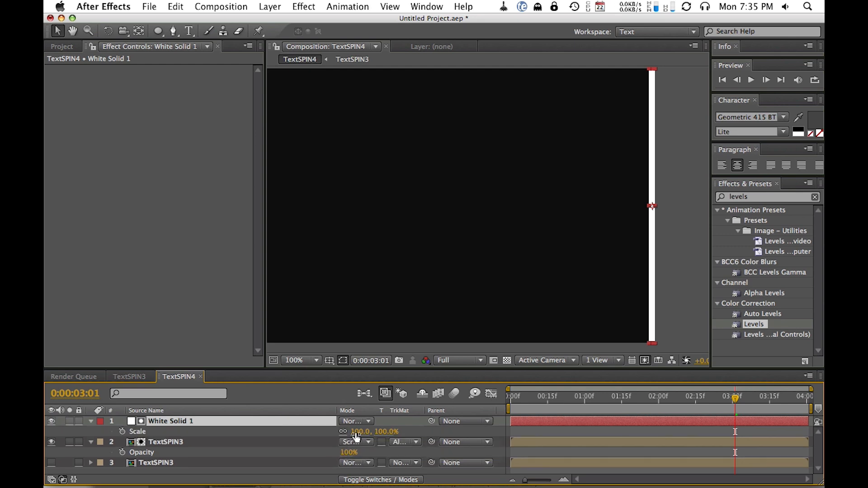
drag(359, 433, 368, 409)
key(super+z)
drag(387, 432, 324, 429)
key(super+z)
key(Right)
key(Right)
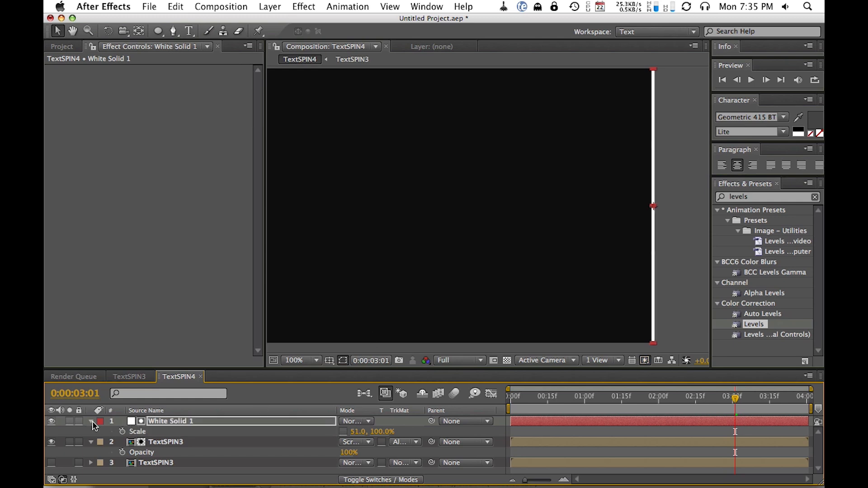
click(51, 422)
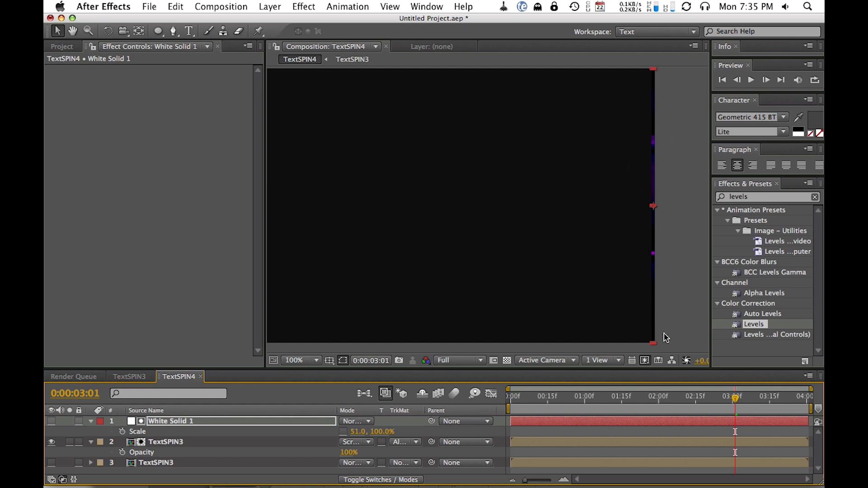
- Duplicate White Solid 1 together with its matted TextSPIN3 layer and shift the duplicate solid left beside the original strip
click(177, 442)
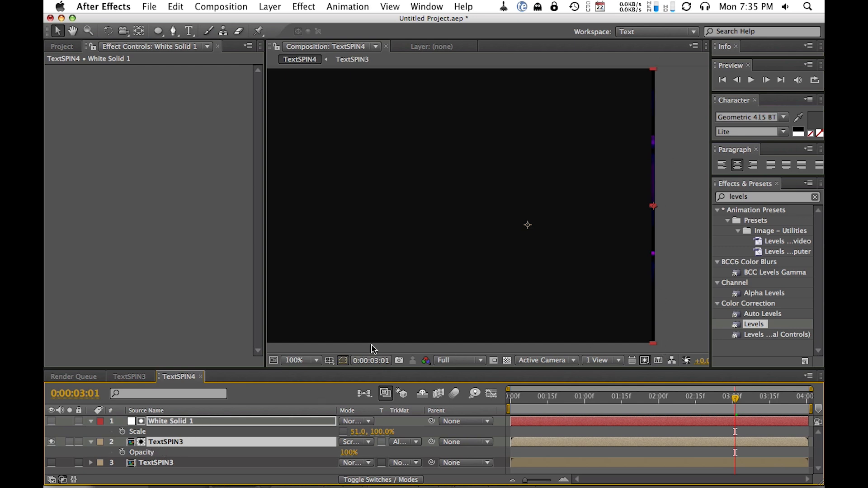
key(super+d)
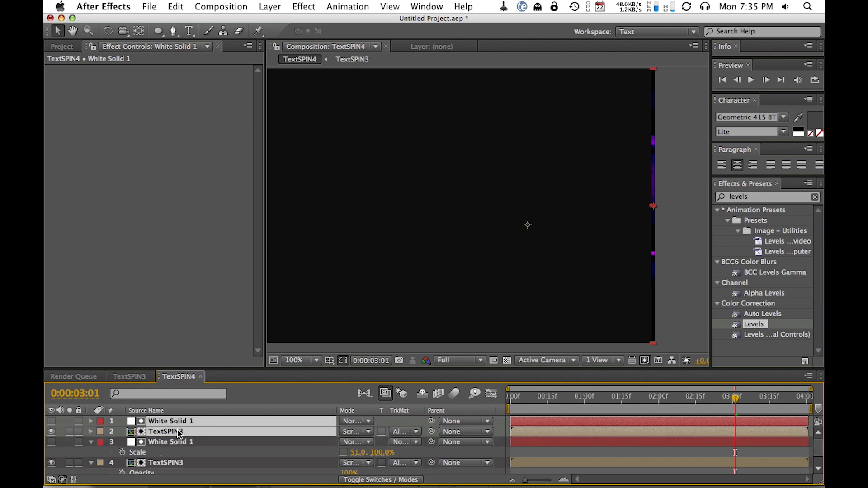
click(230, 442)
click(224, 432)
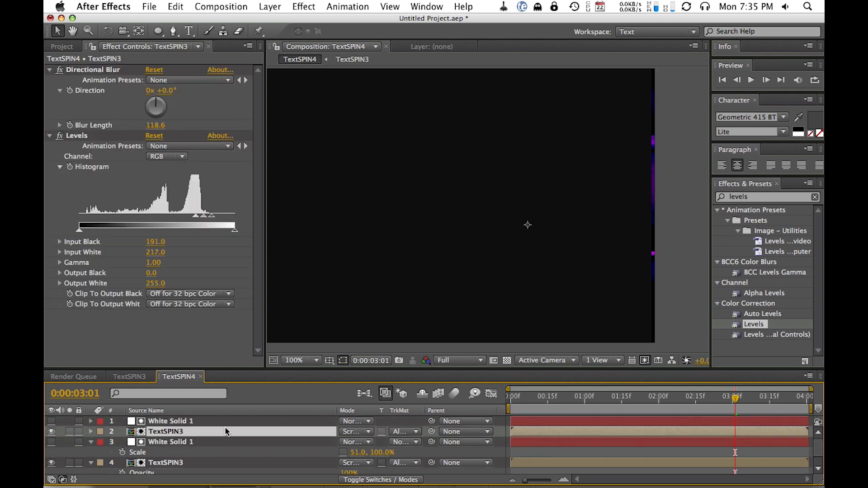
click(222, 423)
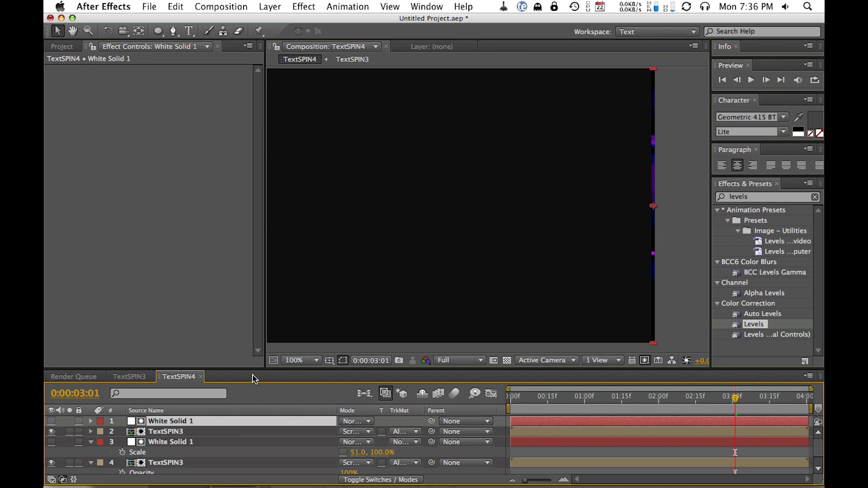
key(Return)
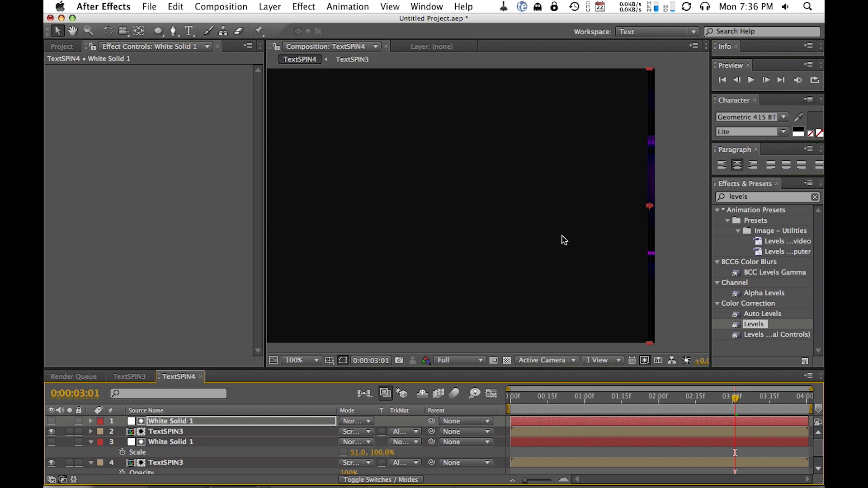
- Scale the duplicate TextSPIN3 layer to about 62.5% wide and 109.9% high and reposition it behind the new strip
click(183, 433)
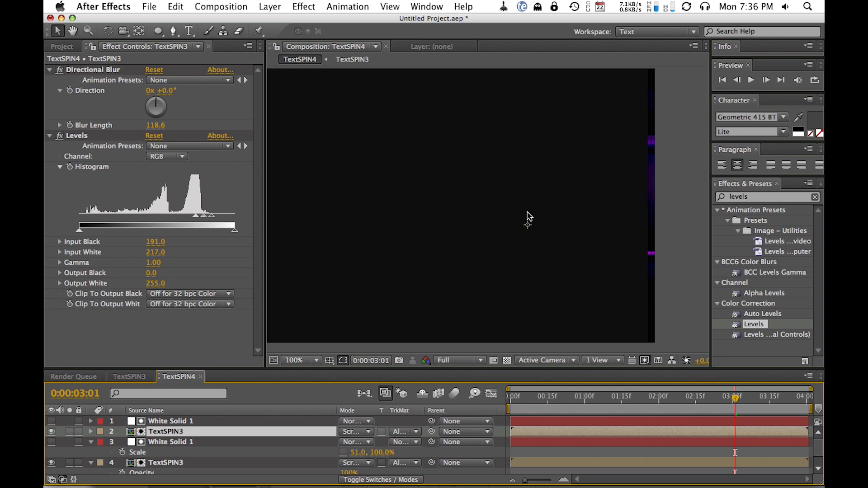
drag(549, 213, 395, 207)
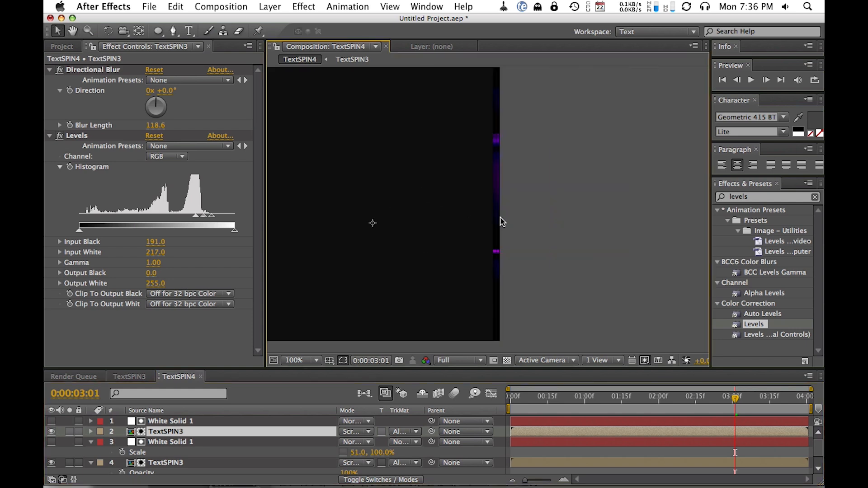
click(164, 443)
click(164, 432)
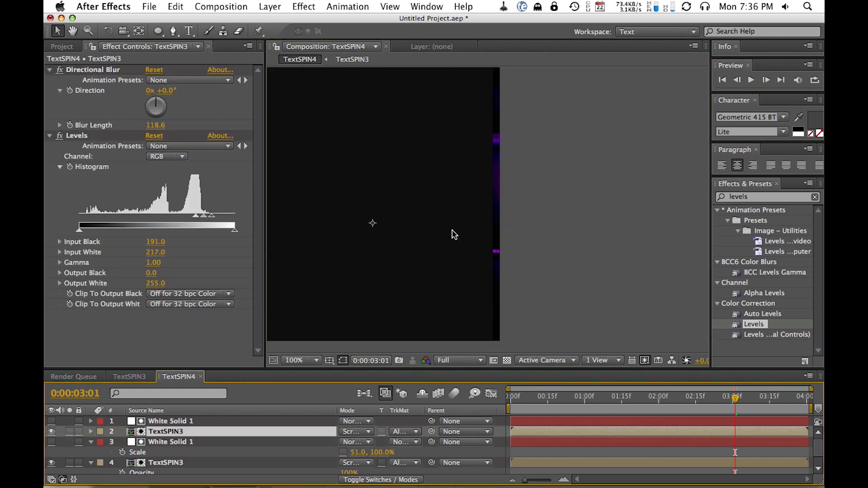
drag(485, 217, 558, 181)
key(s)
drag(353, 443, 333, 444)
drag(491, 266, 409, 259)
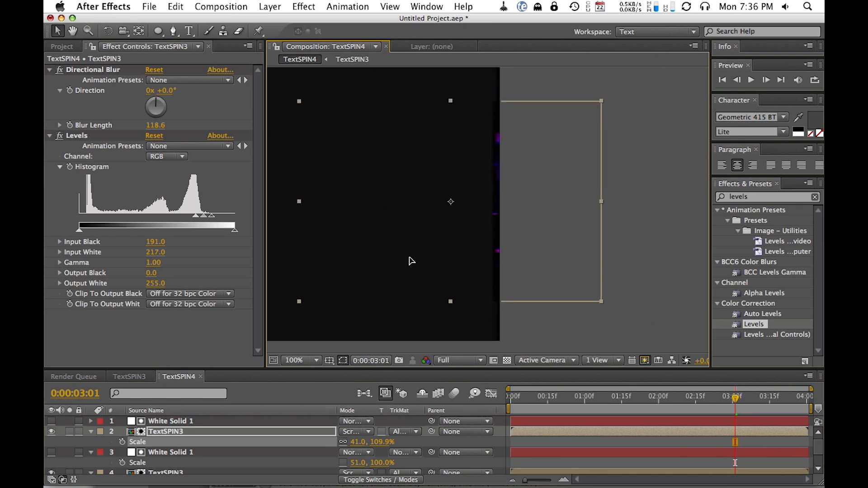
drag(452, 100, 516, 48)
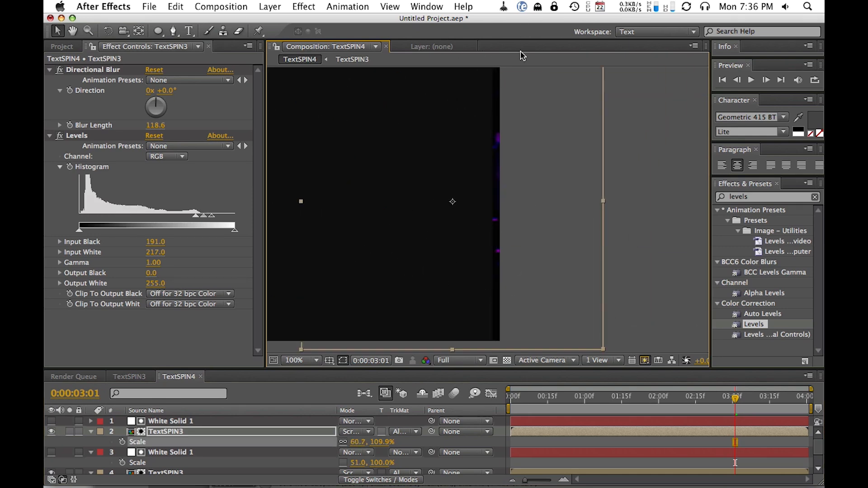
drag(531, 199, 545, 211)
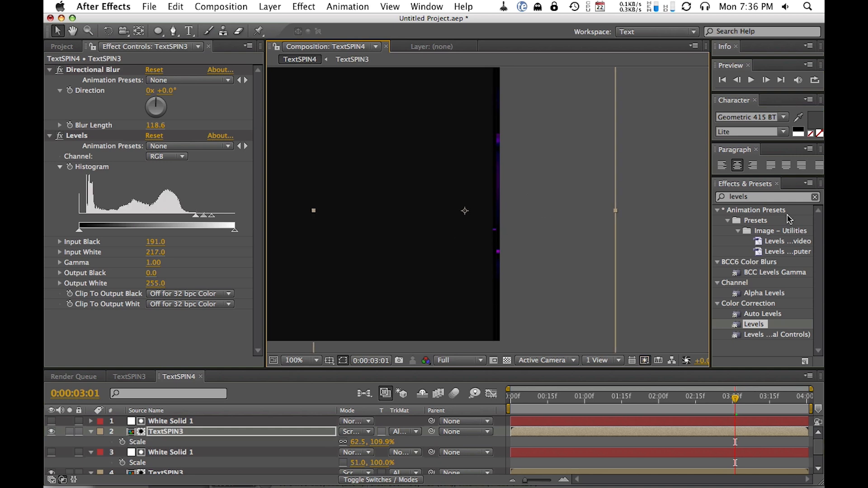
- Apply Hue/Saturation to the duplicate TextSPIN3 layer and set its Master Hue to +90° while viewing 0:00:01:08
double_click(772, 198)
text(he)
key(BackSpace)
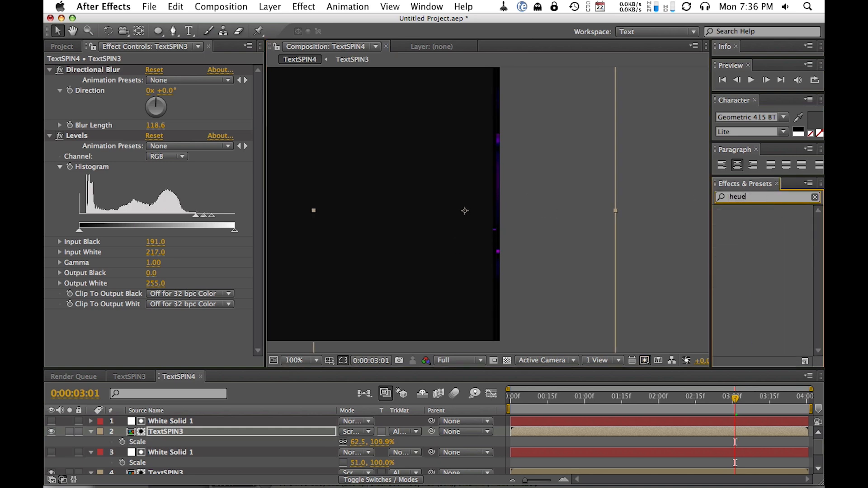
text(ue)
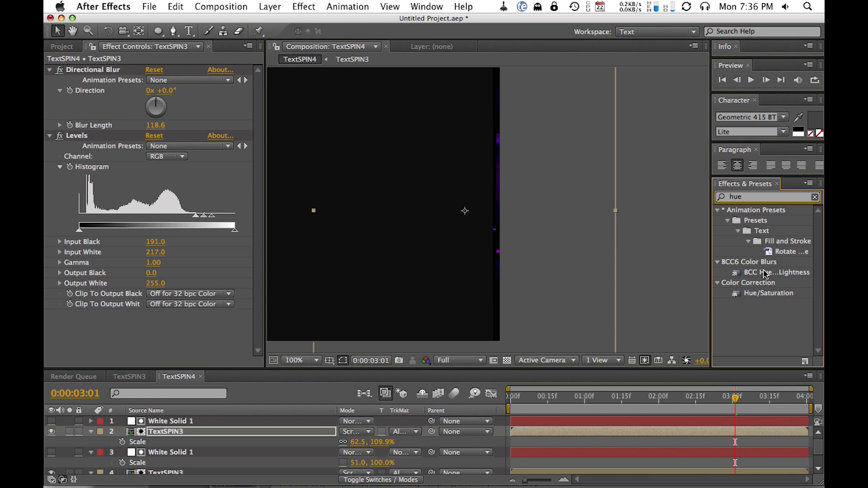
double_click(762, 294)
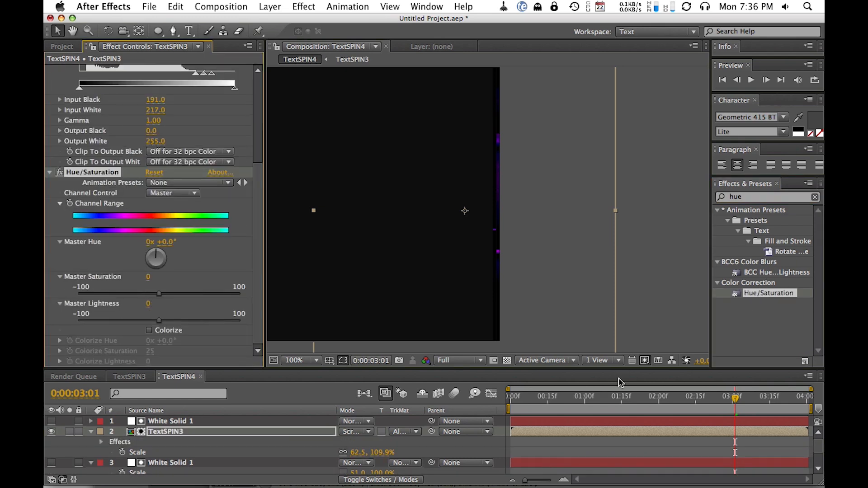
click(622, 400)
drag(622, 400, 605, 400)
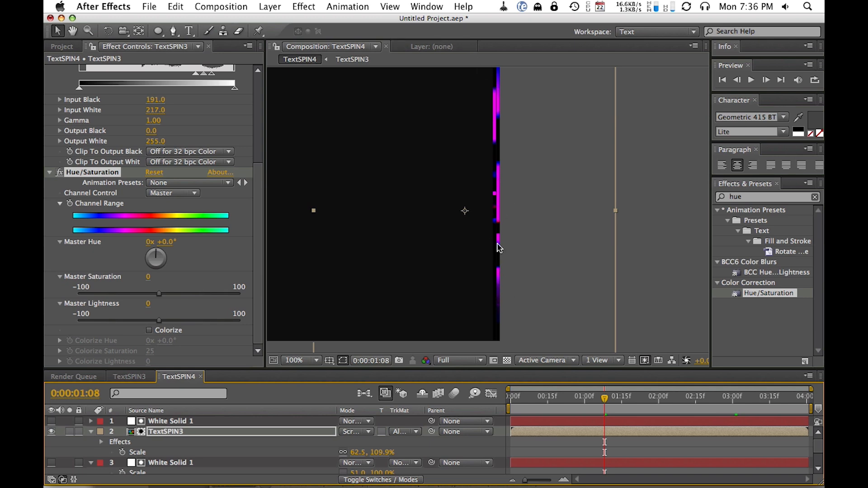
drag(155, 254, 190, 264)
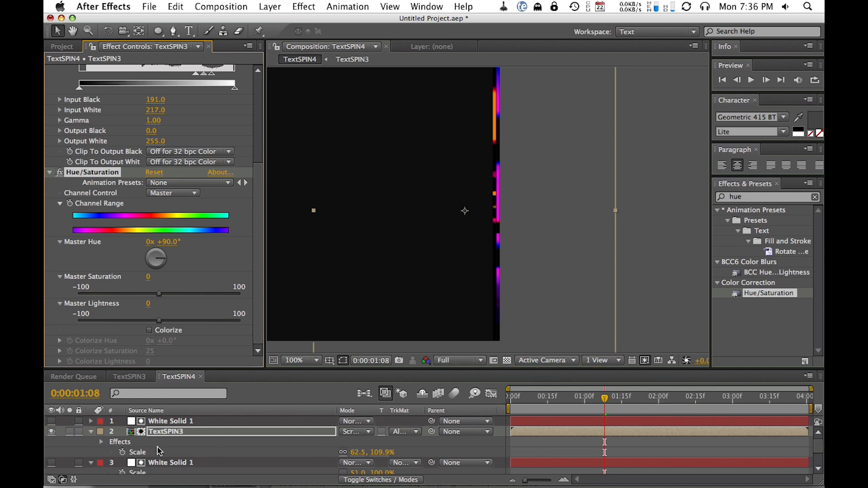
- Move the hue-shifted TextSPIN3 layer slightly down and right behind its matte strip
click(161, 432)
click(442, 152)
drag(442, 152, 498, 204)
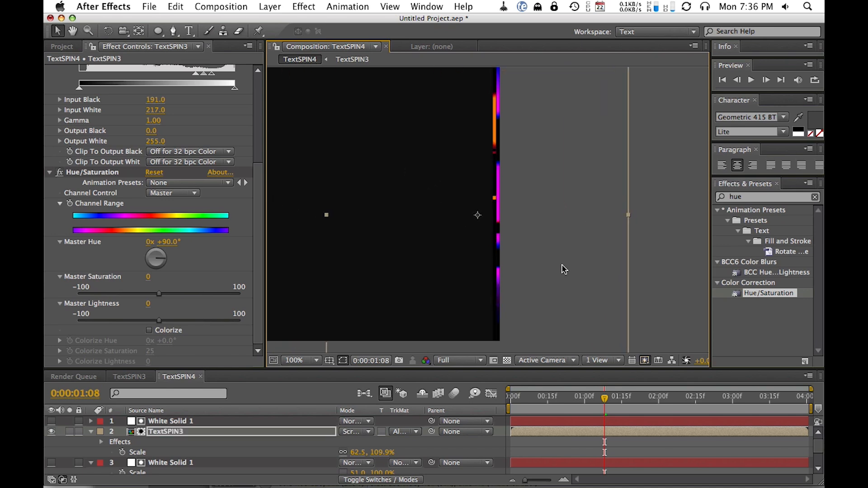
- Duplicate the top White Solid 1 with its matted TextSPIN3 layer and shift the new solid left to form a third strip
shift+click(168, 423)
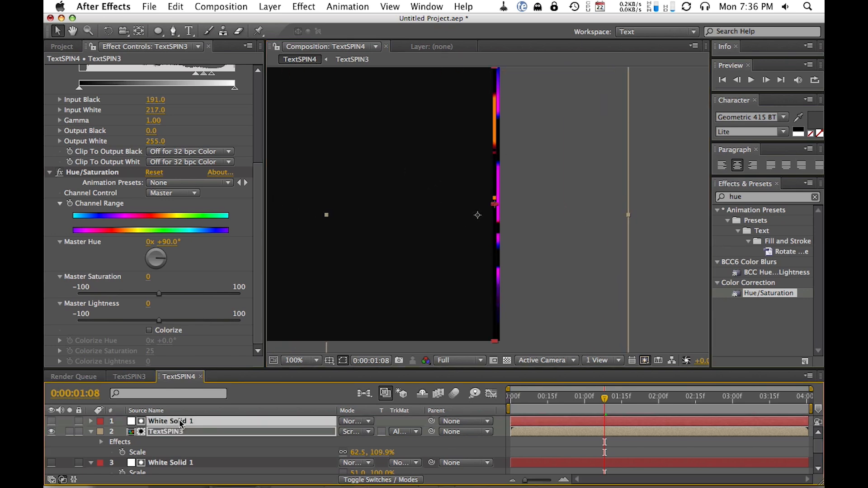
key(super+d)
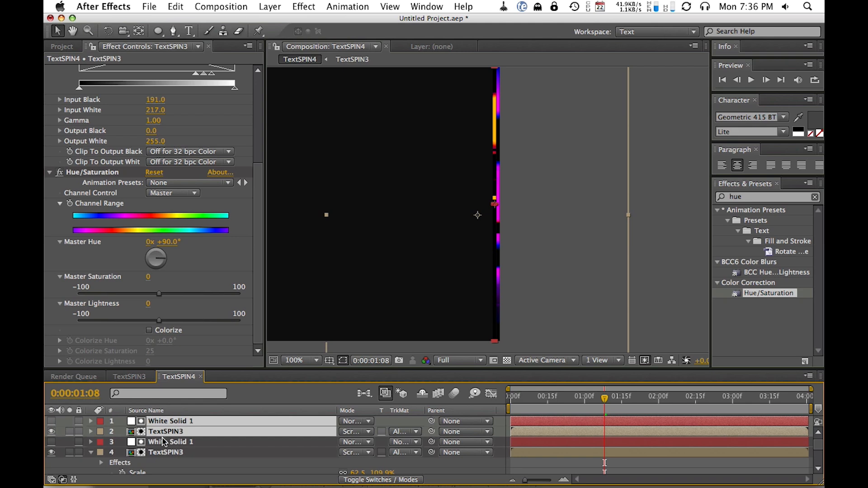
click(163, 432)
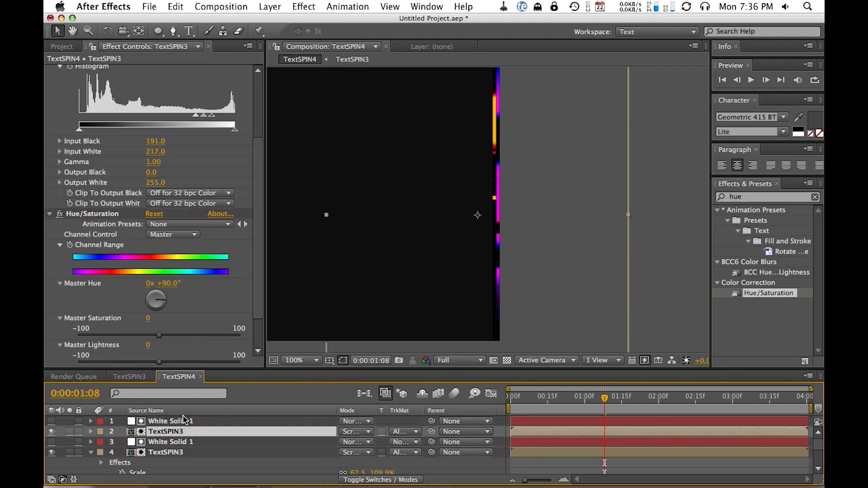
click(180, 421)
key(shift+Left)
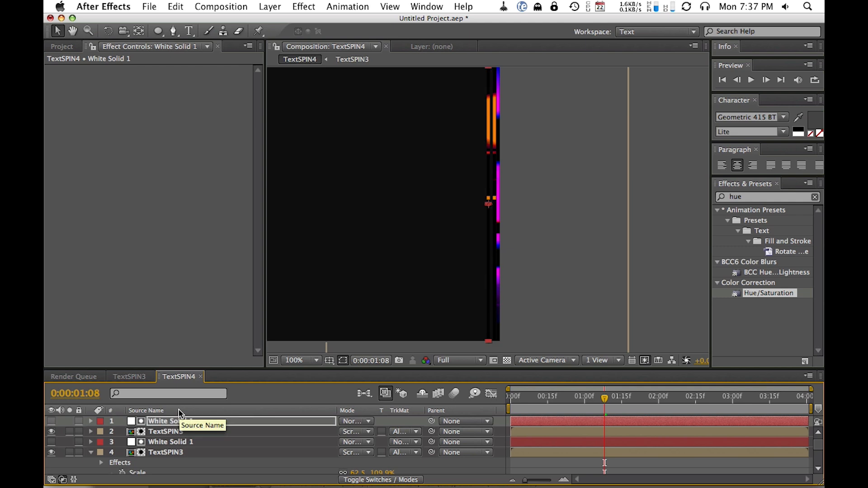
key(Right)
key(Right)
key(Right)
key(Right)
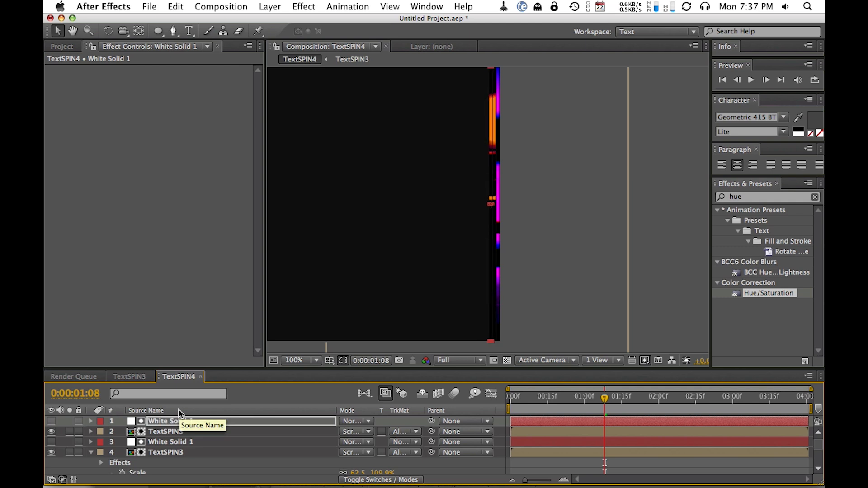
key(Left)
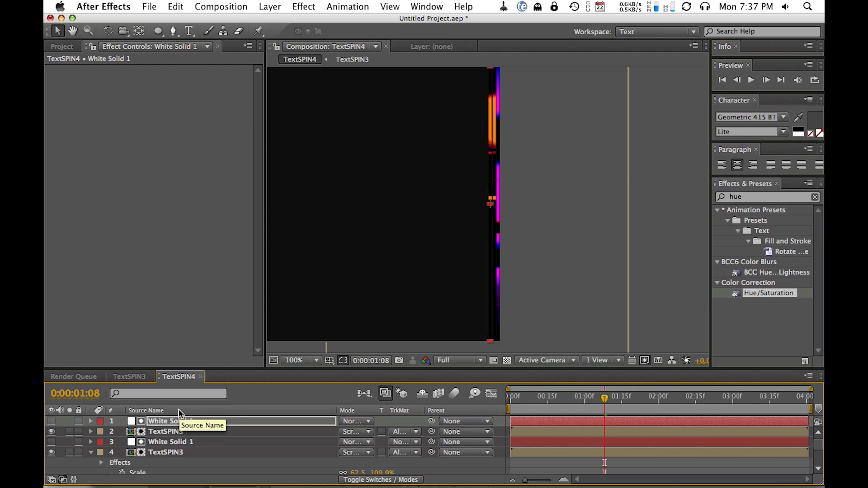
- Rotate the newest TextSPIN3 duplicate upside down and move it up and right behind its matte strip
click(161, 433)
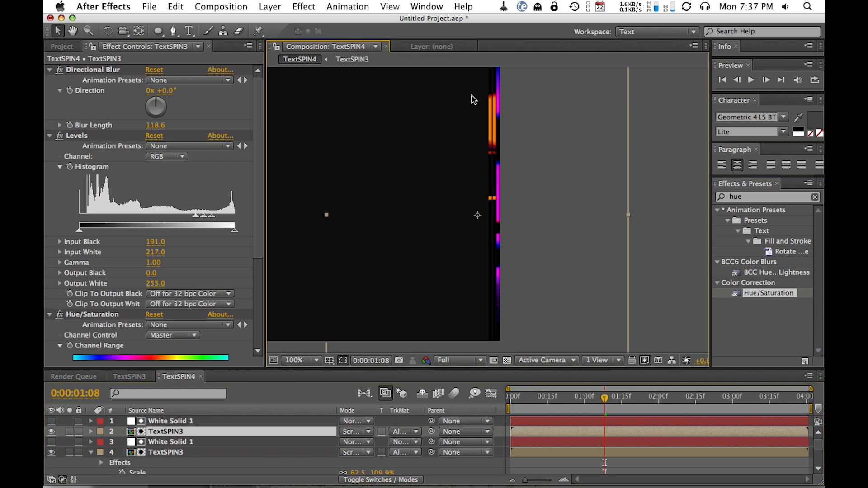
key(w)
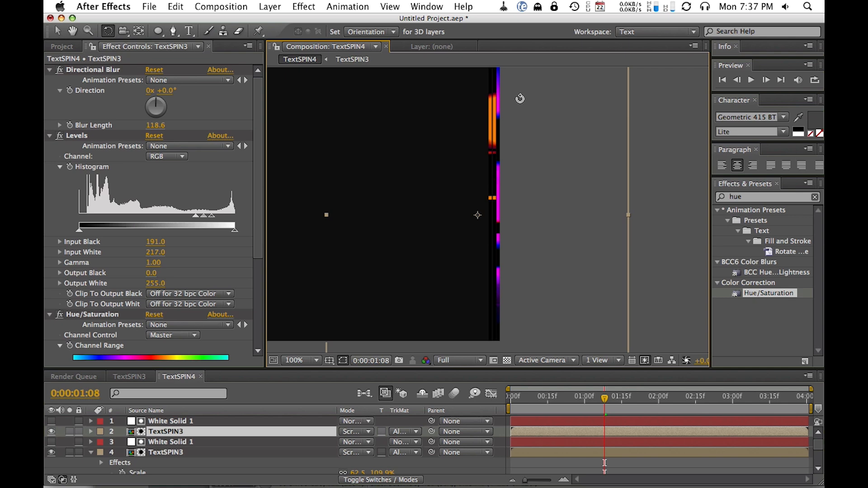
drag(544, 126, 466, 316)
key(v)
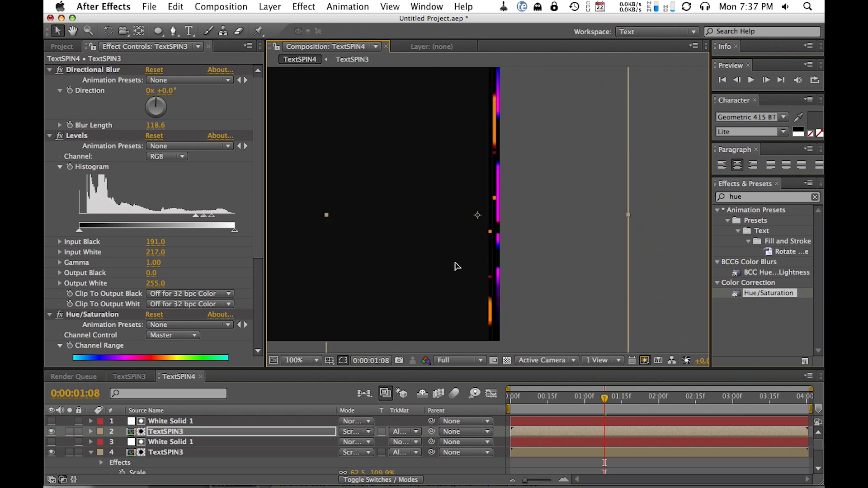
drag(461, 270, 532, 209)
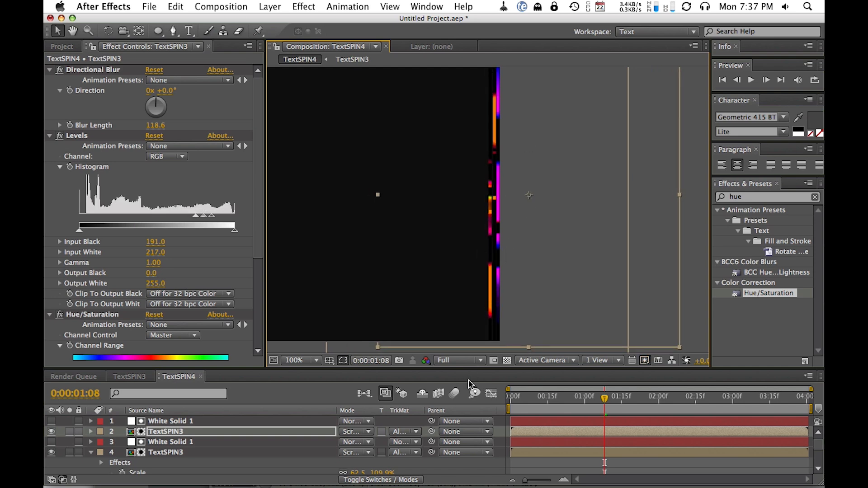
- Set the newest TextSPIN3 layer's Master Hue to +300° and preview the three strips in motion
scroll(180, 271, down, 5)
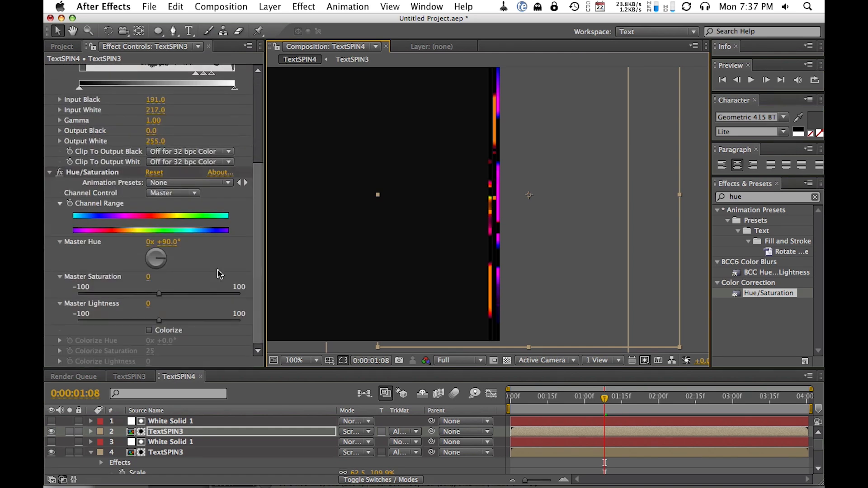
mouse_move(158, 266)
mouse_down()
mouse_move(154, 254)
mouse_move(173, 277)
mouse_move(151, 255)
mouse_up()
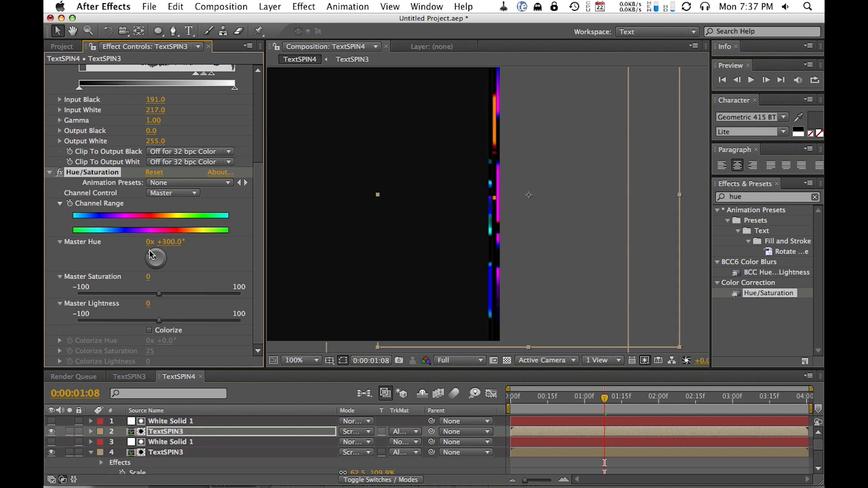
key(KP_0)
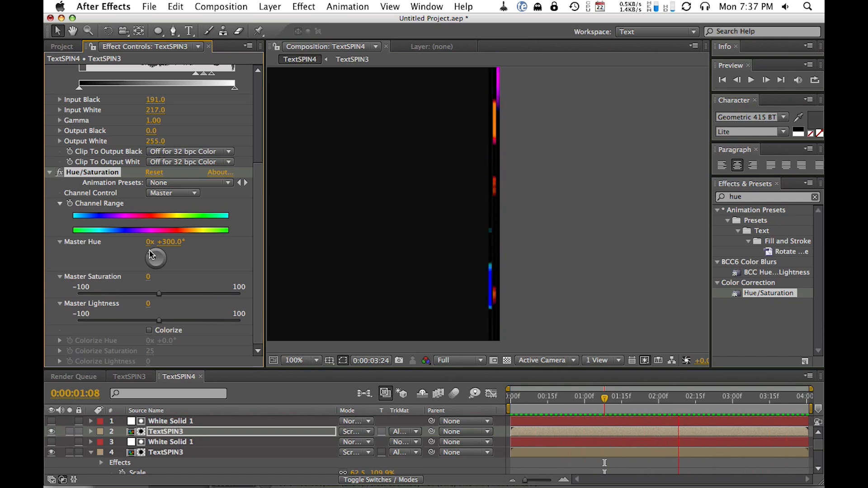
key(space)
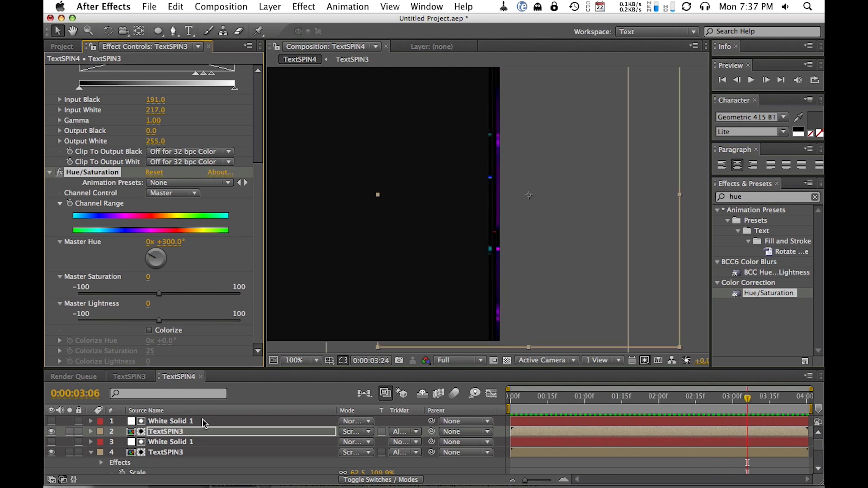
- Turn on the visibility of the bottom TextSPIN3 layer and go to 0:00:01:13
key(space)
scroll(205, 454, down, 5)
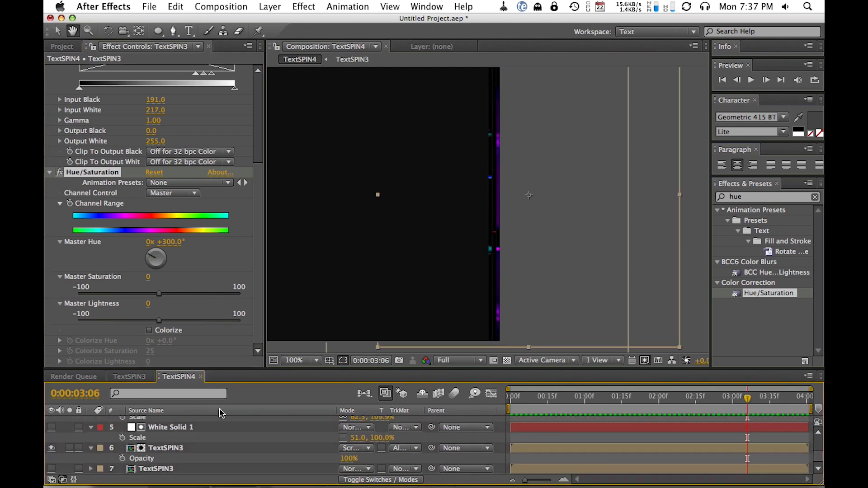
click(51, 469)
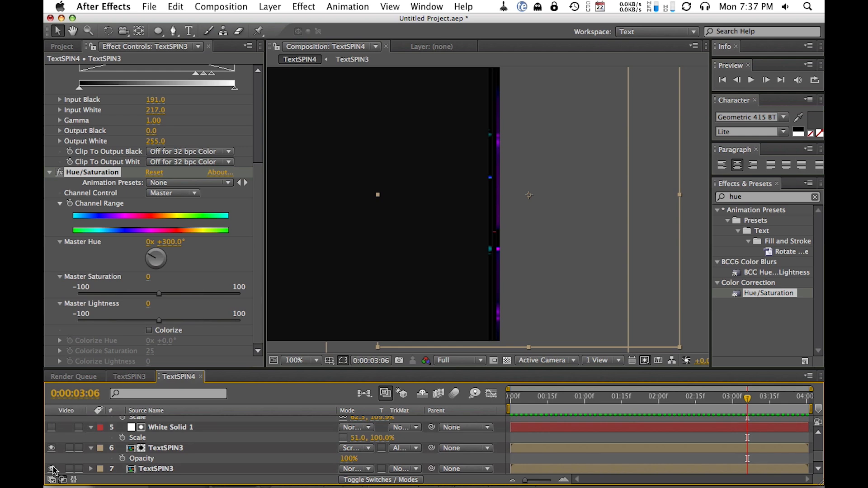
drag(597, 397, 616, 396)
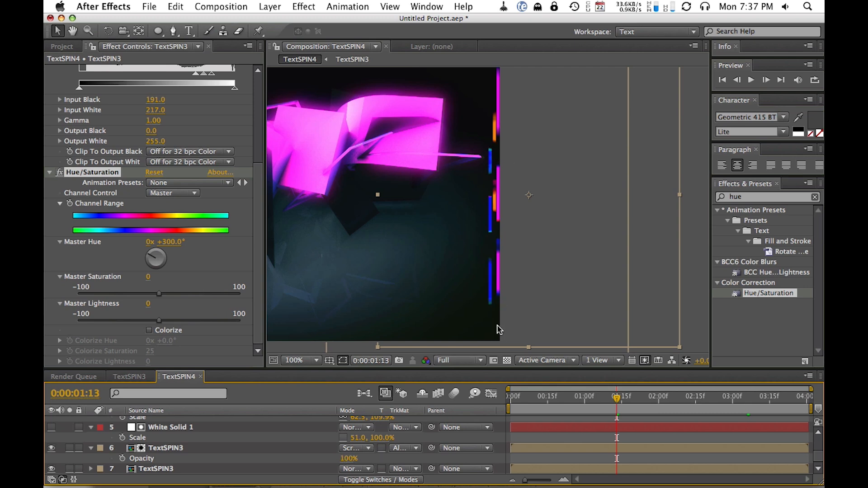
- Try Normal blending on TextSPIN3 layer 6, compare the edge strip up close, and return the layer to Screen
click(360, 449)
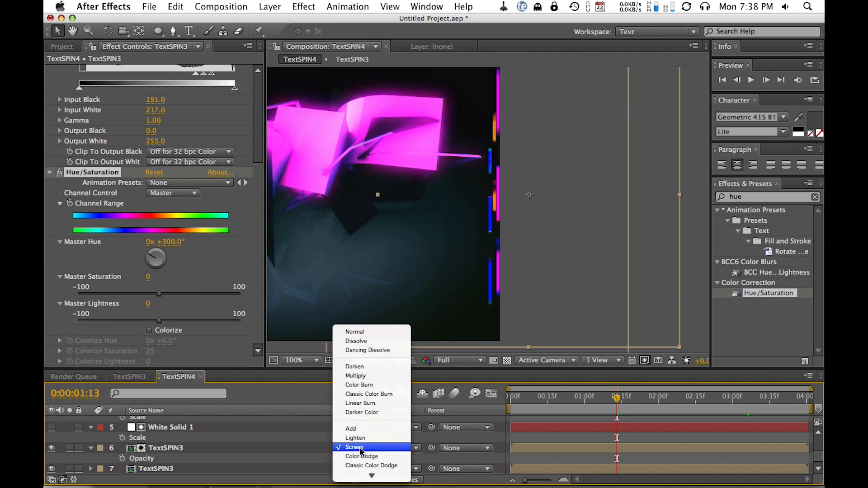
click(373, 333)
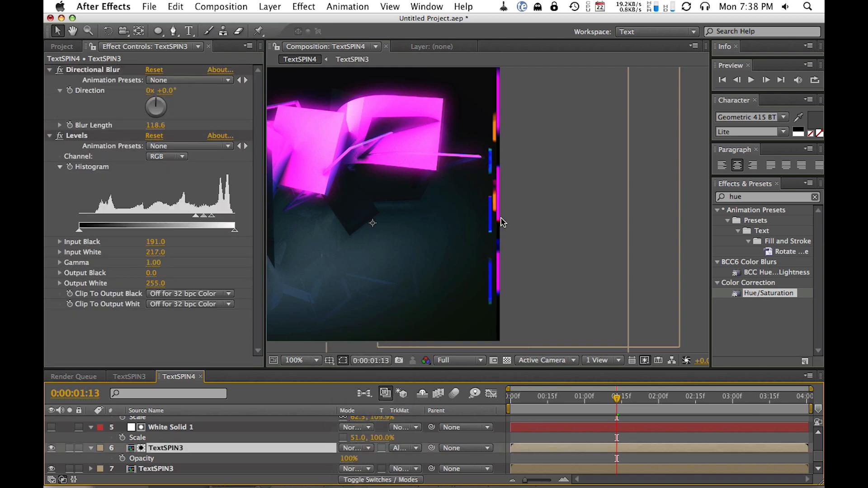
key(period)
key(period)
key(space)
drag(601, 261, 543, 158)
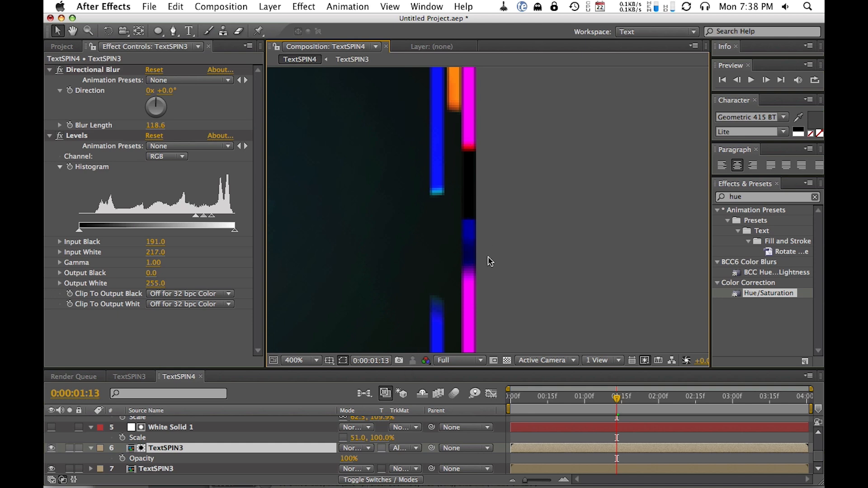
click(363, 447)
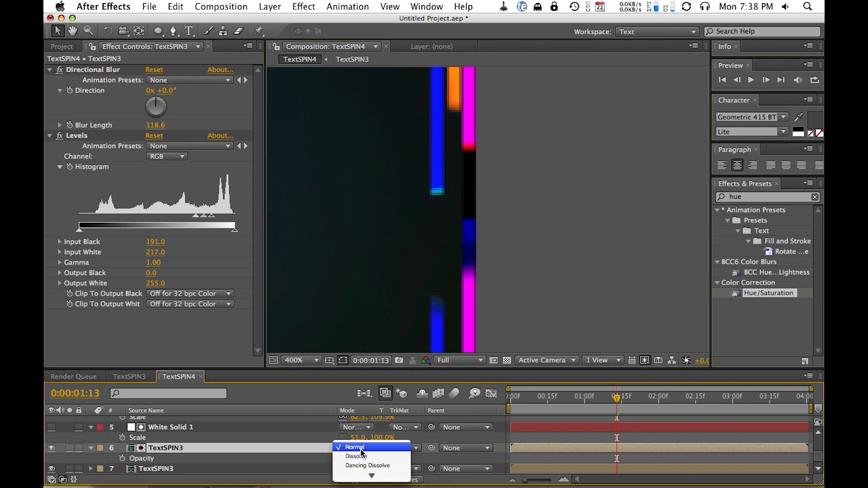
click(371, 416)
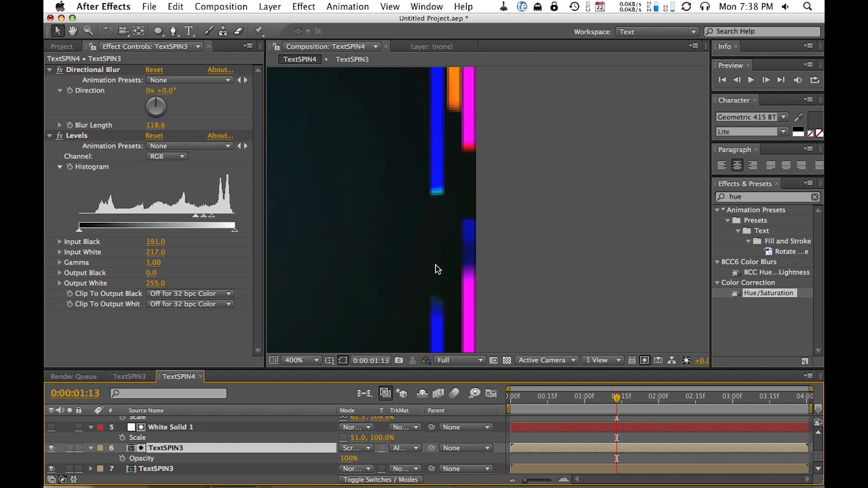
key(comma)
key(comma)
key(comma)
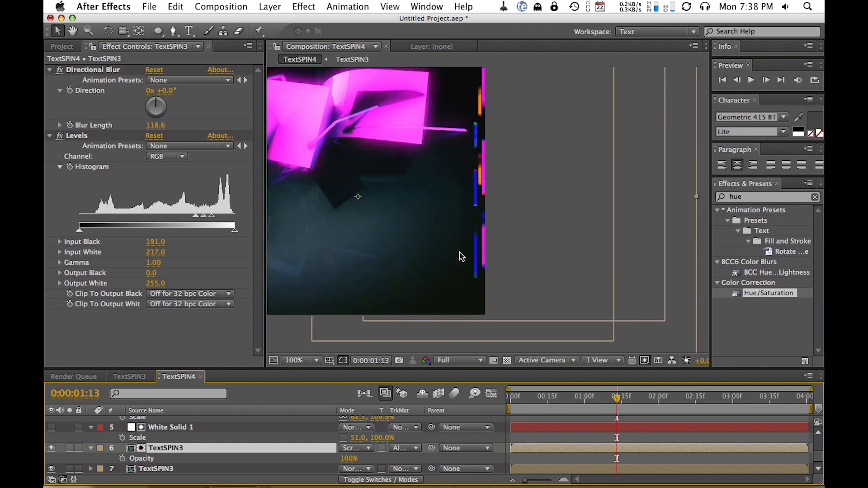
- Enlarge the composition view and preview the whole spinning text animation with the coloured strips along its edge
key(period)
key(space)
drag(410, 267, 589, 293)
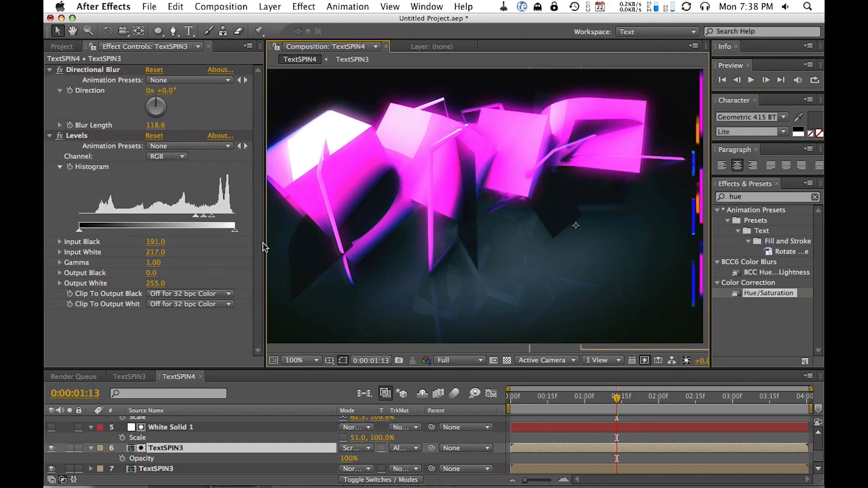
drag(266, 241, 221, 244)
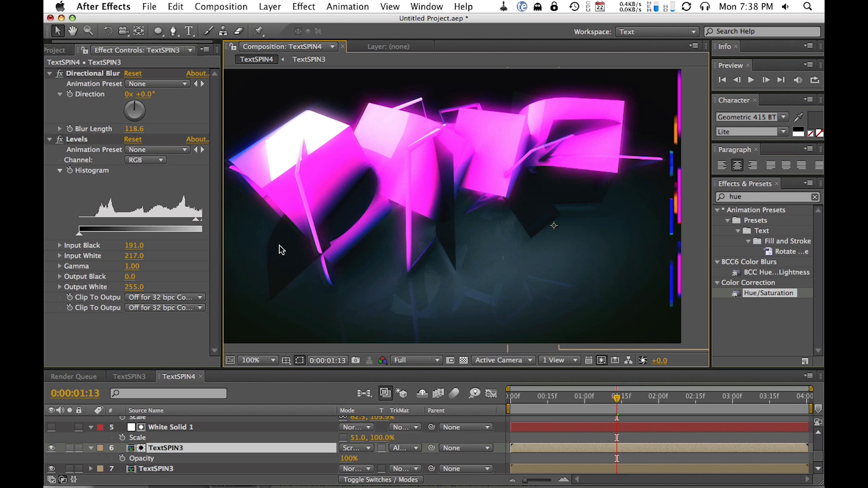
key(grave)
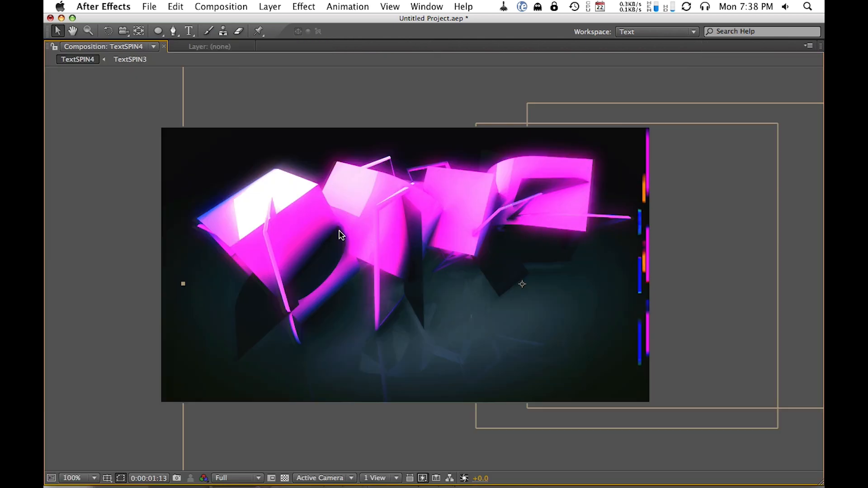
key(grave)
key(grave)
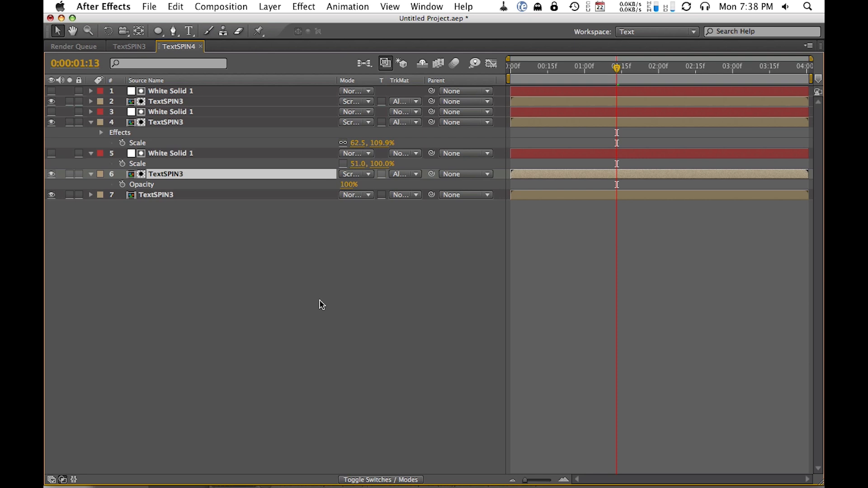
key(grave)
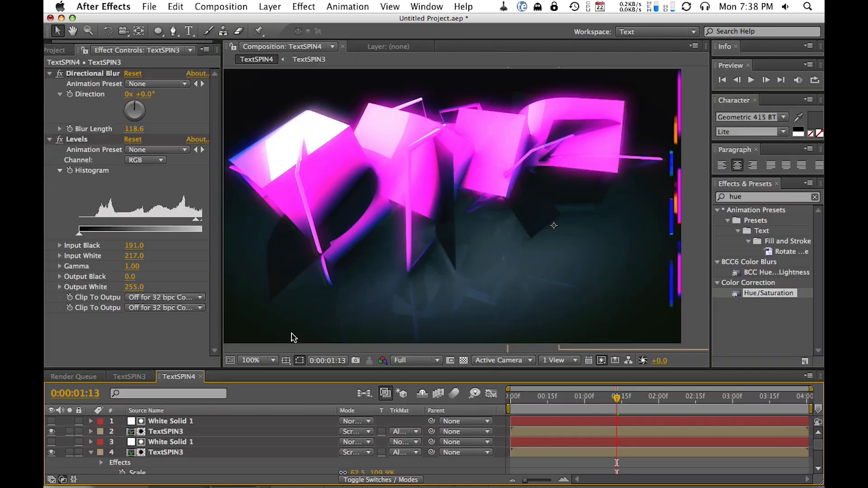
key(grave)
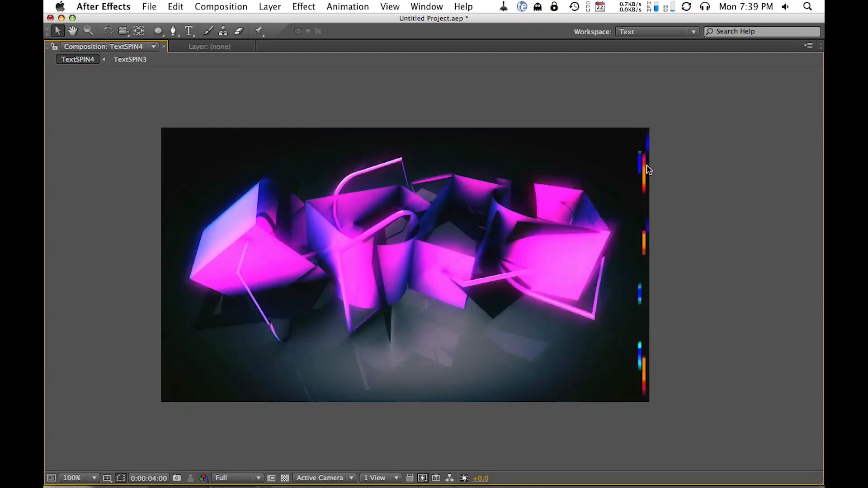
click(295, 308)
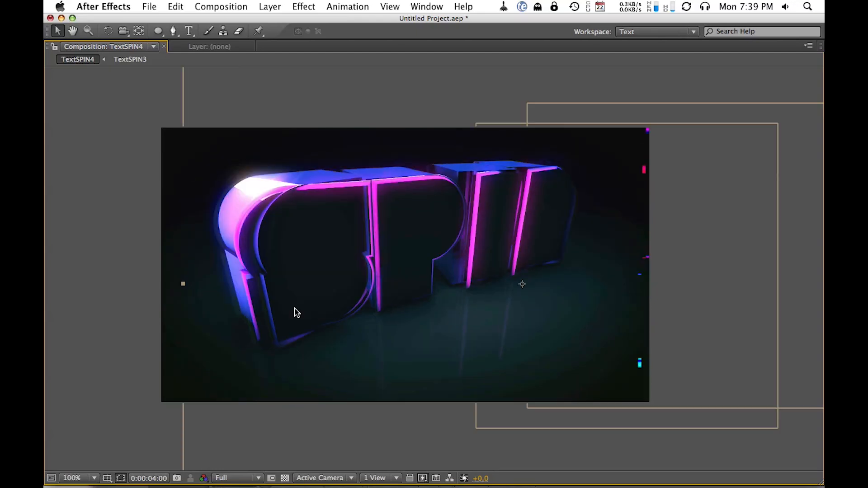
key(grave)
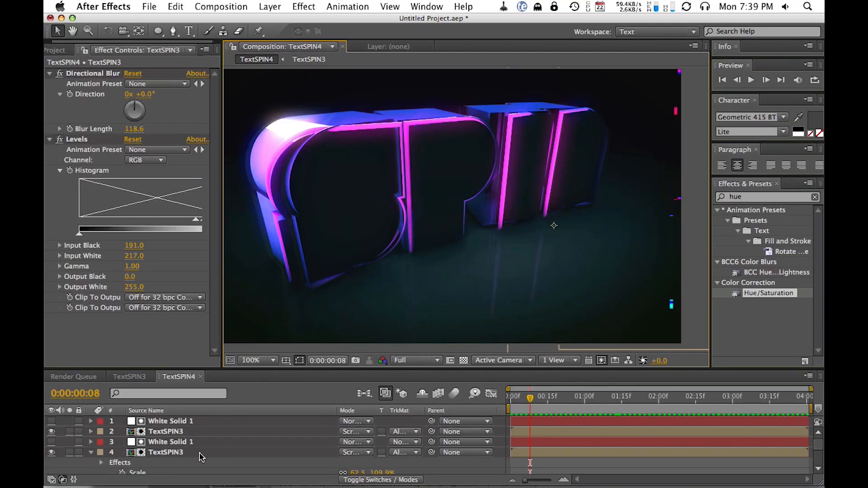
- Pre-compose all strip and matte layers above the bottom TextSPIN3 layer as Stripes, and set the new layer's blending mode to Screen
drag(182, 454, 190, 408)
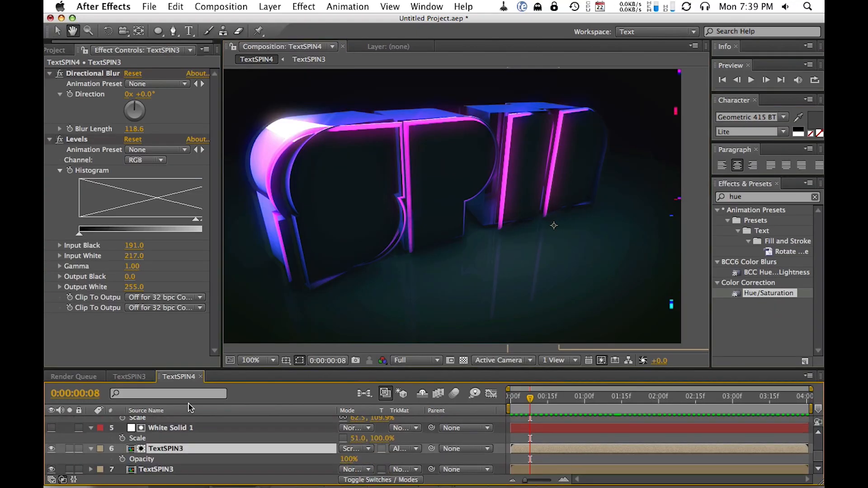
click(167, 469)
click(168, 449)
scroll(199, 435, up, 4)
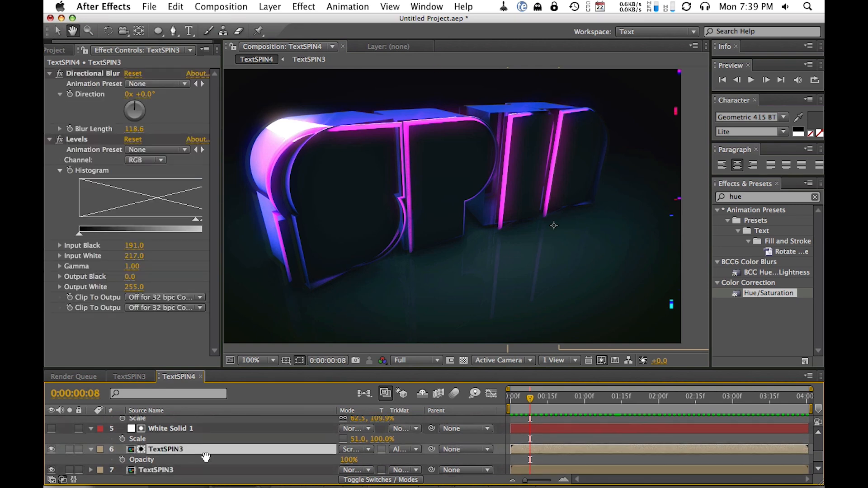
key(super+a)
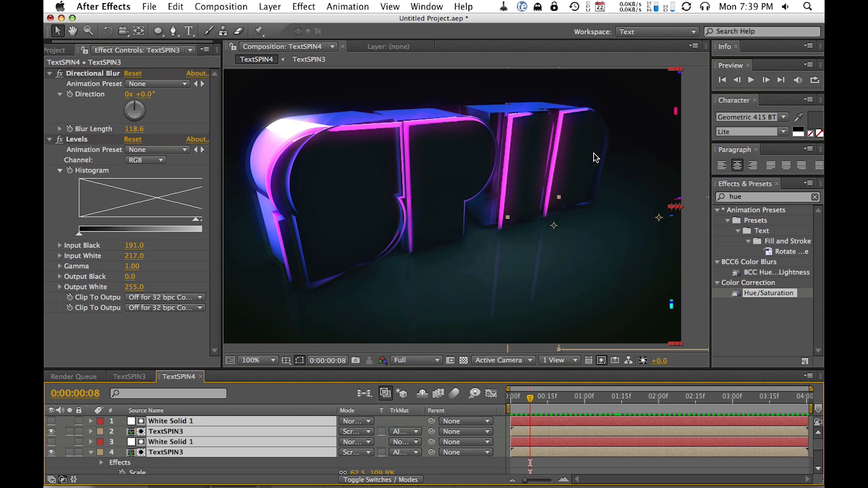
key(super+shift+c)
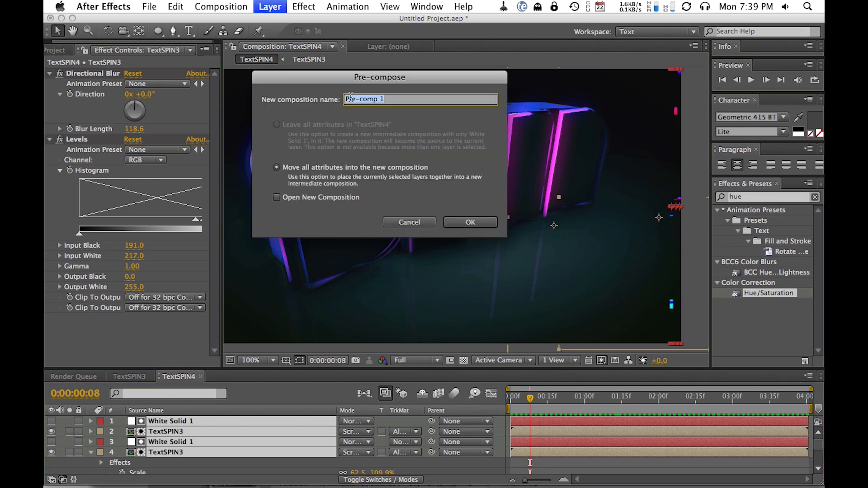
text(Stripes)
key(Return)
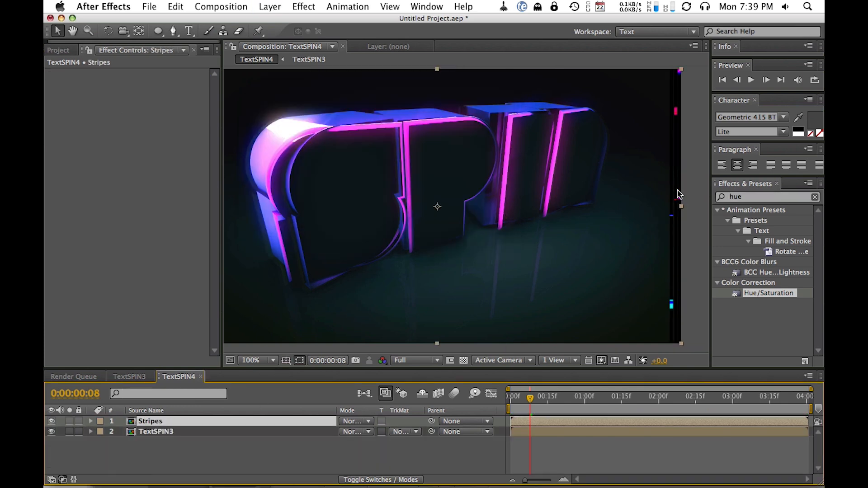
click(362, 421)
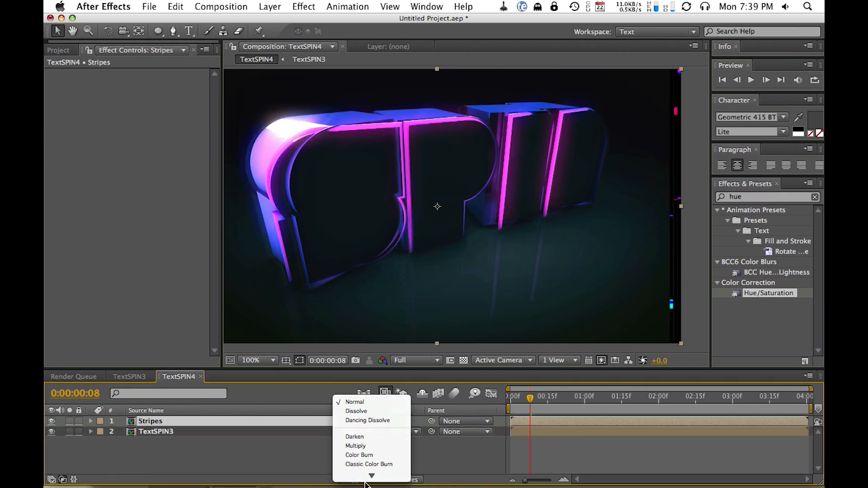
click(355, 435)
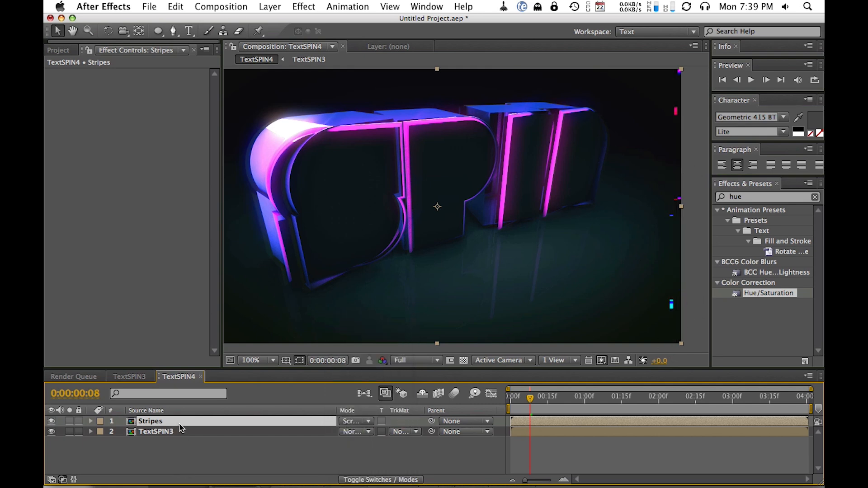
- Duplicate the Stripes layer, rotate the copy half a turn so its strips line the frame's opposite edge, and preview the animation
key(super+d)
key(w)
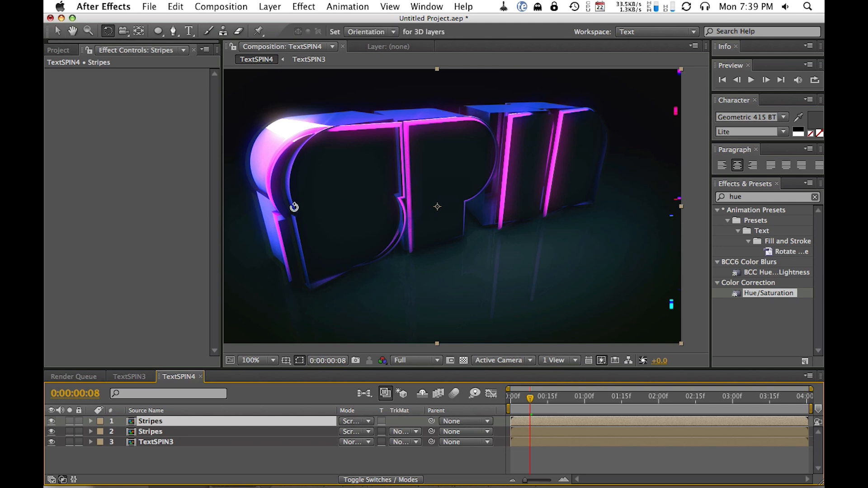
drag(291, 204, 564, 254)
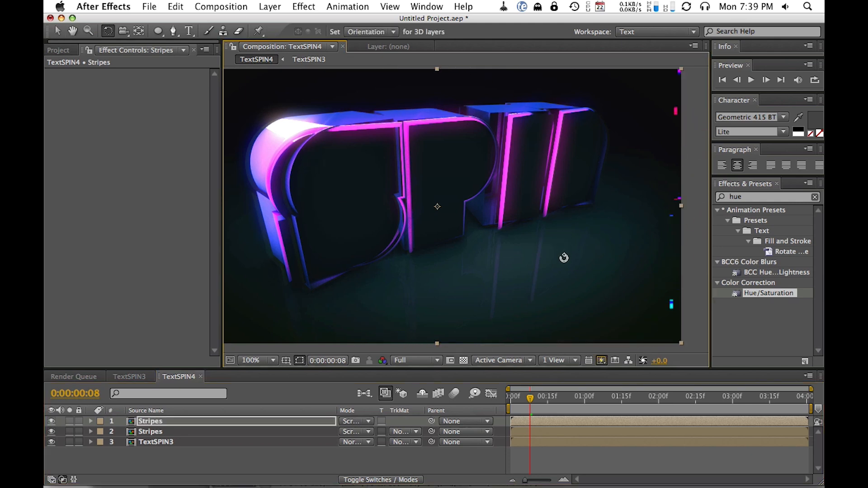
key(h)
drag(318, 253, 343, 258)
key(w)
drag(221, 199, 162, 206)
key(KP_0)
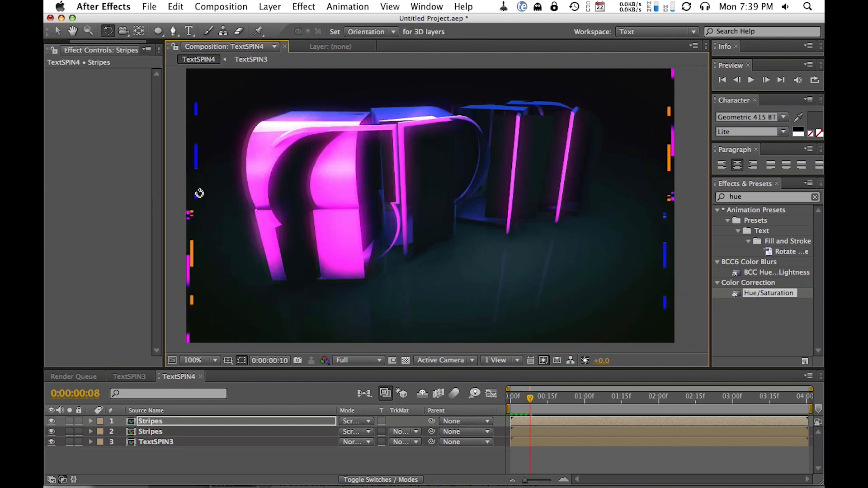